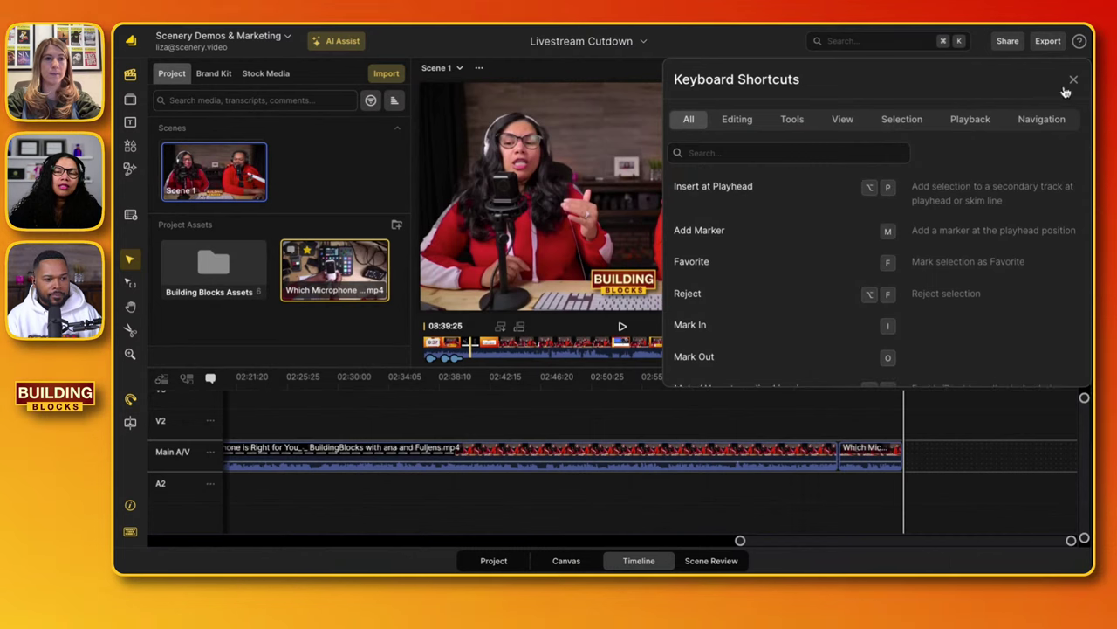
# - Load the "Summary under 5 minutes" suggested prompt for Product Demonstration in the AI Editor, without generating an edit
pyautogui.click(1074, 81)
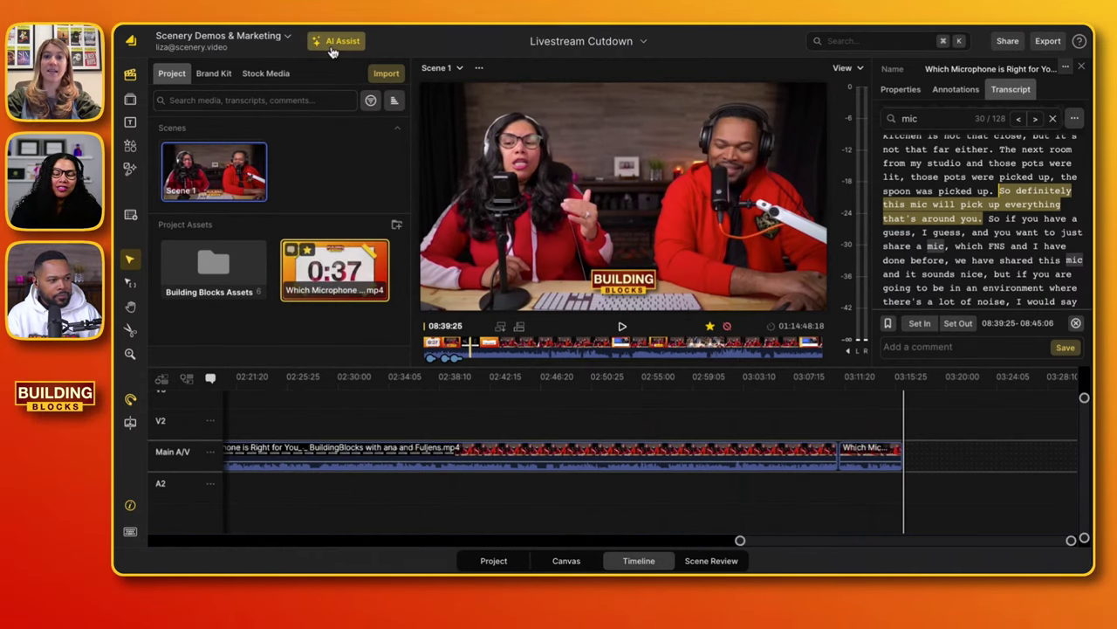
pyautogui.click(337, 42)
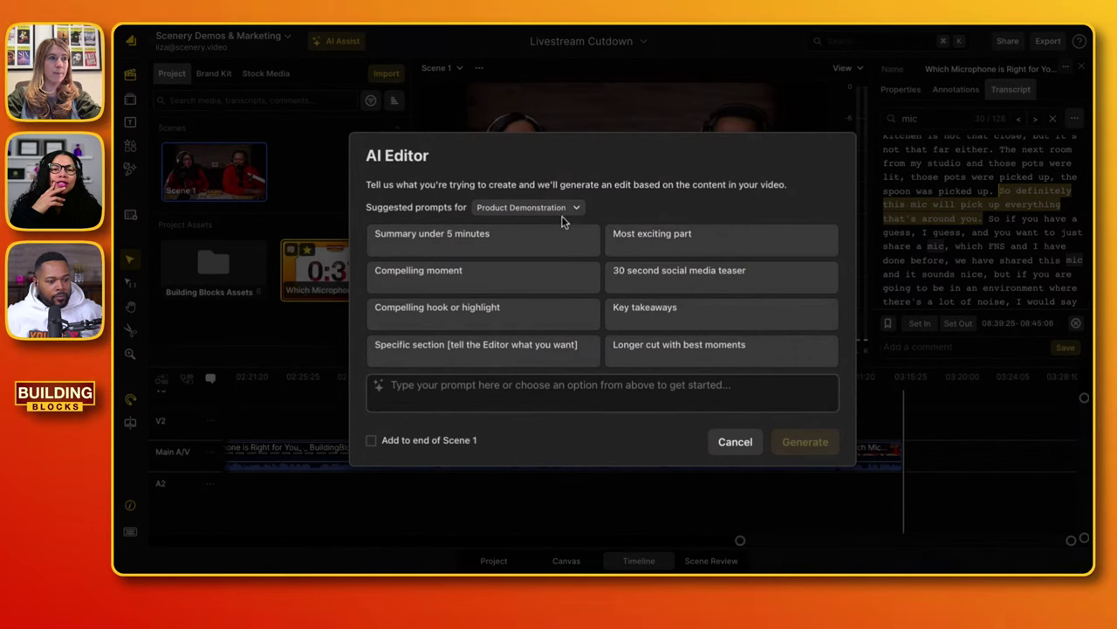
pyautogui.click(549, 212)
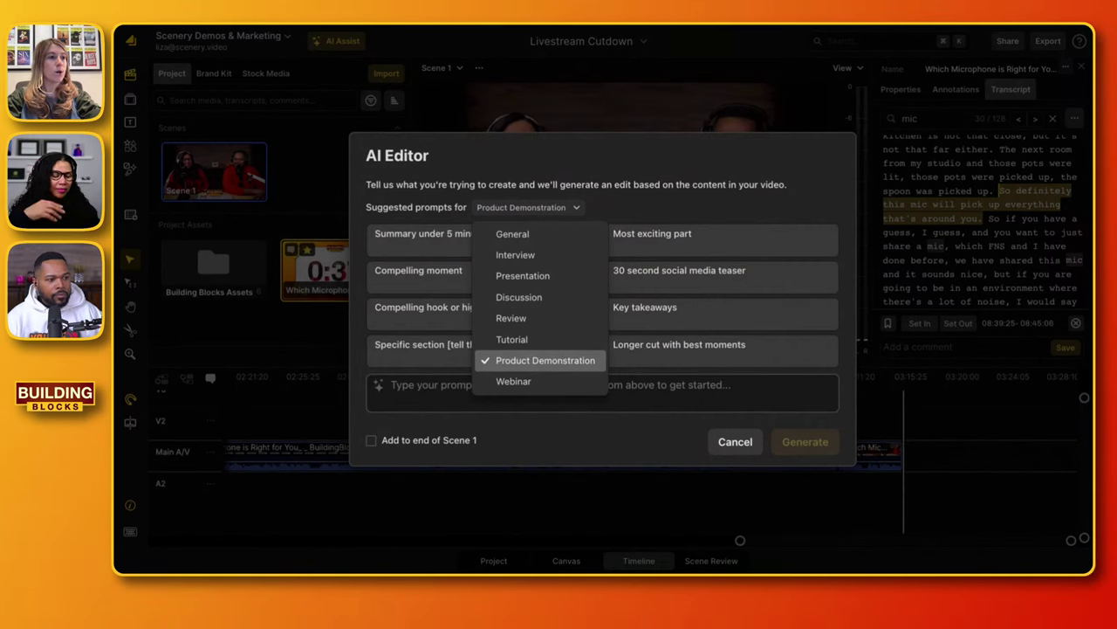
pyautogui.click(544, 359)
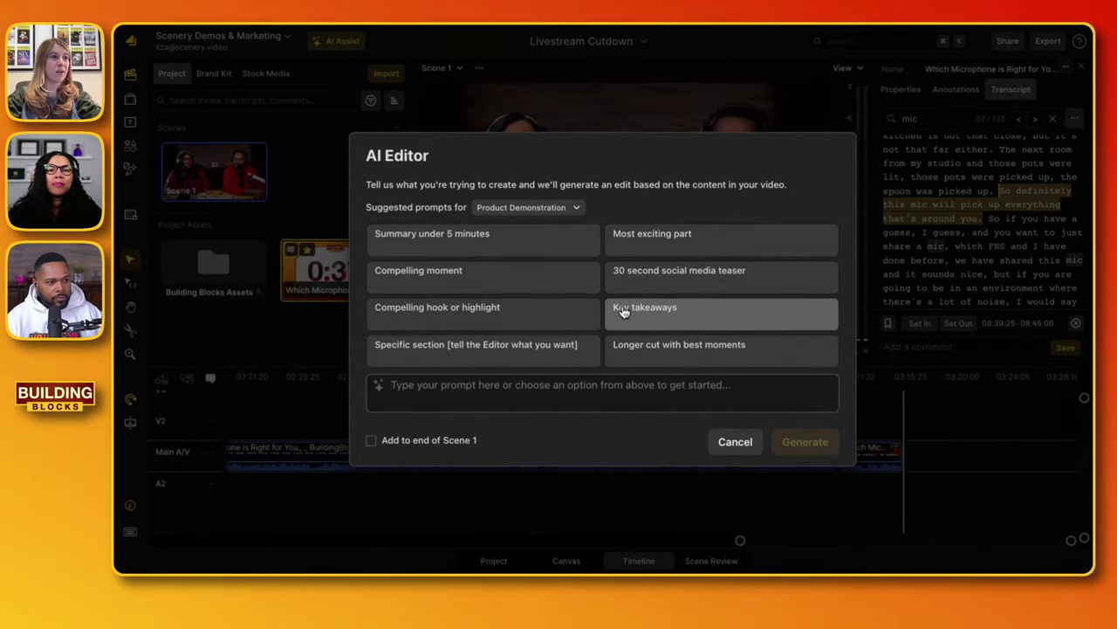
pyautogui.click(550, 252)
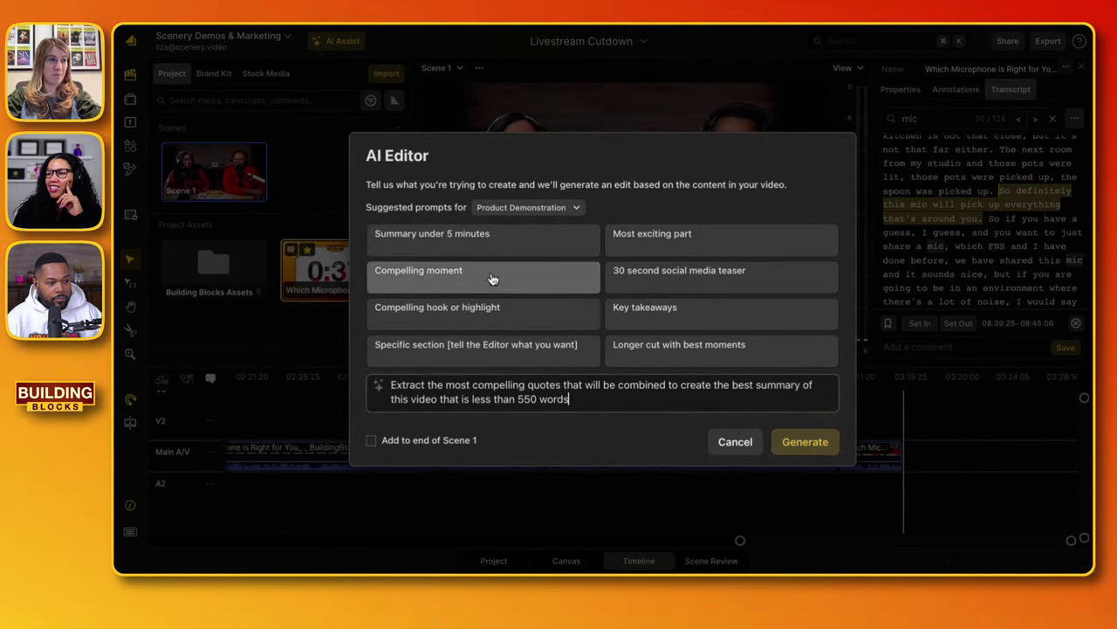
pyautogui.click(736, 442)
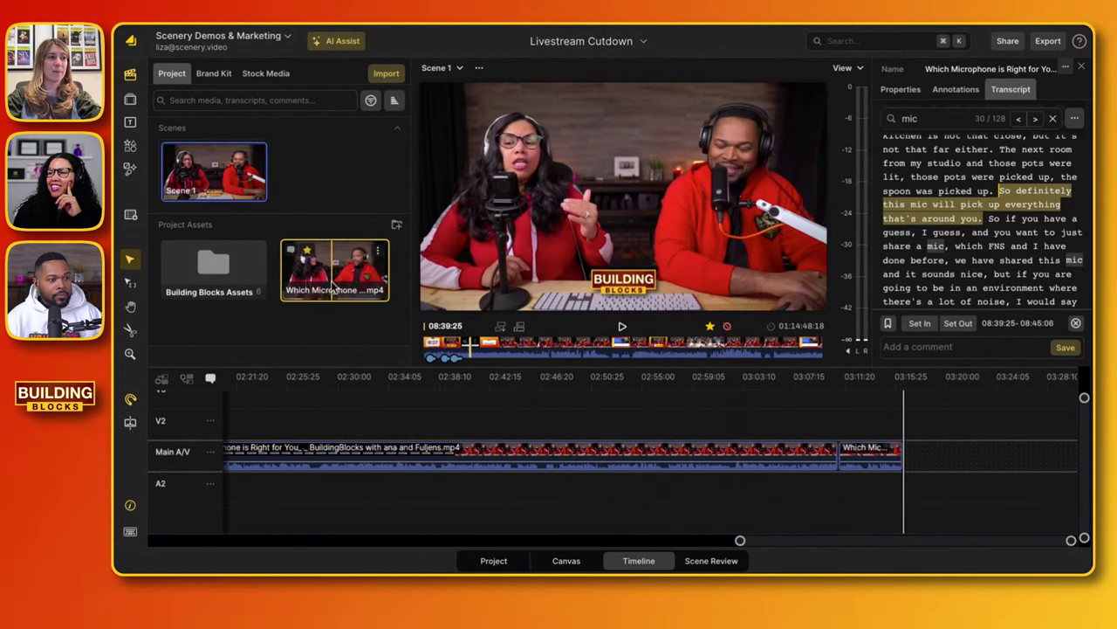
# - Copy the phrase "discuss different microphones and audio setups" from the summary in the source video's properties
pyautogui.click(902, 91)
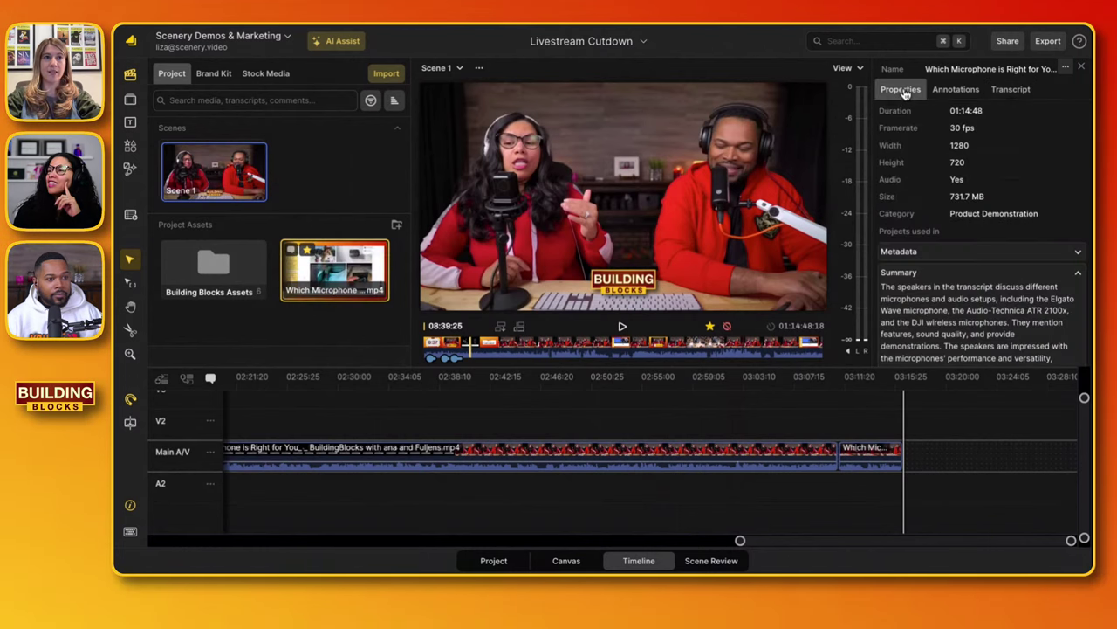
pyautogui.scroll(-3, 980, 207)
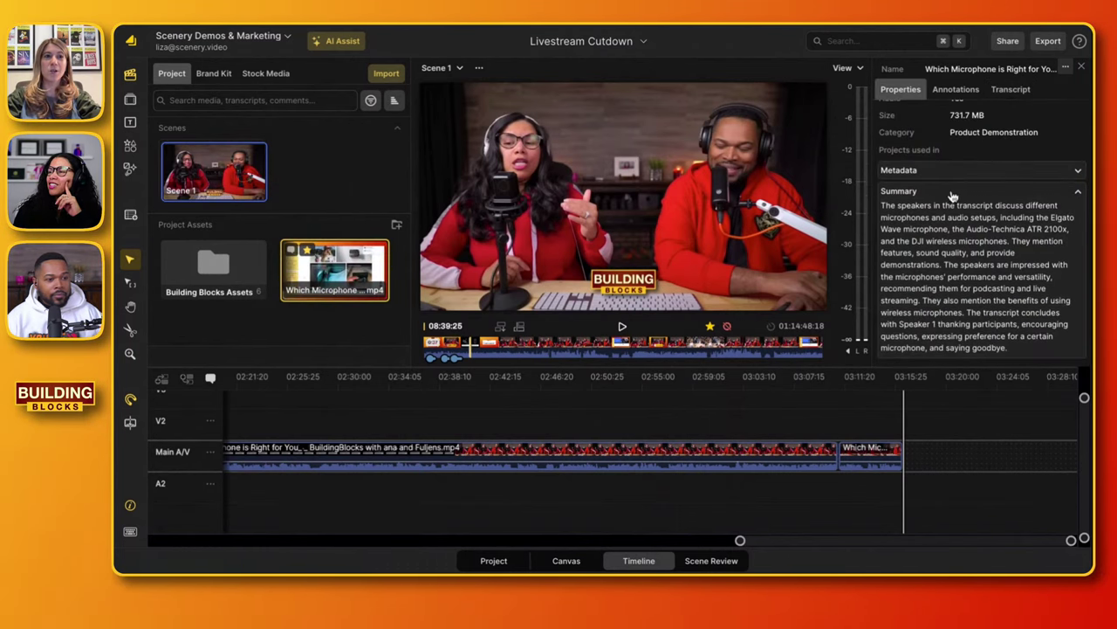
pyautogui.click(952, 194)
pyautogui.click(938, 271)
pyautogui.scroll(-3, 940, 277)
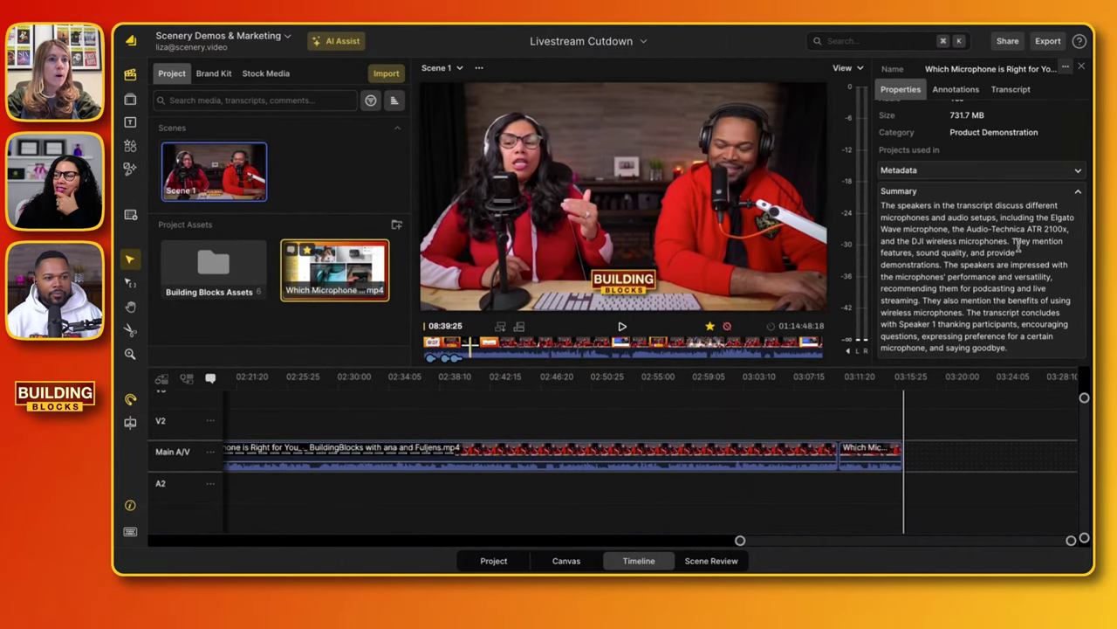
pyautogui.moveTo(995, 206); pyautogui.dragTo(997, 218)
pyautogui.press('super+c')
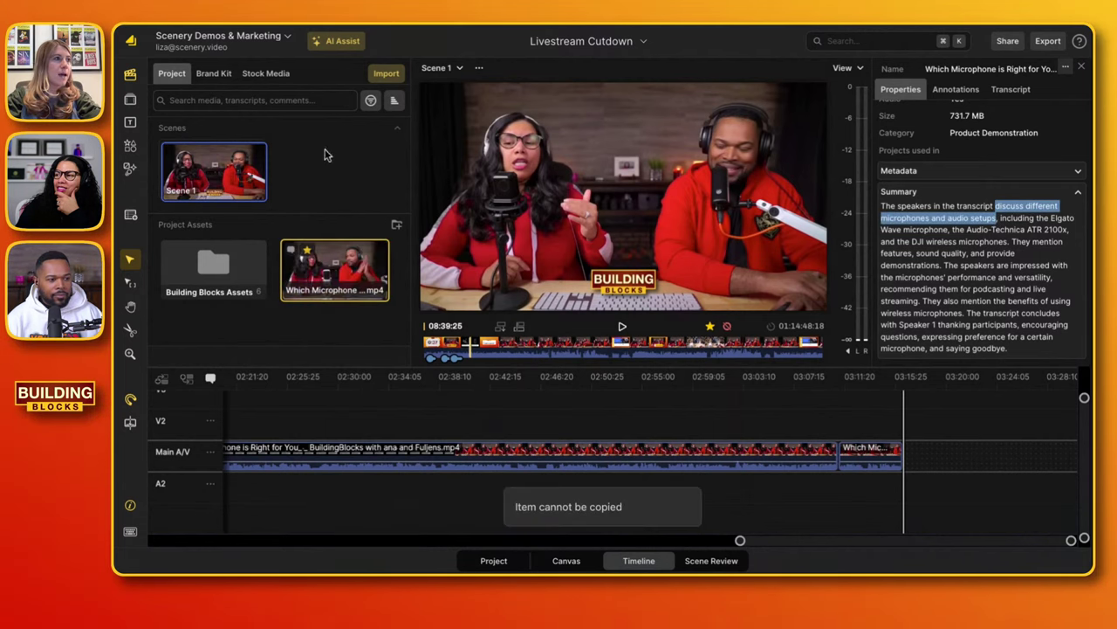
# - Insert "discuss different microphones and audio setups that" before "will be combined" in the AI Editor prompt and generate the edit
pyautogui.click(332, 41)
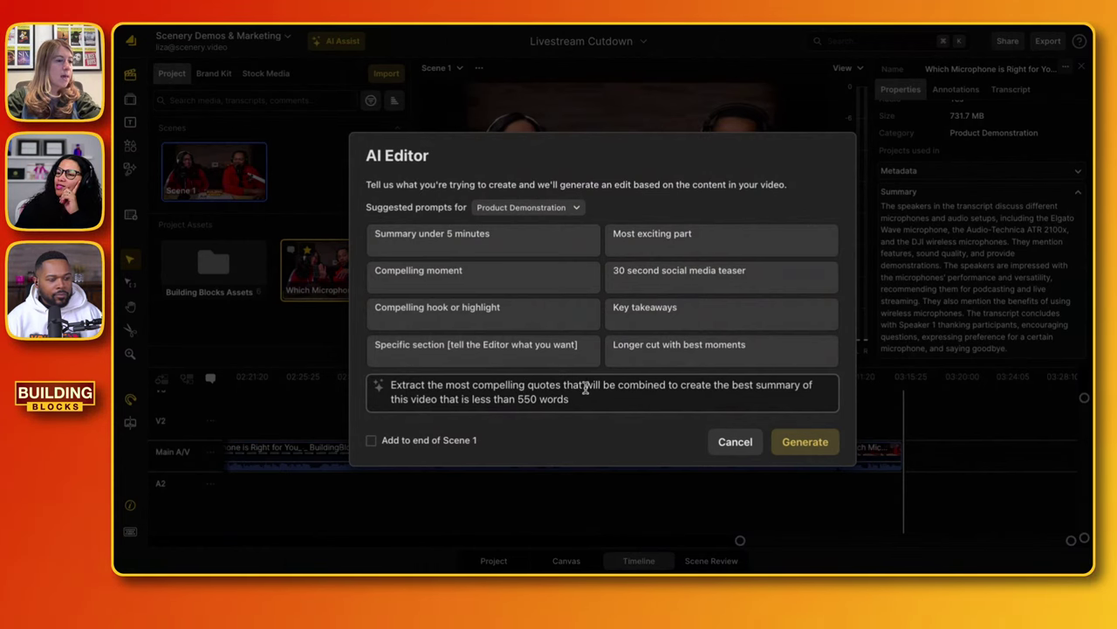
pyautogui.press('super+v')
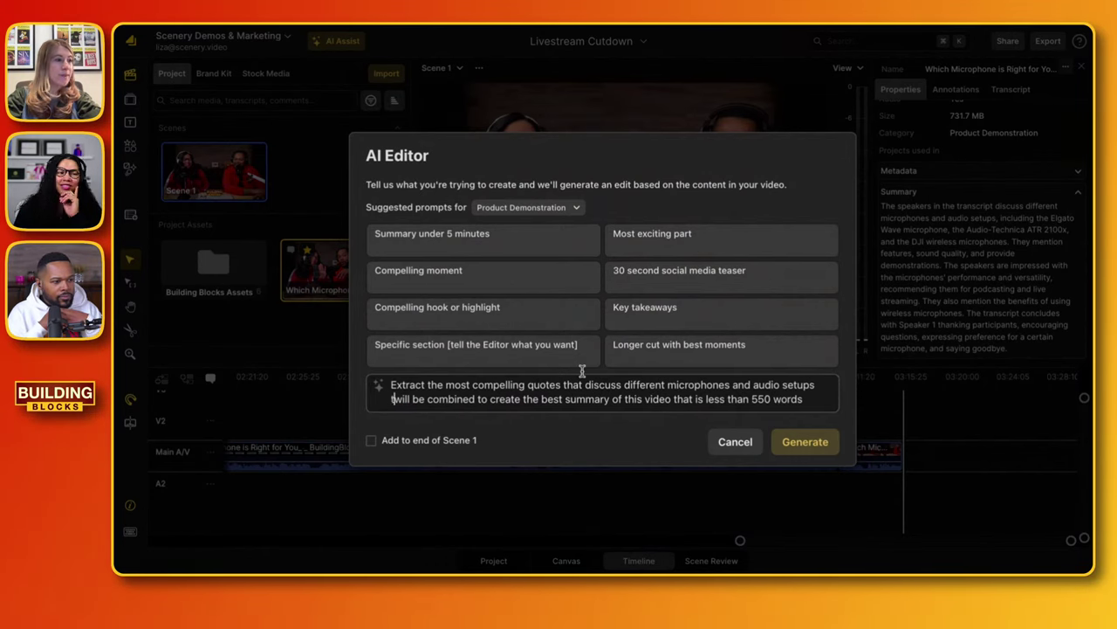
pyautogui.write('that')
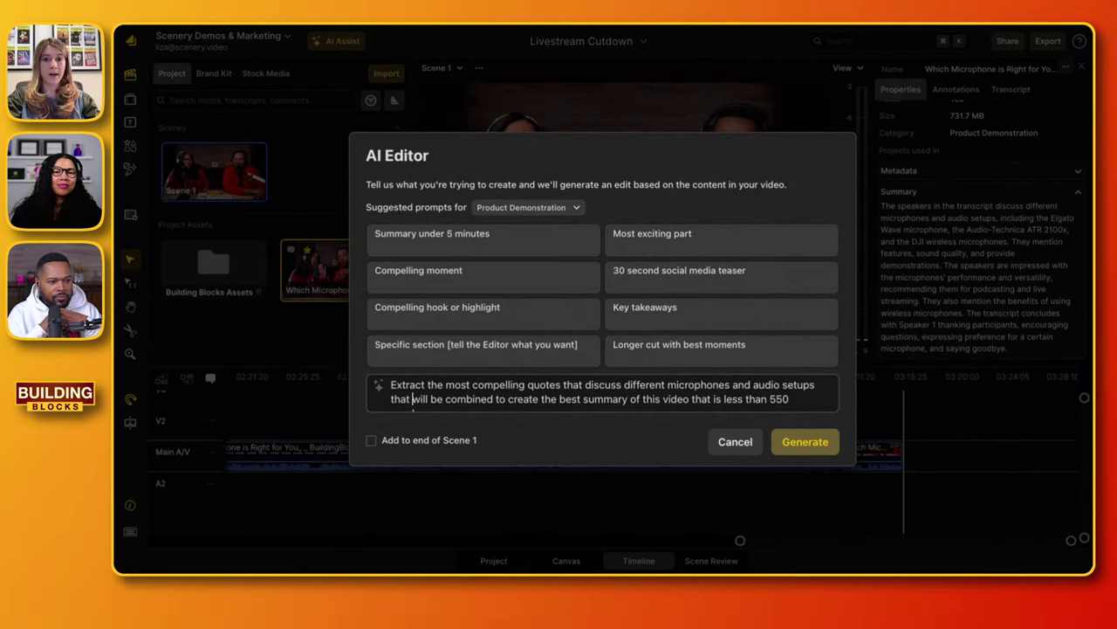
pyautogui.press('Return')
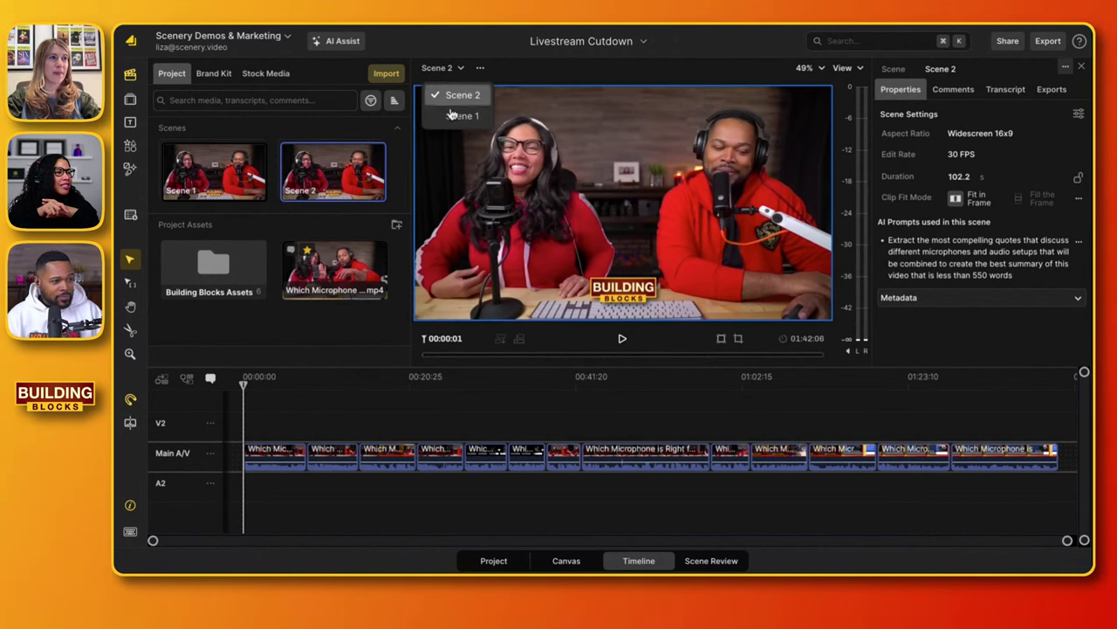
# - Review the Scene 1 timeline for comparison and return to Scene 2
pyautogui.click(452, 123)
pyautogui.click(333, 401)
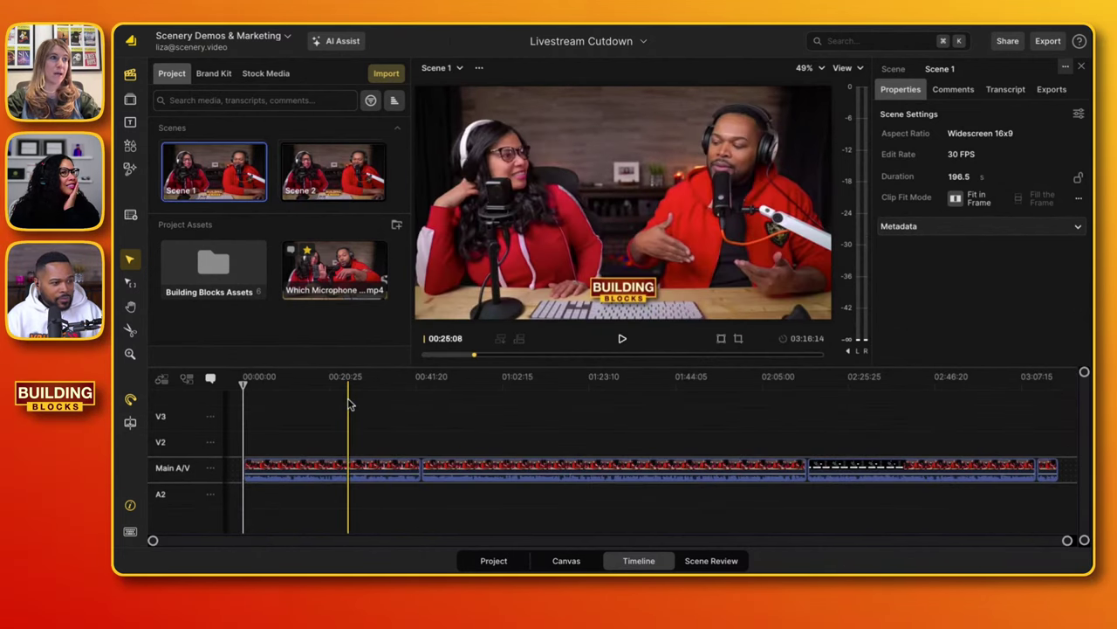
pyautogui.scroll(-3, 340, 407)
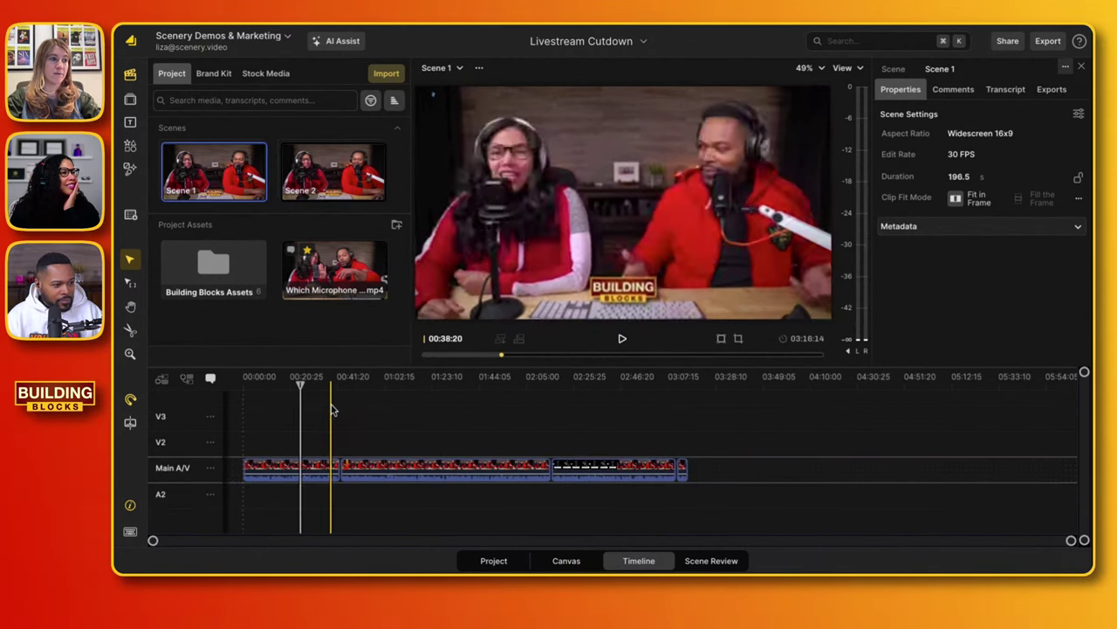
pyautogui.click(443, 69)
pyautogui.click(454, 116)
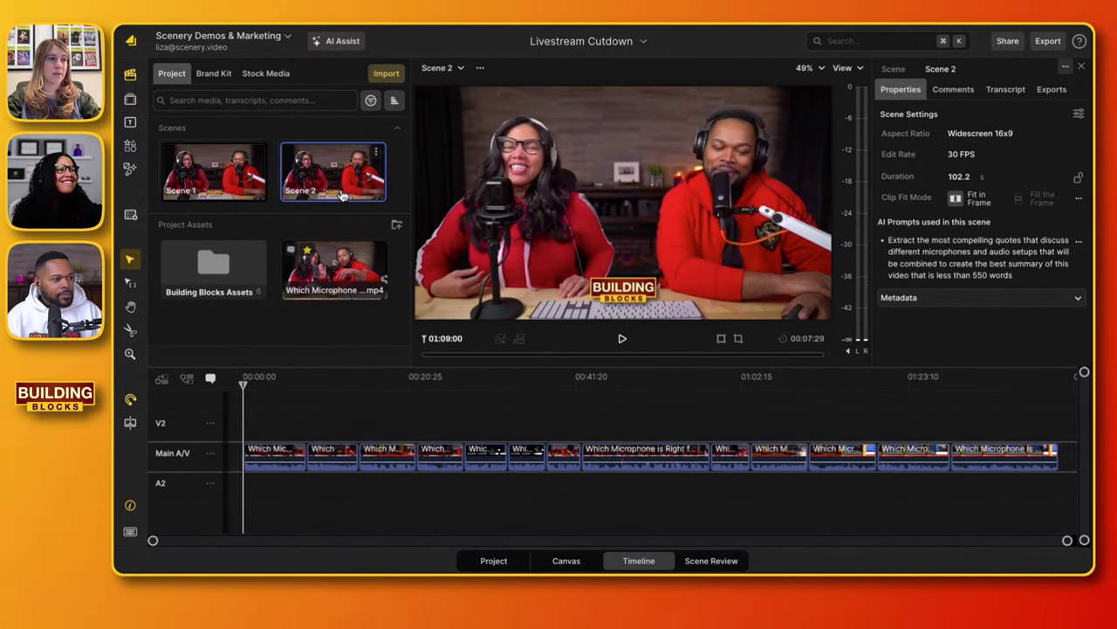
# - Examine the transcript of Scene 2 against its clips to judge the generated selection of quotes
pyautogui.click(274, 419)
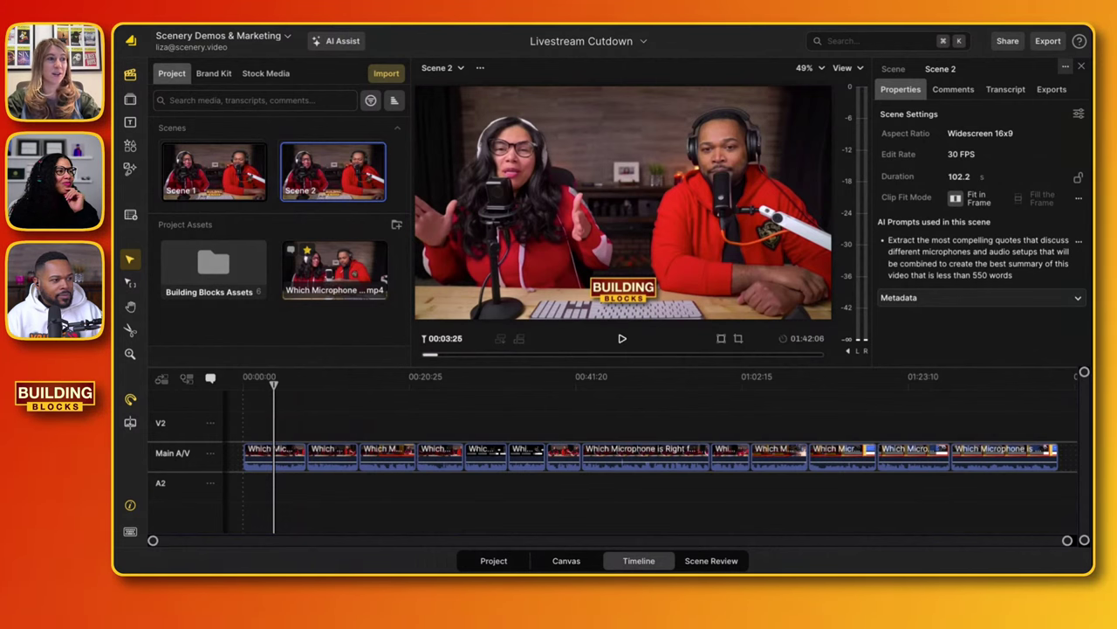
pyautogui.click(1008, 89)
pyautogui.scroll(-10, 933, 257)
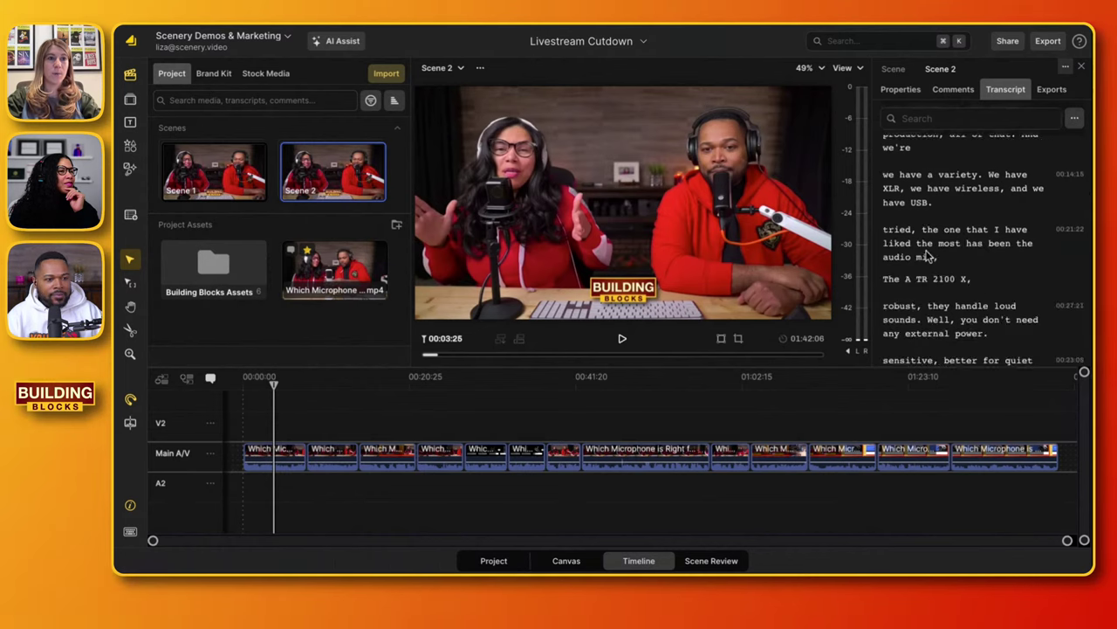
pyautogui.scroll(7, 930, 256)
pyautogui.scroll(5, 930, 256)
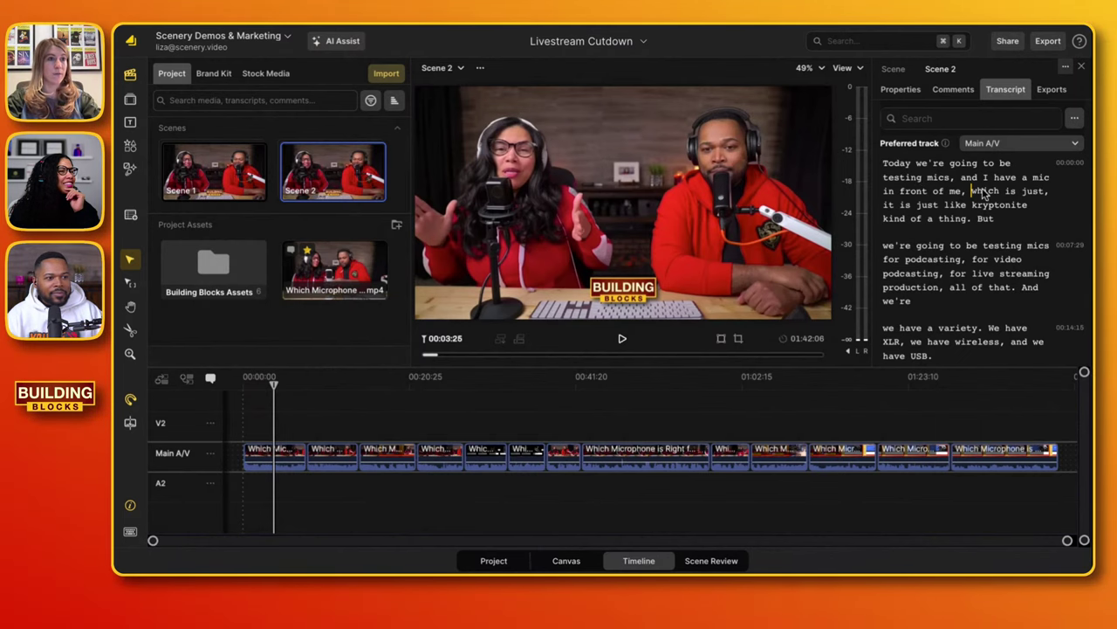
pyautogui.click(889, 179)
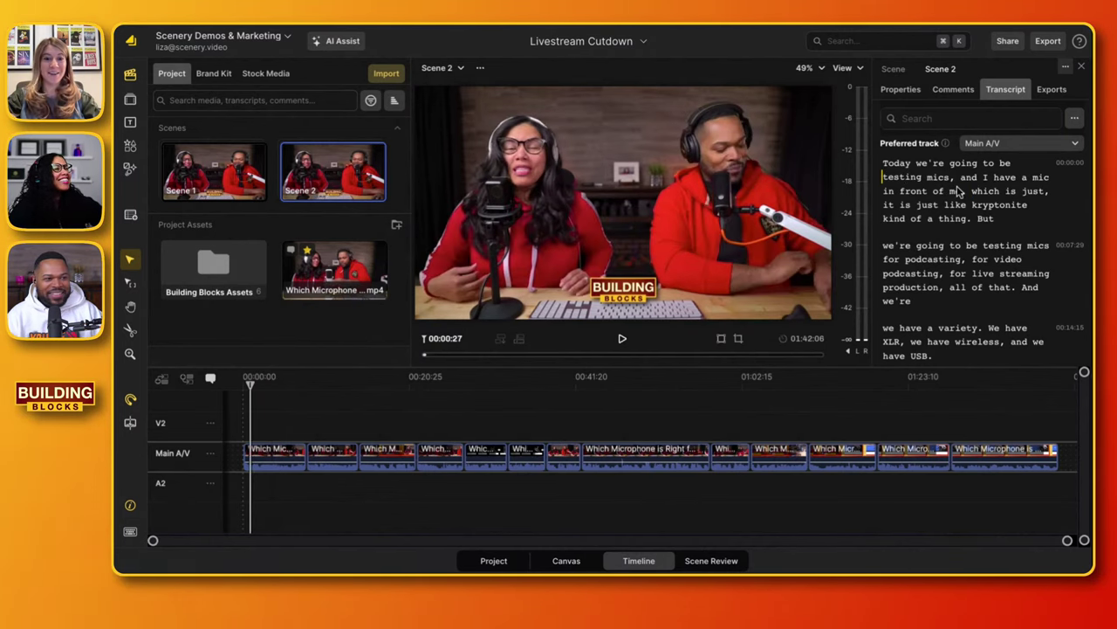
pyautogui.scroll(-1, 958, 191)
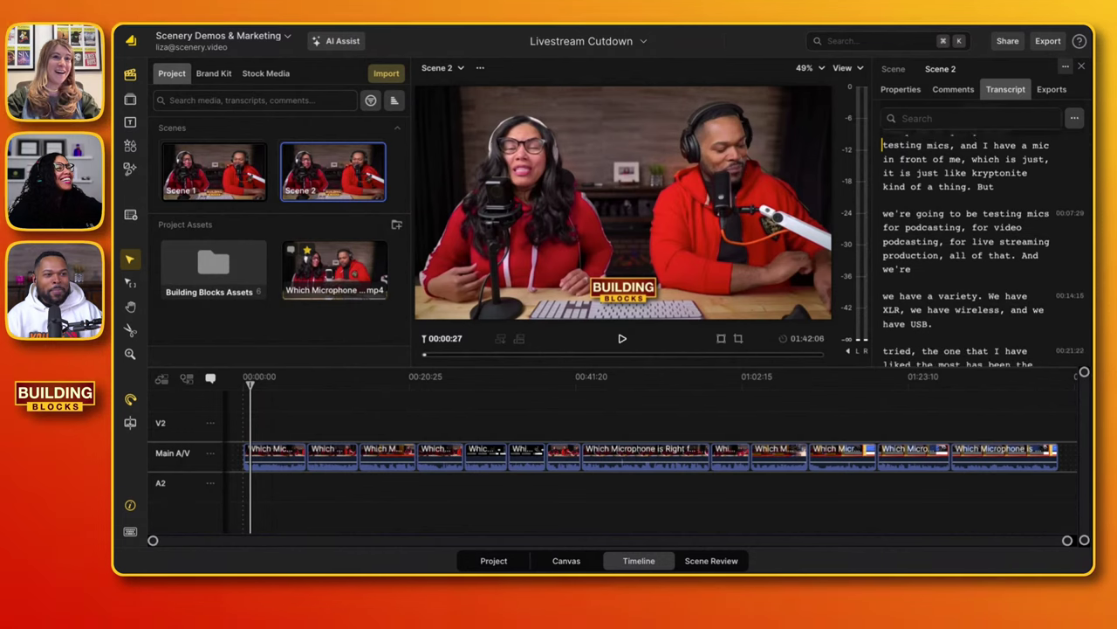
pyautogui.scroll(2, 916, 236)
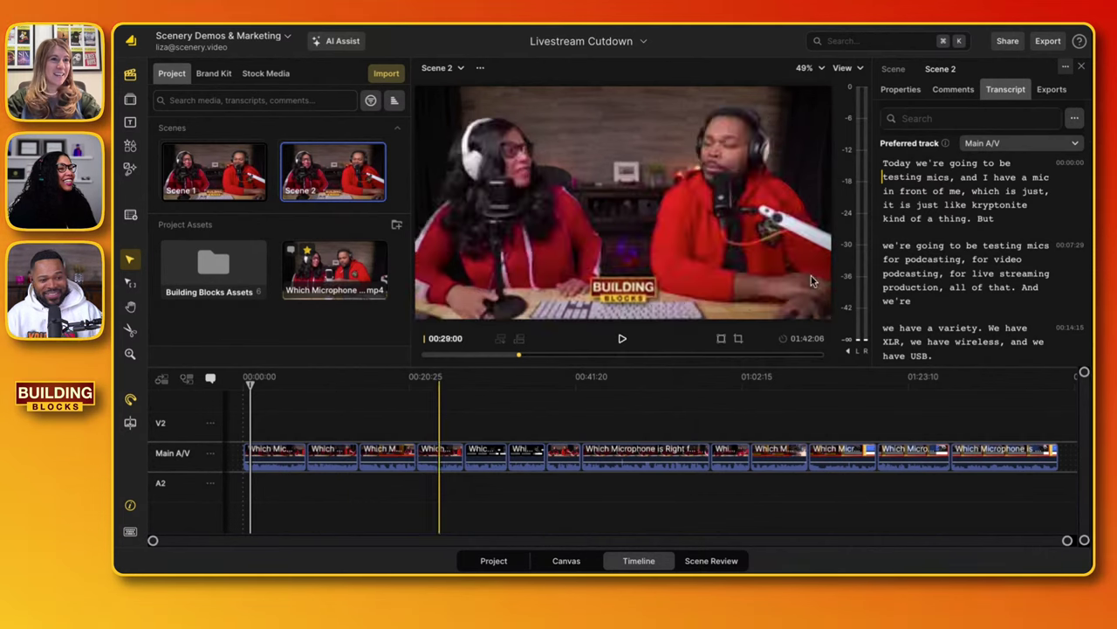
pyautogui.scroll(-2, 933, 288)
pyautogui.scroll(-3, 933, 288)
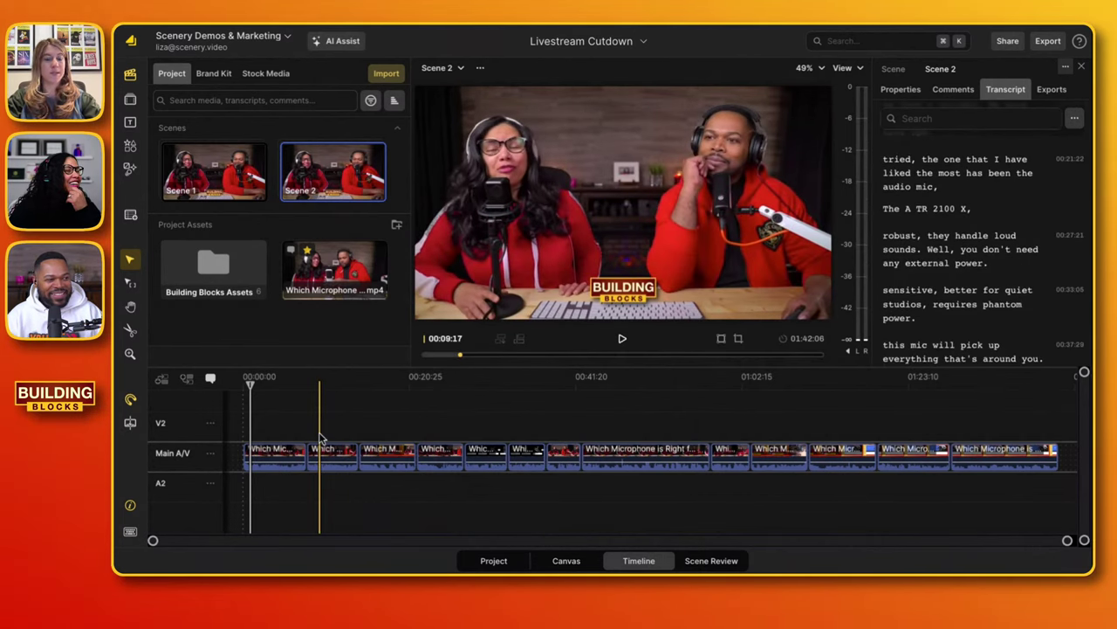
# - Trim the end of Scene 2's first clip to about 00:05:03, cutting the speech after "which is just, it"
pyautogui.scroll(2, 320, 439)
pyautogui.hscroll(-2, 320, 439)
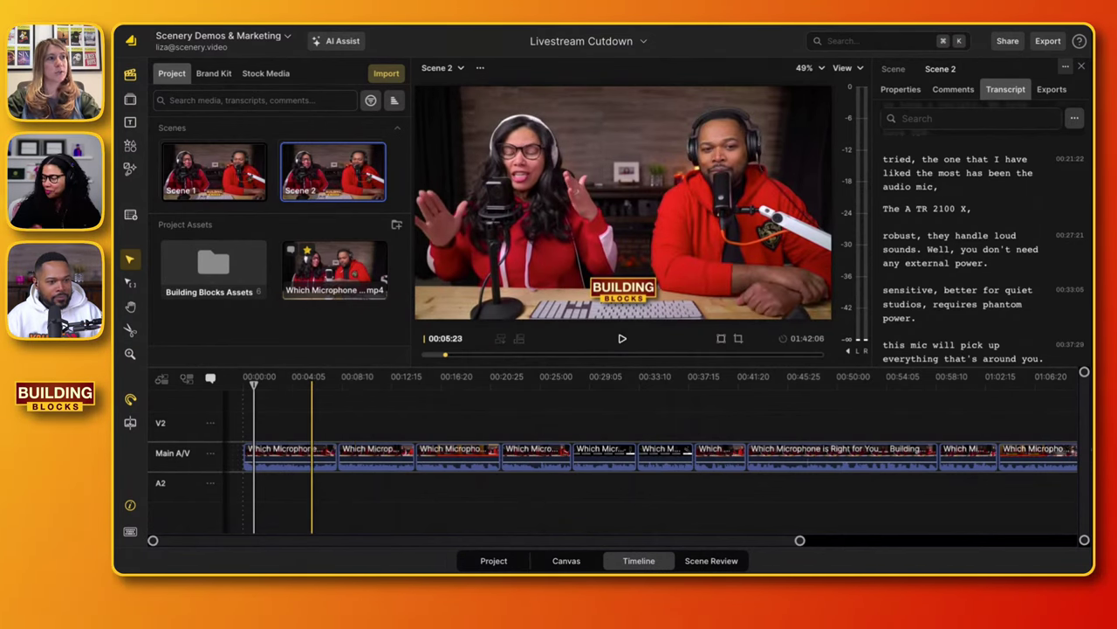
pyautogui.click(316, 460)
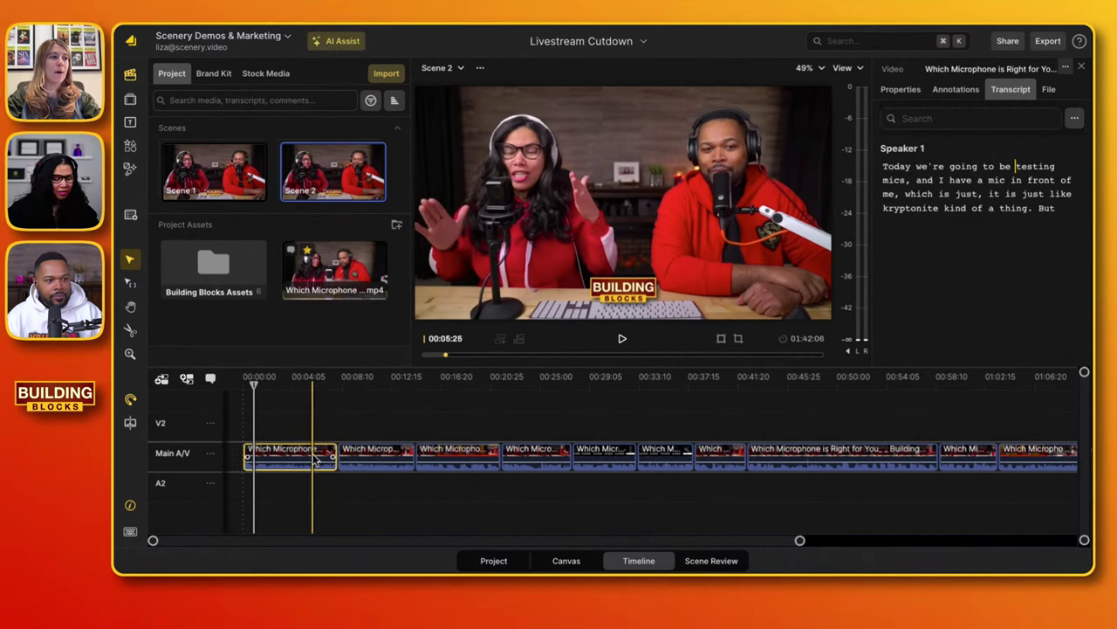
pyautogui.moveTo(330, 454); pyautogui.dragTo(312, 454)
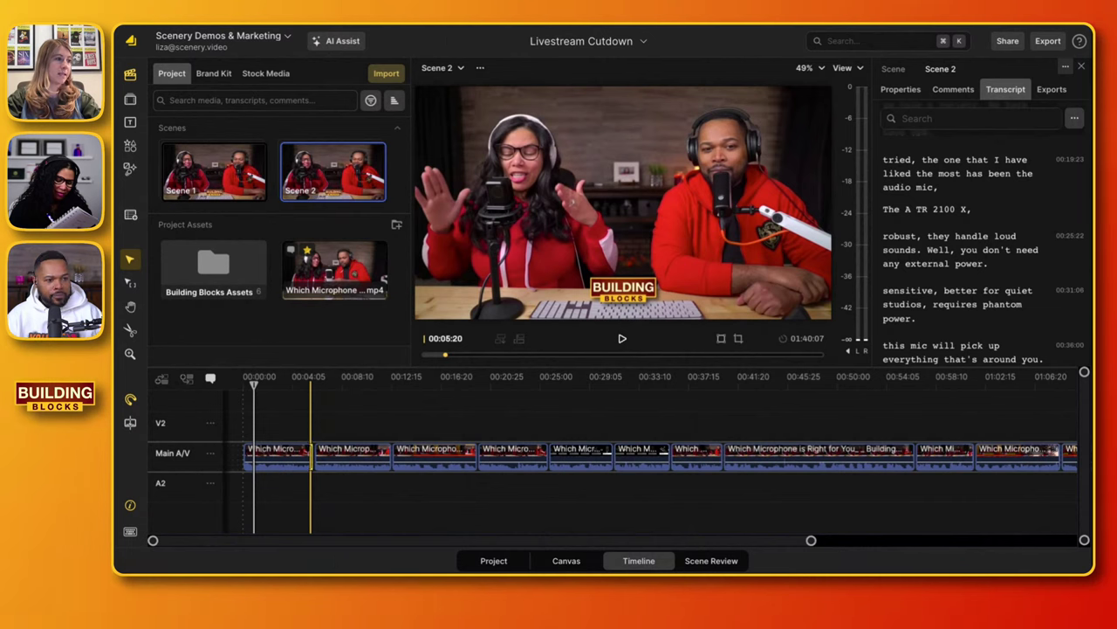
pyautogui.moveTo(312, 454); pyautogui.dragTo(302, 454)
# - Split Scene 2's second clip at about 00:09:08 and delete the part after the split
pyautogui.click(353, 454)
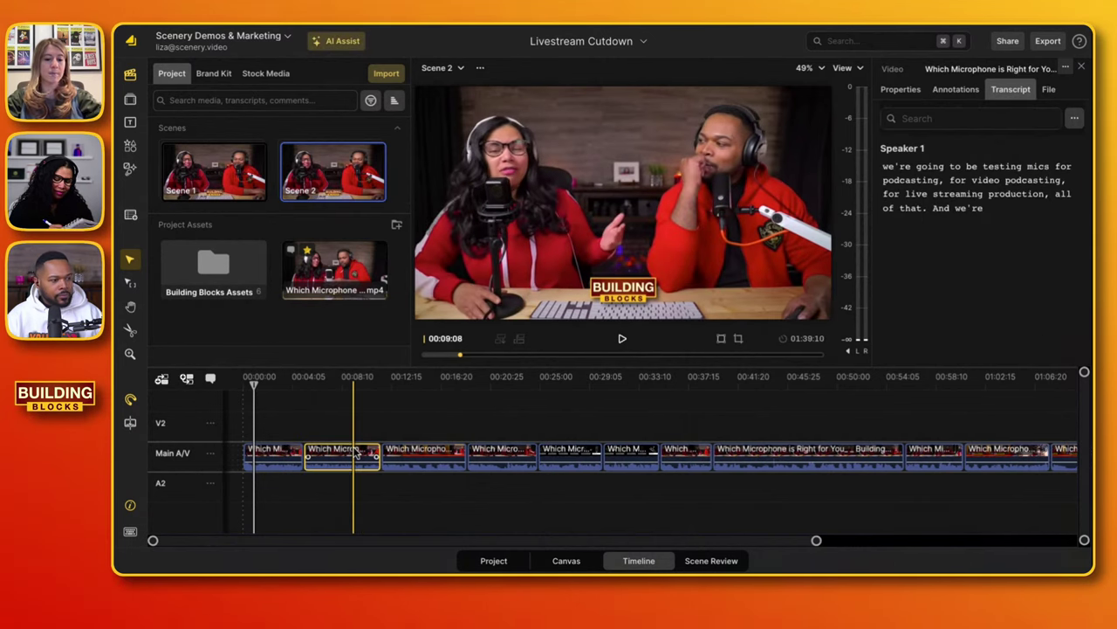
pyautogui.click(354, 453)
pyautogui.press('s')
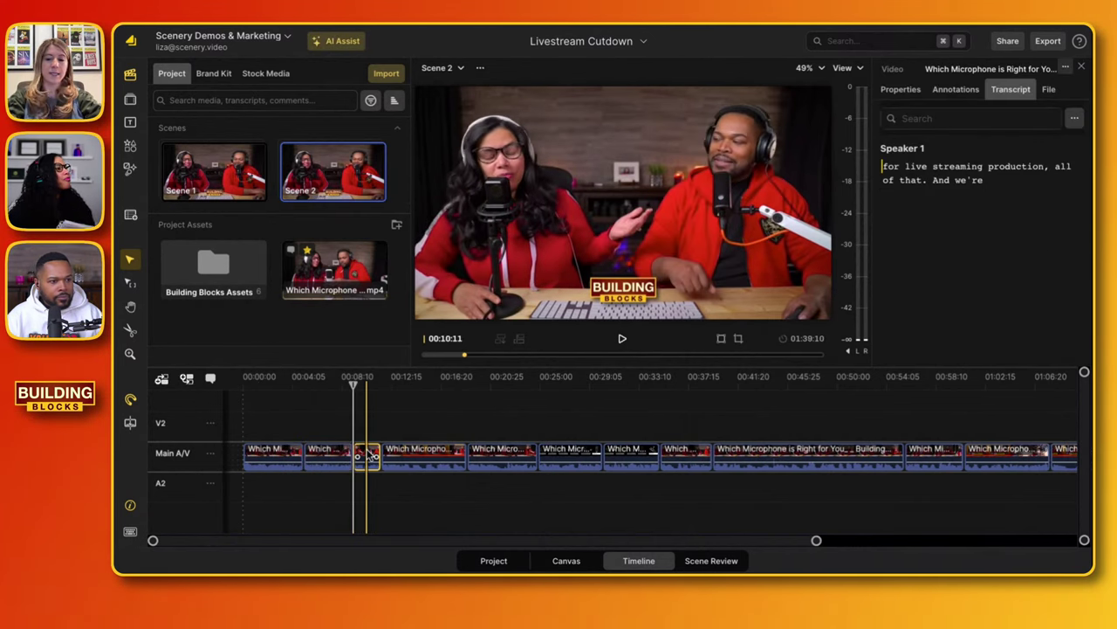
pyautogui.press('Delete')
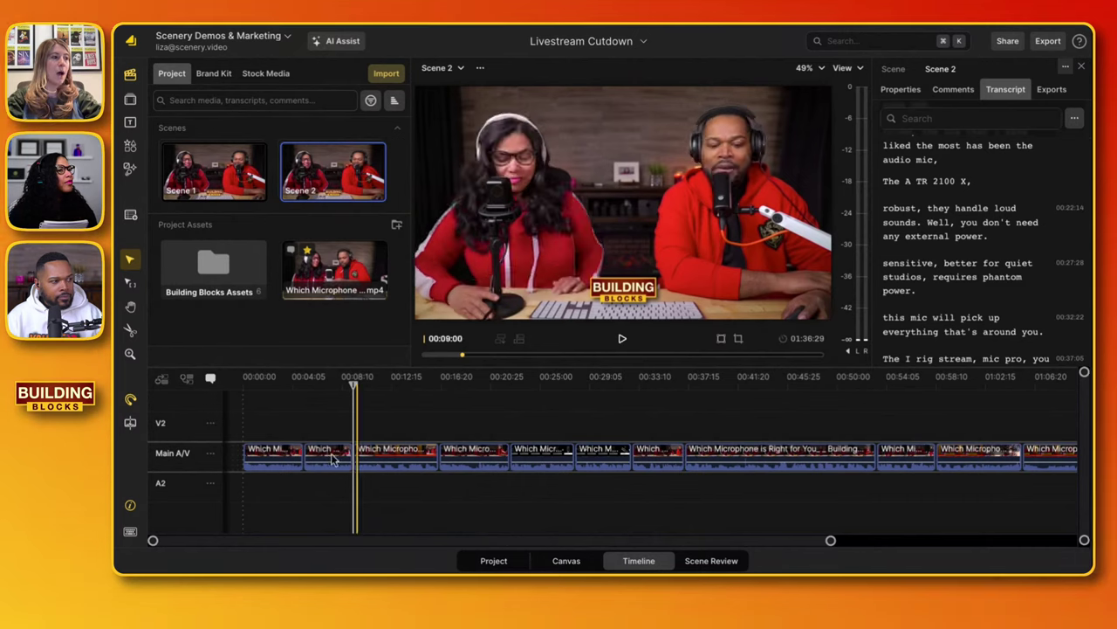
# - Check the new cut and delete the following clip, whose speech begins "we have a variety. We have XLR"
pyautogui.click(350, 474)
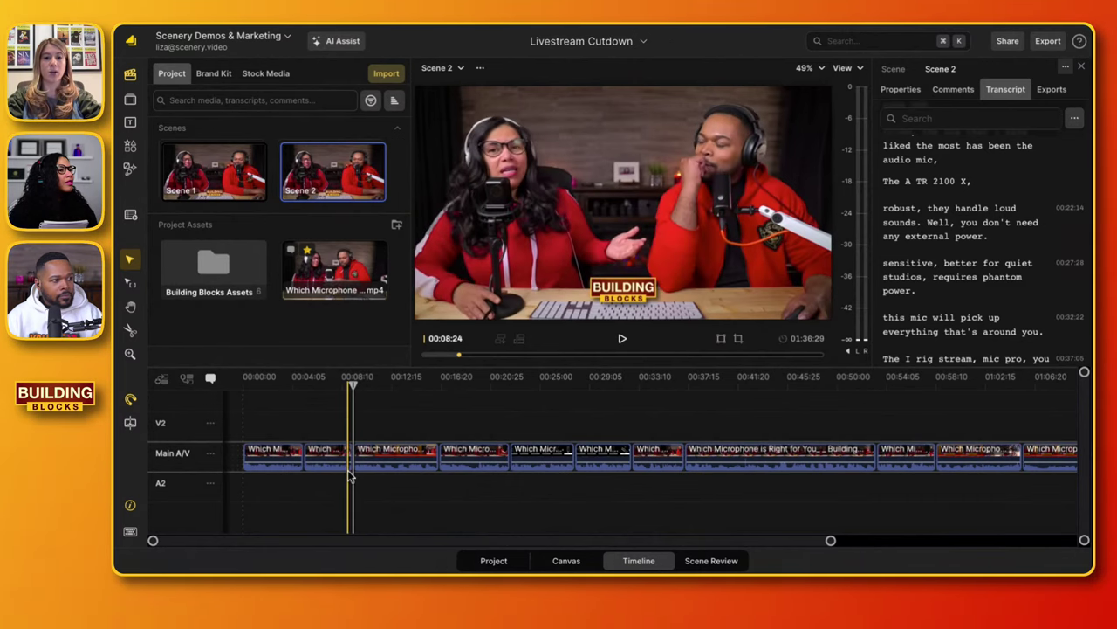
pyautogui.press('space')
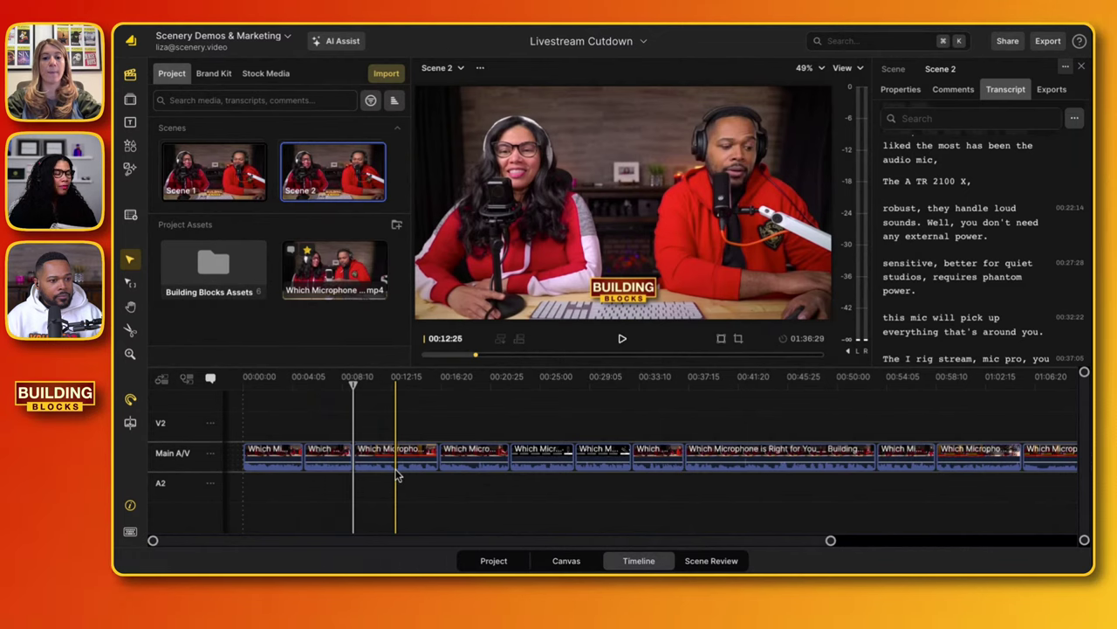
pyautogui.click(387, 463)
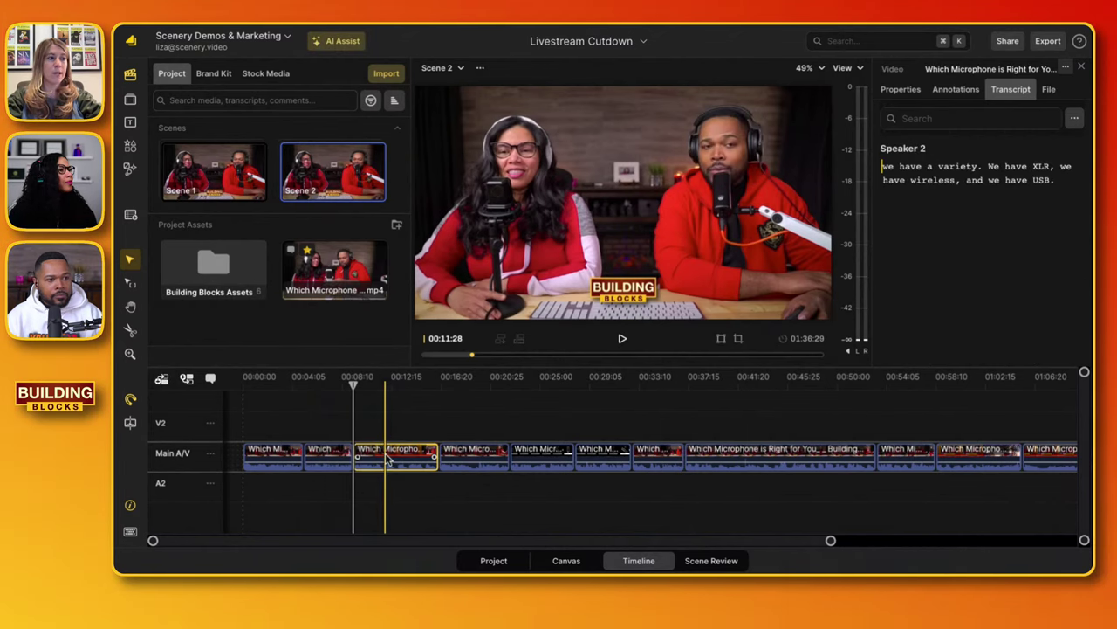
pyautogui.press('Delete')
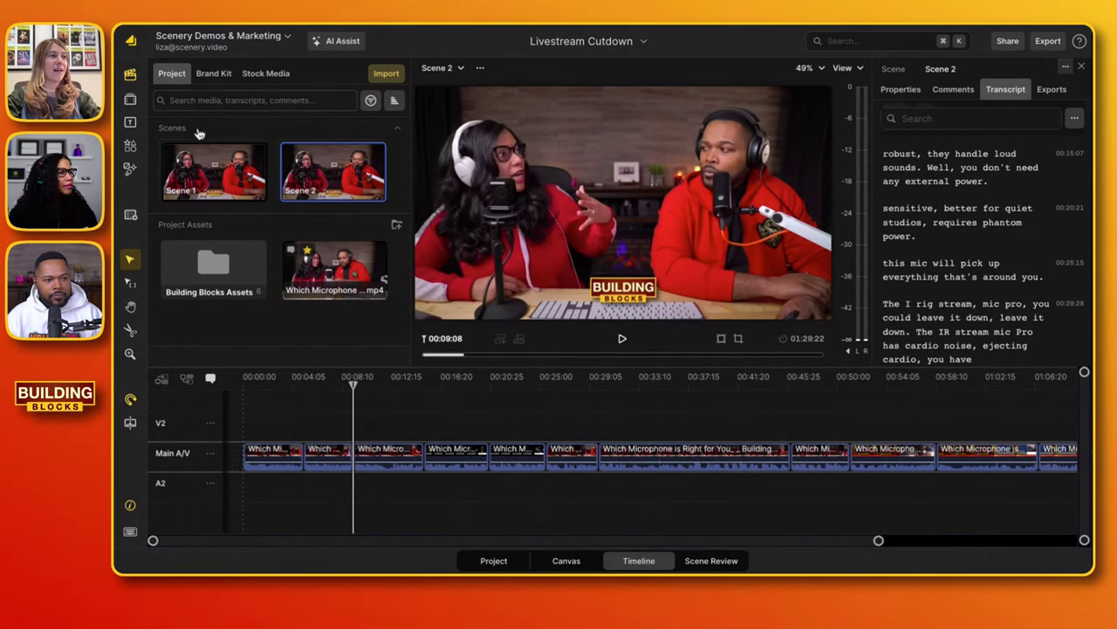
# - Overlay LITTLE CUTIE.png from Building Blocks Assets on V2 above Scene 2's second clip, scaled to about 19.4% and raised to about Y -90
pyautogui.doubleClick(200, 271)
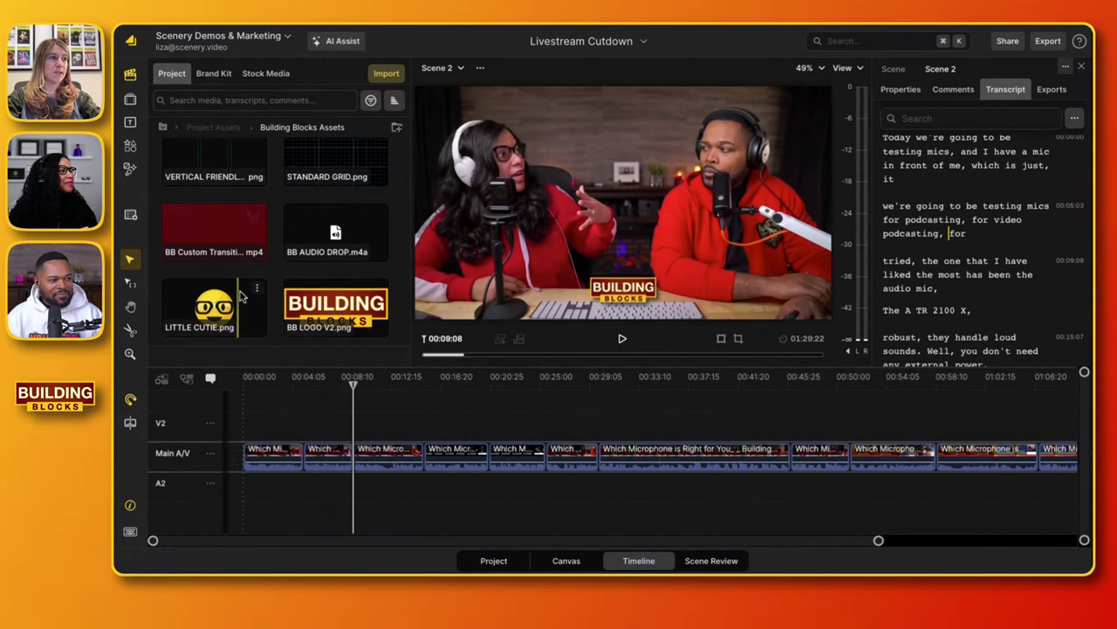
pyautogui.moveTo(220, 306); pyautogui.dragTo(308, 433)
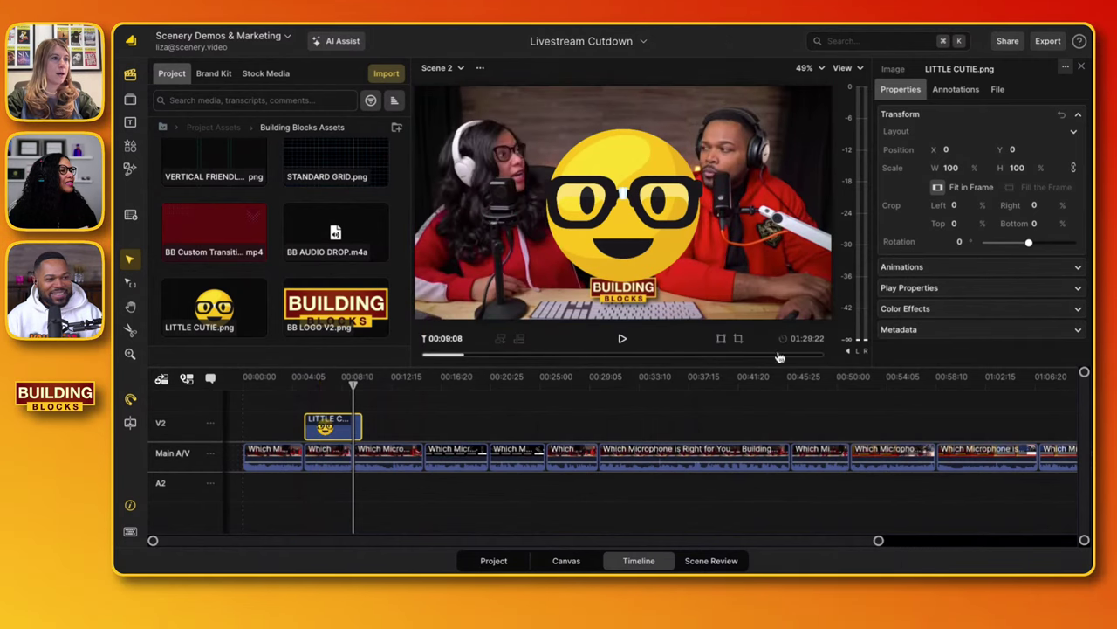
pyautogui.click(721, 338)
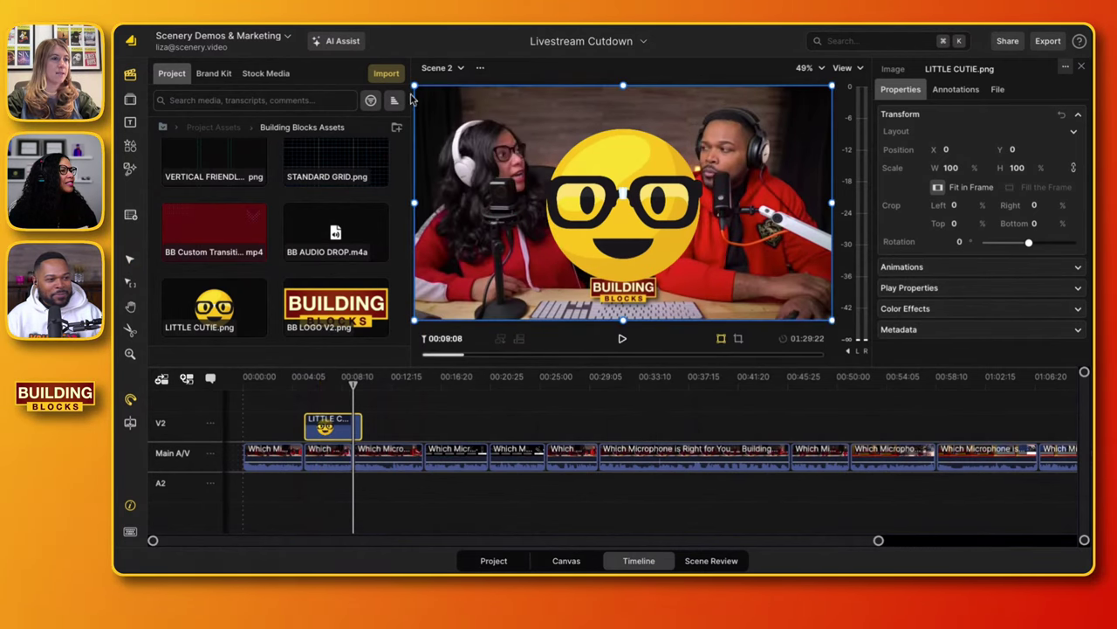
pyautogui.moveTo(415, 88); pyautogui.dragTo(582, 180)
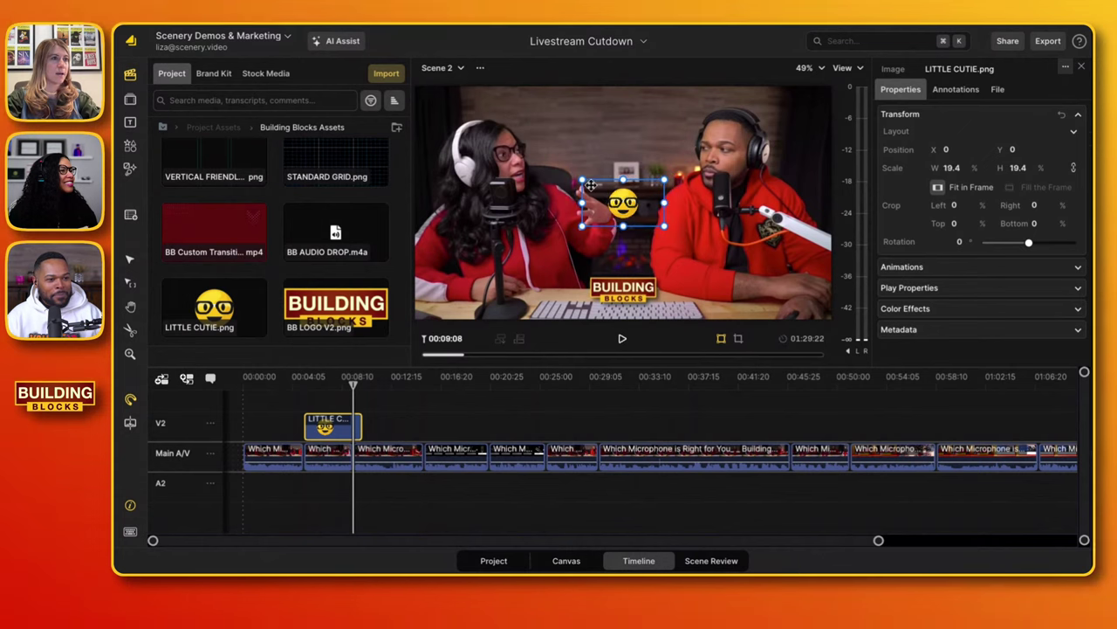
pyautogui.moveTo(743, 254); pyautogui.dragTo(632, 139)
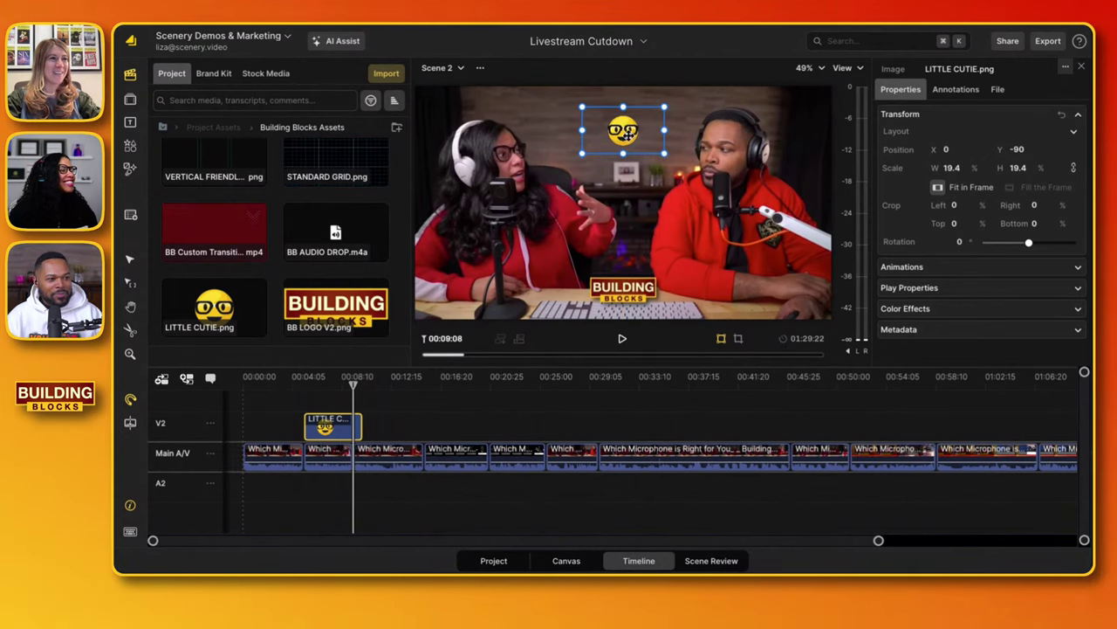
pyautogui.click(335, 384)
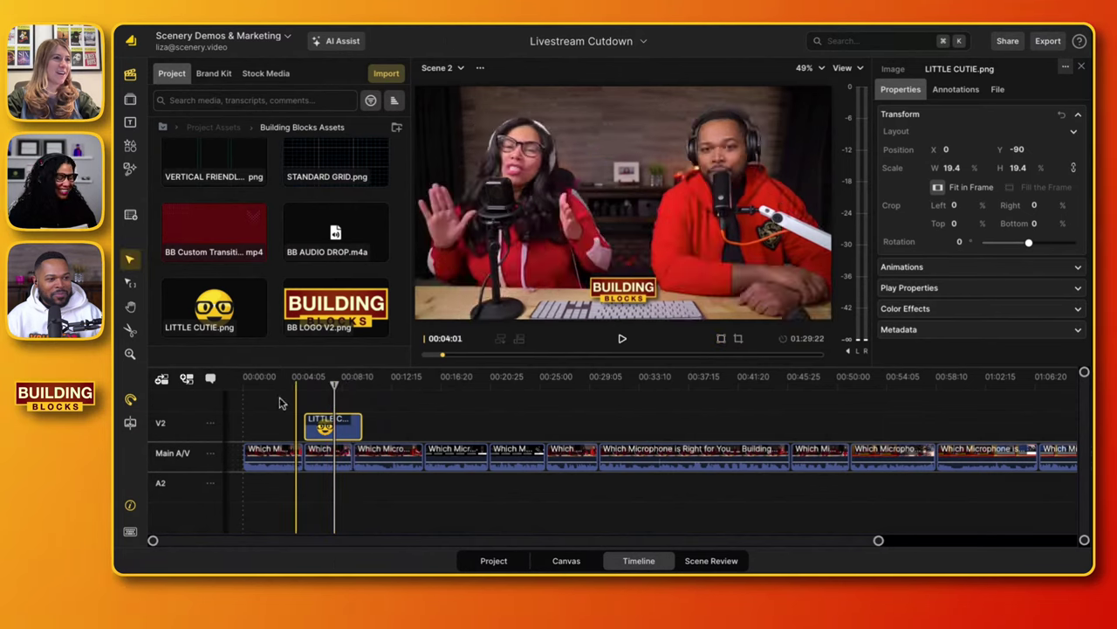
# - Add a Move build-in animation to the LITTLE CUTIE.png overlay and set its direction to Top
pyautogui.click(130, 168)
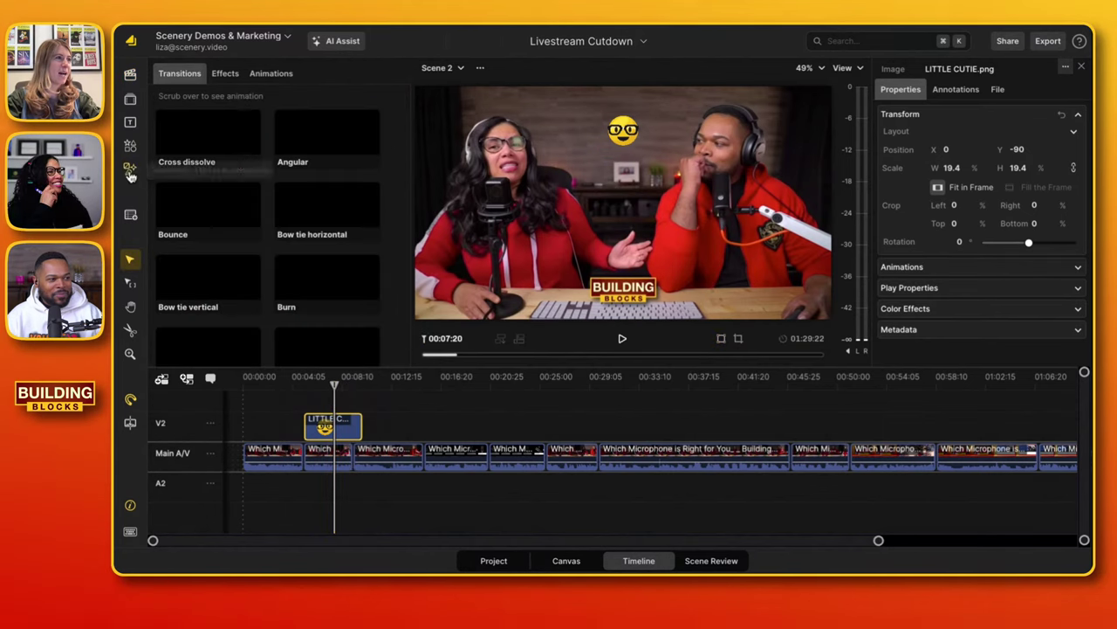
pyautogui.click(265, 76)
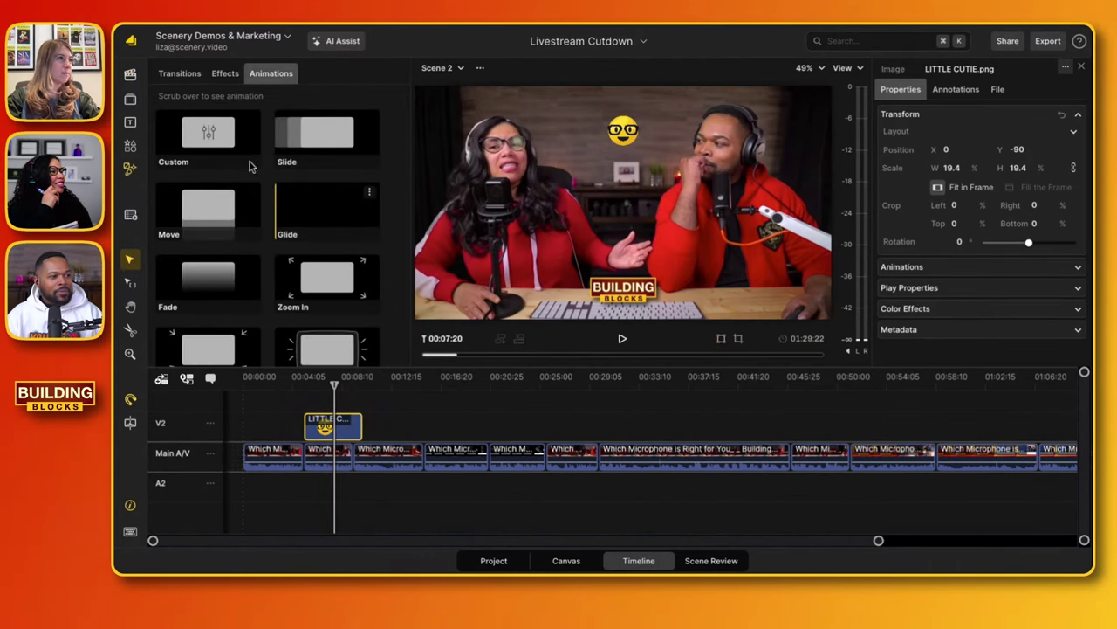
pyautogui.moveTo(217, 203); pyautogui.dragTo(311, 423)
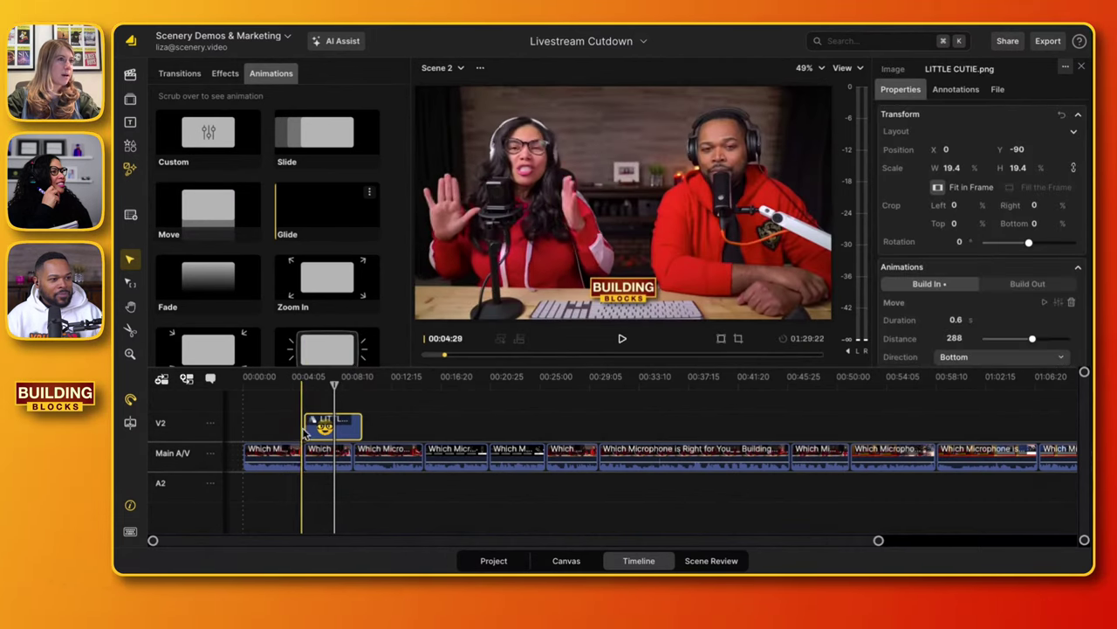
pyautogui.scroll(-2, 948, 267)
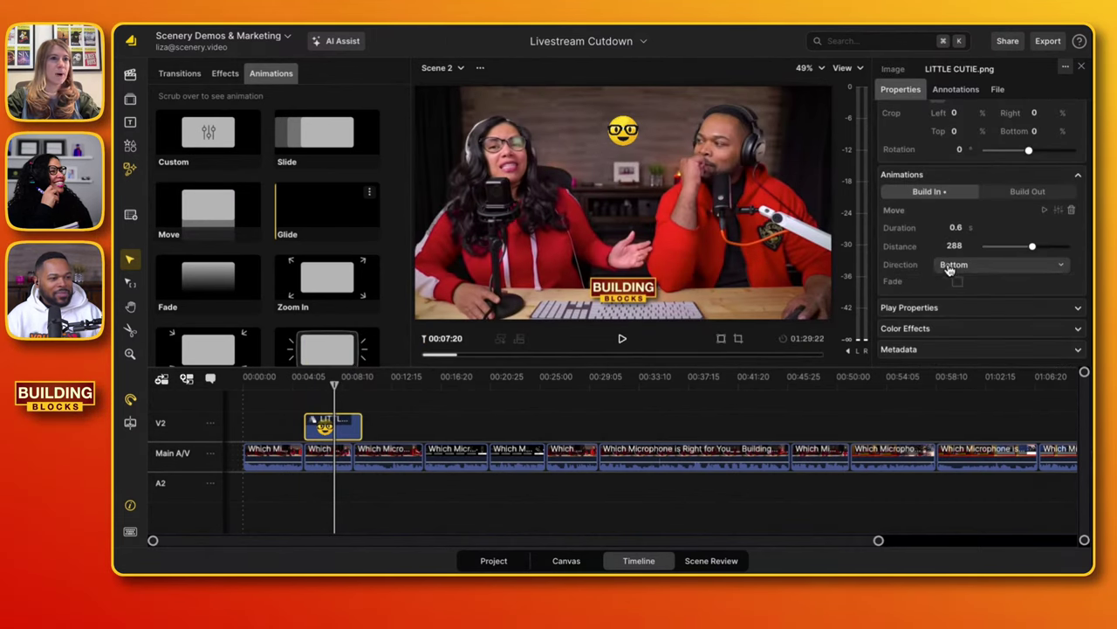
pyautogui.click(957, 266)
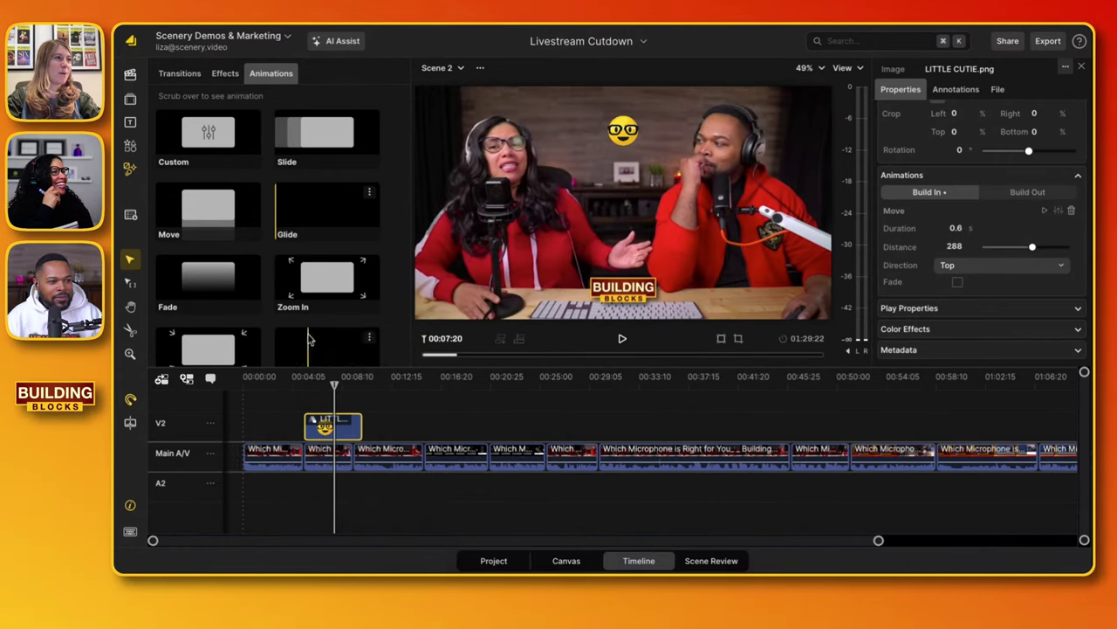
# - Add a Pop build-out animation to the emoji overlay and trim its end to line up with the second clip's end
pyautogui.scroll(-3, 214, 209)
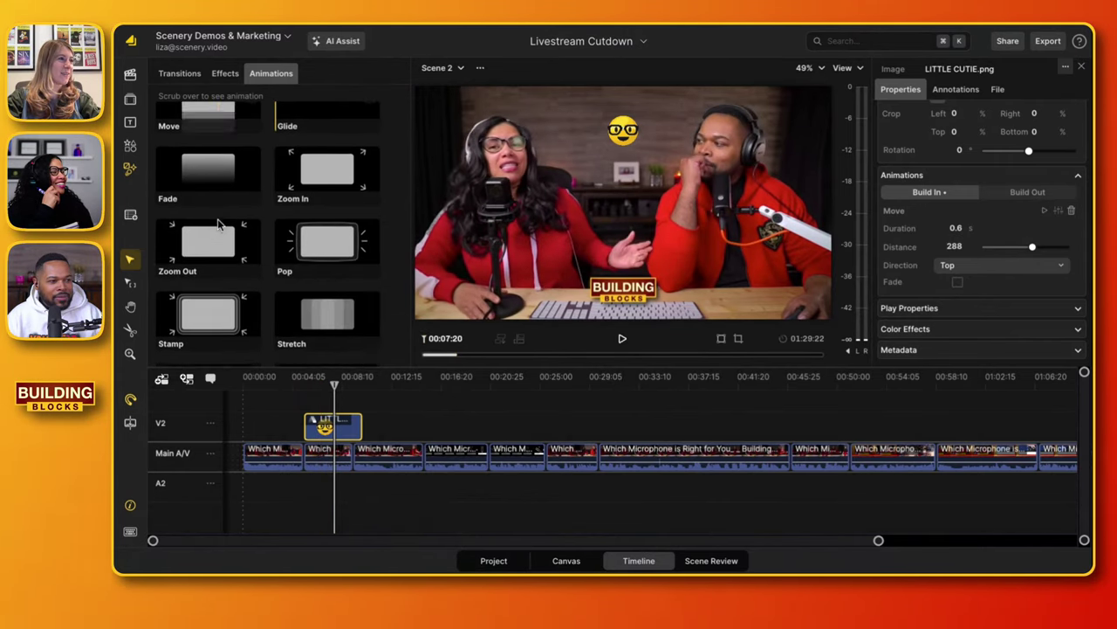
pyautogui.moveTo(327, 209); pyautogui.dragTo(350, 422)
pyautogui.scroll(4, 366, 419)
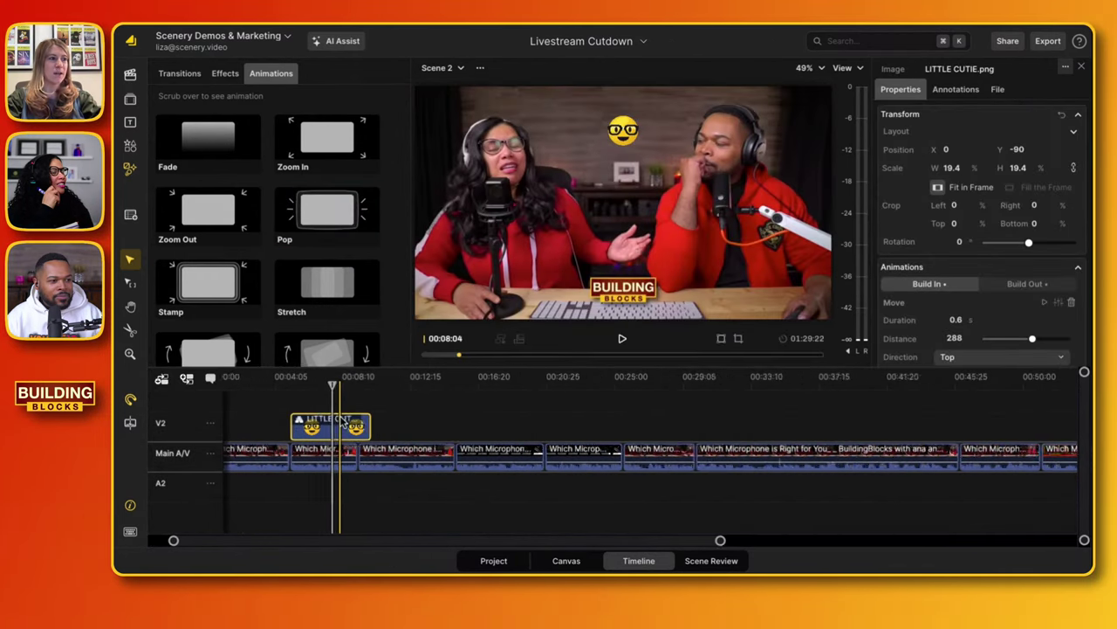
pyautogui.scroll(2, 392, 412)
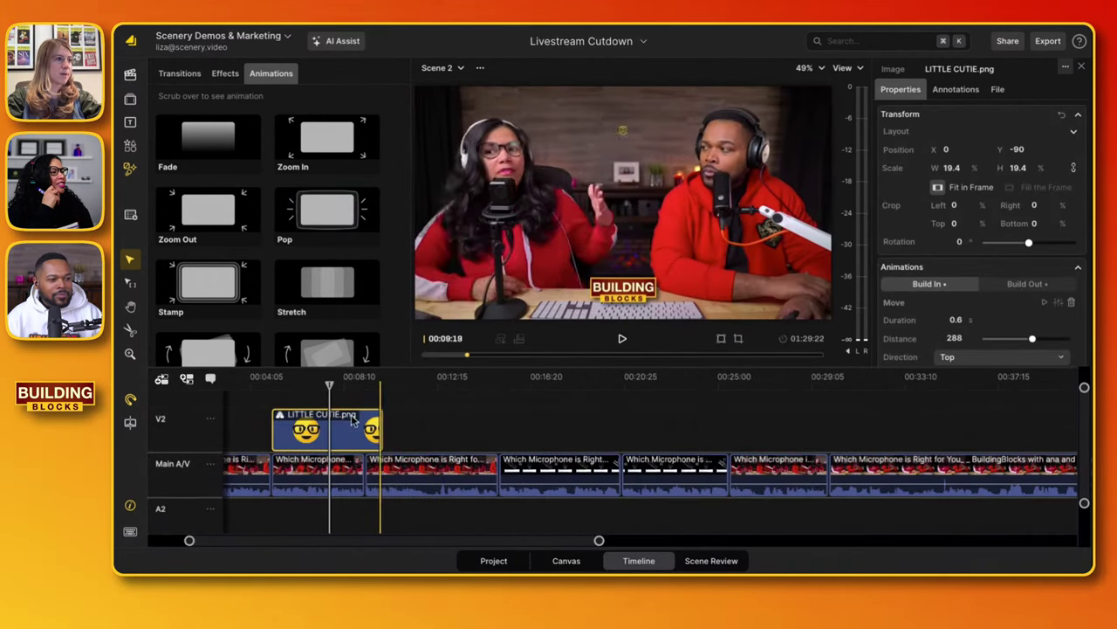
pyautogui.moveTo(381, 426); pyautogui.dragTo(363, 425)
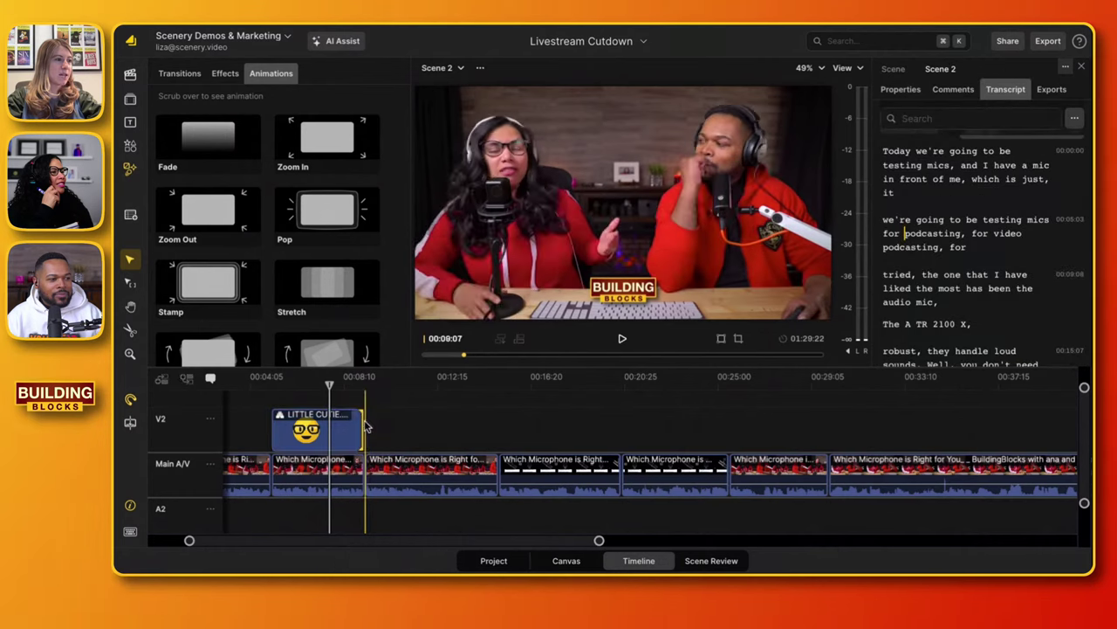
# - Preview the emoji overlay's Move build-in and Pop build-out animations
pyautogui.click(312, 437)
pyautogui.scroll(-3, 1009, 230)
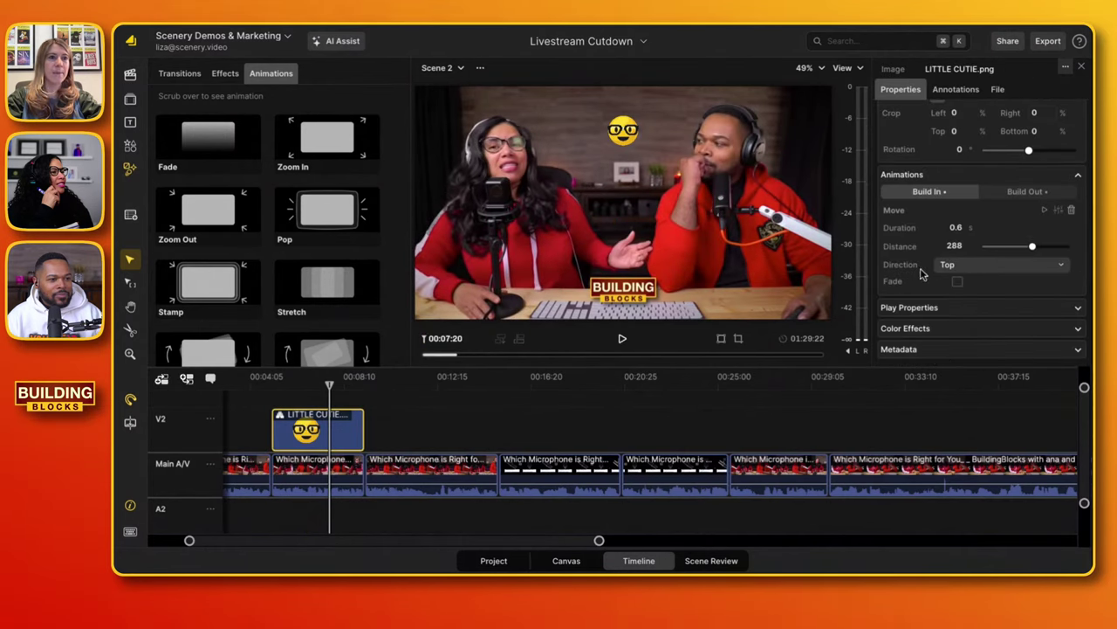
pyautogui.click(1046, 212)
pyautogui.click(1028, 193)
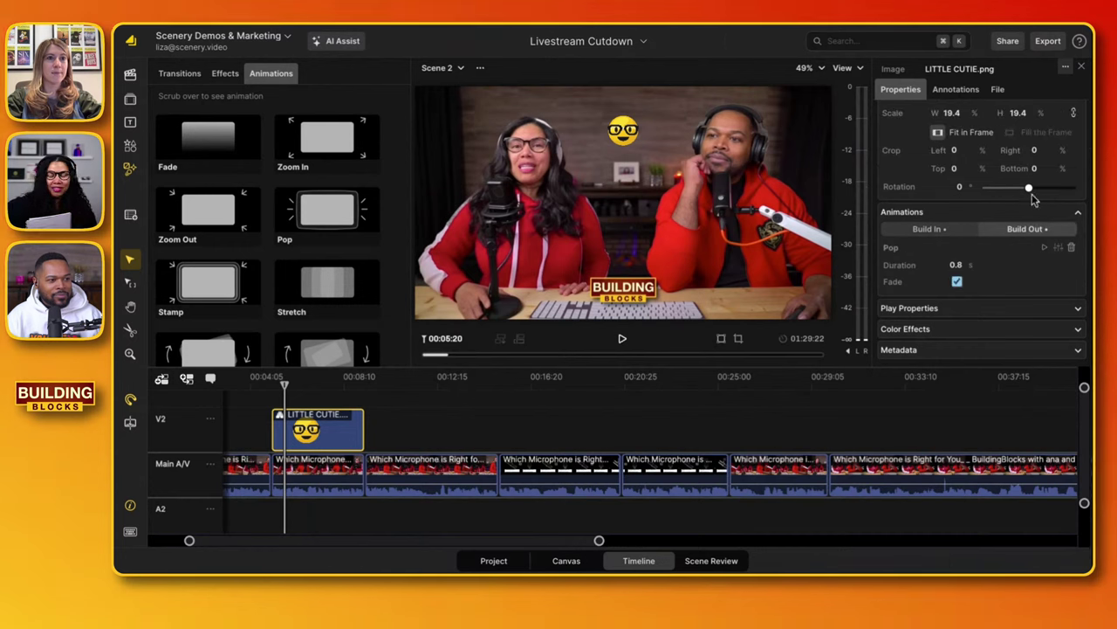
pyautogui.click(1045, 249)
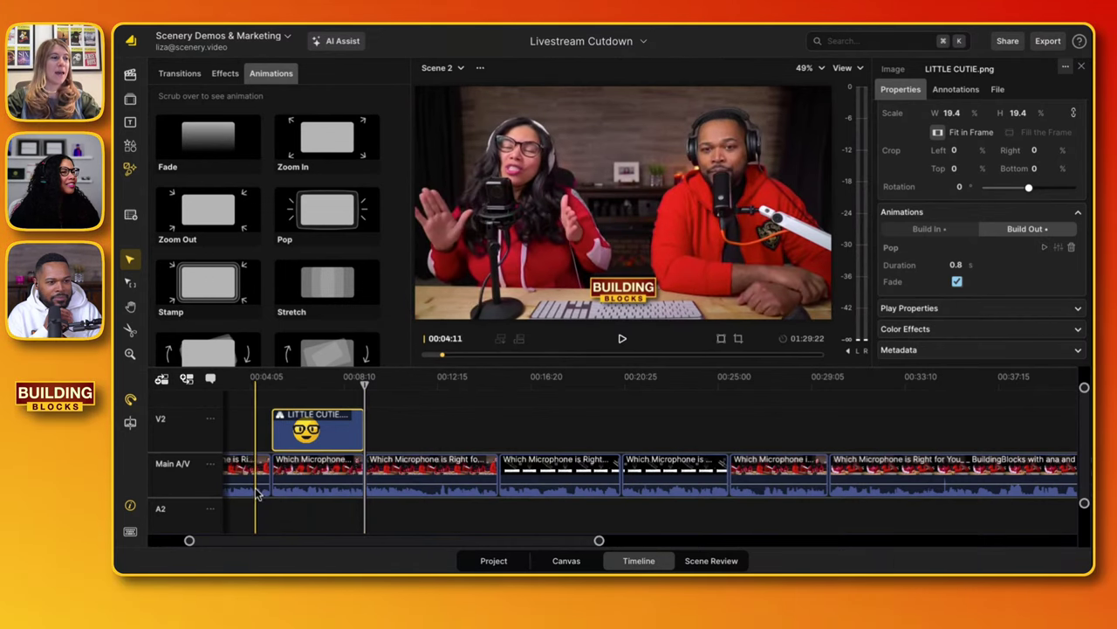
# - Duplicate the animated emoji overlay on V2 above the Main A/V clip that starts at 00:25:15
pyautogui.hscroll(-3, 258, 493)
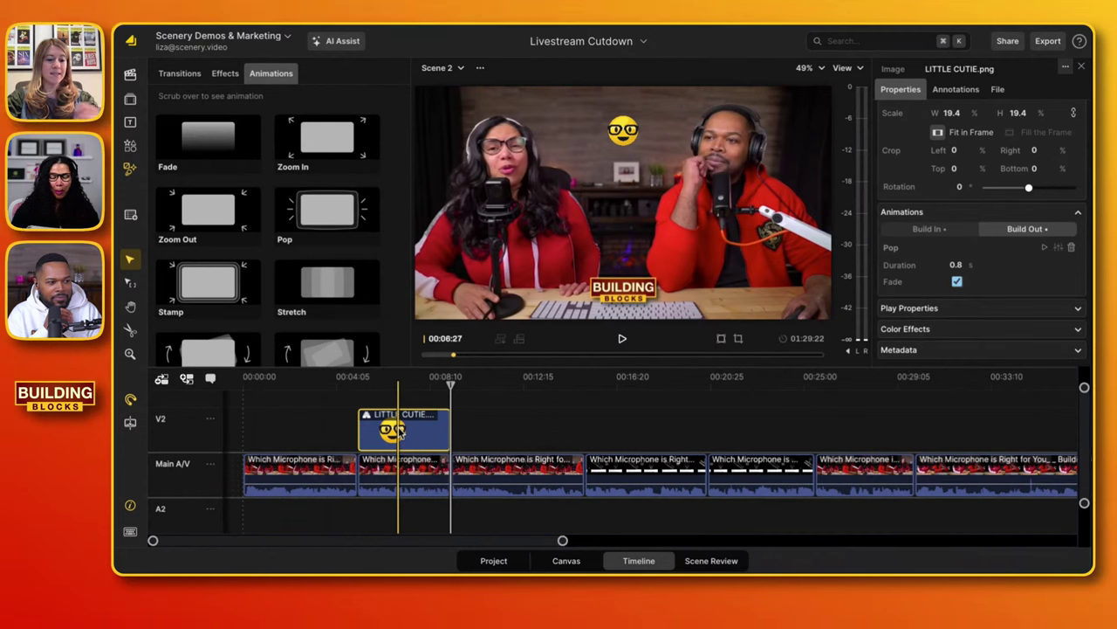
pyautogui.moveTo(399, 432); pyautogui.dragTo(865, 429)
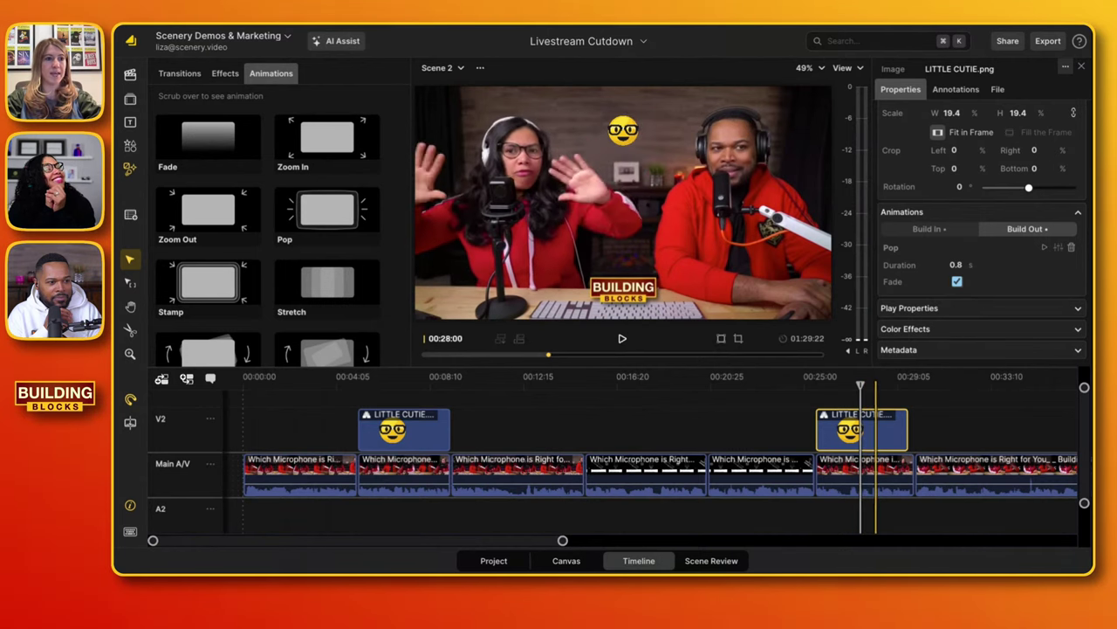
# - Delete the Main A/V clip whose speech begins "sensitive, better for quiet studios"
pyautogui.click(768, 477)
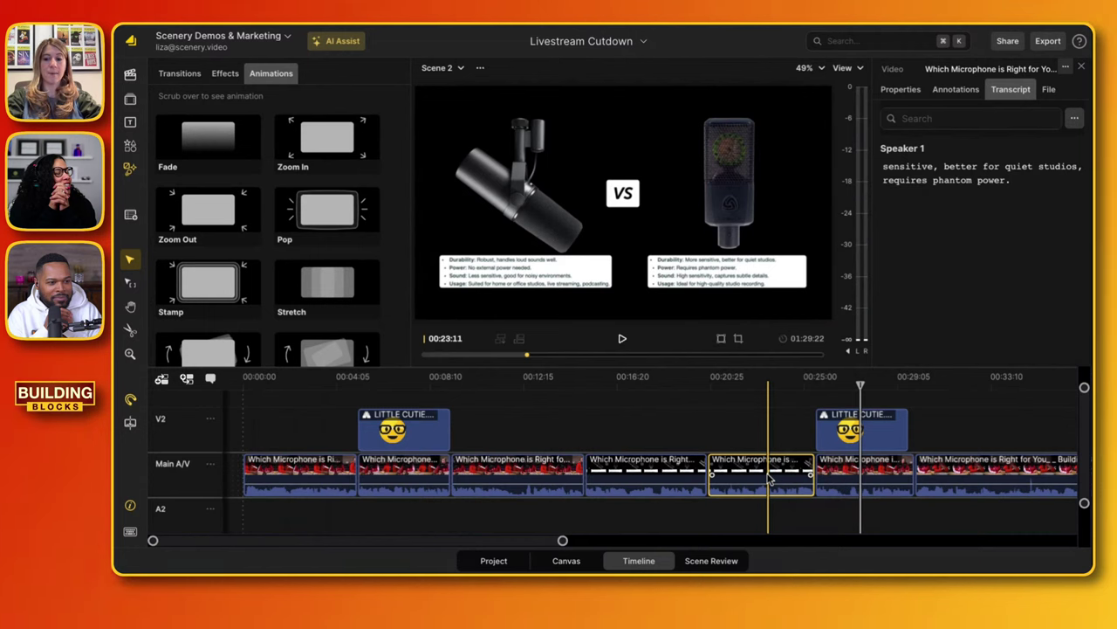
pyautogui.press('Delete')
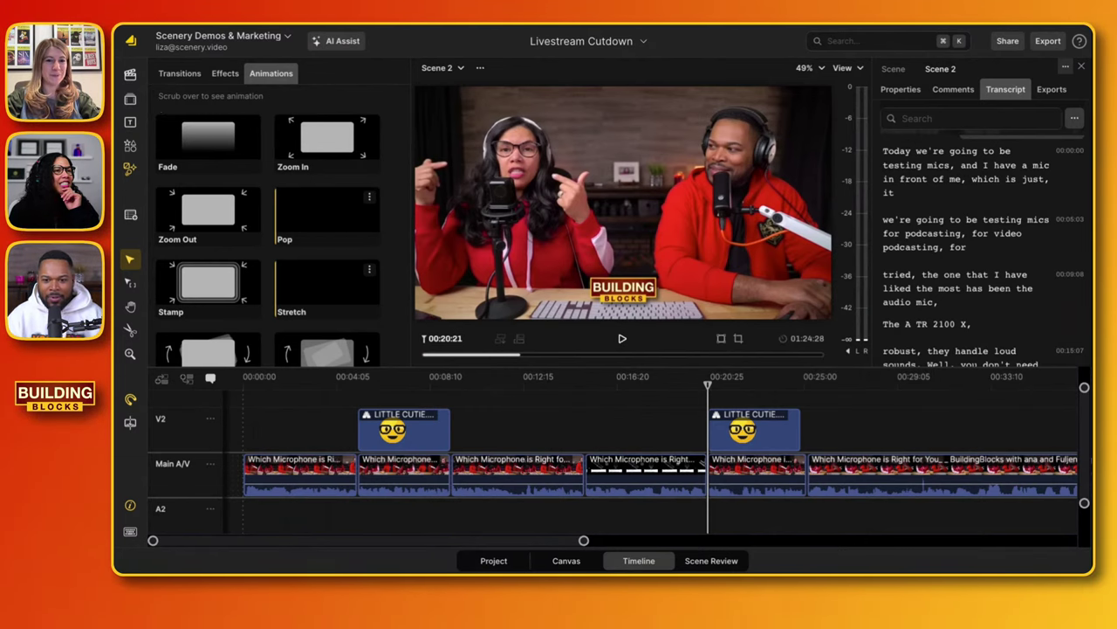
# - Review the media library, the project's top-level assets and the available sources for adding media
pyautogui.click(131, 101)
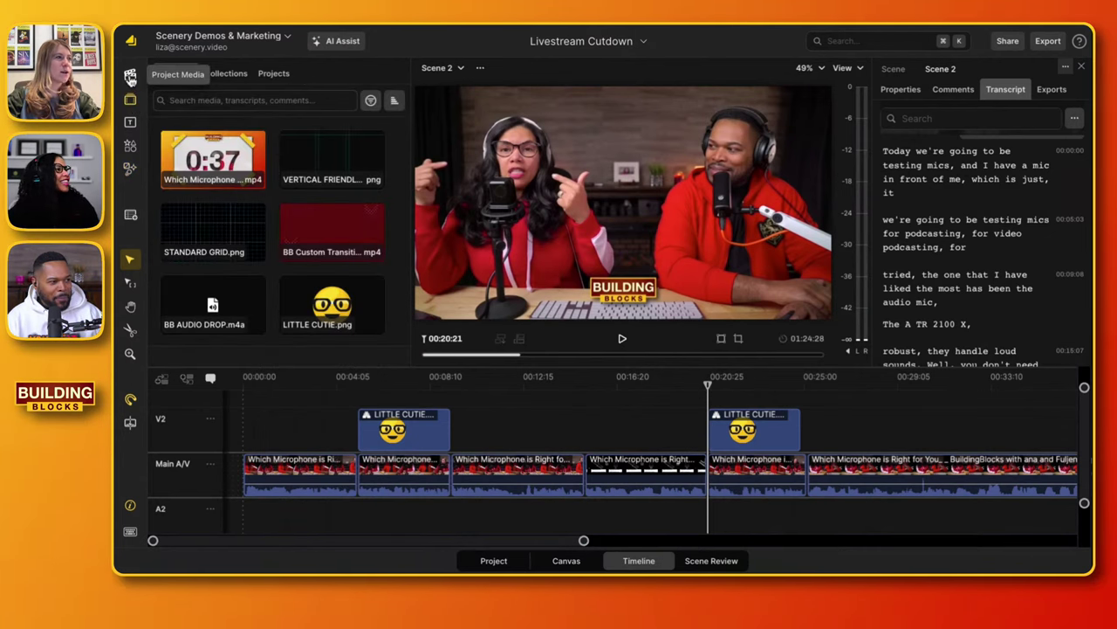
pyautogui.click(307, 386)
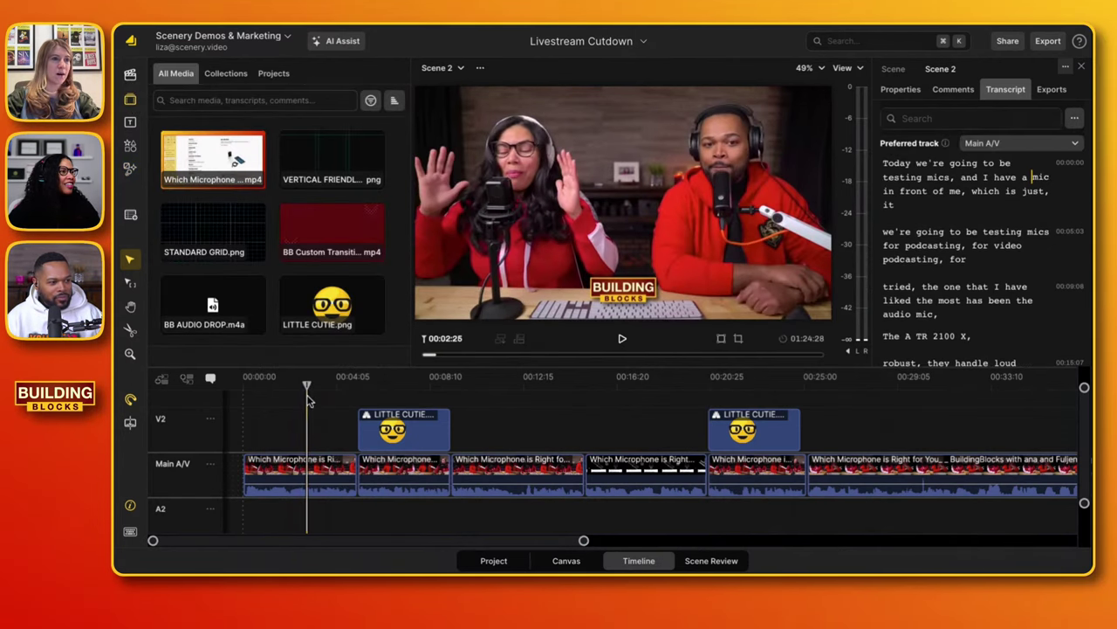
pyautogui.click(130, 77)
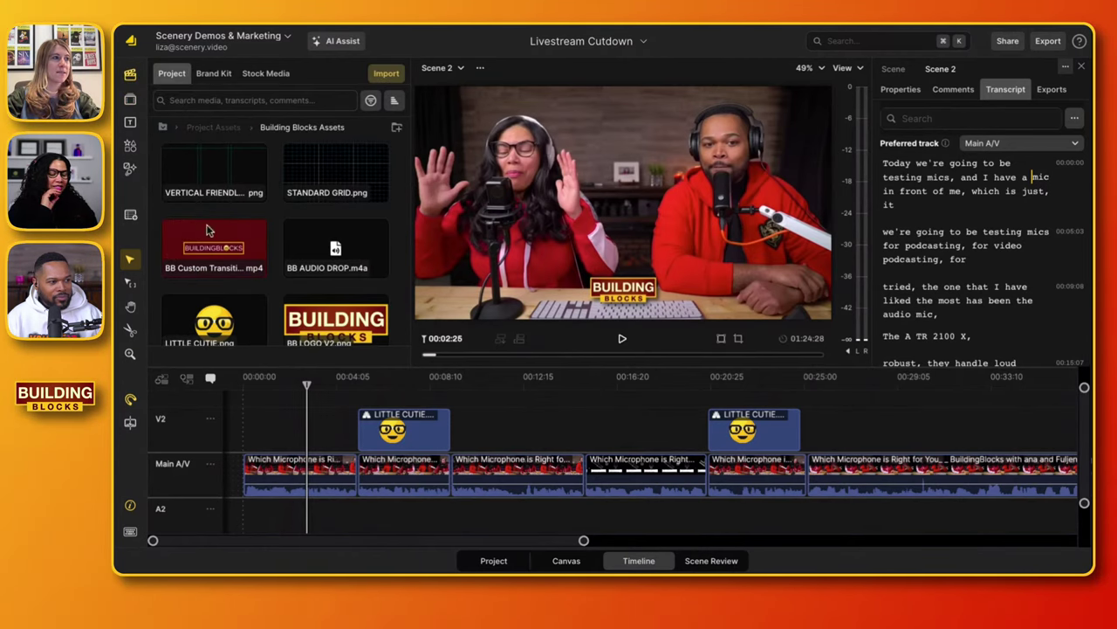
pyautogui.click(215, 127)
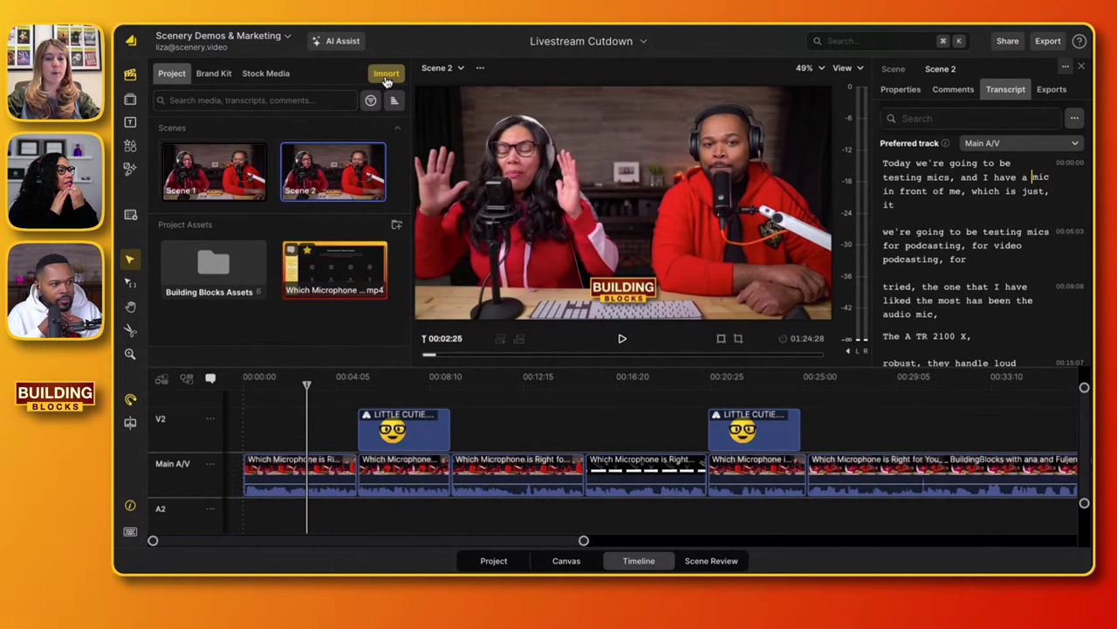
pyautogui.click(386, 76)
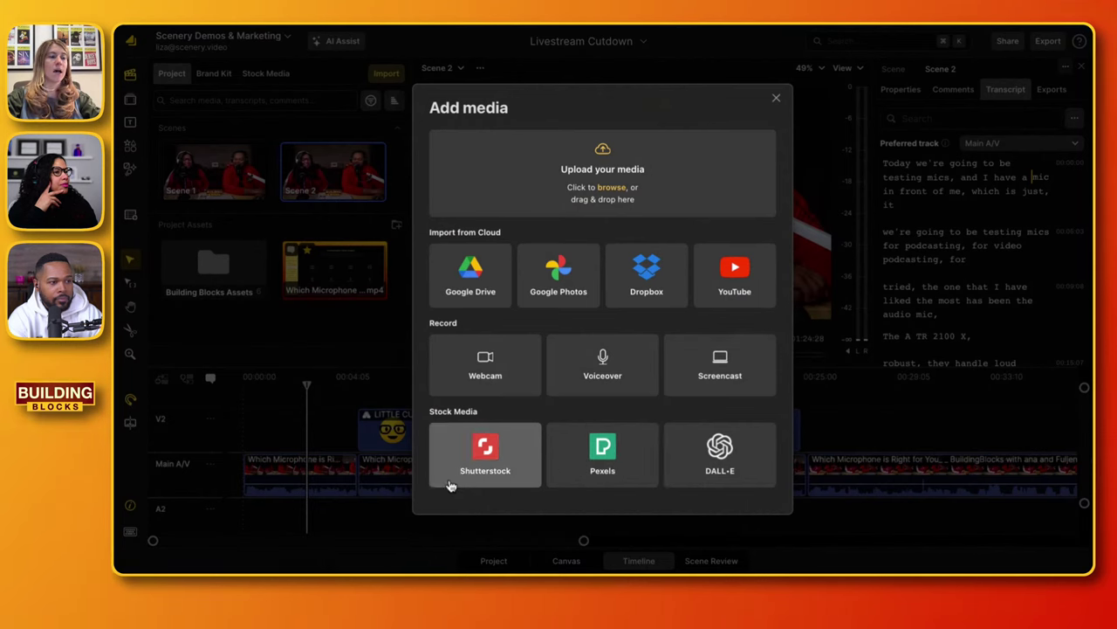
pyautogui.click(776, 103)
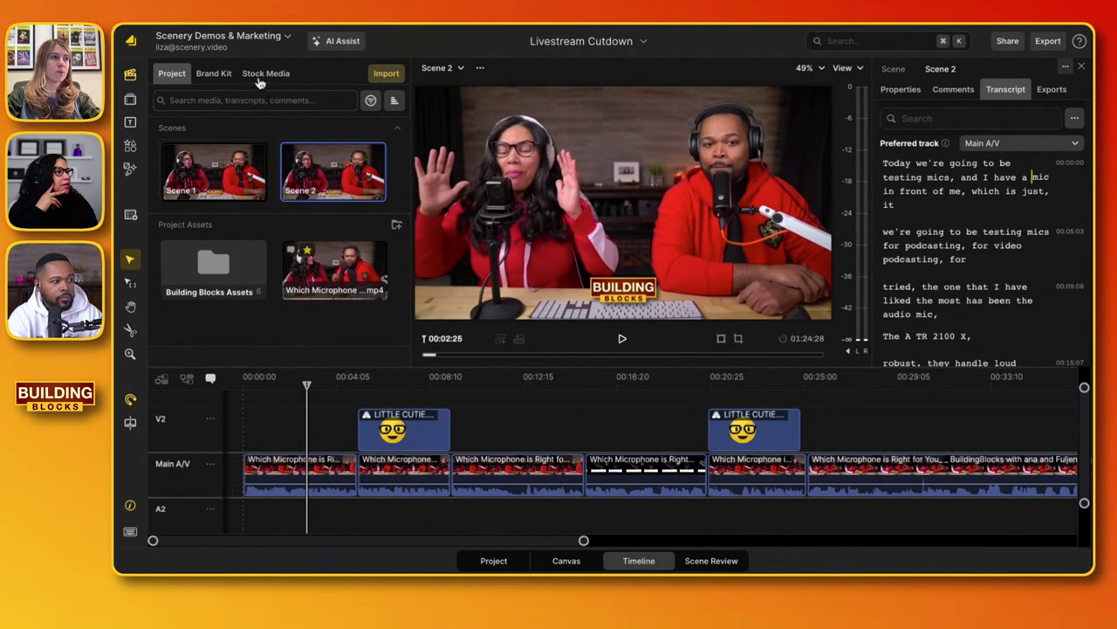
# - Search Shutterstock's stock music for "hiphop" and preview the Future HipHop track
pyautogui.click(265, 75)
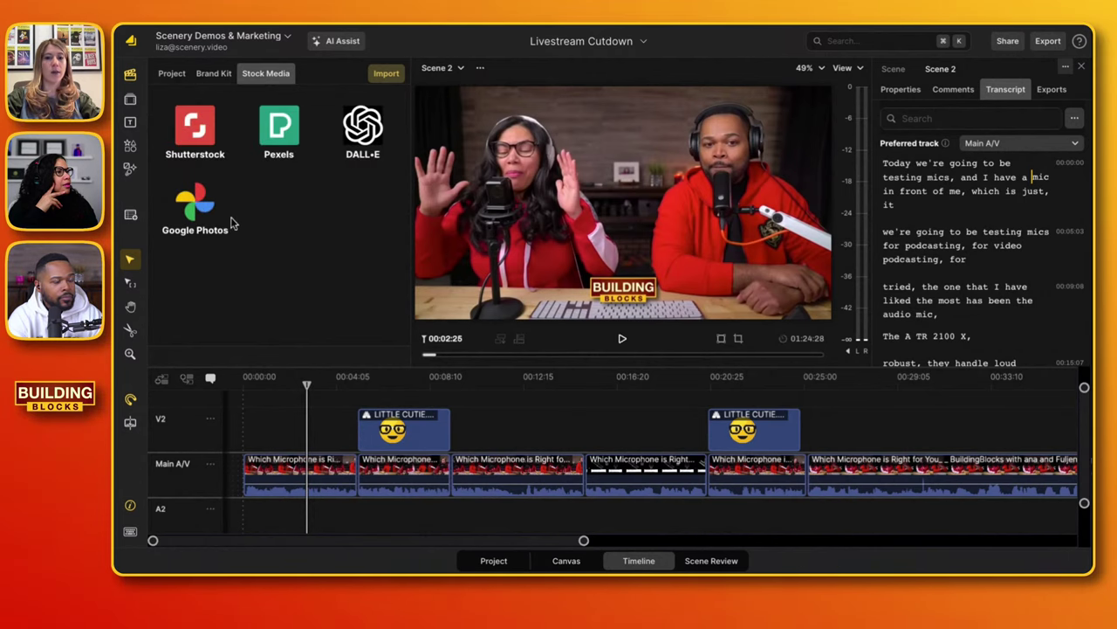
pyautogui.click(198, 137)
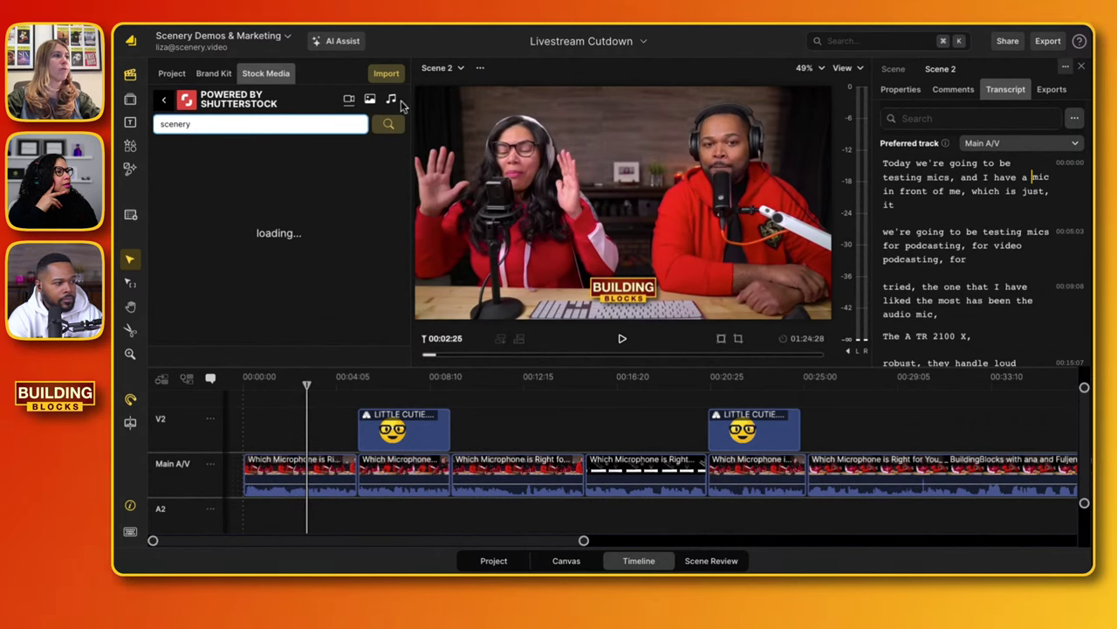
pyautogui.moveTo(270, 125); pyautogui.dragTo(144, 128)
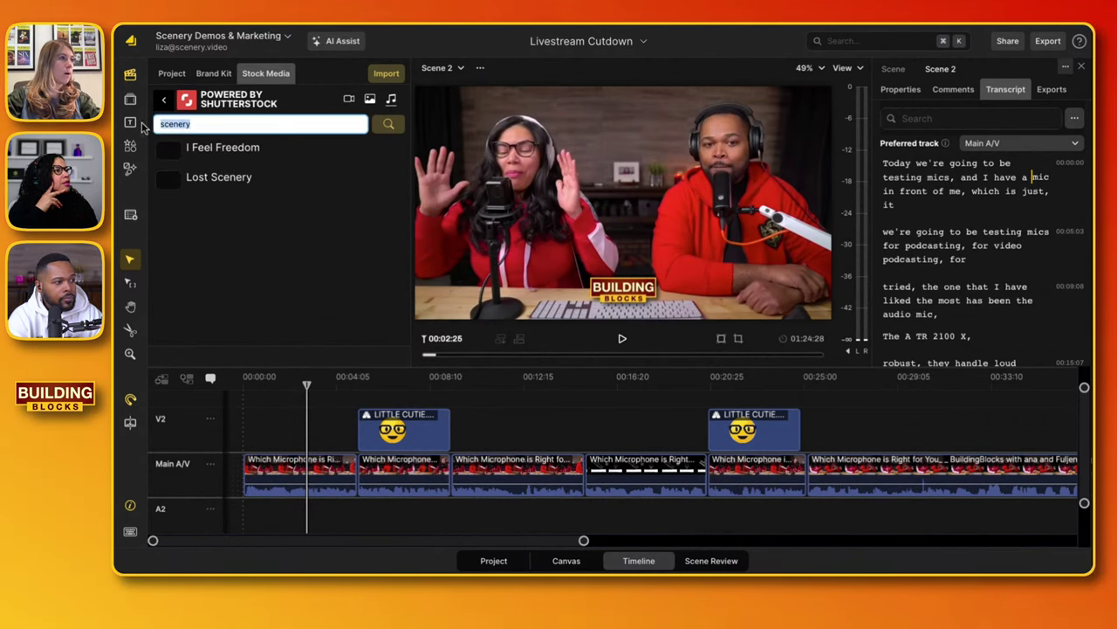
pyautogui.write('h')
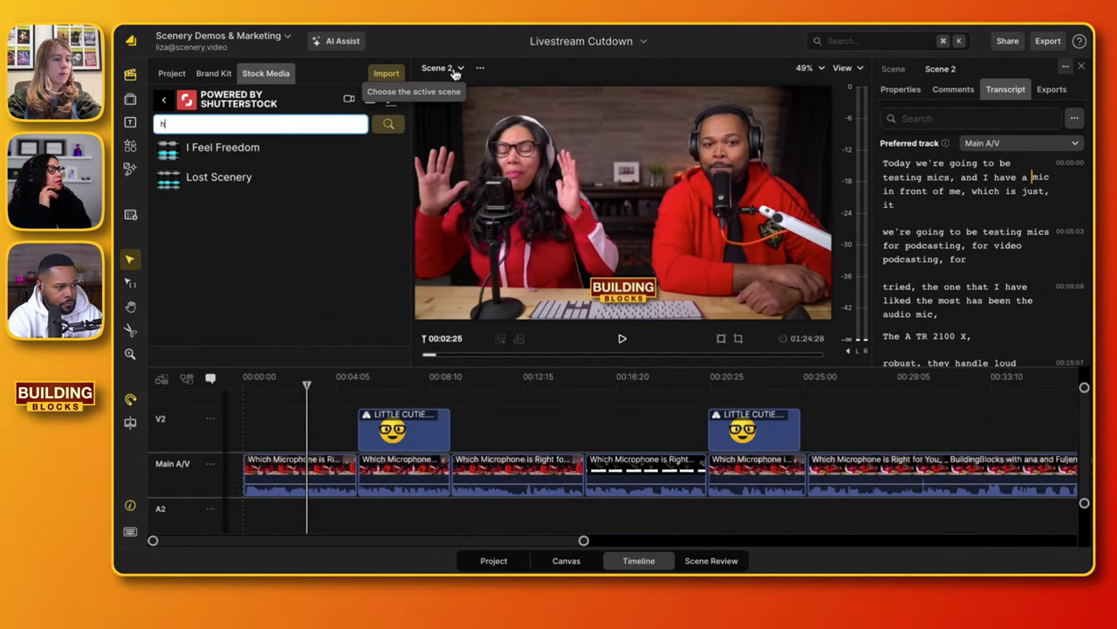
pyautogui.write('iphop')
pyautogui.press('Return')
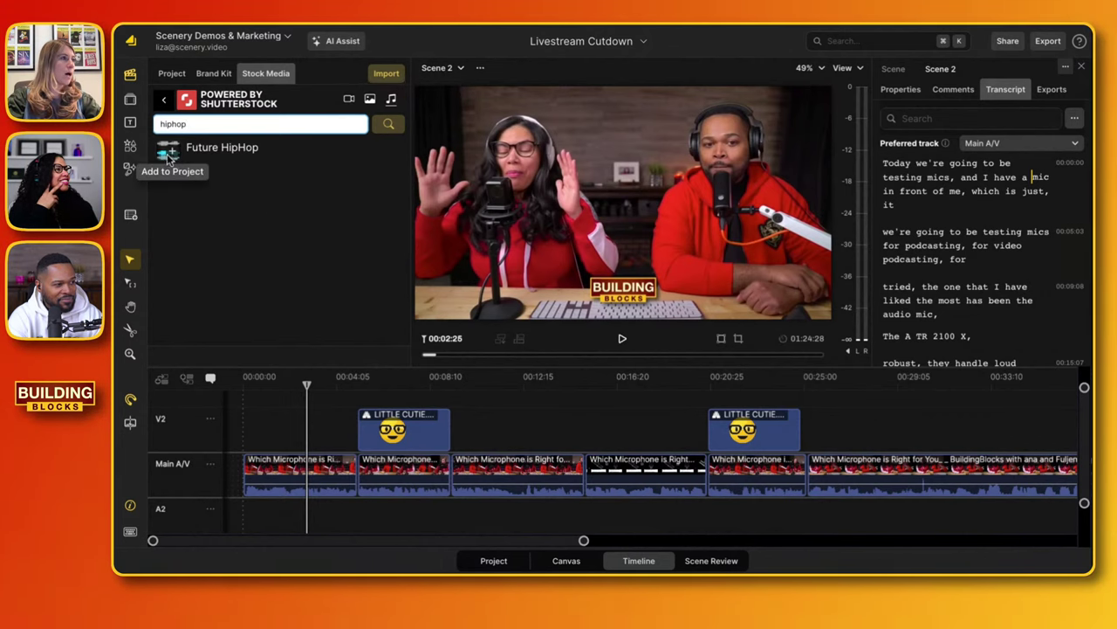
pyautogui.click(166, 154)
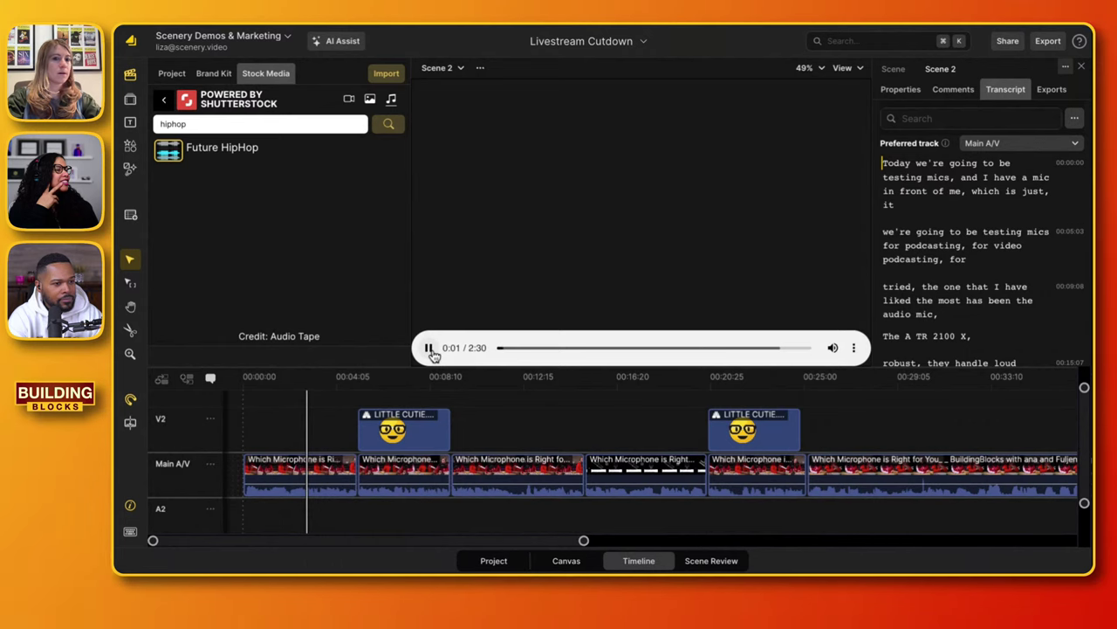
pyautogui.click(429, 349)
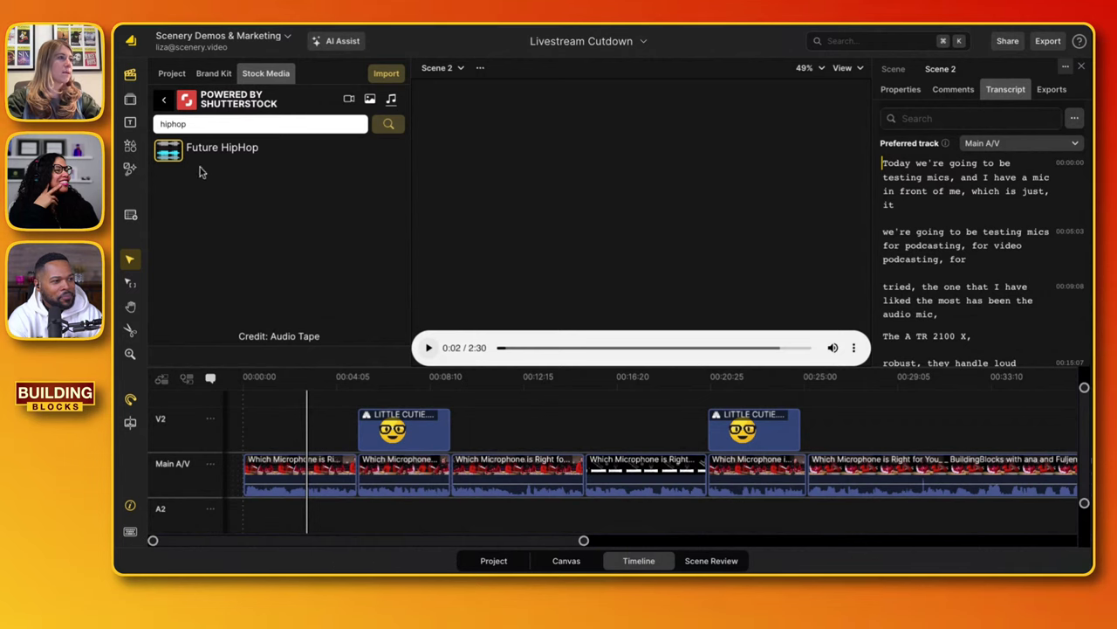
# - Import the Future HipHop track from Shutterstock and check the project's assets for it
pyautogui.click(169, 150)
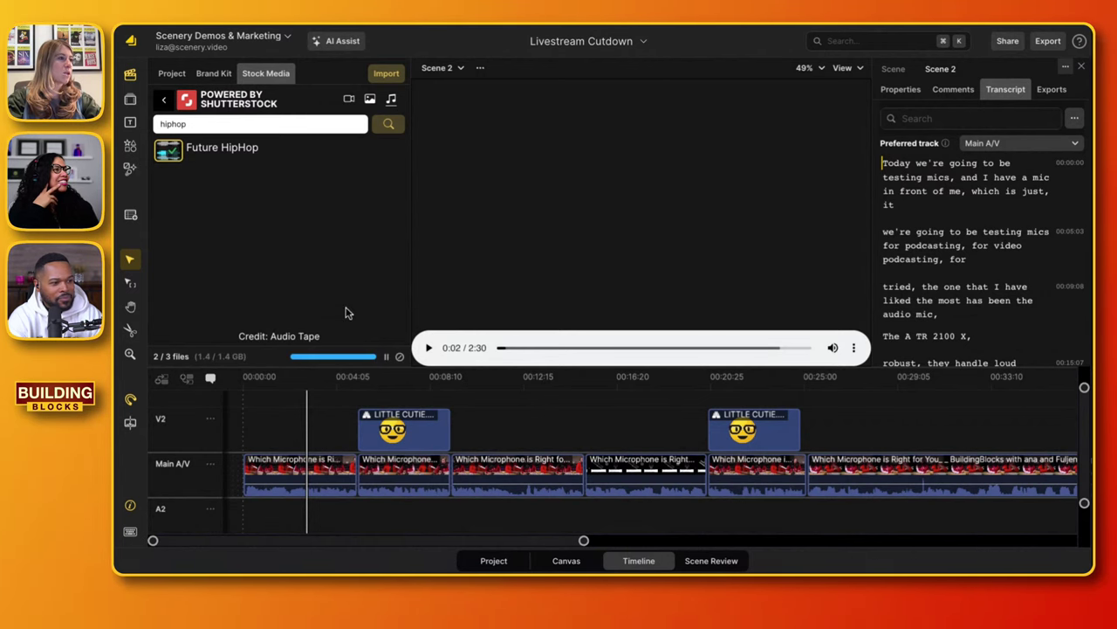
pyautogui.click(171, 76)
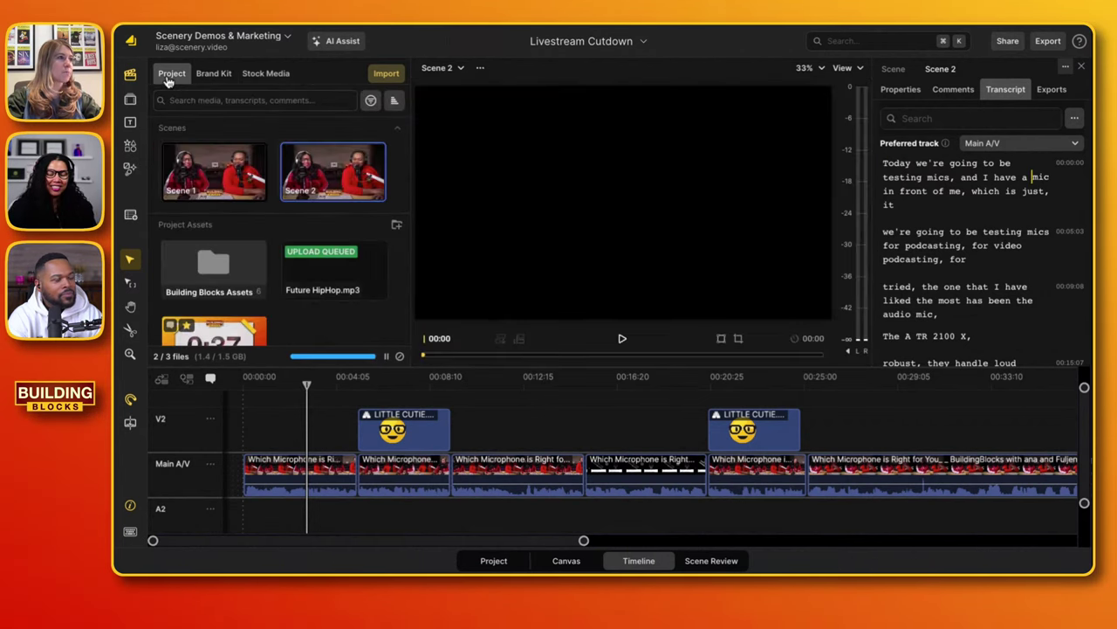
pyautogui.scroll(-1, 342, 251)
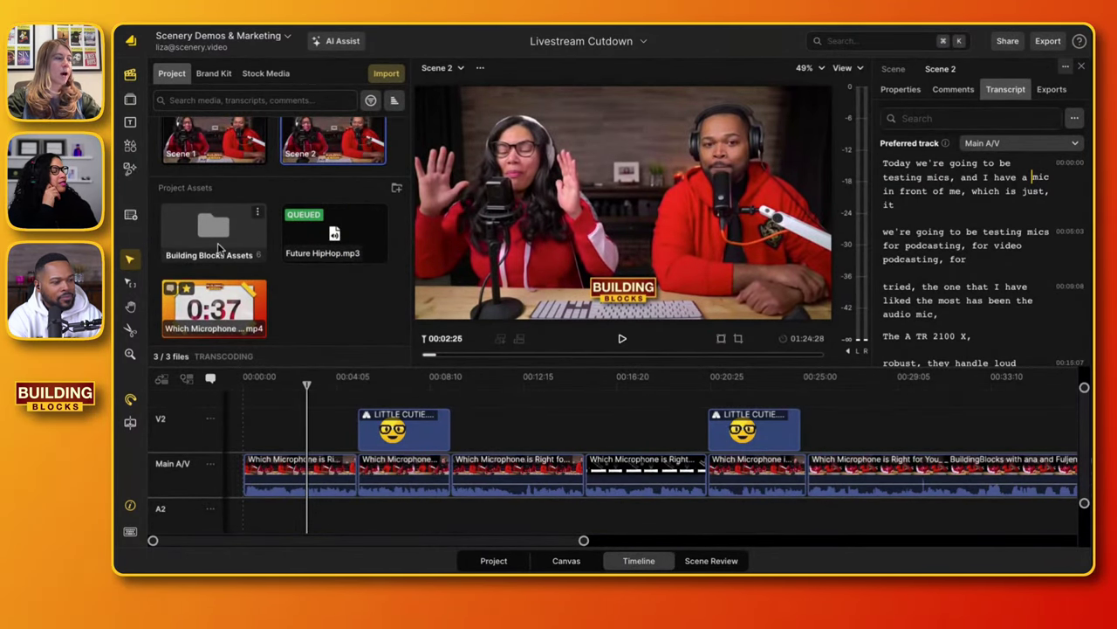
# - Look through the files in the Building Blocks Assets folder and return to the project's top-level assets
pyautogui.click(204, 226)
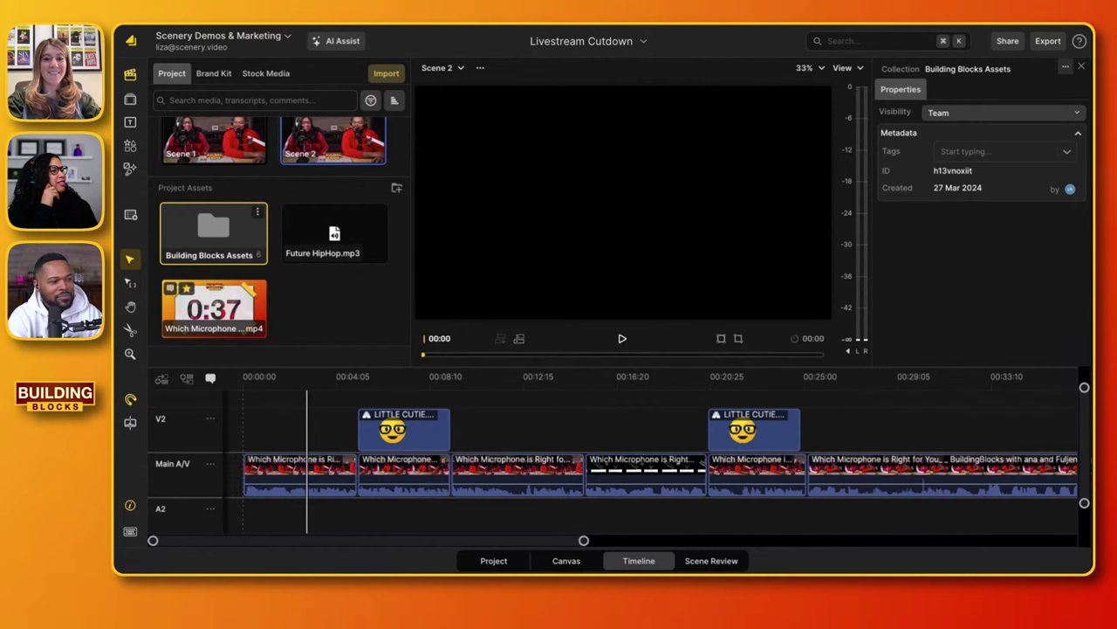
pyautogui.scroll(1, 242, 251)
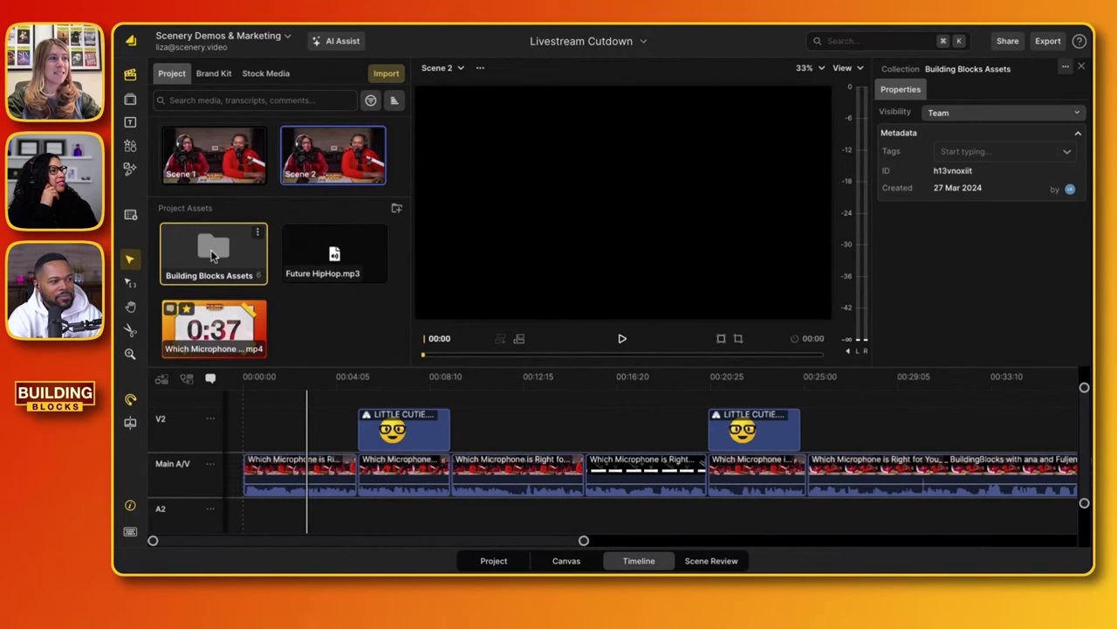
pyautogui.doubleClick(213, 254)
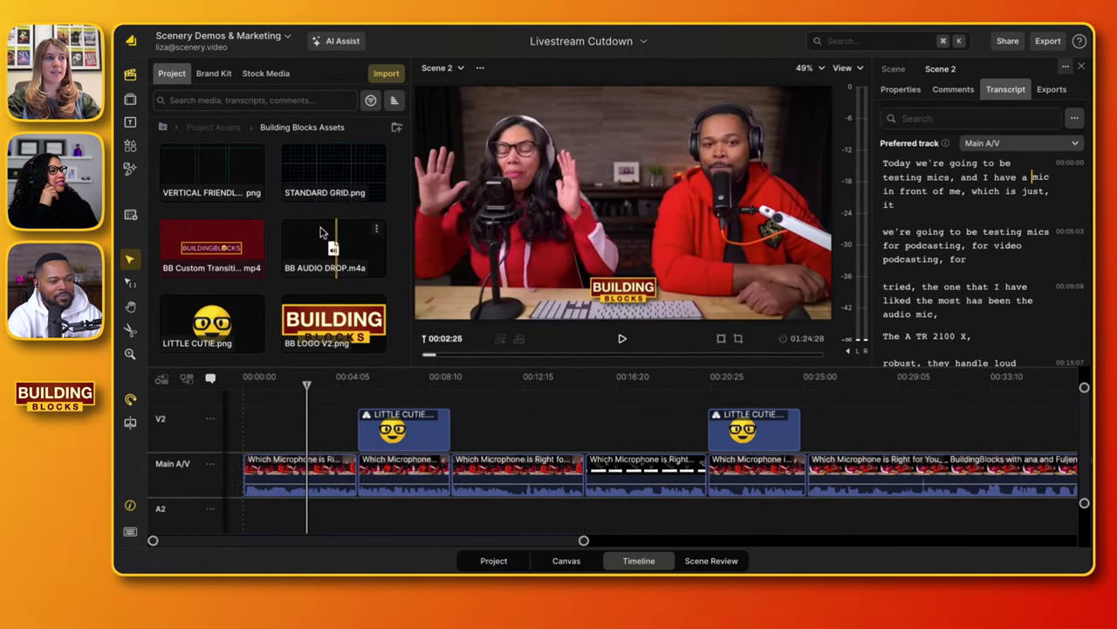
pyautogui.click(213, 126)
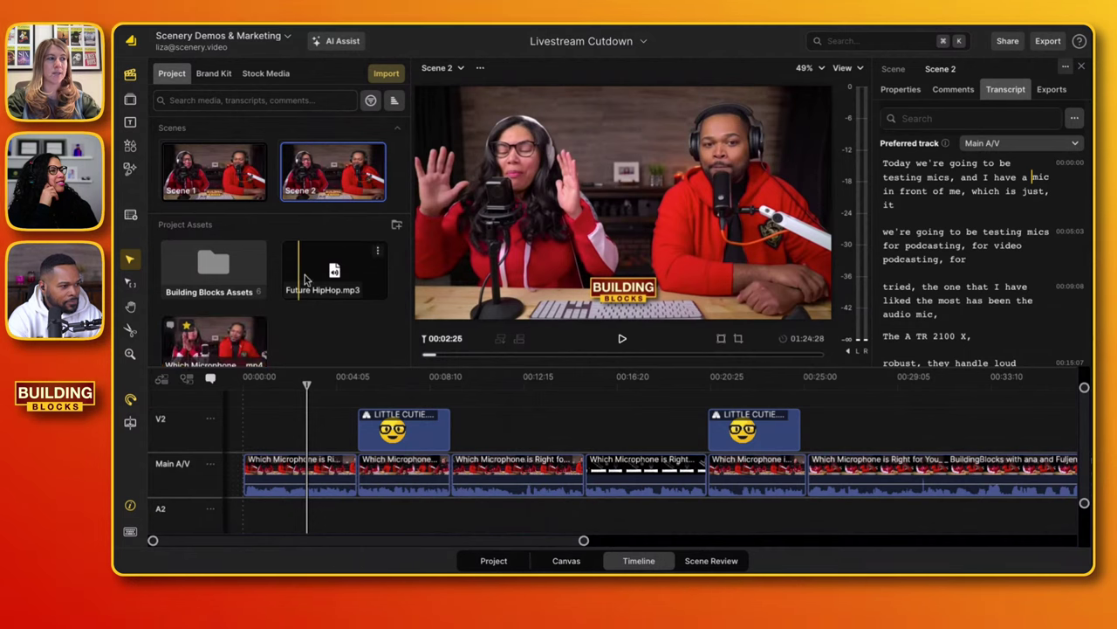
pyautogui.scroll(-1, 288, 262)
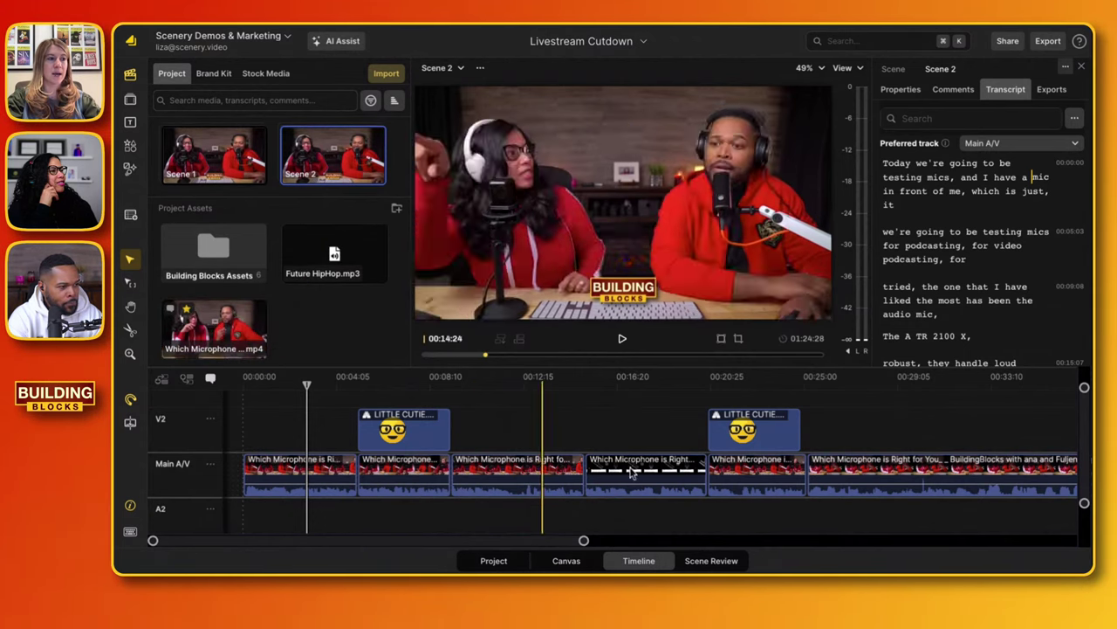
# - Copy the link that lets anyone edit the Building Blocks Assets collection from its sharing settings
pyautogui.click(493, 563)
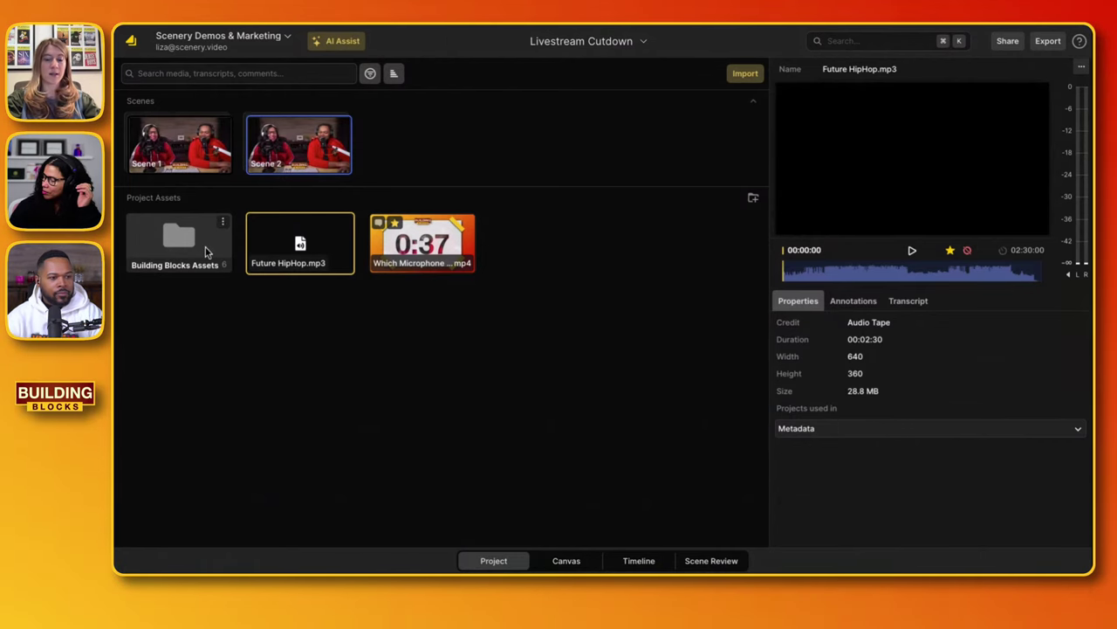
pyautogui.doubleClick(204, 247)
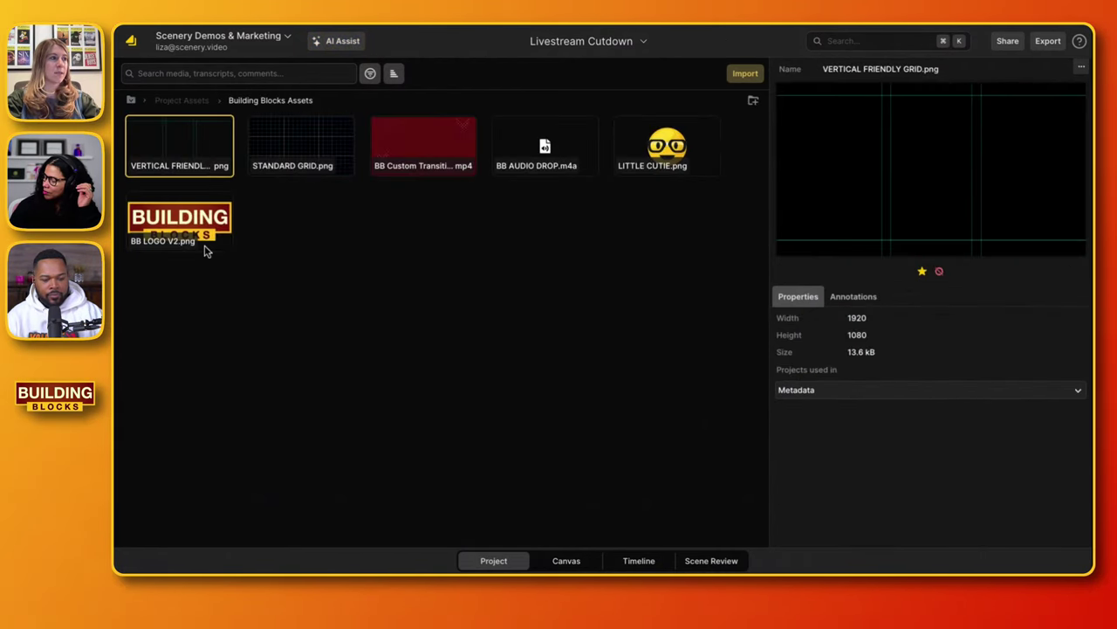
pyautogui.click(1007, 42)
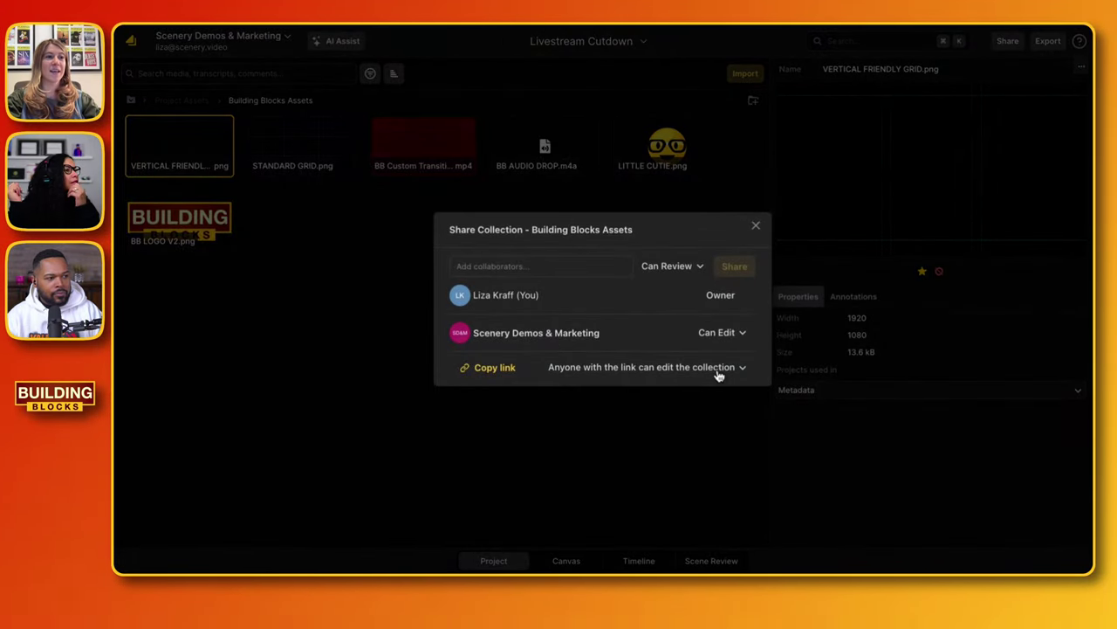
pyautogui.click(497, 374)
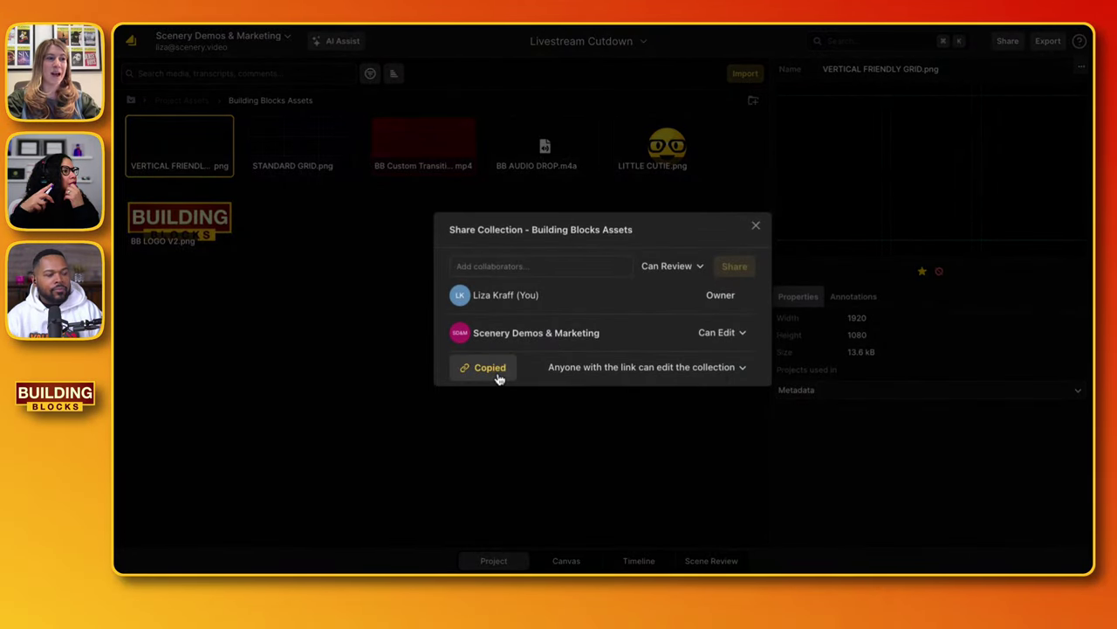
pyautogui.click(757, 227)
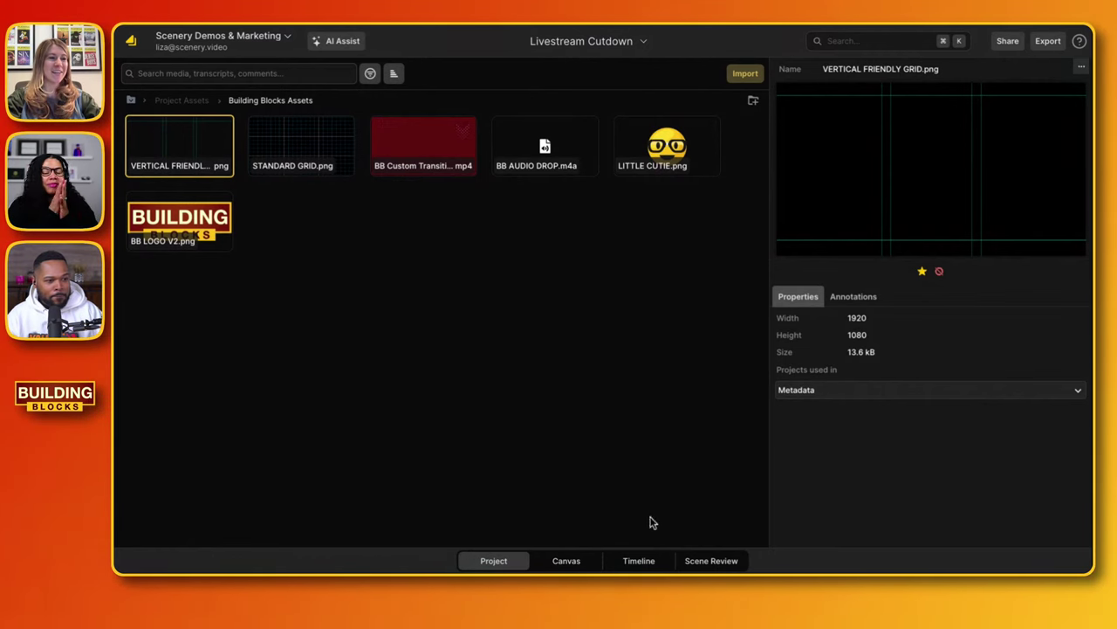
# - Look over the Scene 2 timeline, then open the scene for review and rename it "Building Blocks Promo"
pyautogui.click(641, 561)
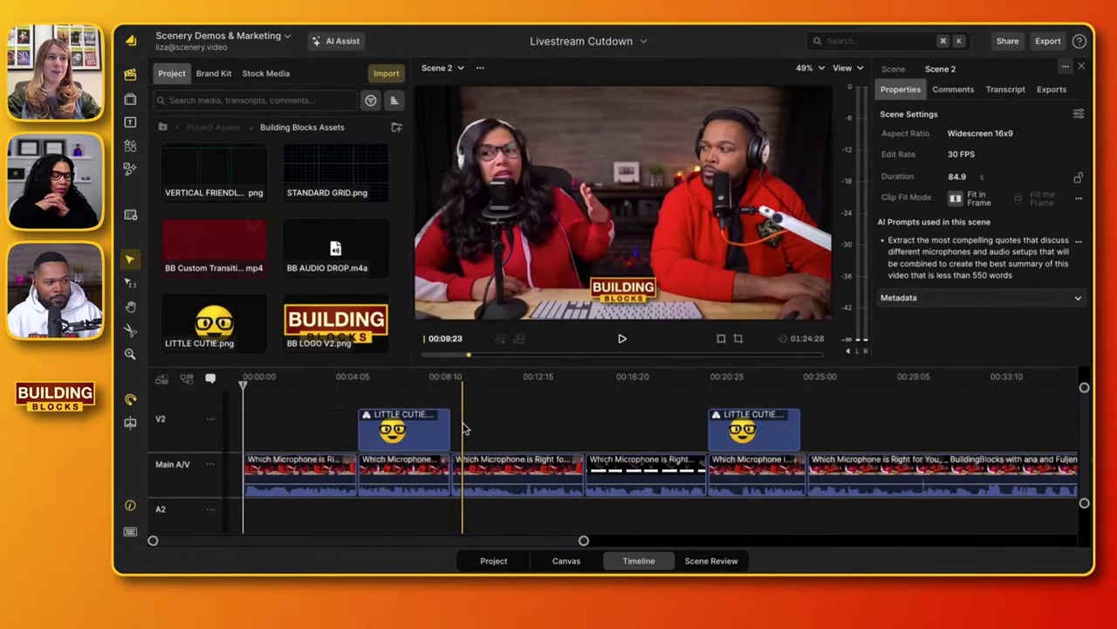
pyautogui.scroll(-3, 736, 427)
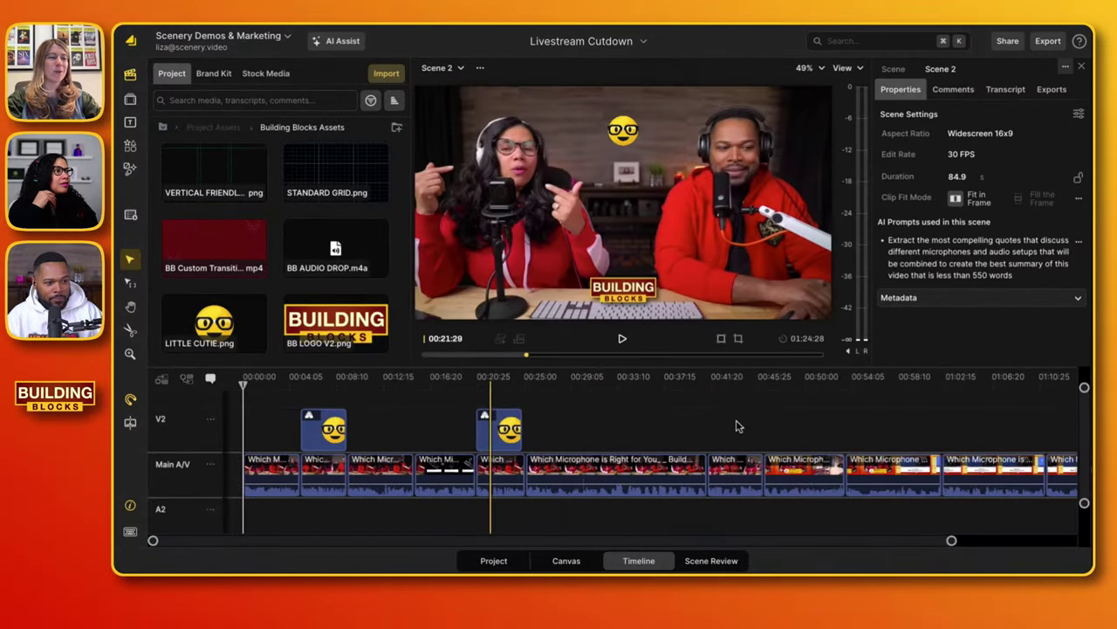
pyautogui.scroll(-2, 506, 454)
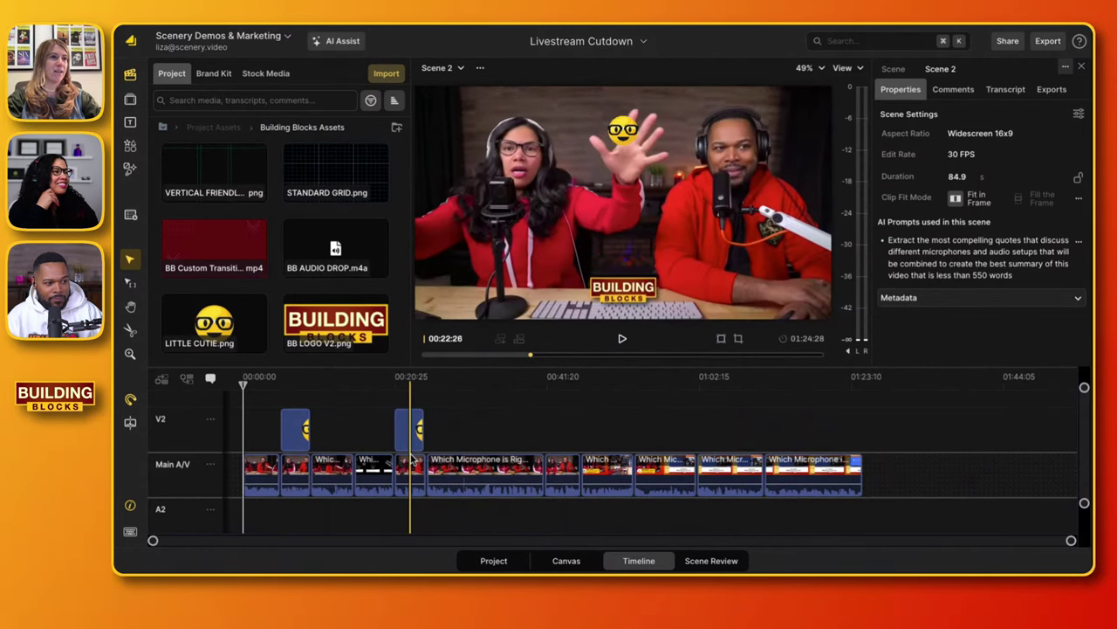
pyautogui.scroll(2, 413, 460)
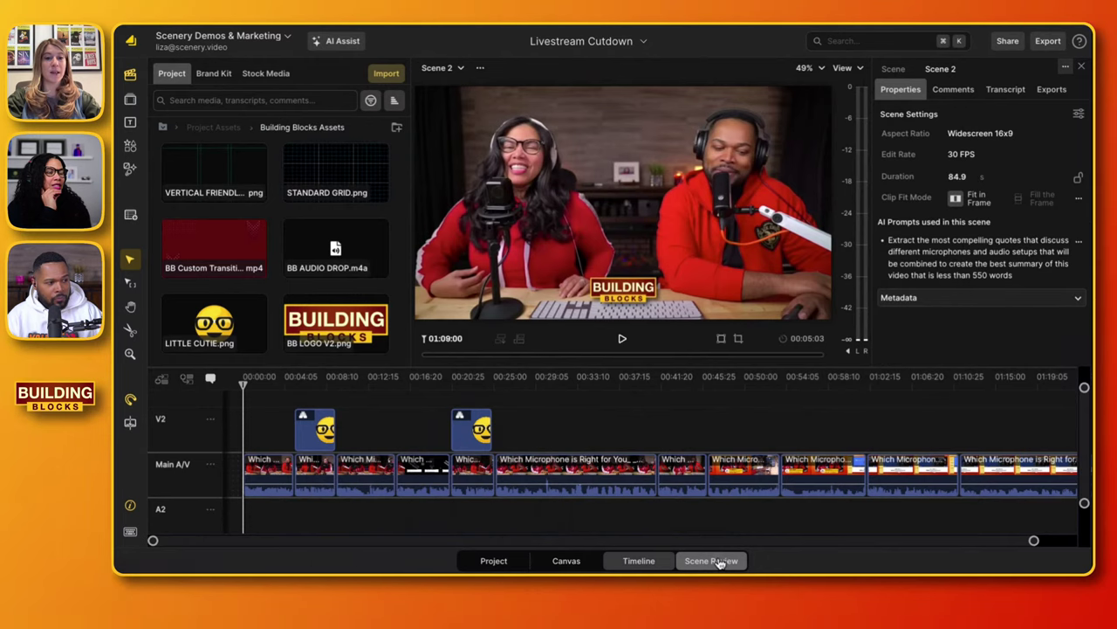
pyautogui.click(716, 560)
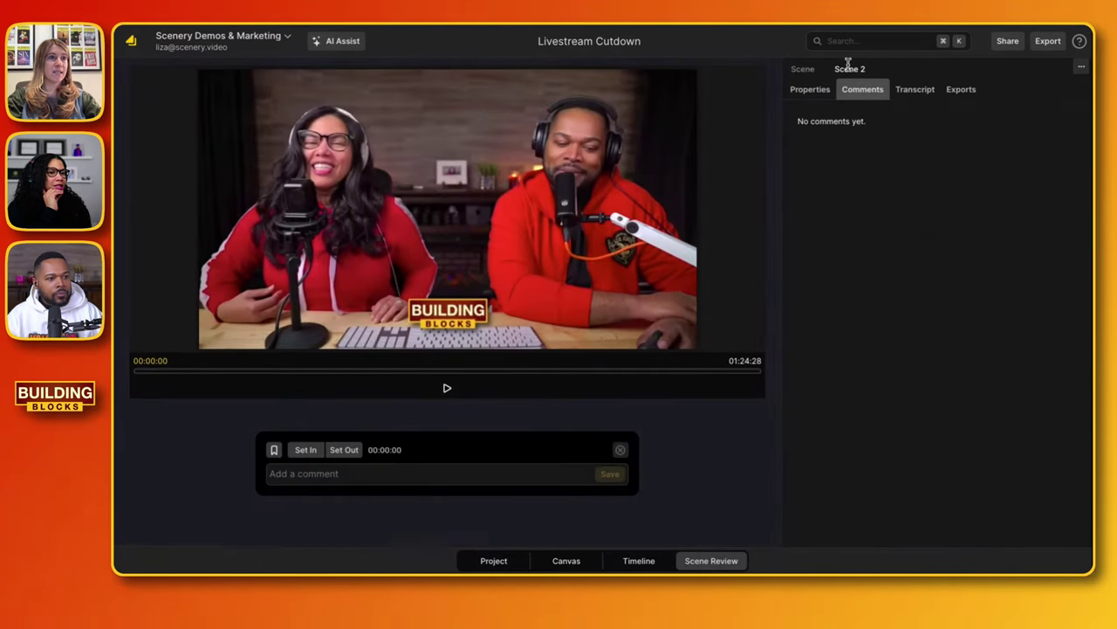
pyautogui.click(898, 68)
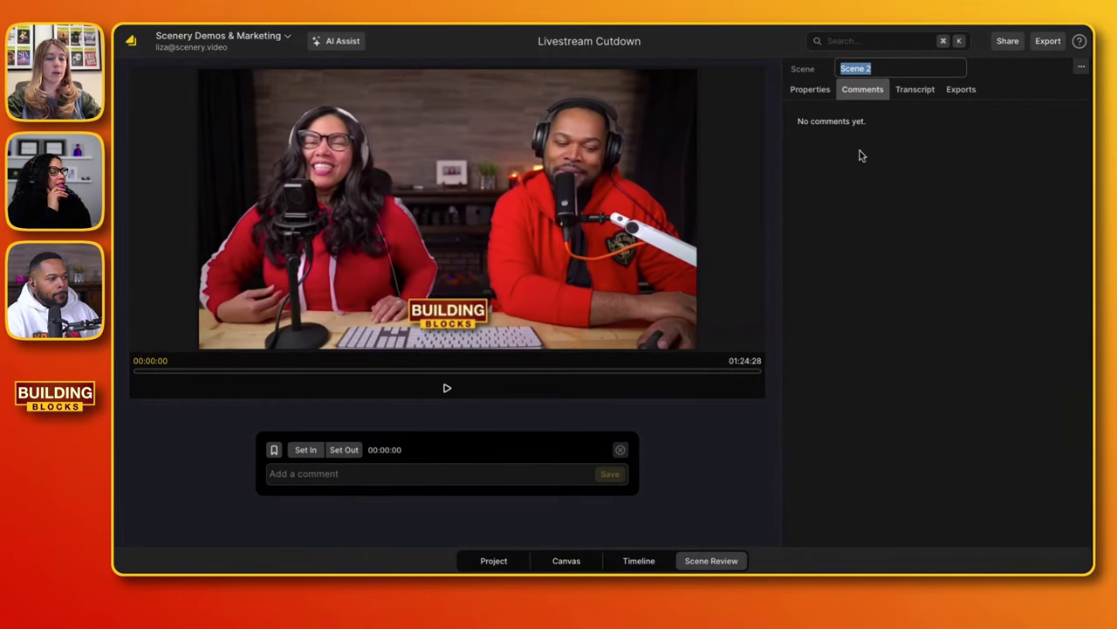
pyautogui.write('Building')
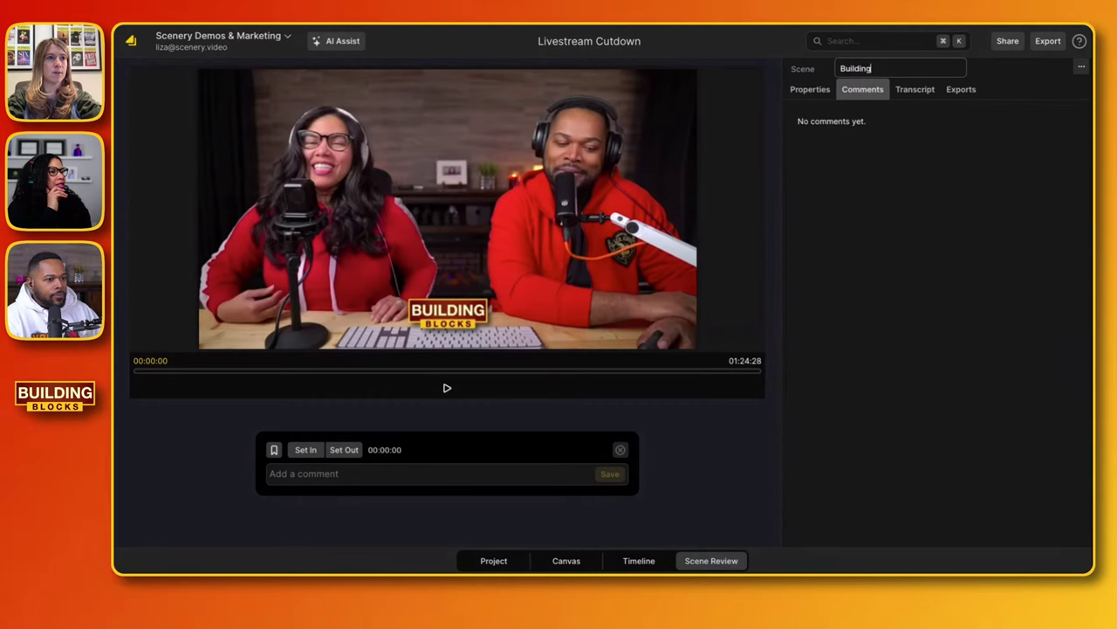
pyautogui.write(' Blocks Promo')
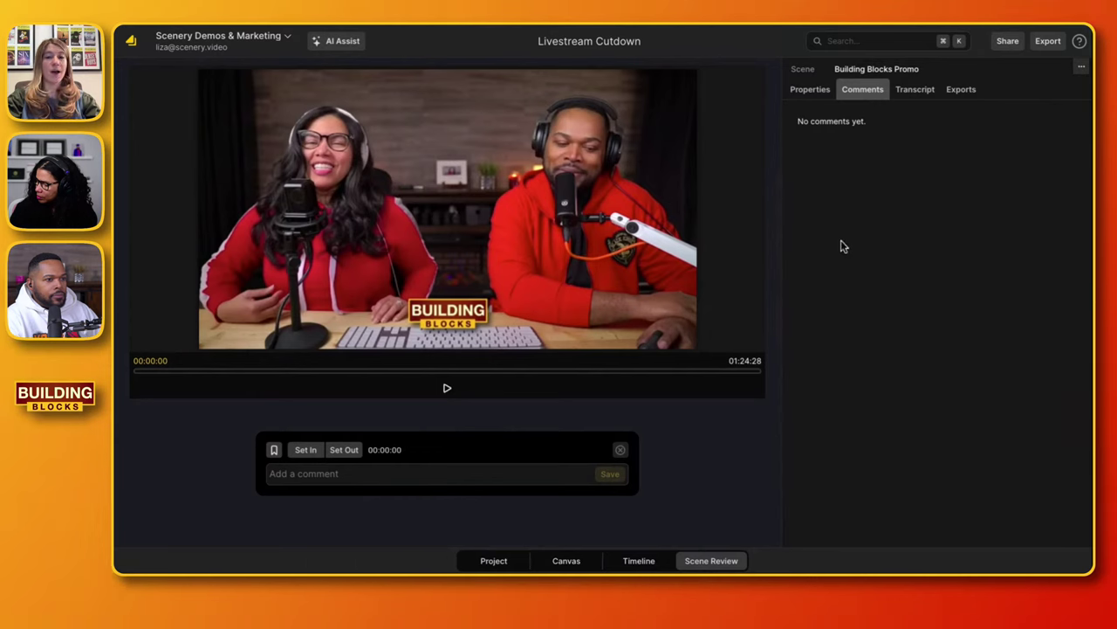
# - Allow anyone with the link to review the Livestream Cutdown project and copy its share link
pyautogui.click(1007, 41)
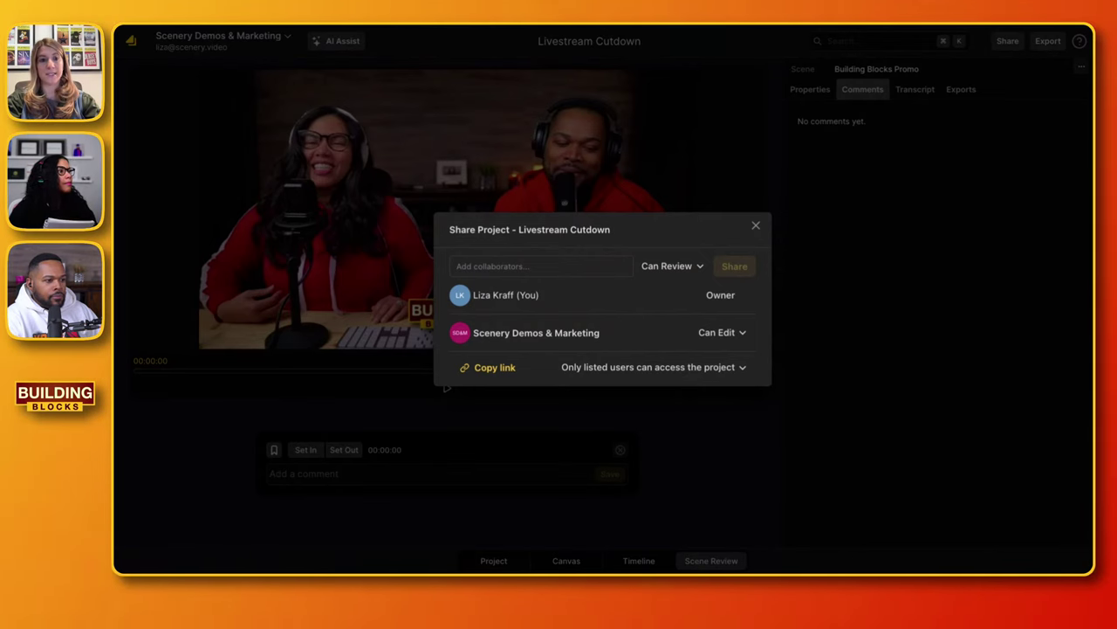
pyautogui.click(691, 390)
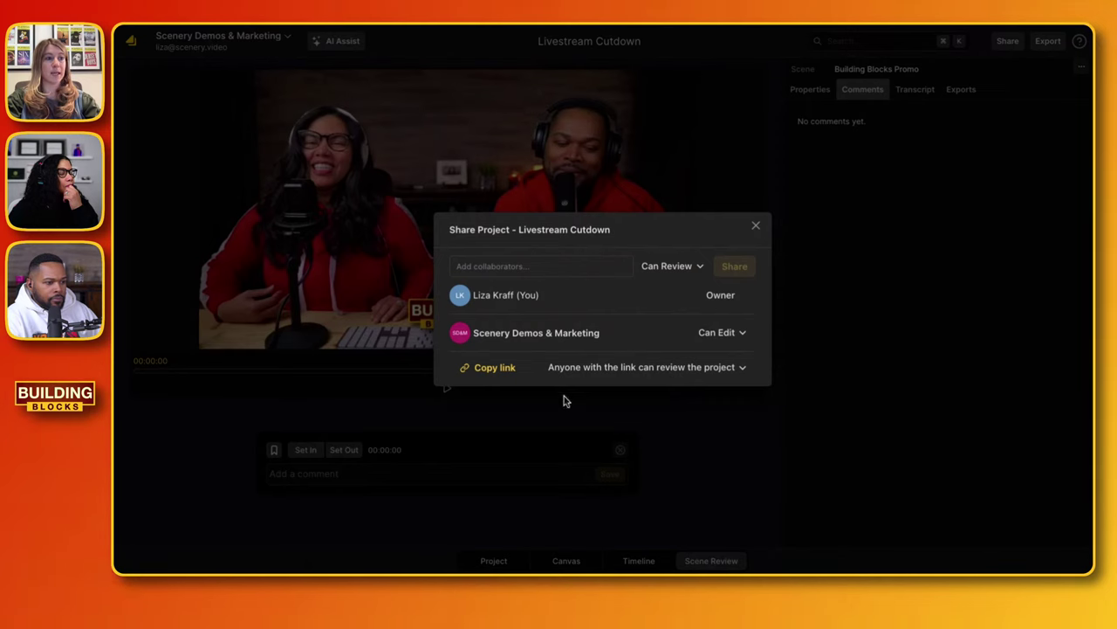
pyautogui.click(506, 367)
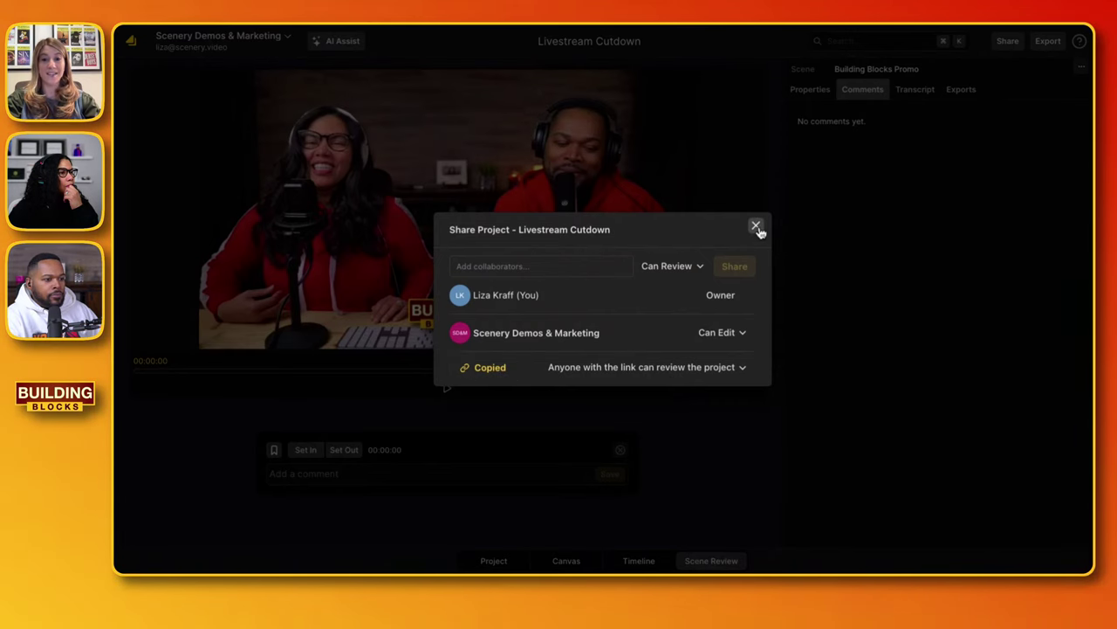
pyautogui.click(756, 227)
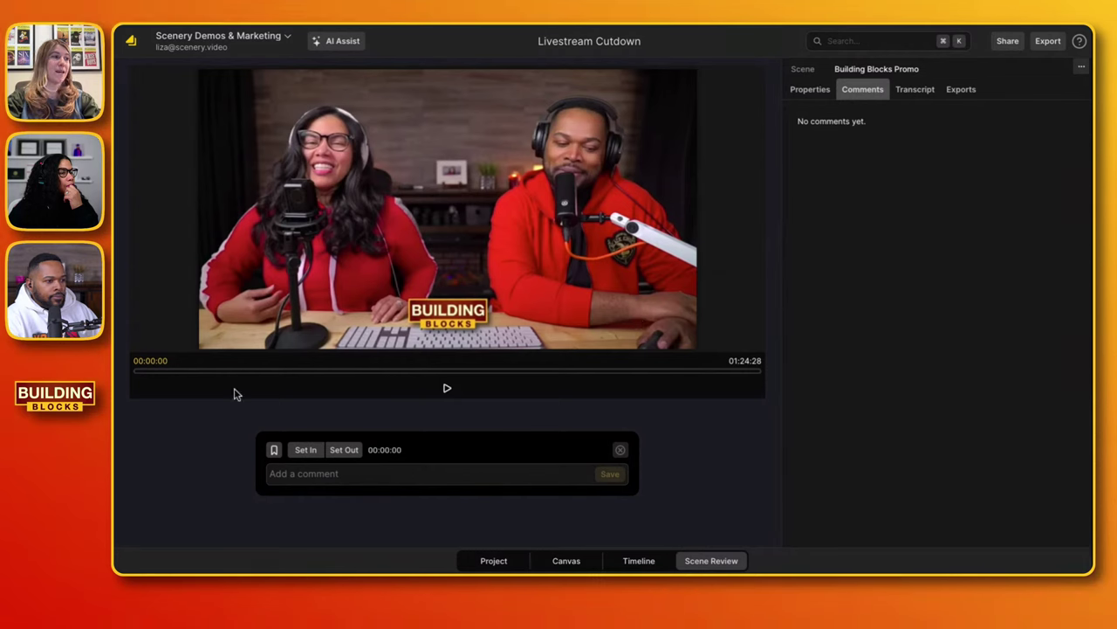
# - Comment on the 00:02:04–00:10:04 range with "Let's add the building blocks logo in the upper left corner" and select the saved comment
pyautogui.moveTo(160, 374); pyautogui.dragTo(150, 375)
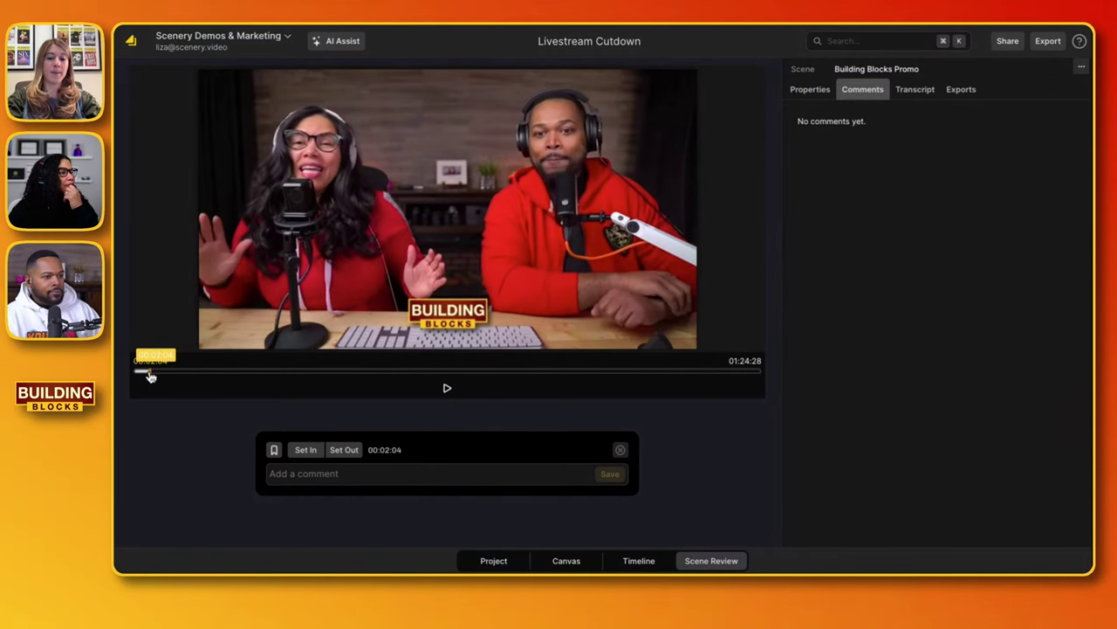
pyautogui.click(210, 372)
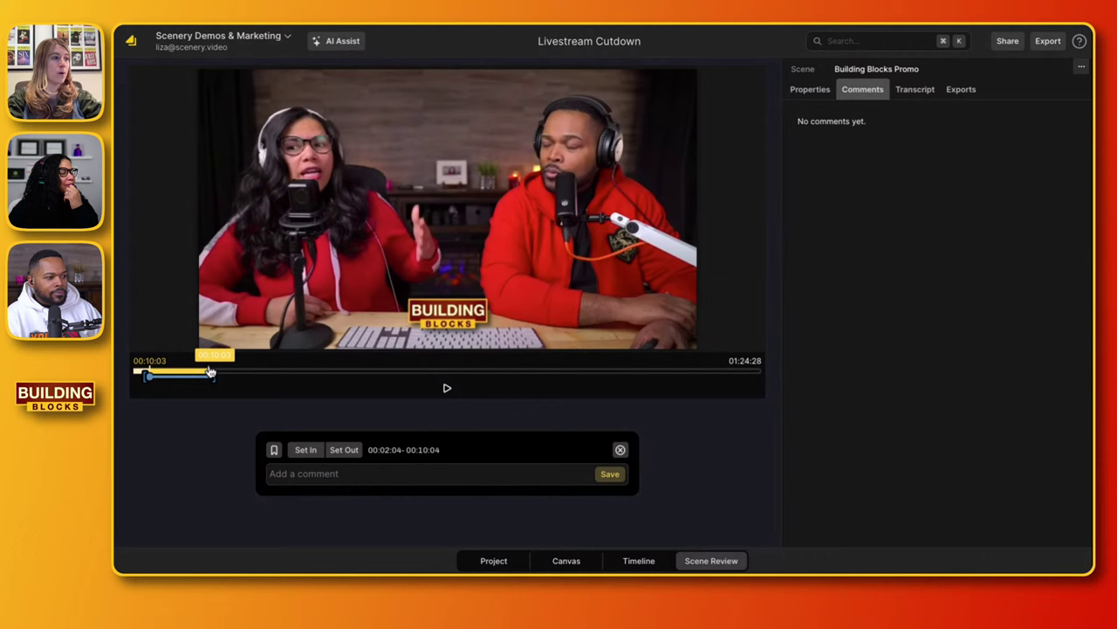
pyautogui.click(313, 473)
pyautogui.write('Let;')
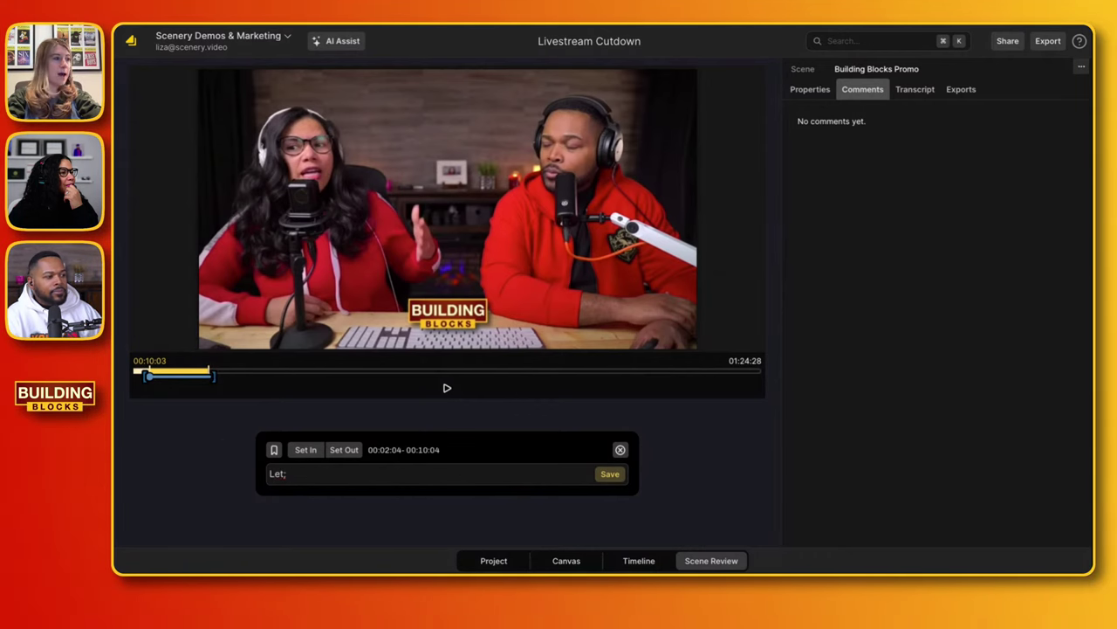
pyautogui.press('BackSpace')
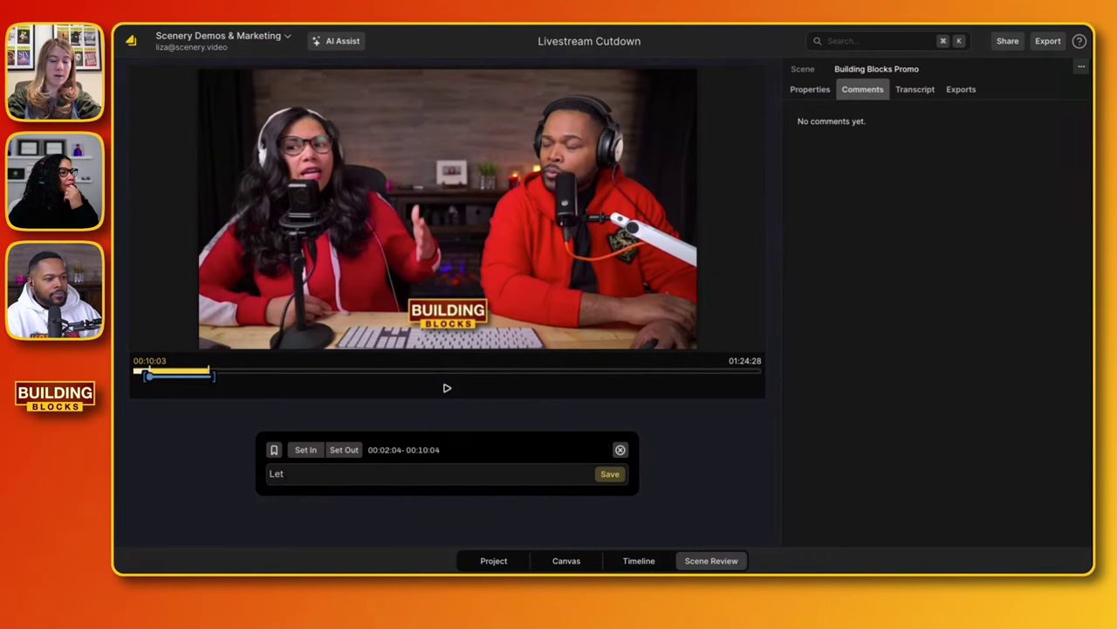
pyautogui.write("'s add")
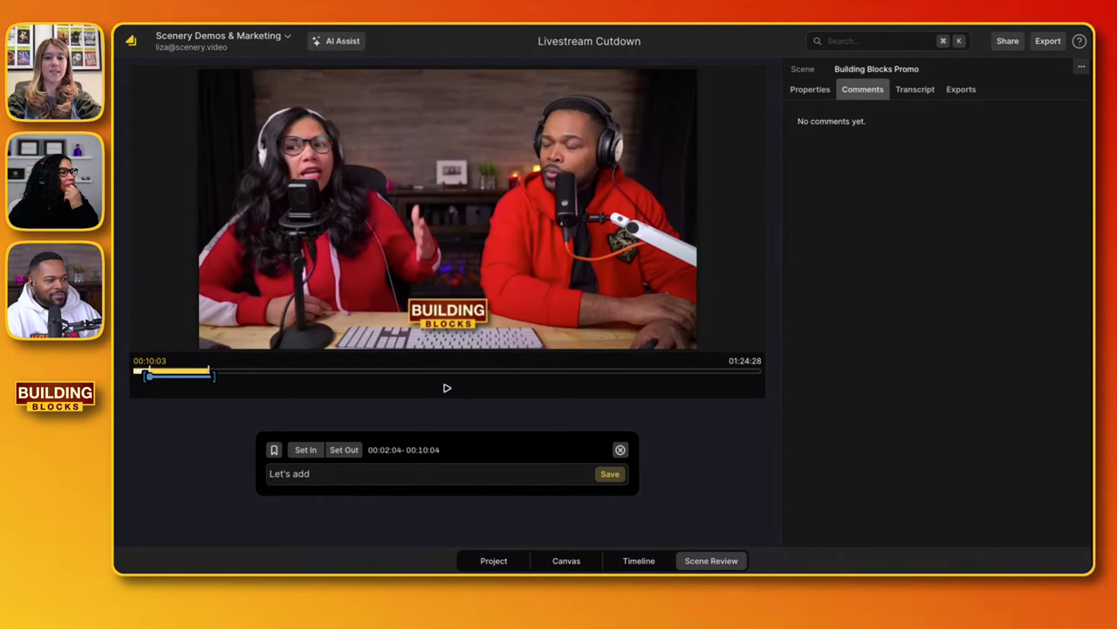
pyautogui.write(' the buil')
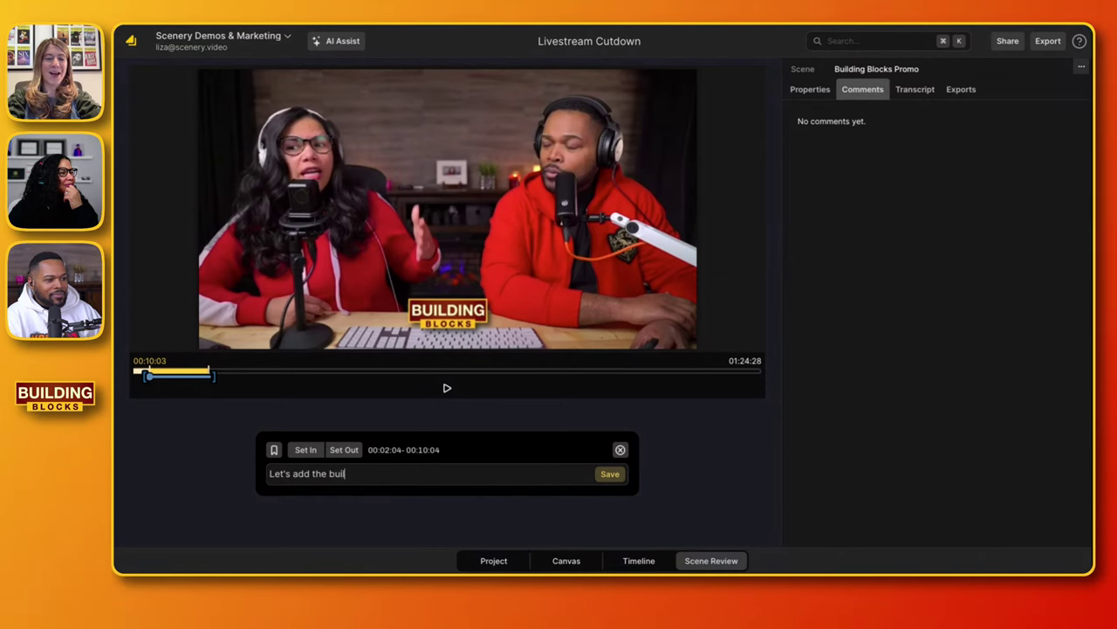
pyautogui.write('ding bl')
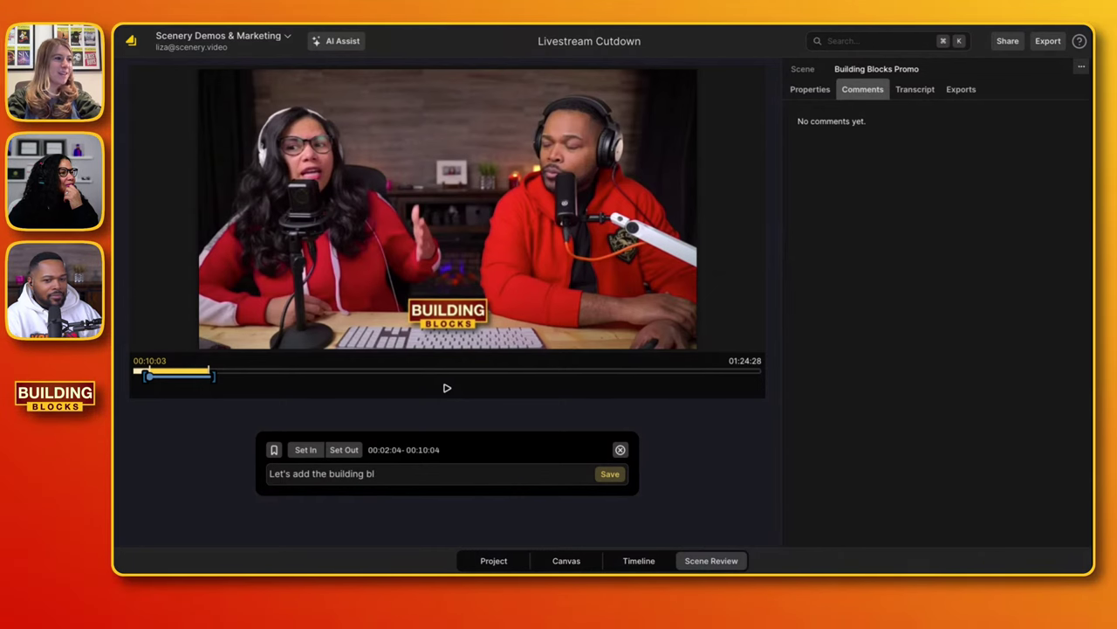
pyautogui.write('ocks logo')
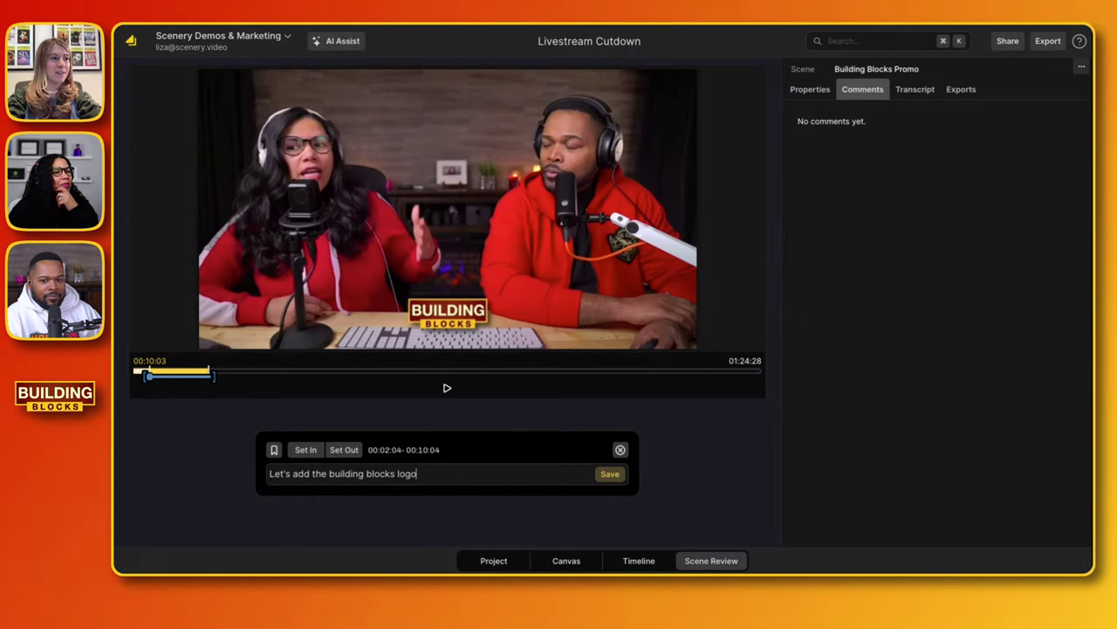
pyautogui.write(' in the ')
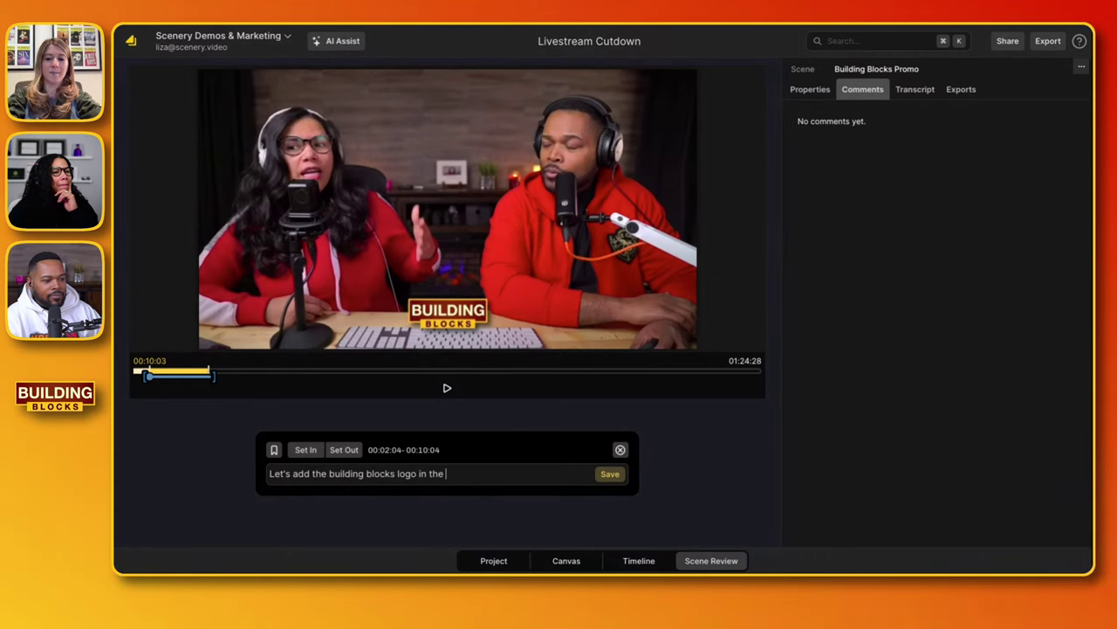
pyautogui.write('upper left co')
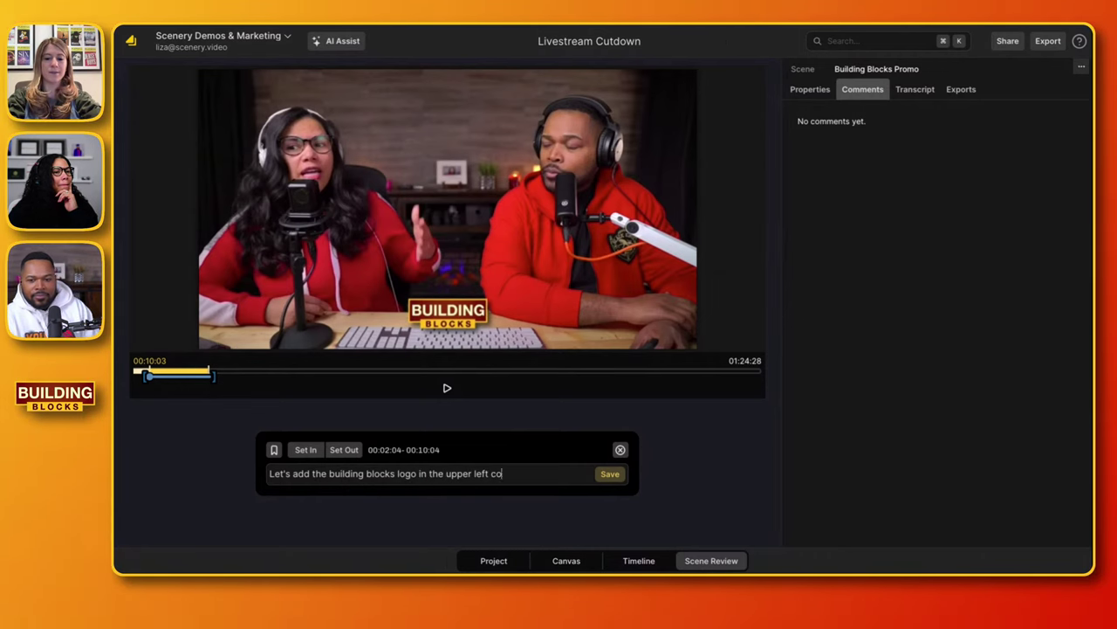
pyautogui.write('rner')
pyautogui.press('Return')
pyautogui.click(892, 145)
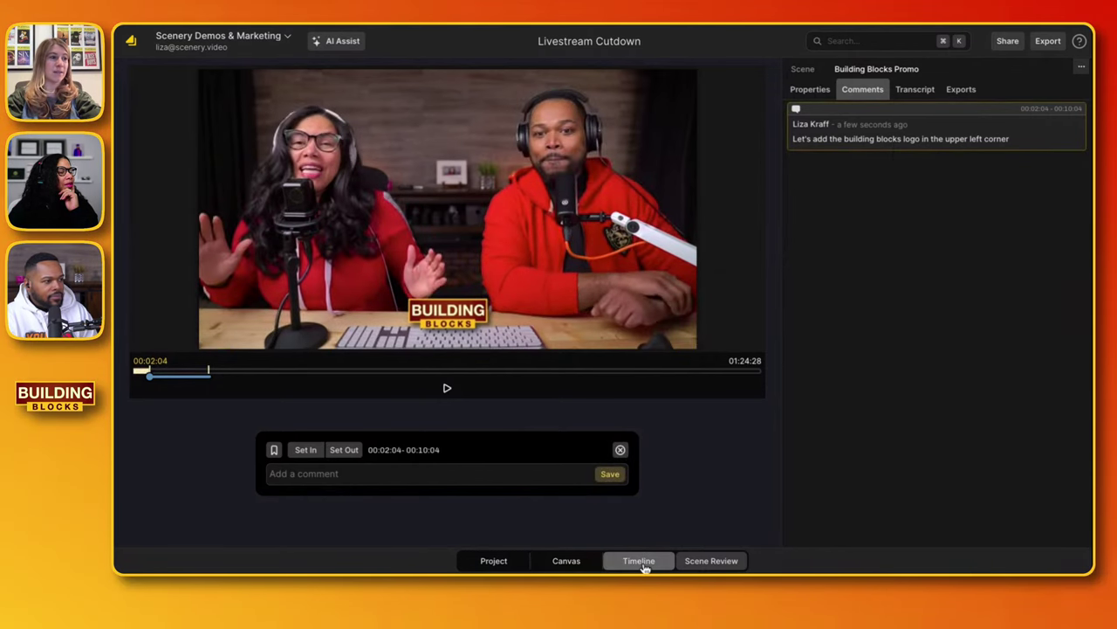
# - Show the comments track in the scene's timeline and open the logo comment from it
pyautogui.click(641, 564)
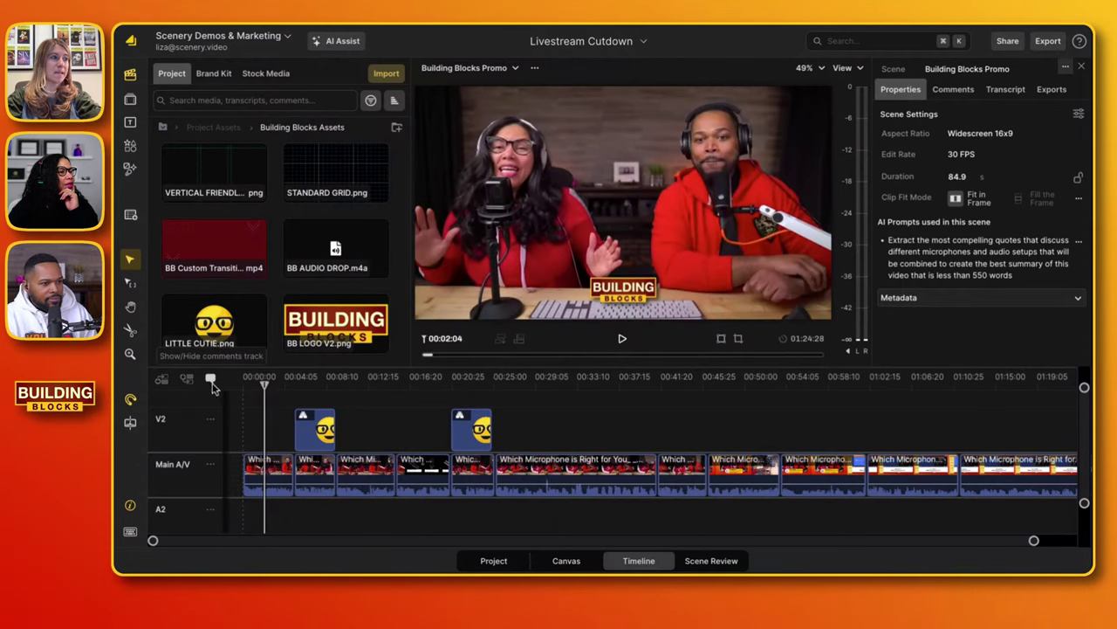
pyautogui.click(211, 385)
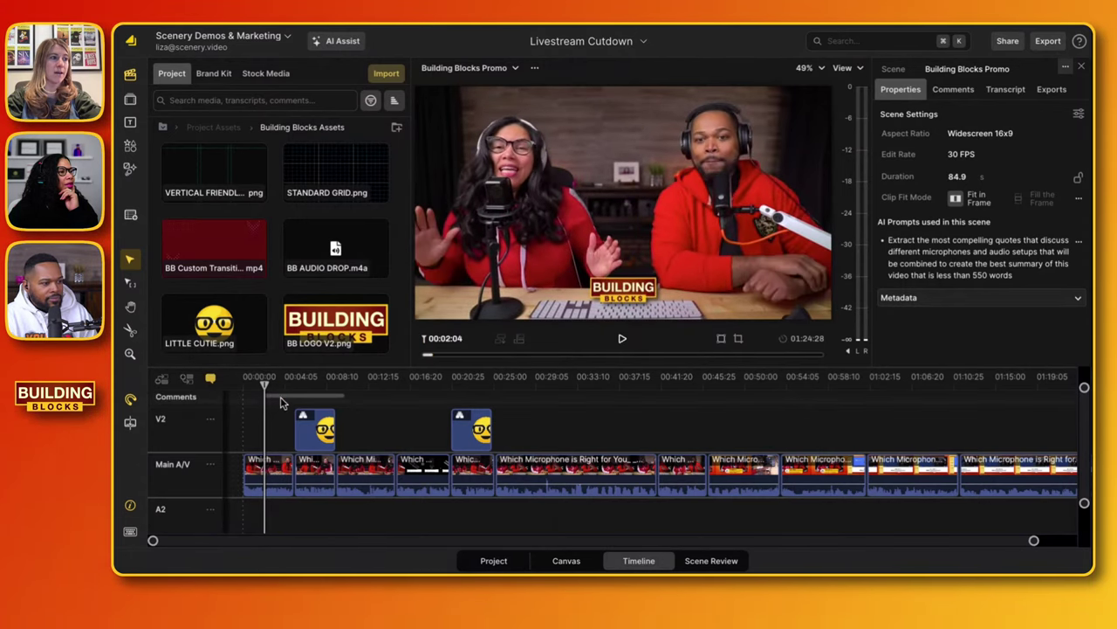
pyautogui.click(922, 151)
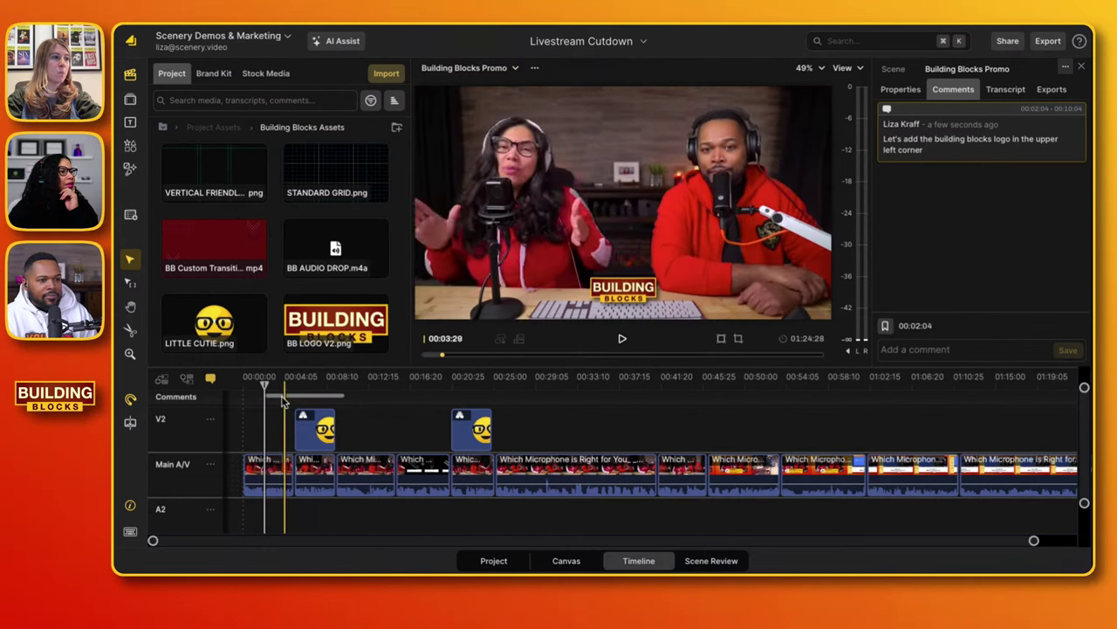
# - Place BB LOGO V2.png on a new track above V2, spanning the comment's time range
pyautogui.scroll(1, 333, 437)
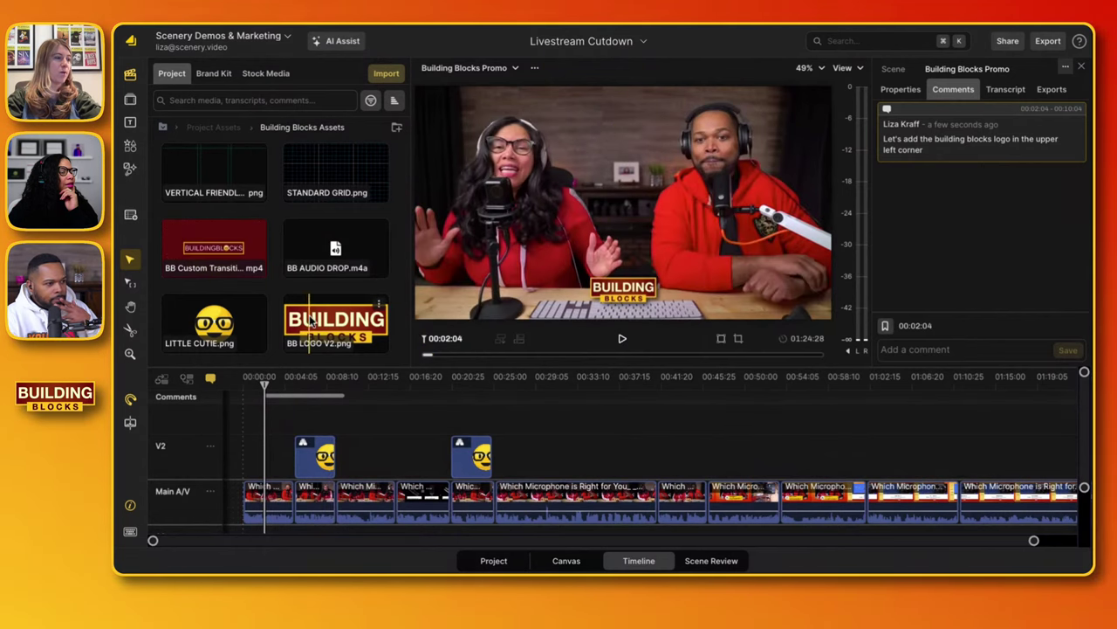
pyautogui.moveTo(312, 323); pyautogui.dragTo(345, 424)
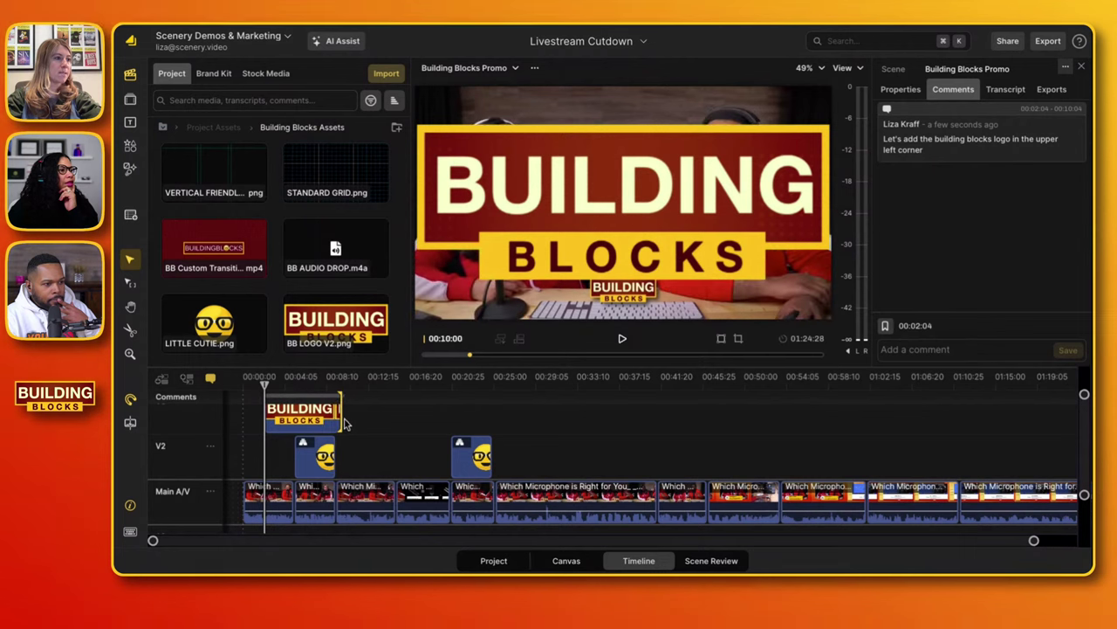
# - Scale the new logo overlay to about 16.2% and move it to the frame's upper-left corner, about X -200, Y -113
pyautogui.click(310, 420)
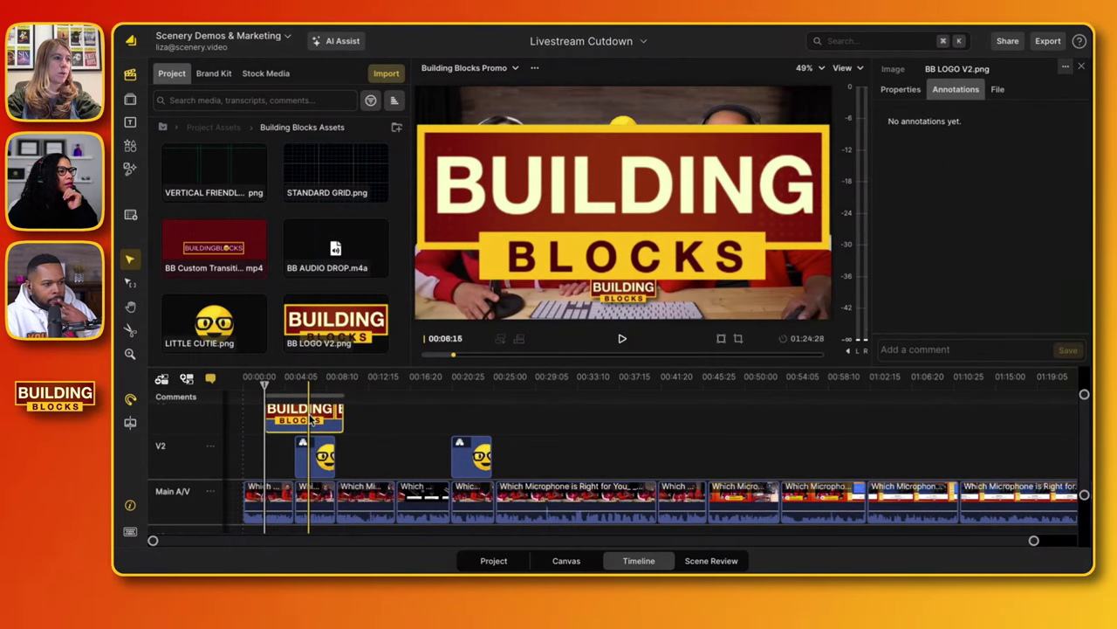
pyautogui.click(489, 157)
pyautogui.moveTo(436, 87); pyautogui.dragTo(604, 184)
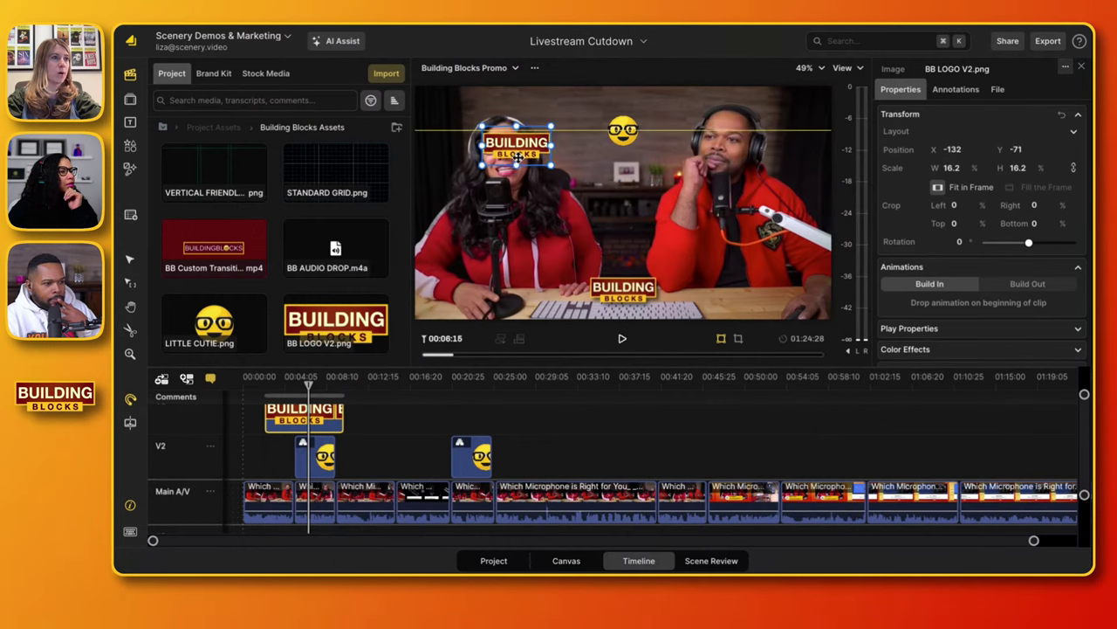
pyautogui.moveTo(518, 156); pyautogui.dragTo(463, 127)
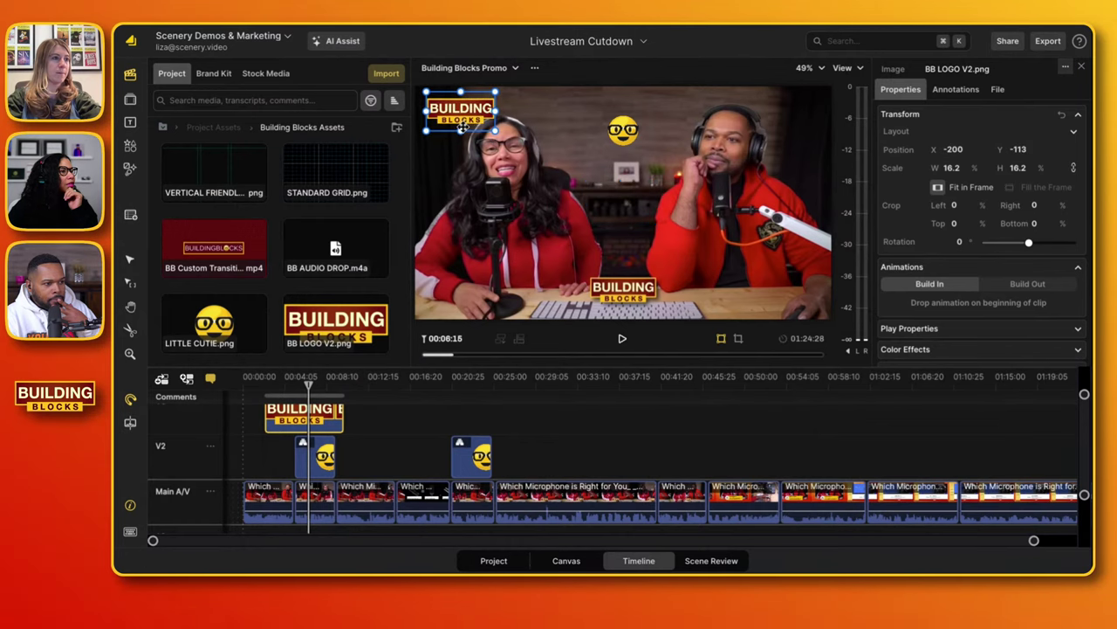
# - Open the scene for review and scrub through the commented range to check the new logo overlay
pyautogui.click(709, 560)
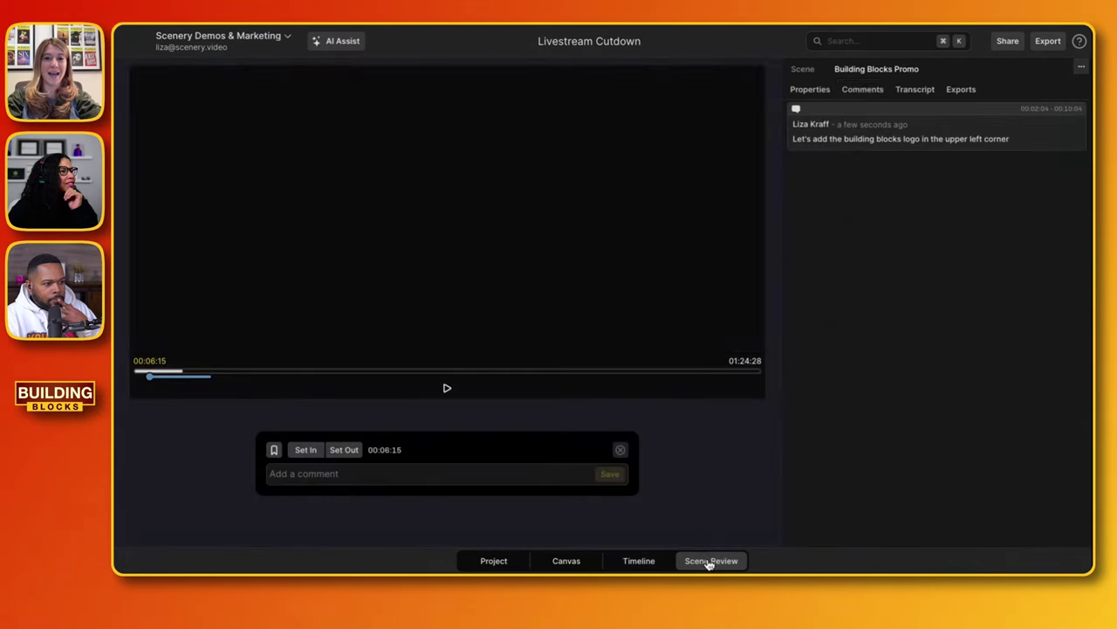
pyautogui.click(155, 375)
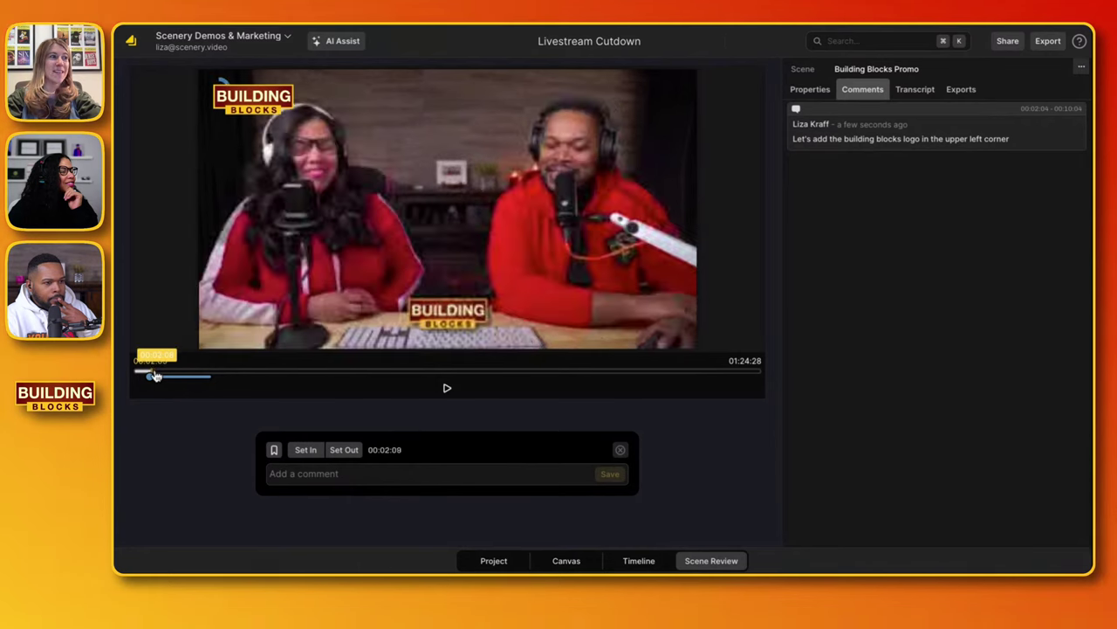
pyautogui.moveTo(155, 375); pyautogui.dragTo(179, 376)
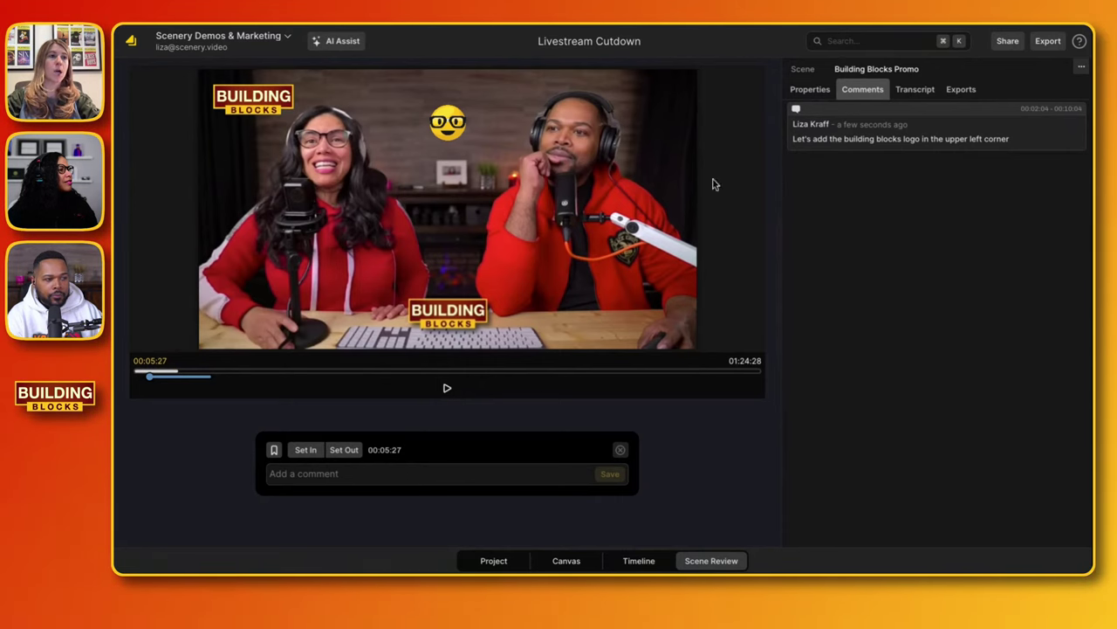
pyautogui.moveTo(865, 149)
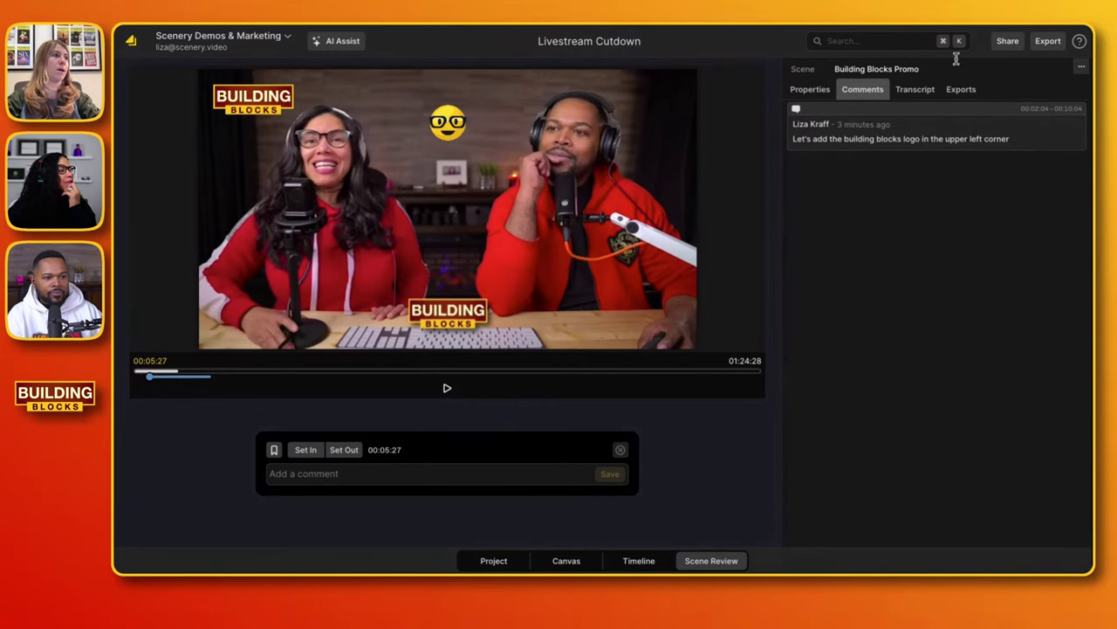
# - Go to the workspace home and open the user profile to view the comment notification preferences
pyautogui.click(131, 40)
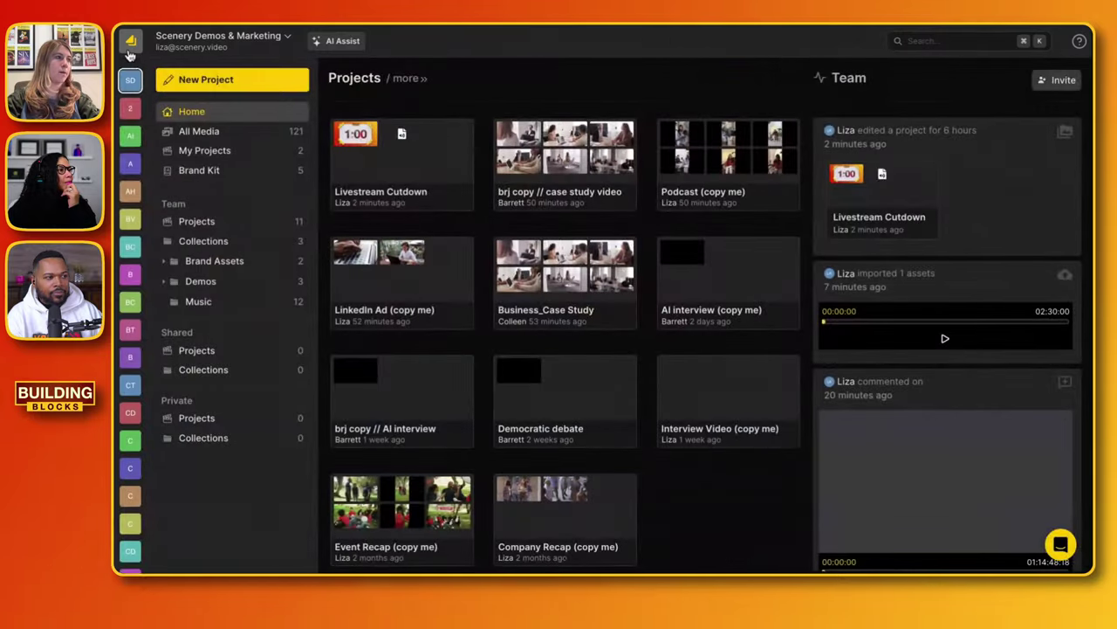
pyautogui.click(199, 42)
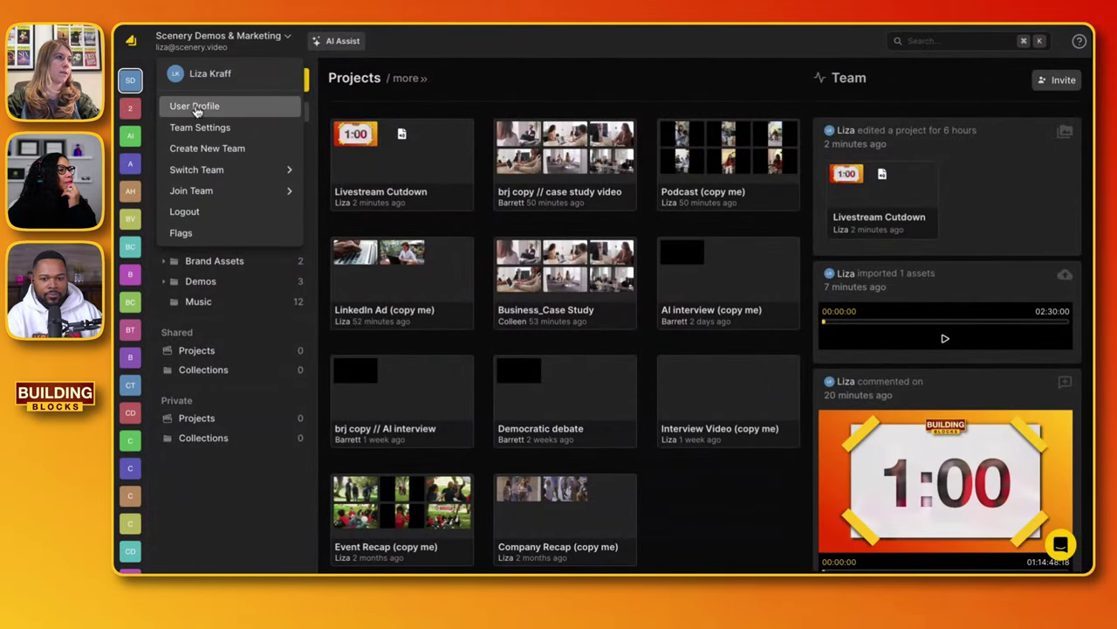
pyautogui.click(183, 106)
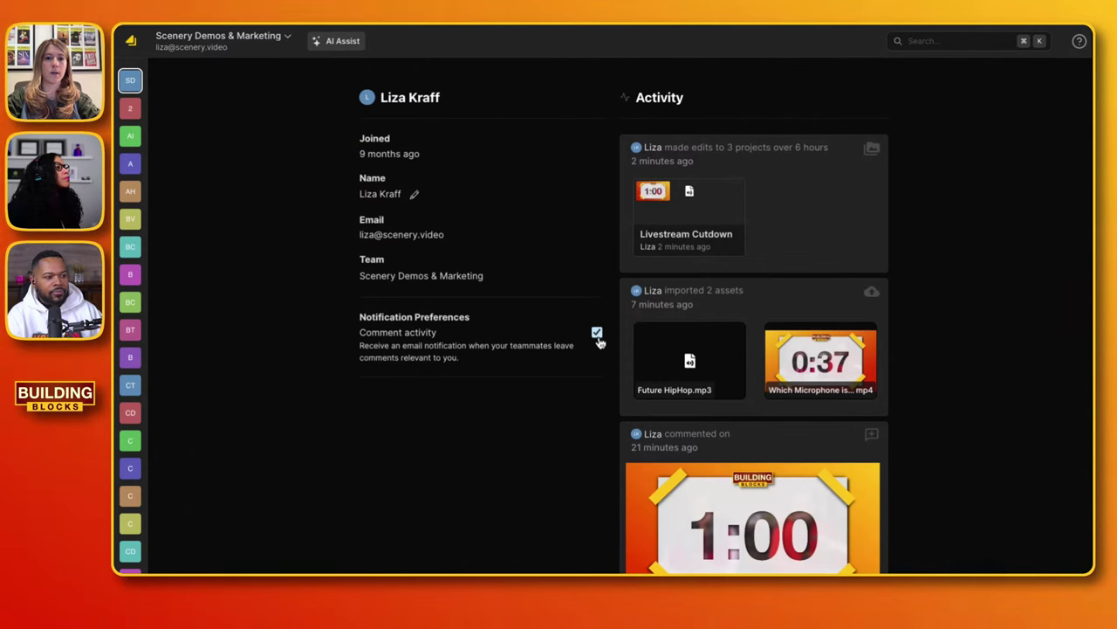
# - Return to the Livestream Cutdown scene review and view the frame around 00:06:26 with the logo overlay
pyautogui.click(131, 44)
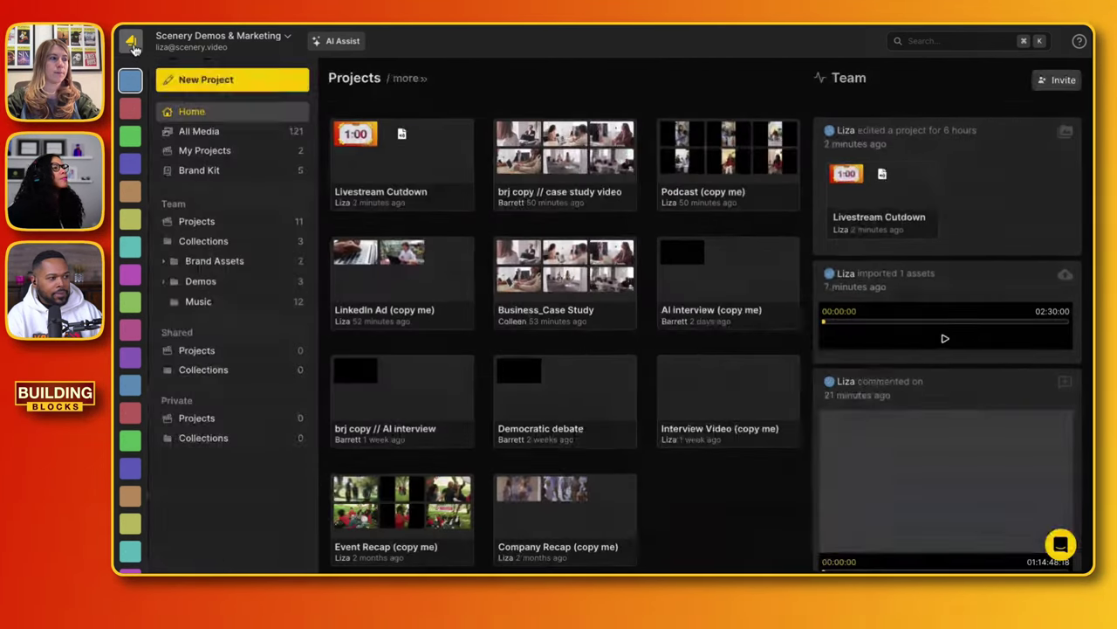
pyautogui.click(398, 172)
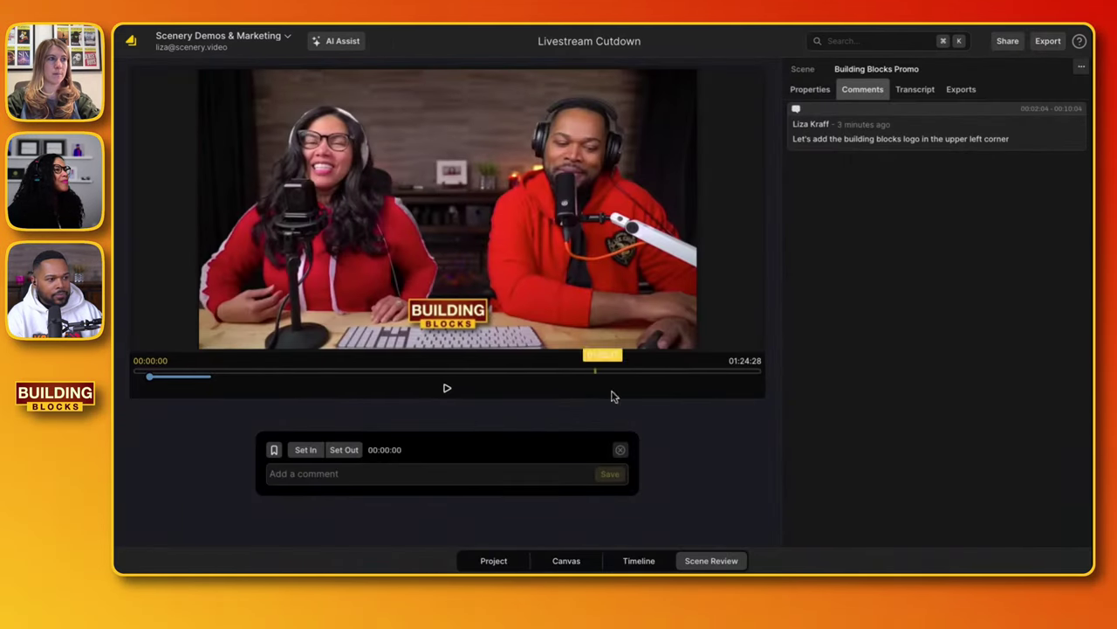
pyautogui.click(186, 374)
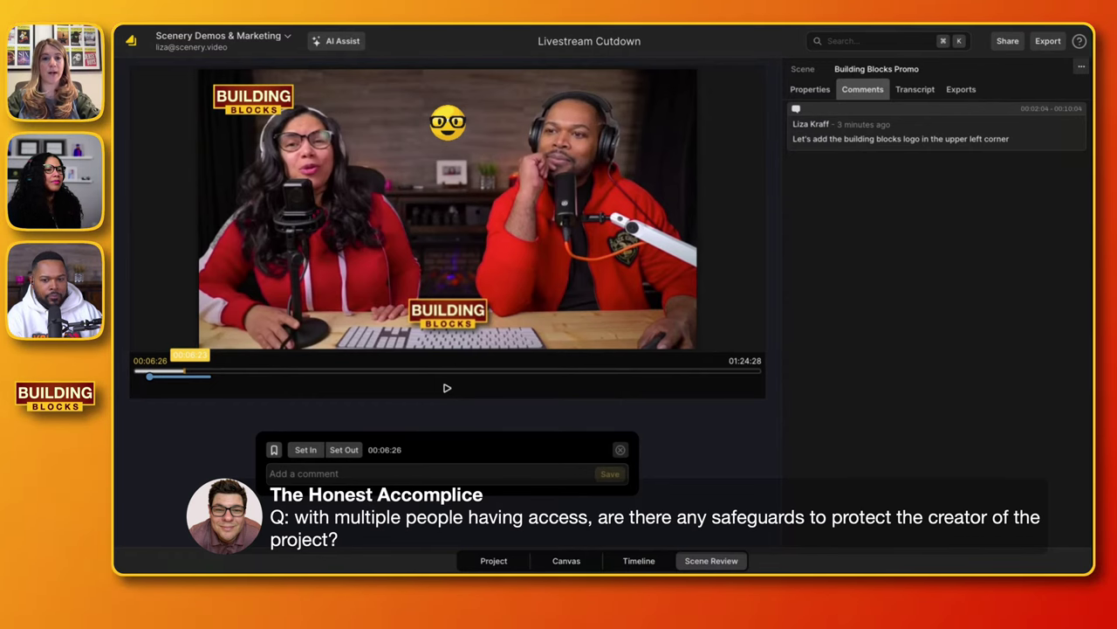
# - Look at the visibility setting offered when creating a new project, then cancel the creation
pyautogui.click(131, 42)
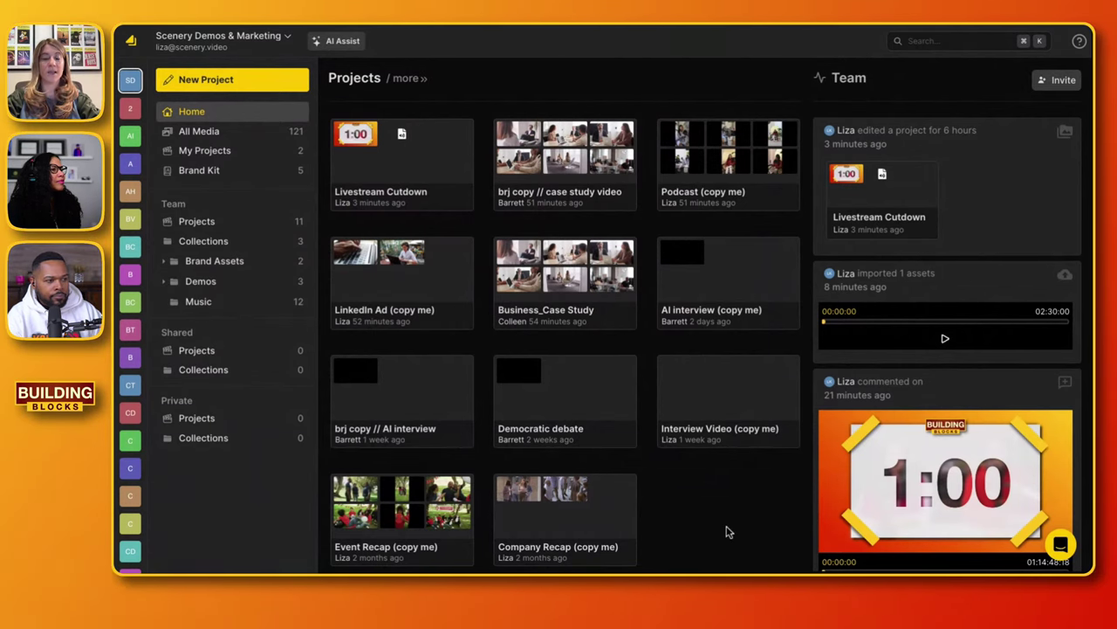
pyautogui.click(236, 81)
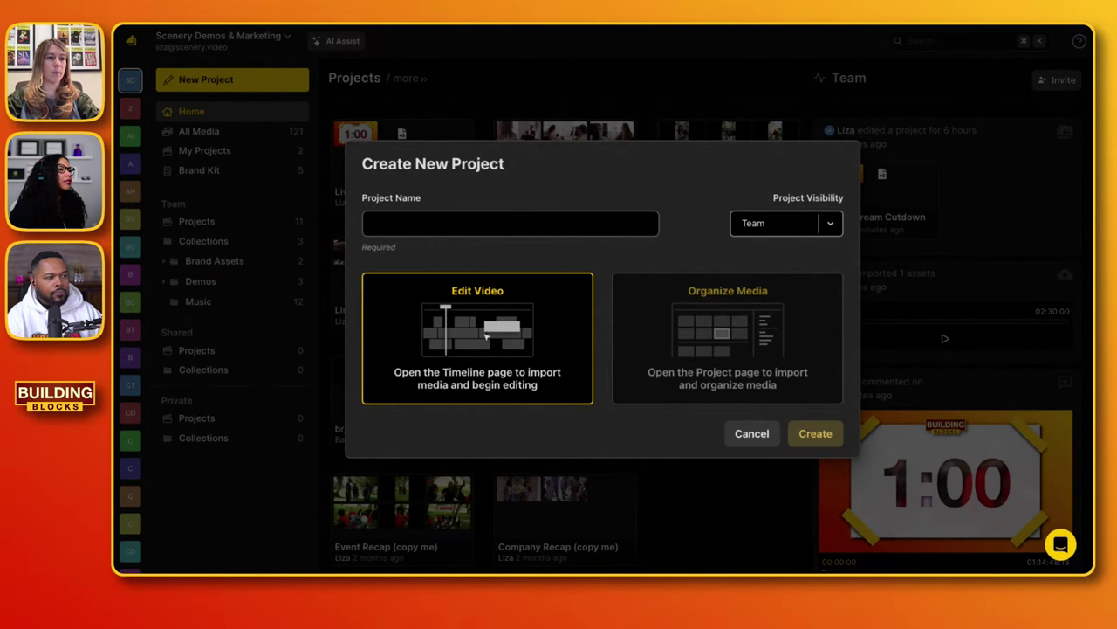
pyautogui.click(758, 436)
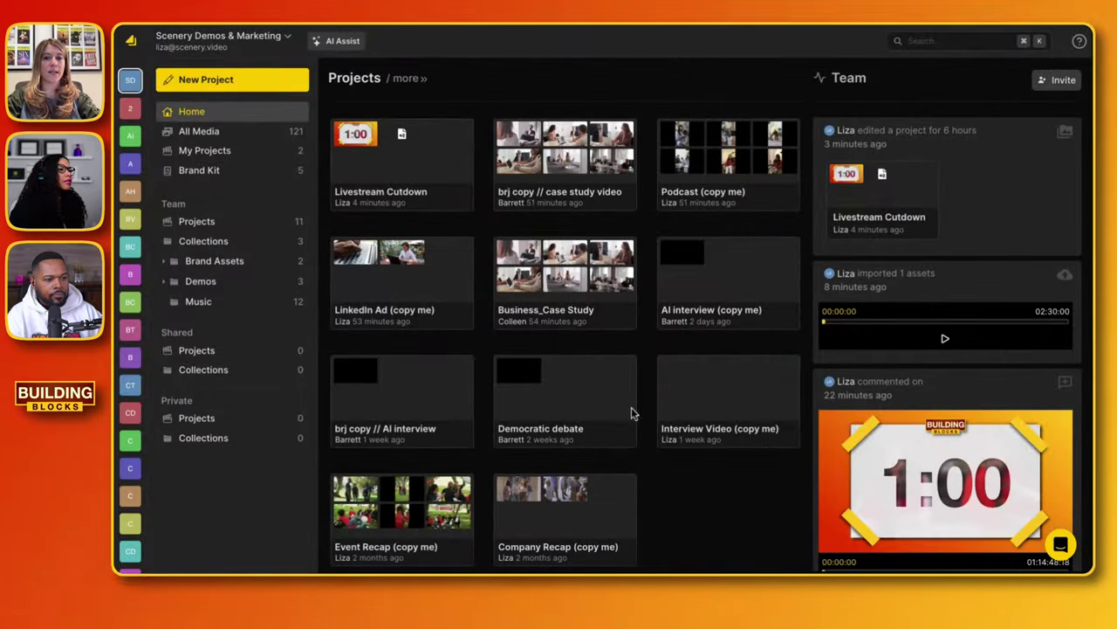
# - Reopen the Livestream Cutdown project in its timeline and open the project's sharing settings
pyautogui.click(401, 162)
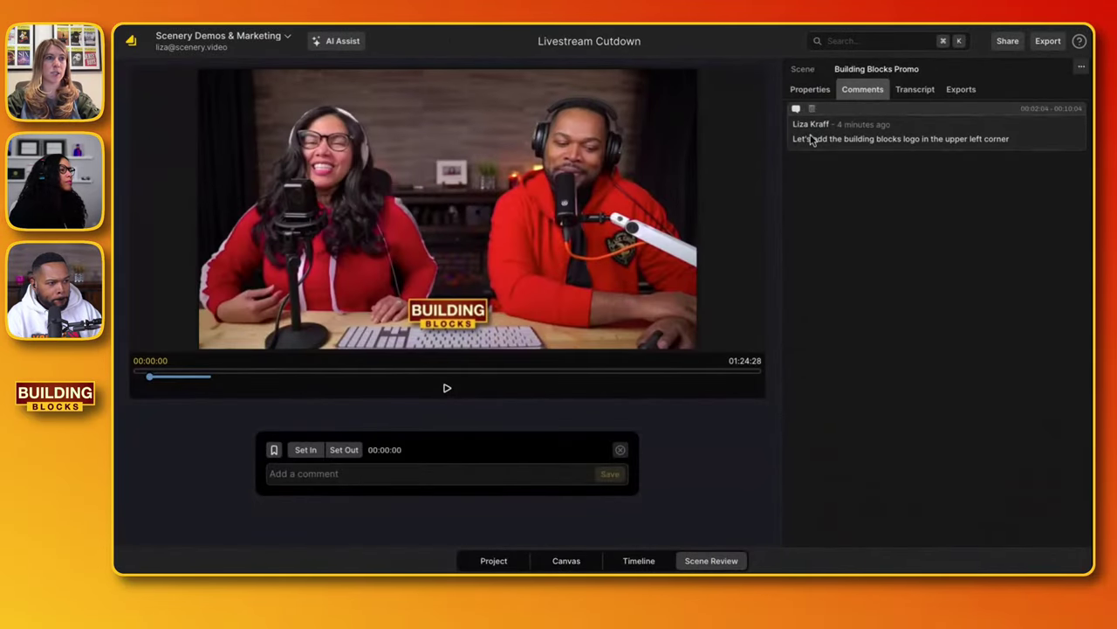
pyautogui.click(646, 561)
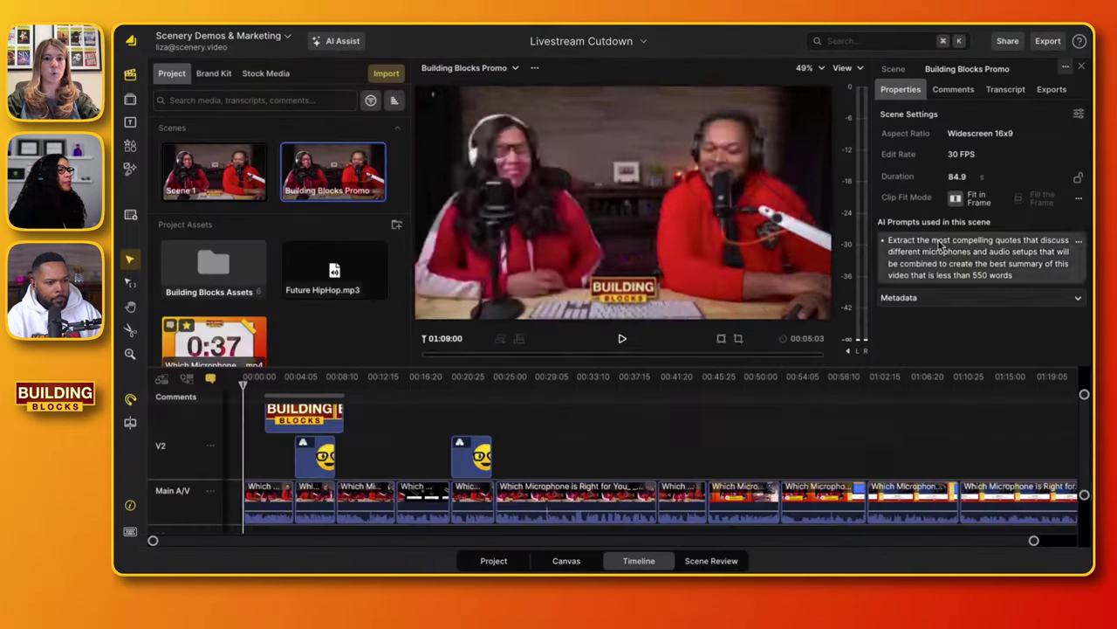
pyautogui.click(1007, 41)
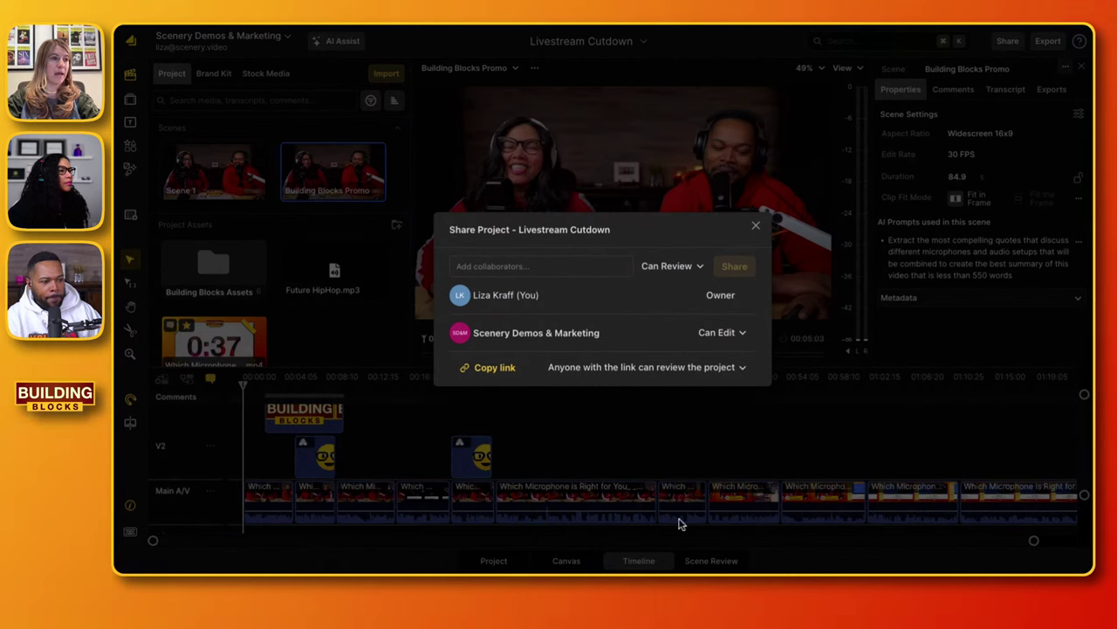
# - Copy the Livestream Cutdown project's share link and view the Building Blocks Promo scene in Scene Review
pyautogui.click(498, 373)
pyautogui.click(755, 226)
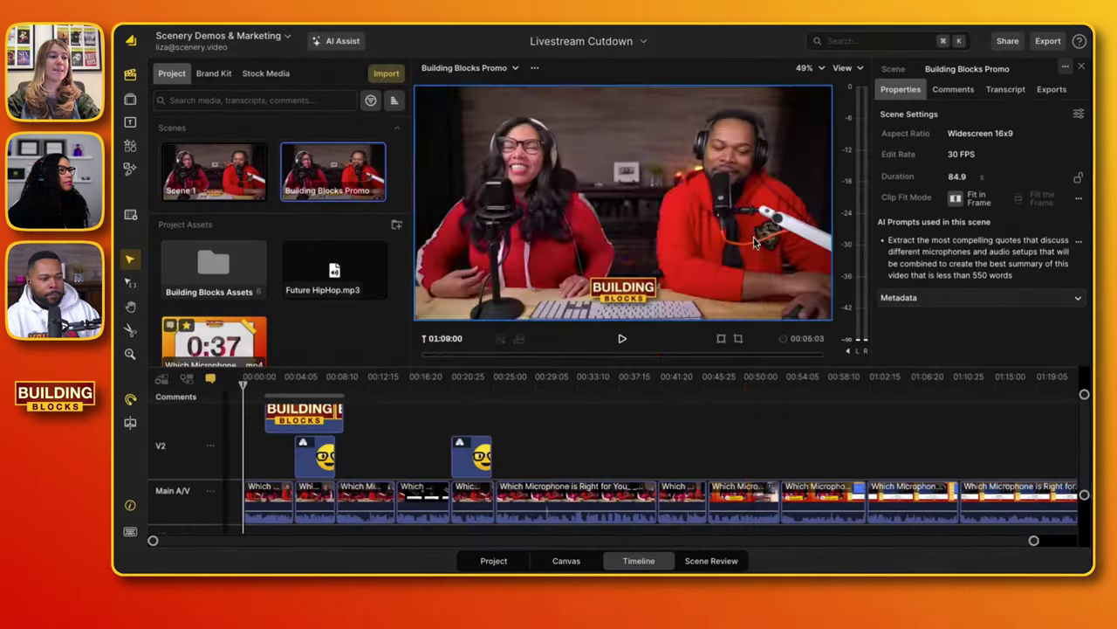
pyautogui.click(714, 563)
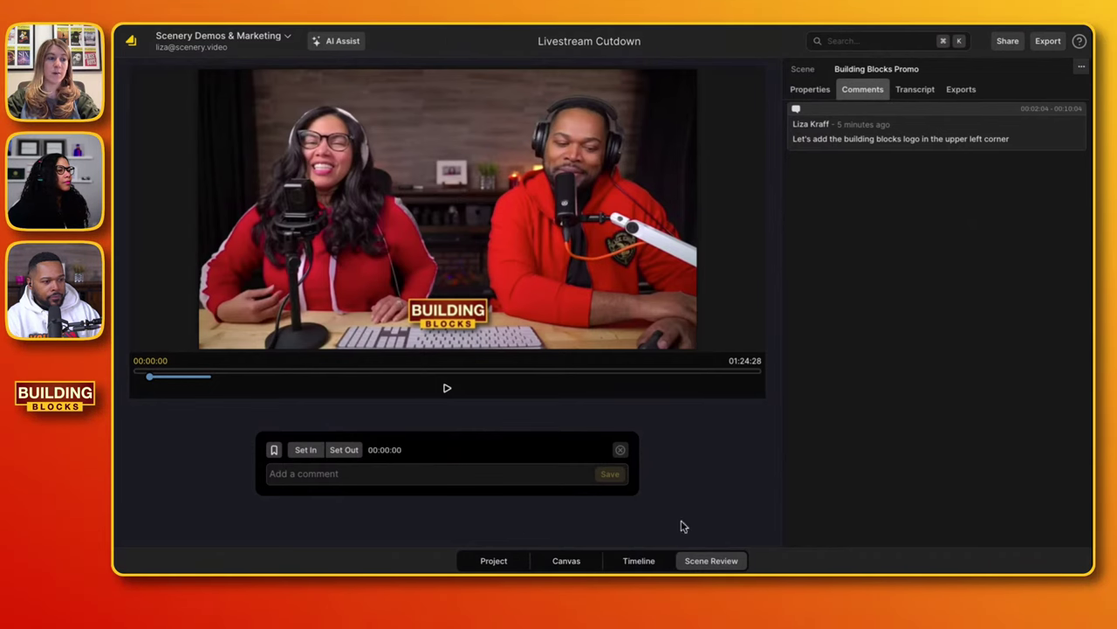
# - Go back to the workspace home and look at the team invitation form without sending an invite
pyautogui.click(494, 560)
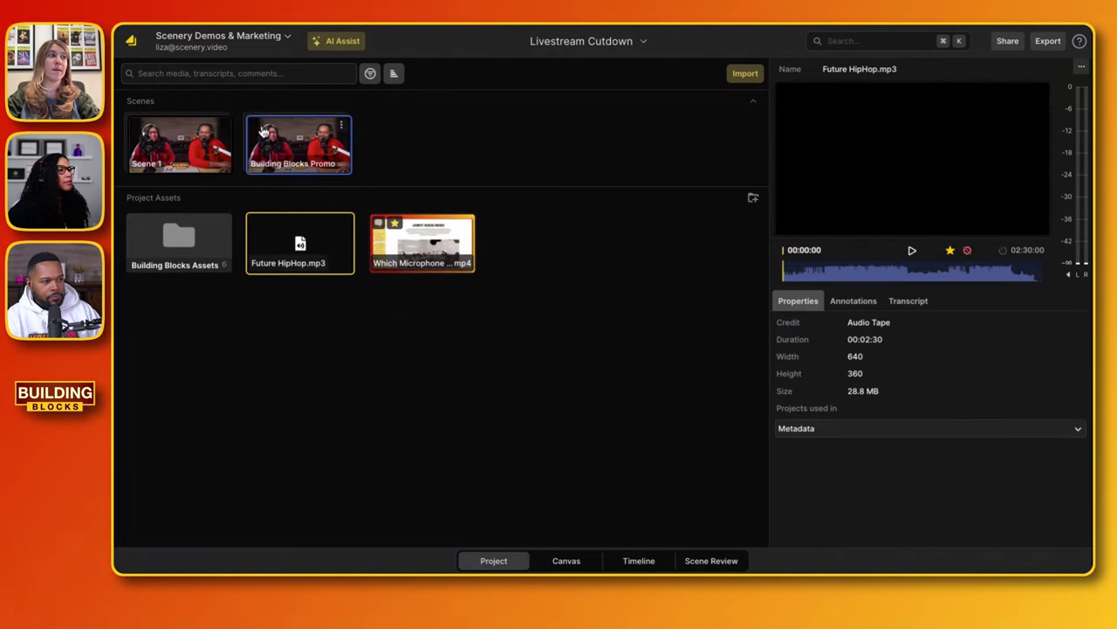
pyautogui.click(133, 45)
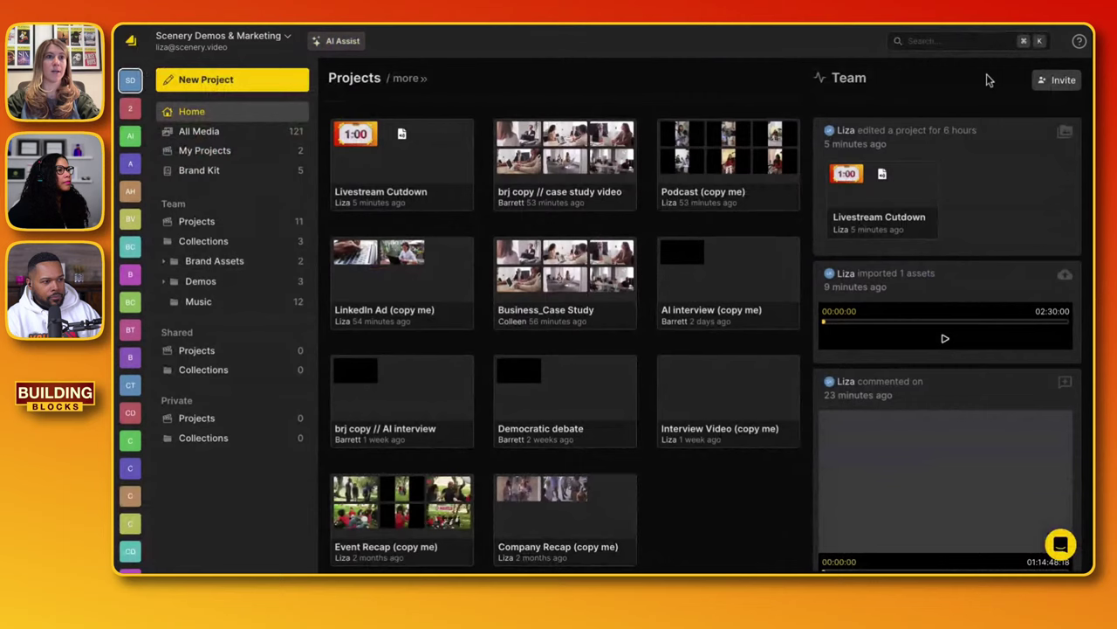
pyautogui.click(1067, 82)
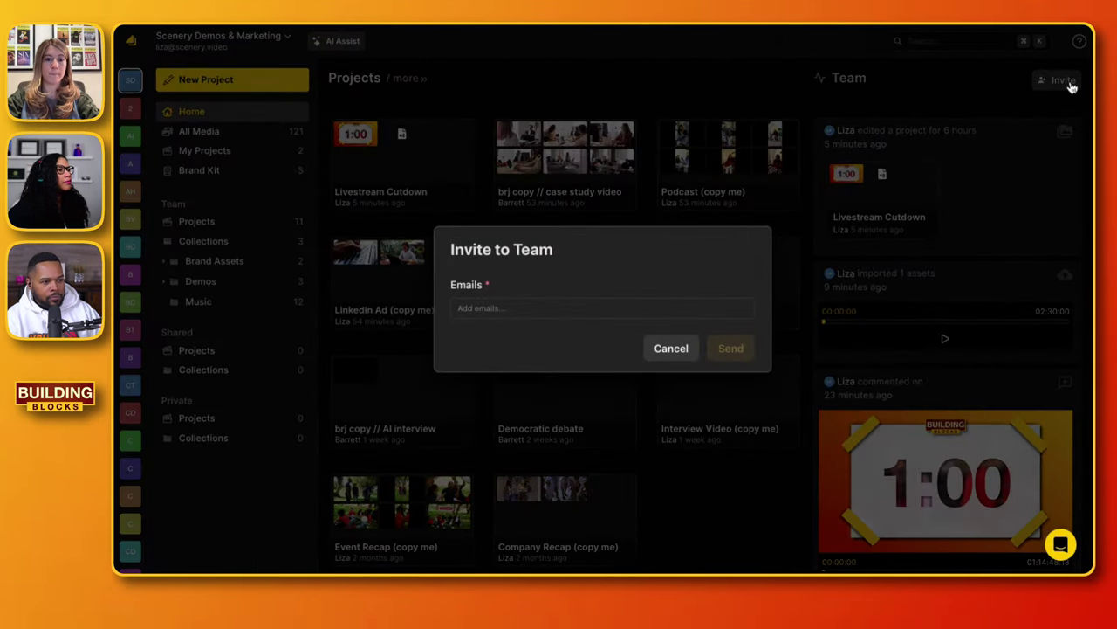
pyautogui.click(664, 355)
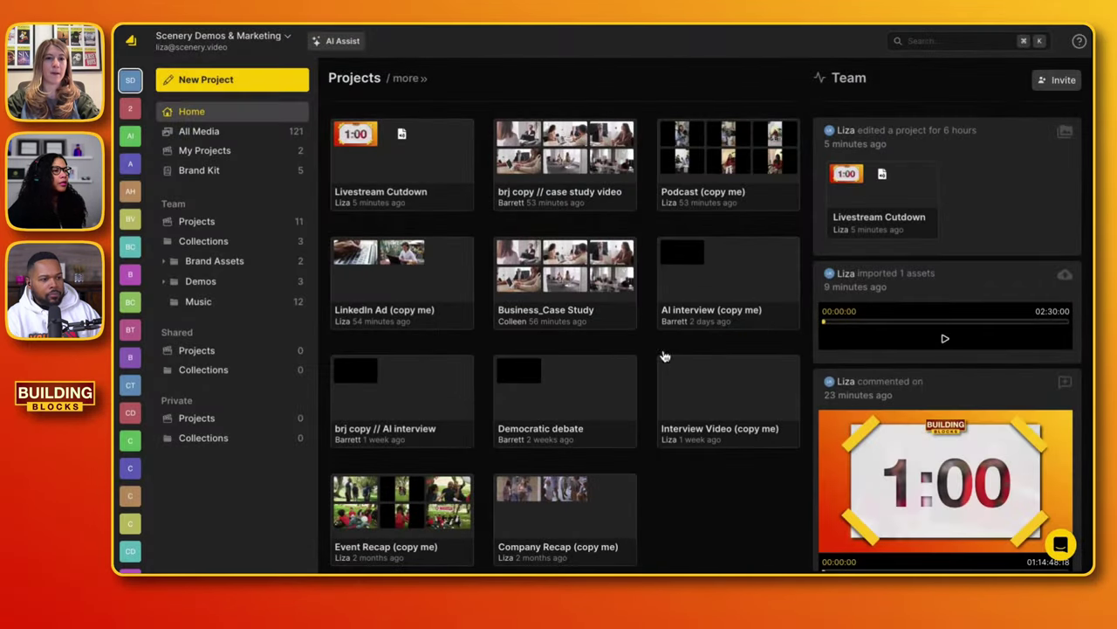
# - Reopen the Livestream Cutdown project and copy the share link of its Building Blocks Assets collection
pyautogui.click(418, 171)
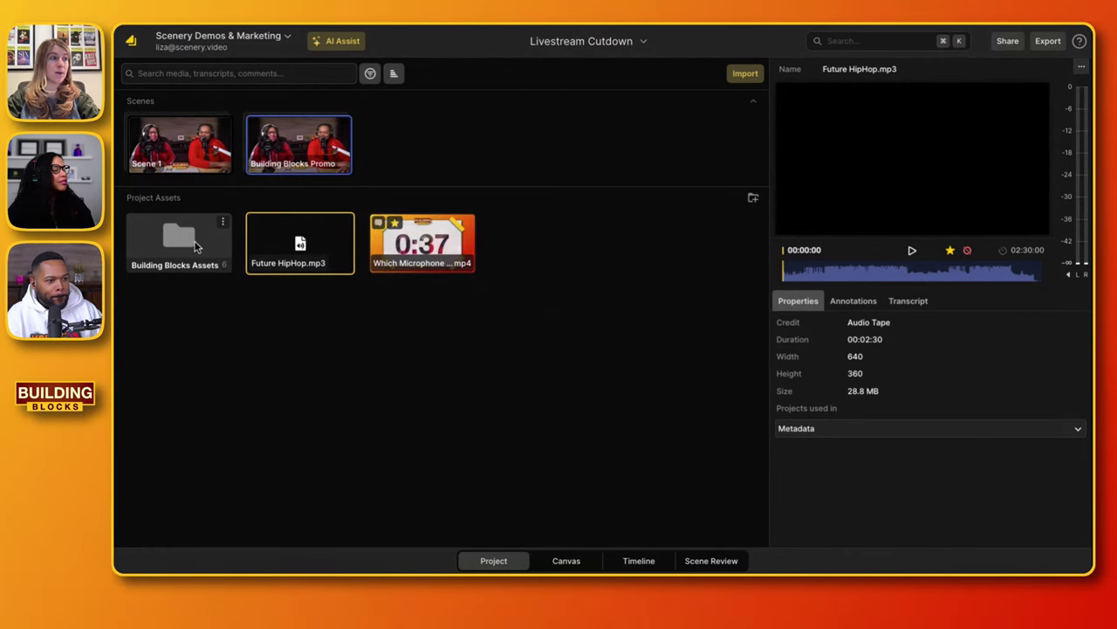
pyautogui.doubleClick(194, 244)
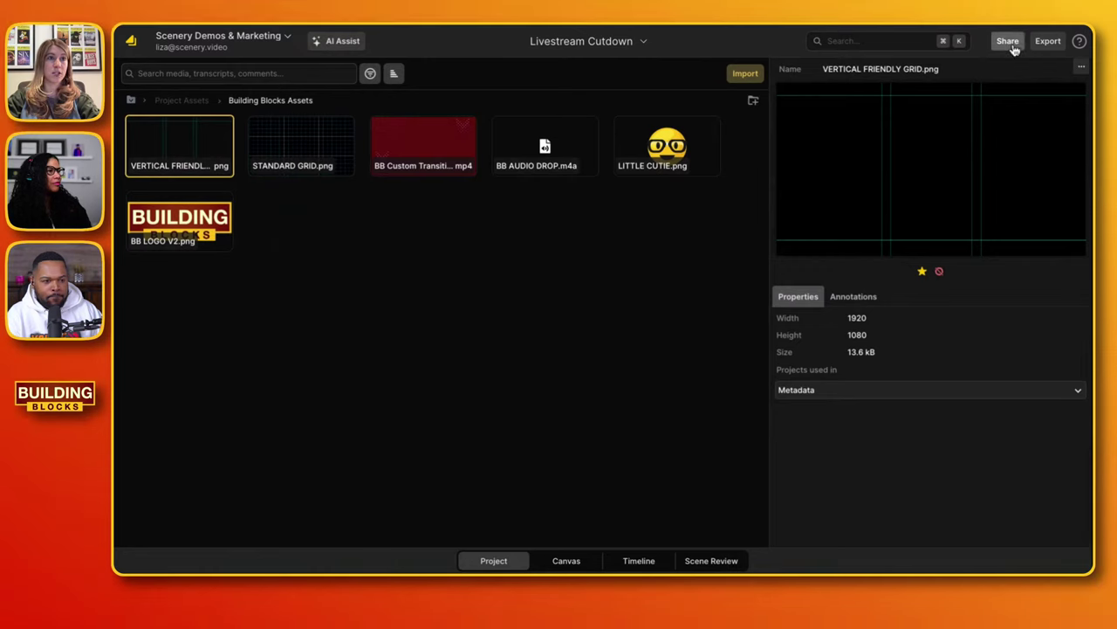
pyautogui.click(1009, 42)
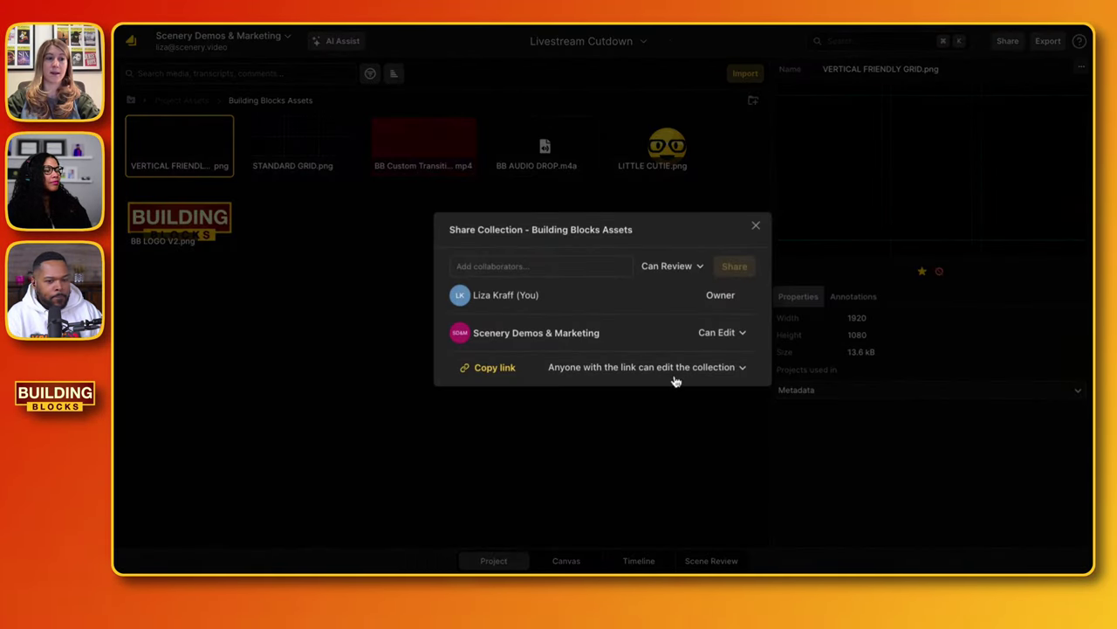
pyautogui.click(494, 368)
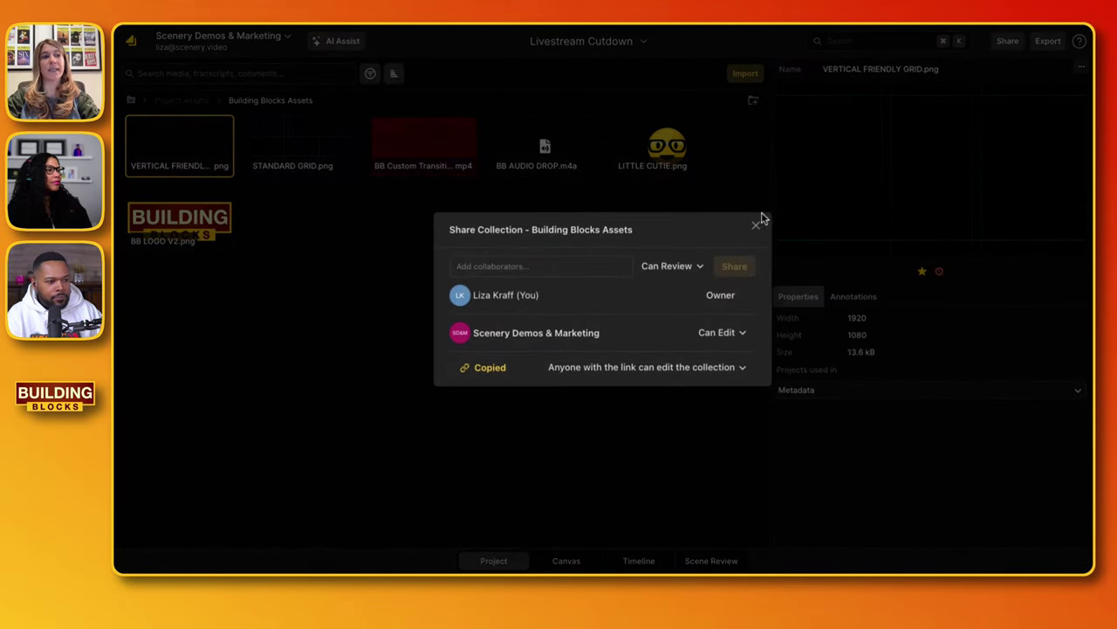
pyautogui.click(756, 229)
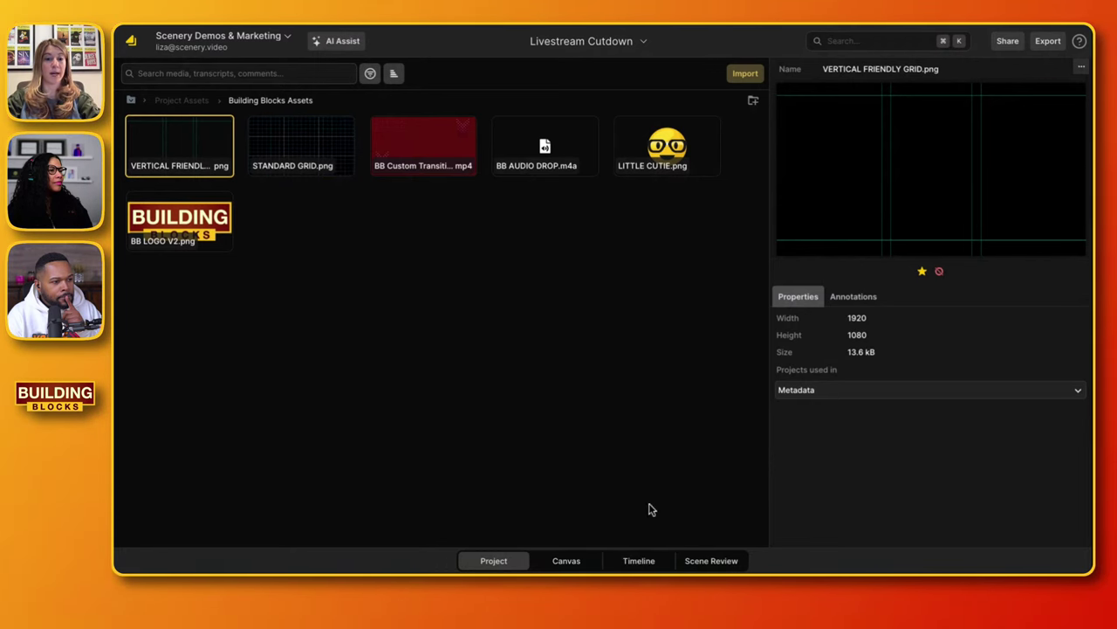
# - Hide the comments track in the Building Blocks Promo timeline and place the playhead at 00:12:29
pyautogui.click(661, 561)
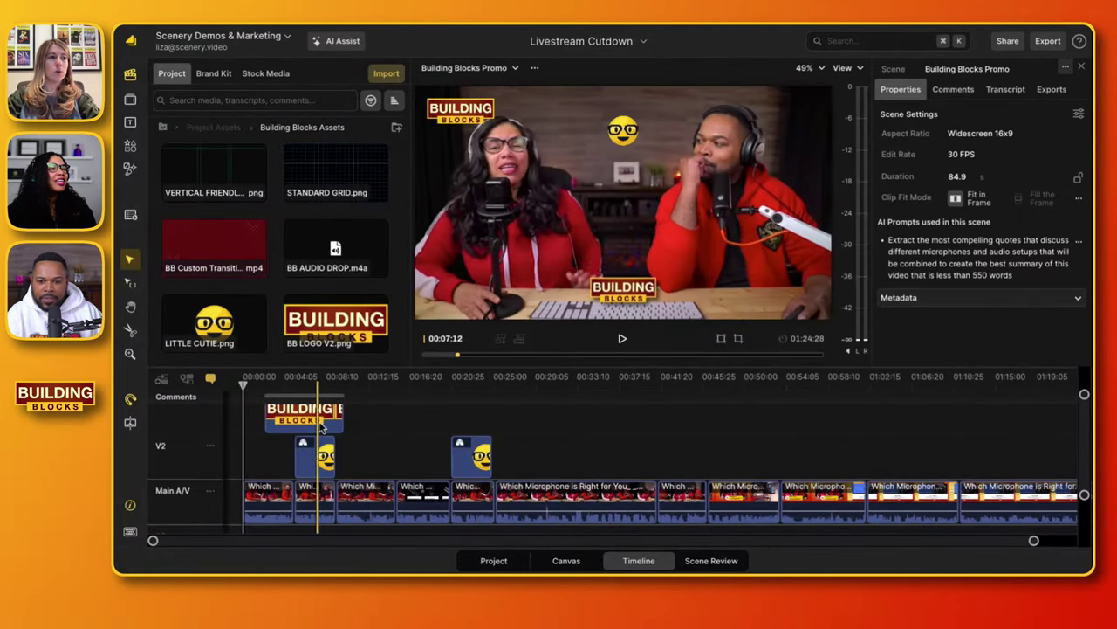
pyautogui.click(211, 378)
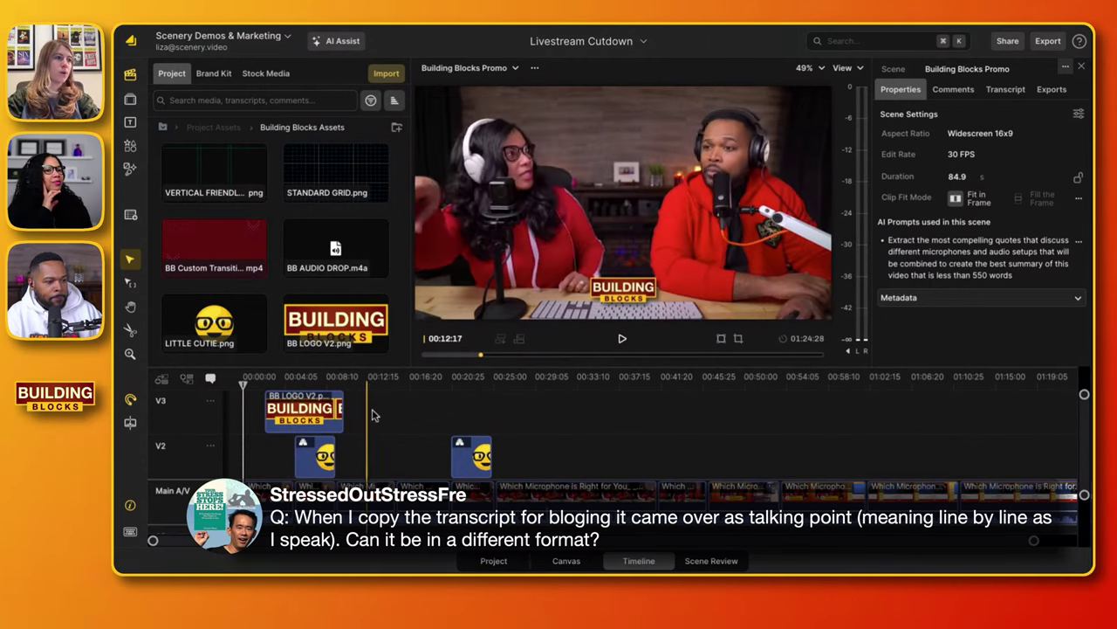
pyautogui.click(374, 381)
# - Show the scene's transcript and use its "audio mic" and "for podcasting" lines to jump to the matching frames
pyautogui.click(1004, 90)
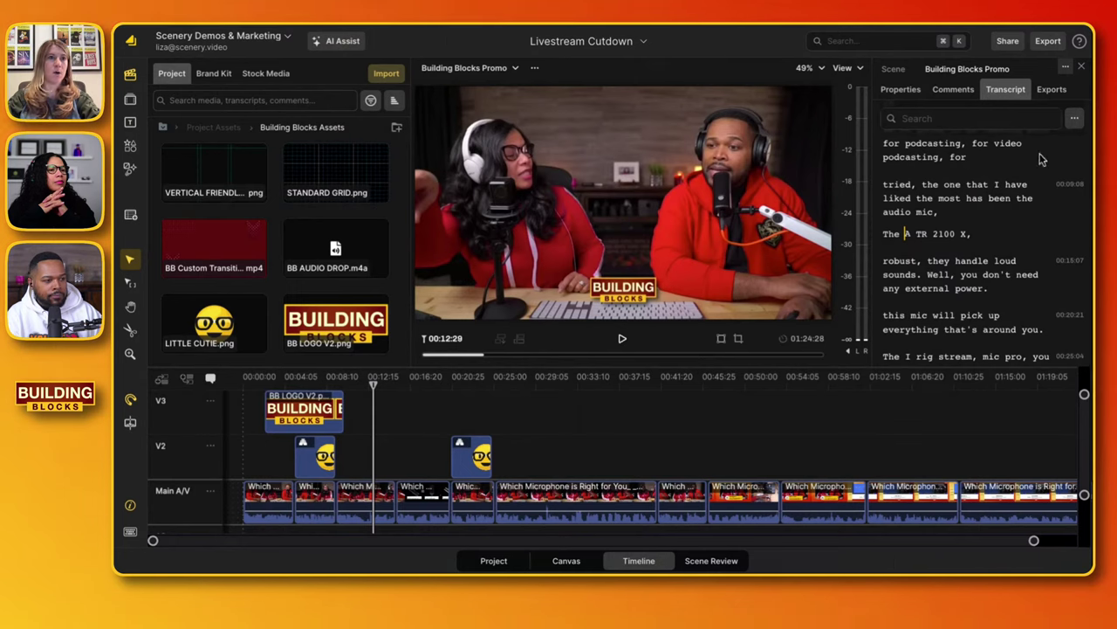
pyautogui.click(1076, 118)
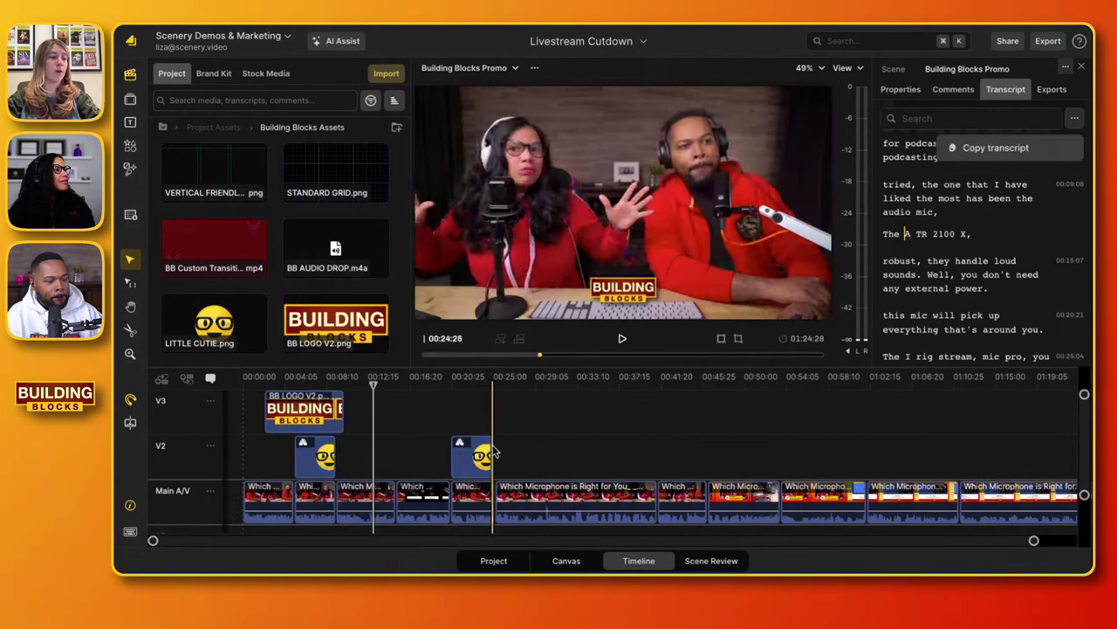
pyautogui.scroll(2, 316, 462)
pyautogui.scroll(3, 305, 461)
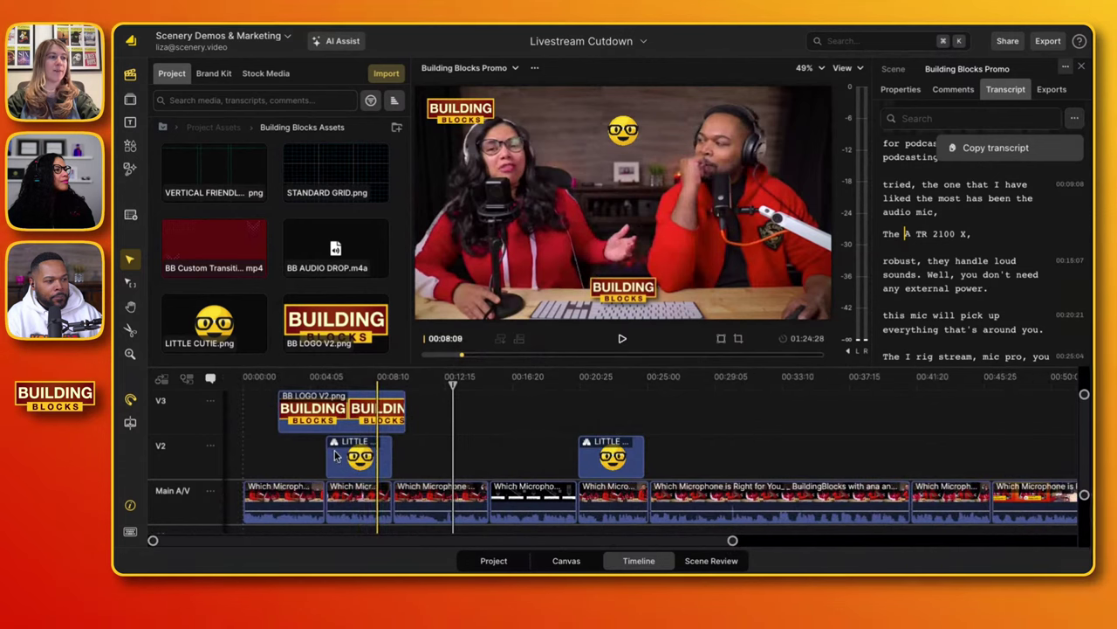
pyautogui.scroll(4, 293, 459)
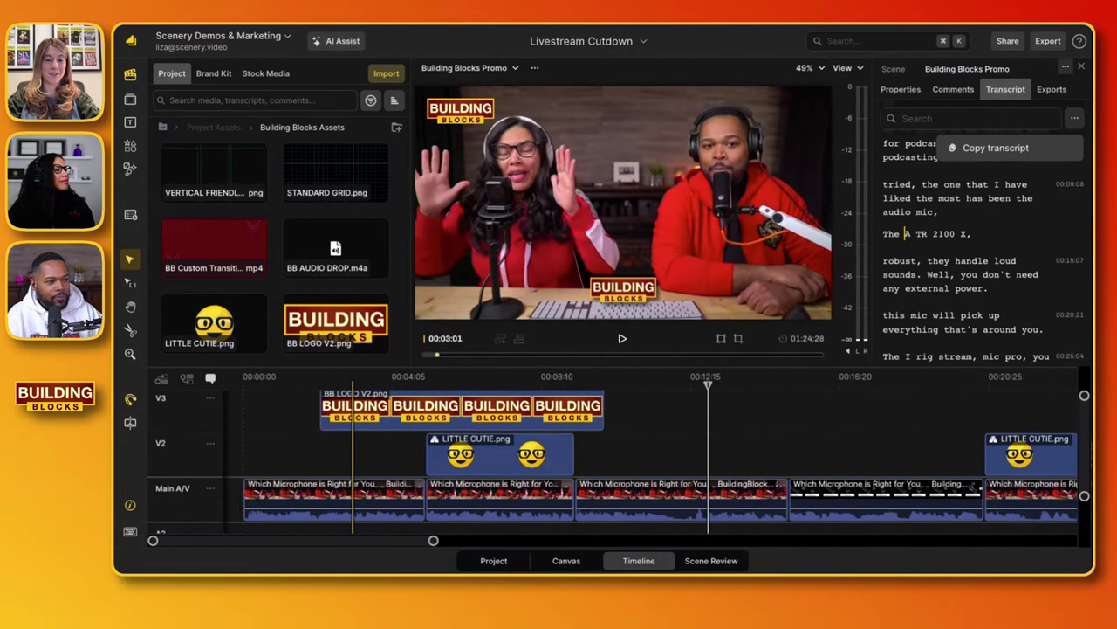
pyautogui.scroll(-2, 293, 459)
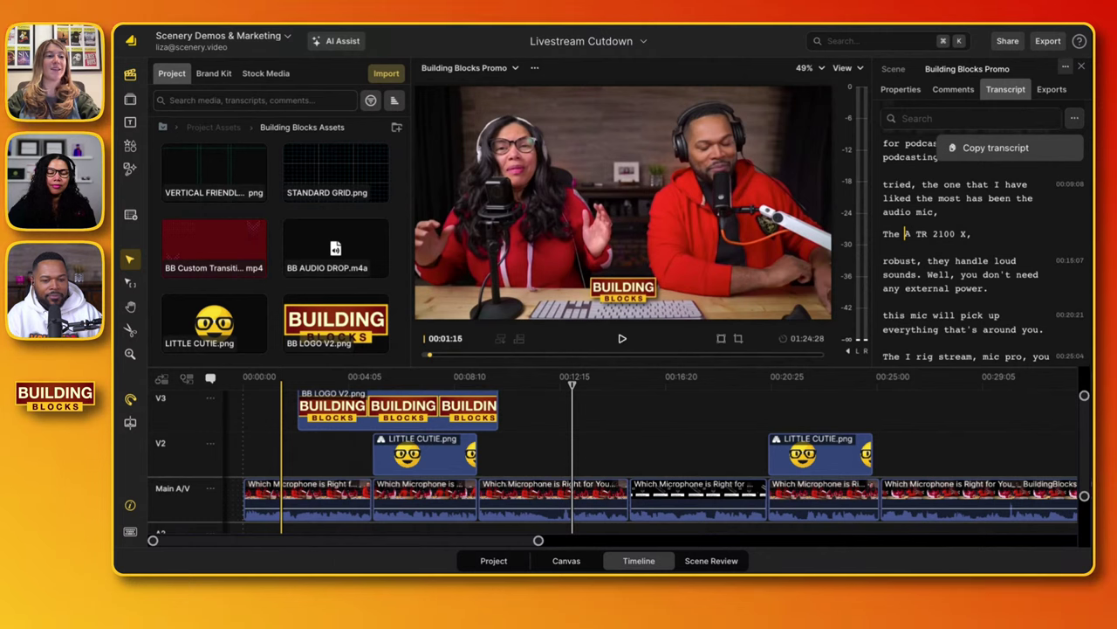
pyautogui.click(345, 423)
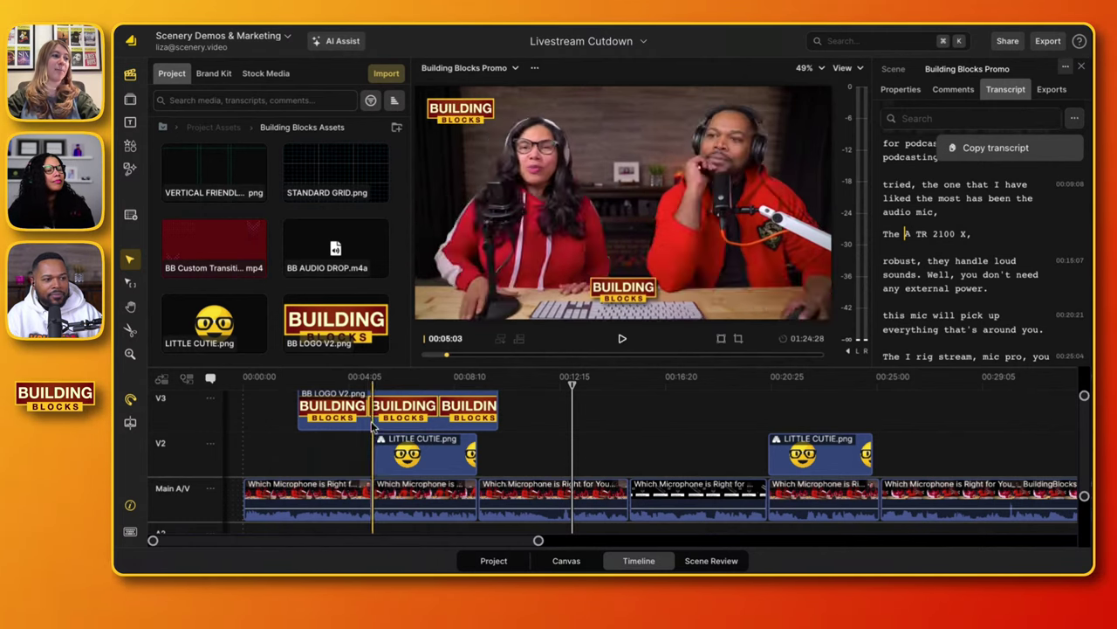
pyautogui.click(927, 211)
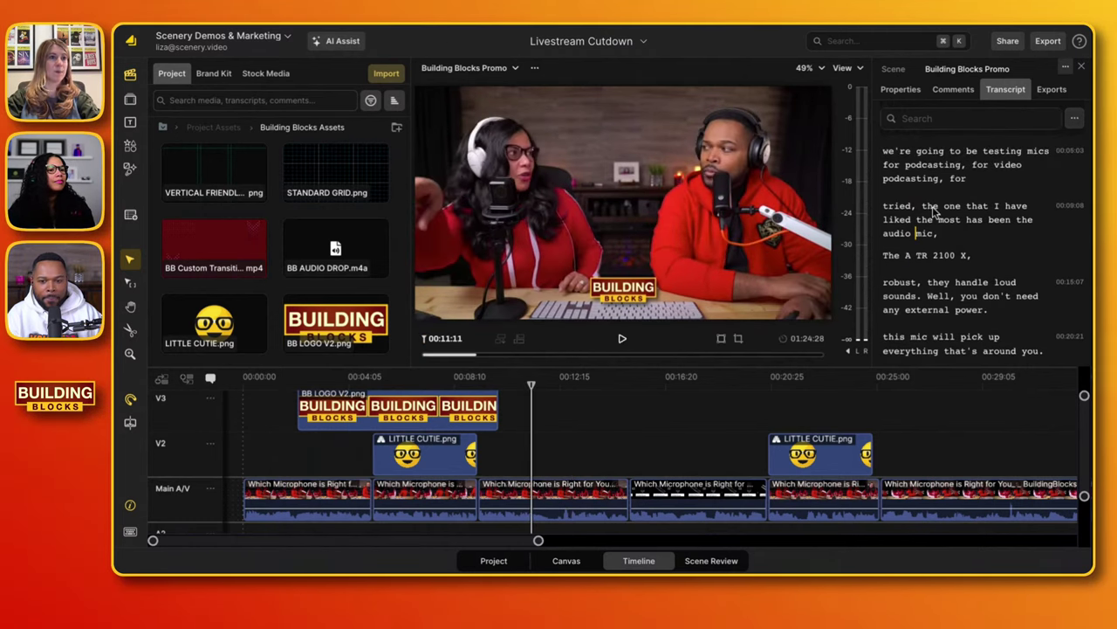
pyautogui.click(886, 166)
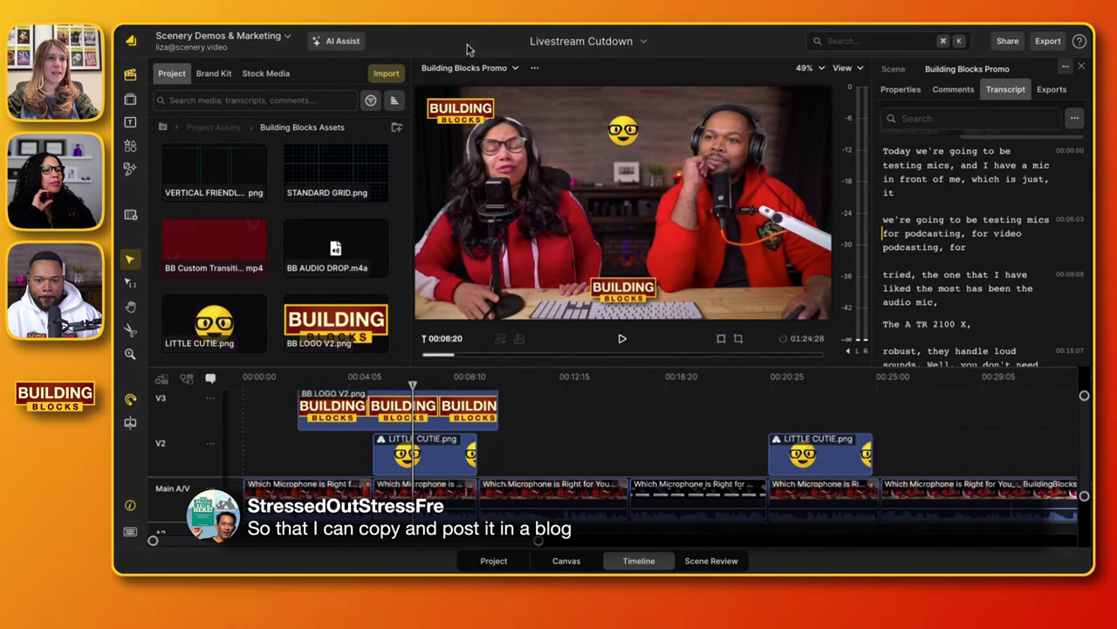
# - Move the playhead to 00:11:13 and copy the scene's whole transcript
pyautogui.click(532, 380)
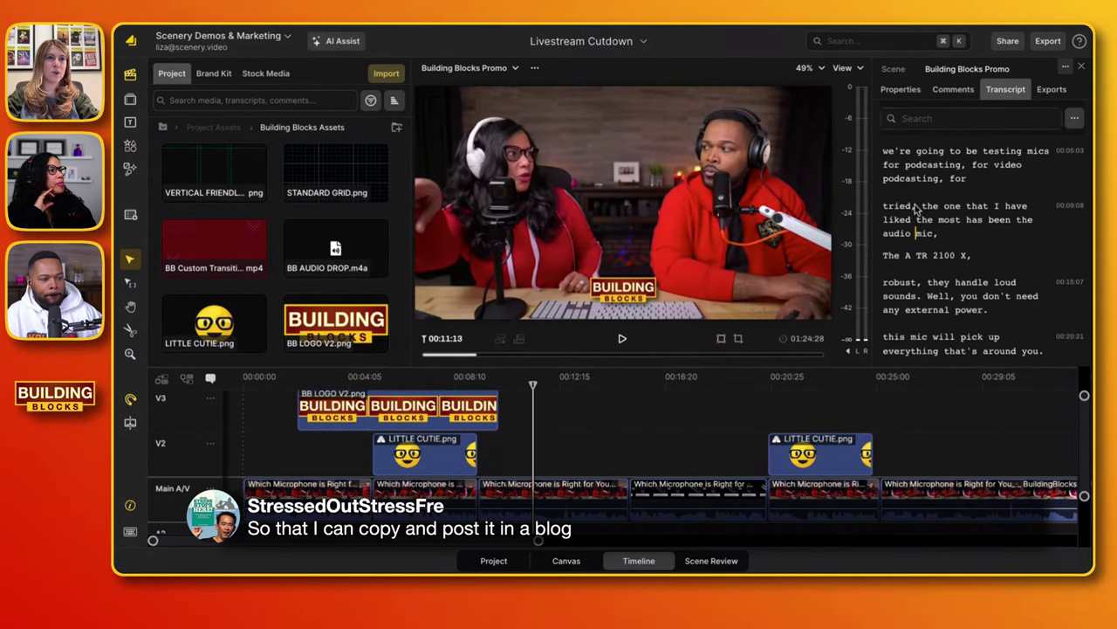
pyautogui.click(1073, 120)
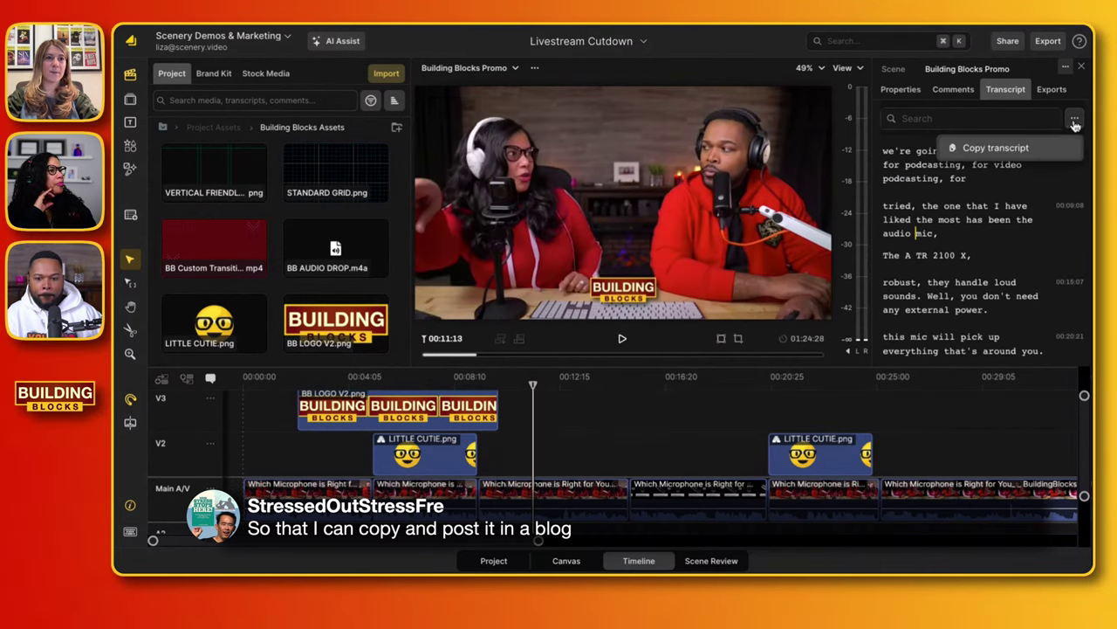
pyautogui.click(996, 148)
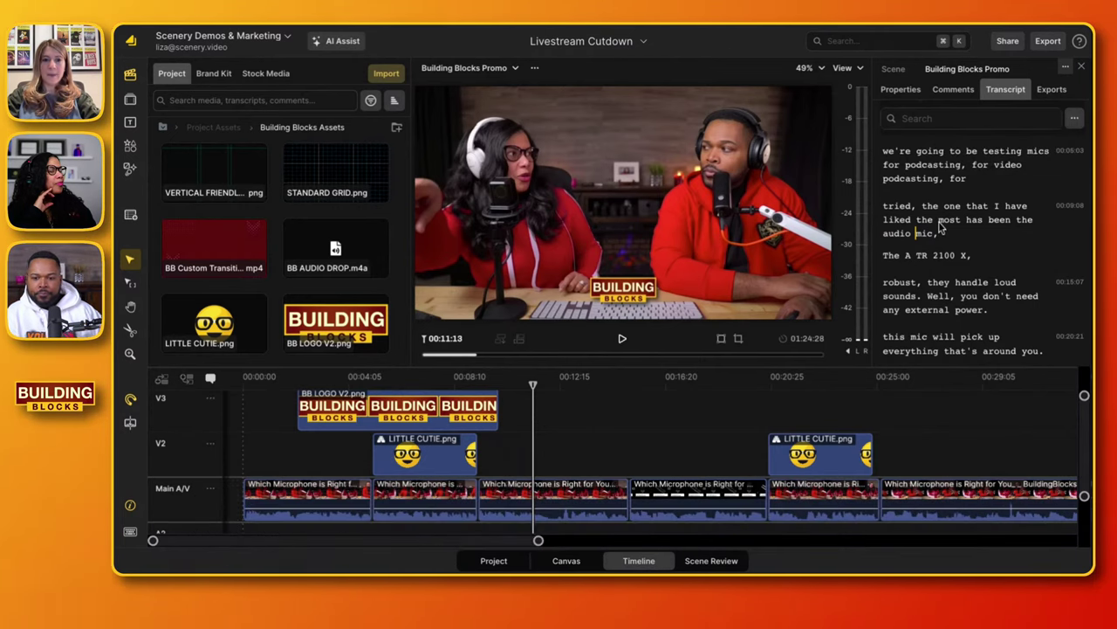
# - Read through the scene transcript from its opening lines to the later audio-interface passages and back
pyautogui.scroll(3, 943, 227)
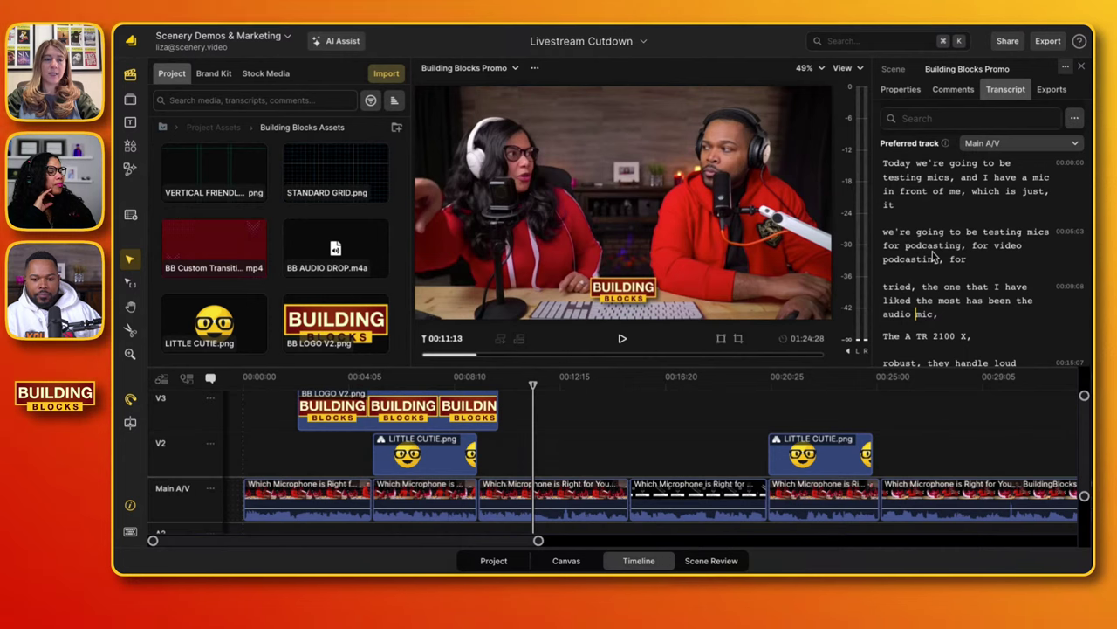
pyautogui.scroll(-2, 936, 244)
pyautogui.scroll(2, 939, 219)
pyautogui.scroll(-2, 943, 184)
pyautogui.scroll(2, 947, 157)
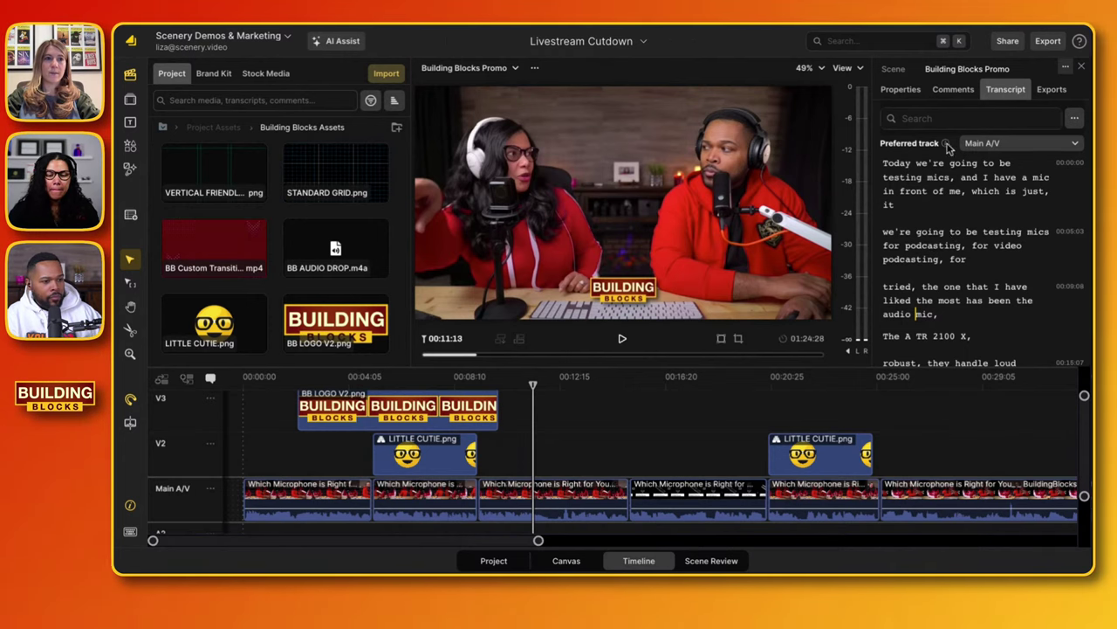
pyautogui.scroll(-15, 948, 192)
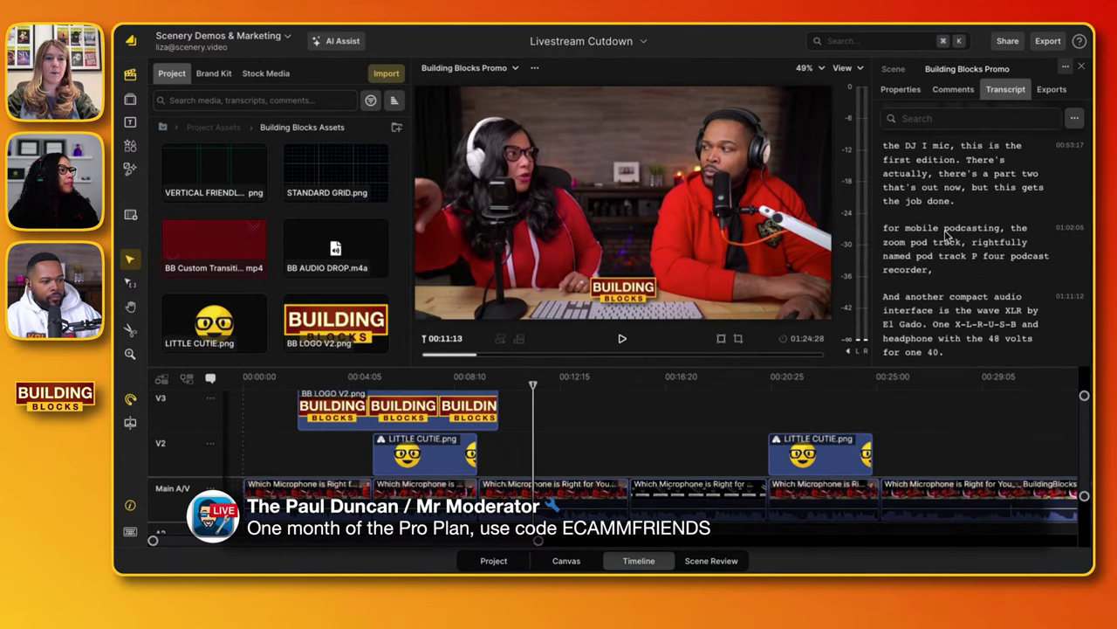
pyautogui.scroll(15, 946, 235)
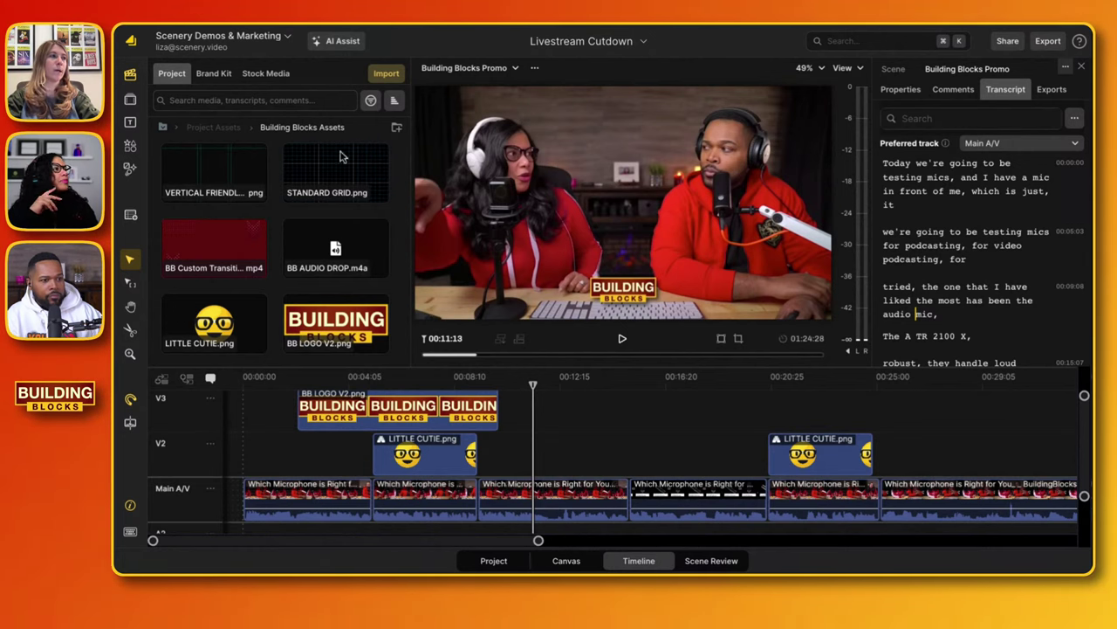
# - Look at the workspace's full media library and return to the project's top-level scenes and assets
pyautogui.press('Home')
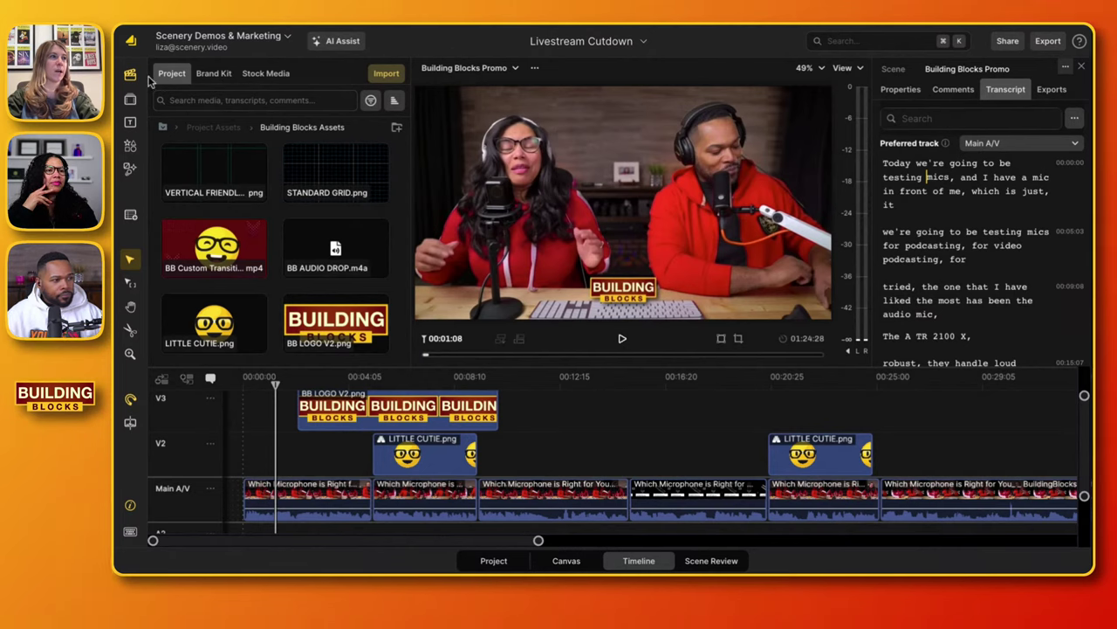
pyautogui.click(130, 98)
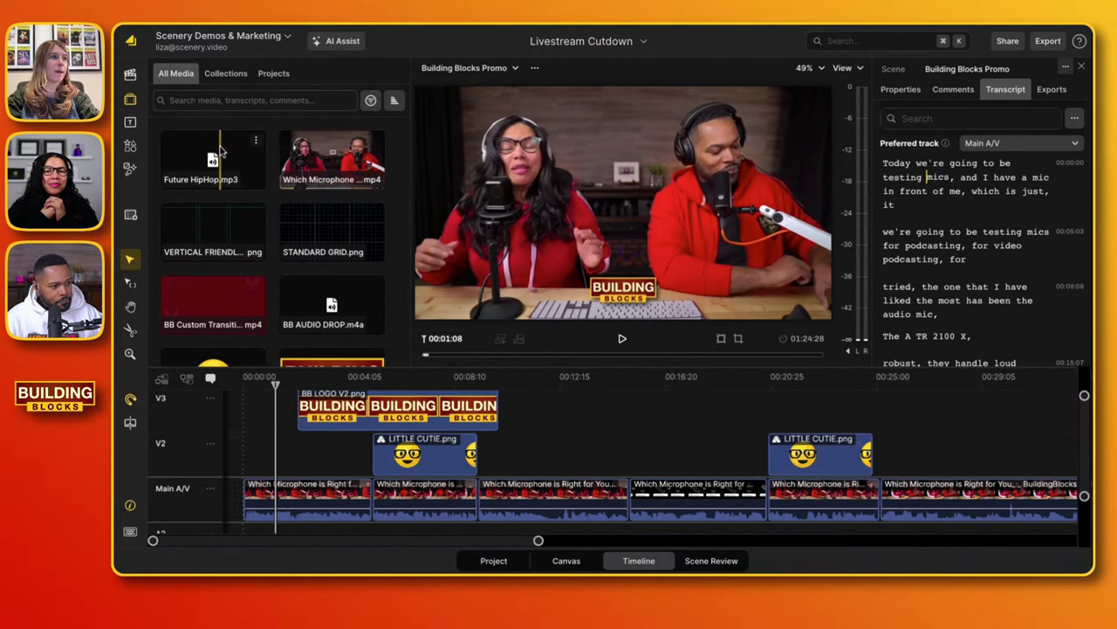
pyautogui.click(130, 75)
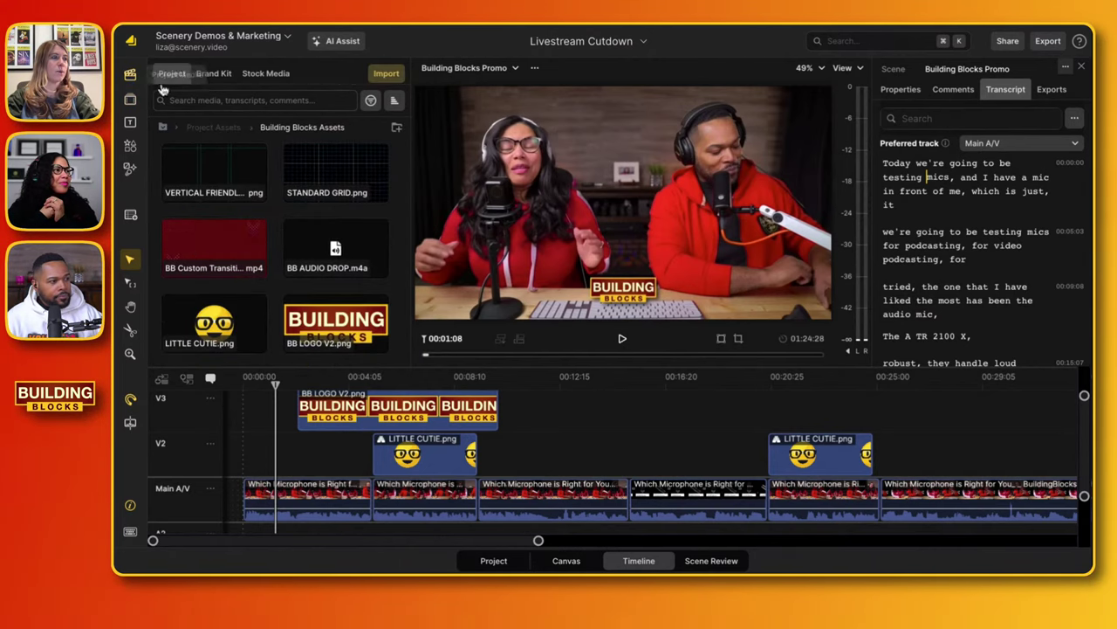
pyautogui.click(214, 127)
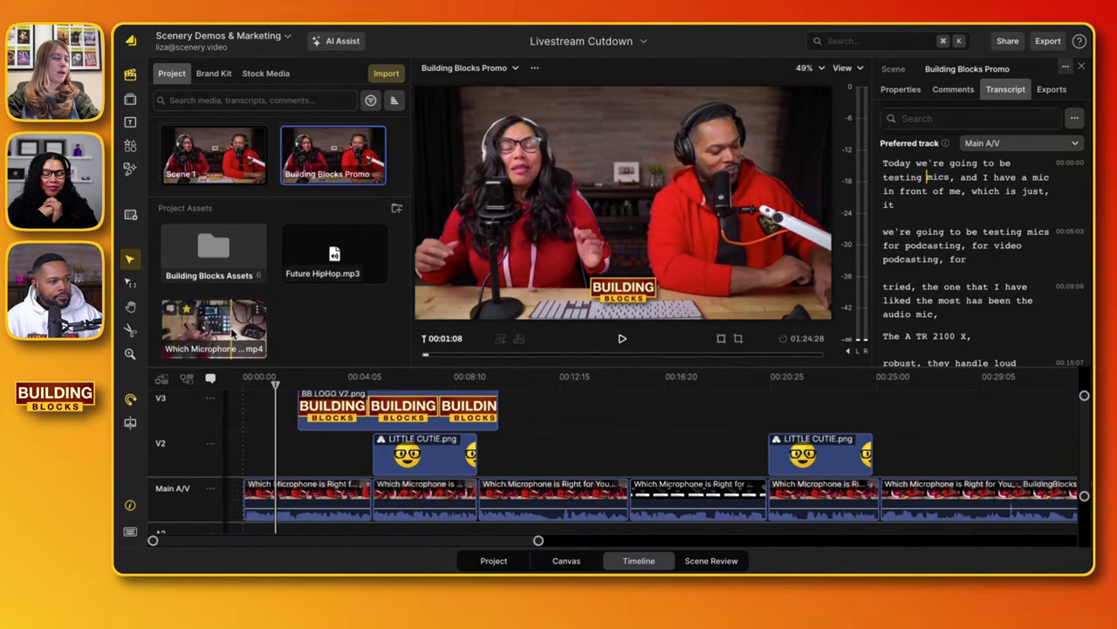
# - Select the Which Microphone video in the project assets and highlight the full summary text in its properties
pyautogui.click(229, 336)
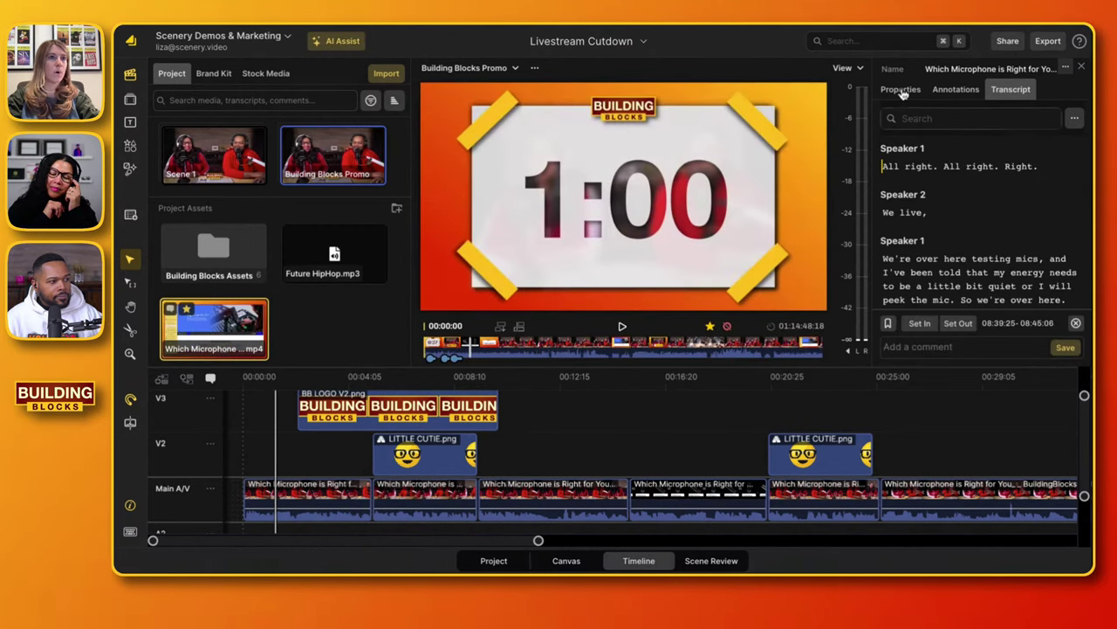
pyautogui.click(901, 89)
pyautogui.scroll(-5, 971, 228)
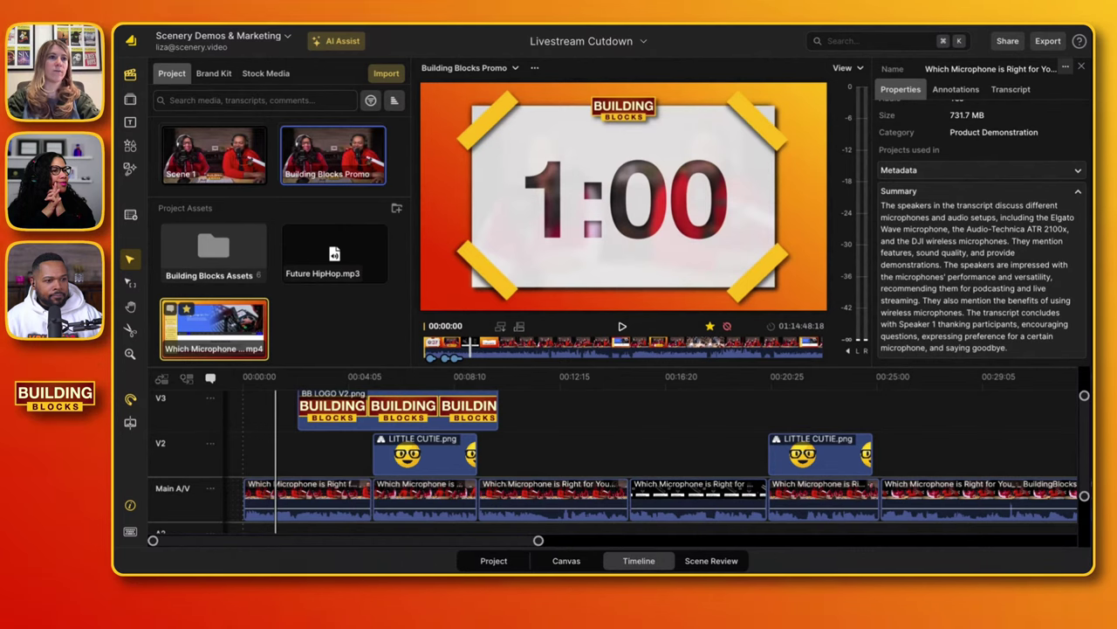
pyautogui.moveTo(883, 204); pyautogui.dragTo(1021, 349)
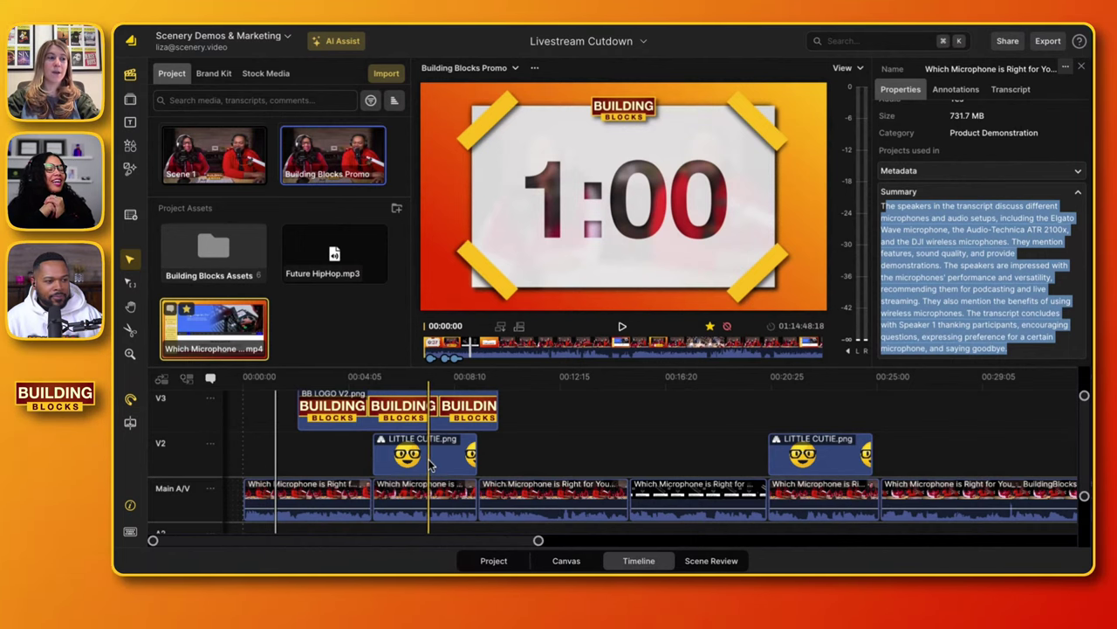
# - Select the first LITTLE CUTIE.png clip, view the scene at 00:05:24 in Scene Review, and return to the timeline
pyautogui.click(402, 454)
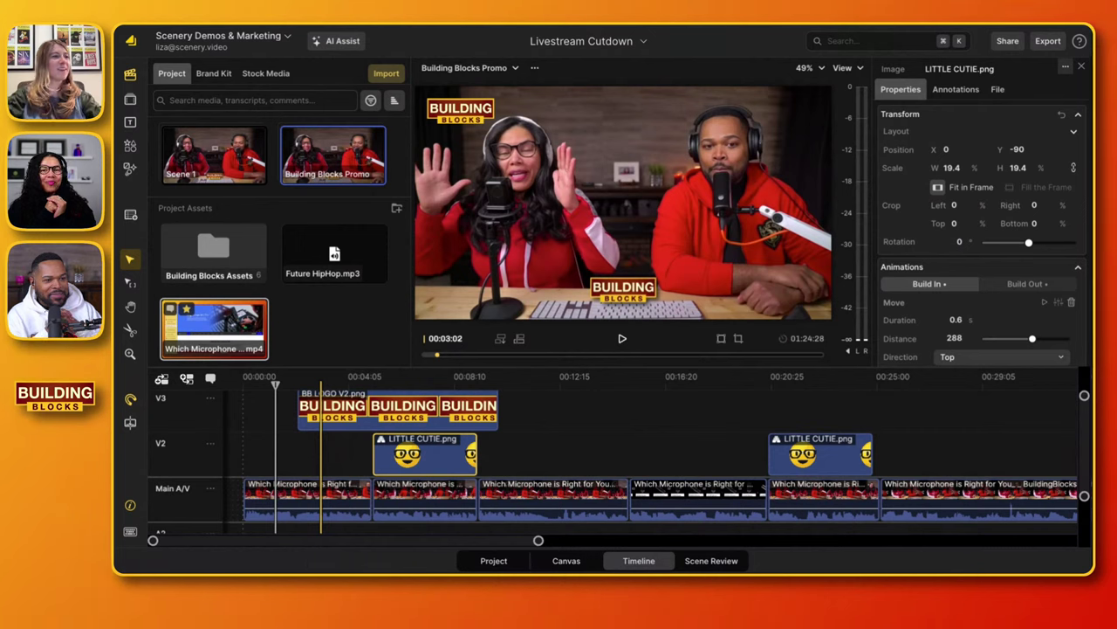
pyautogui.scroll(-3, 425, 381)
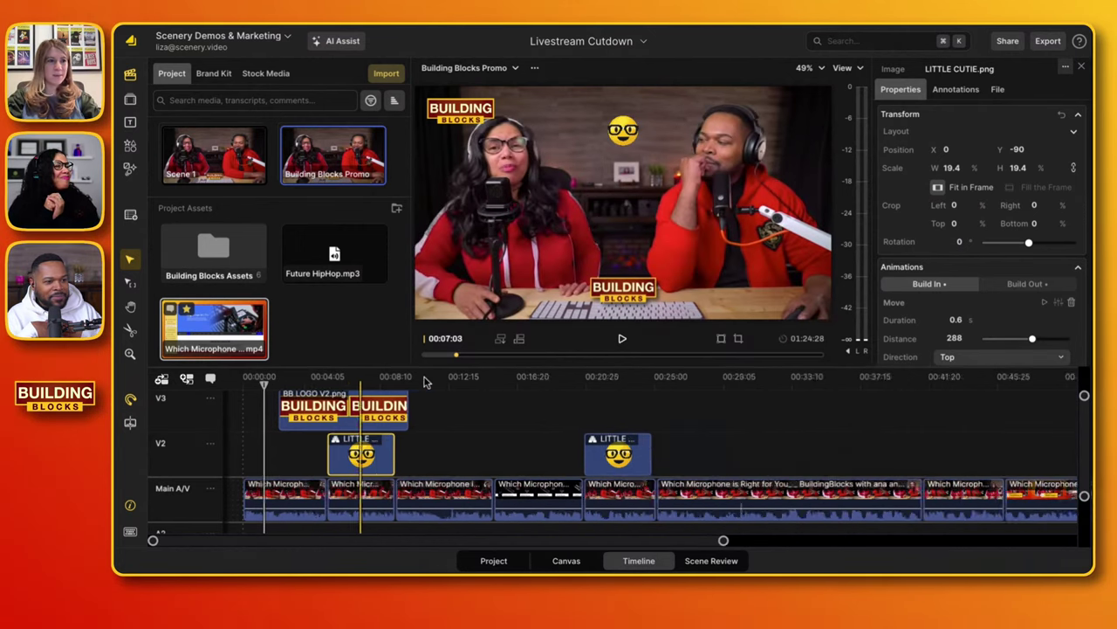
pyautogui.scroll(-2, 425, 381)
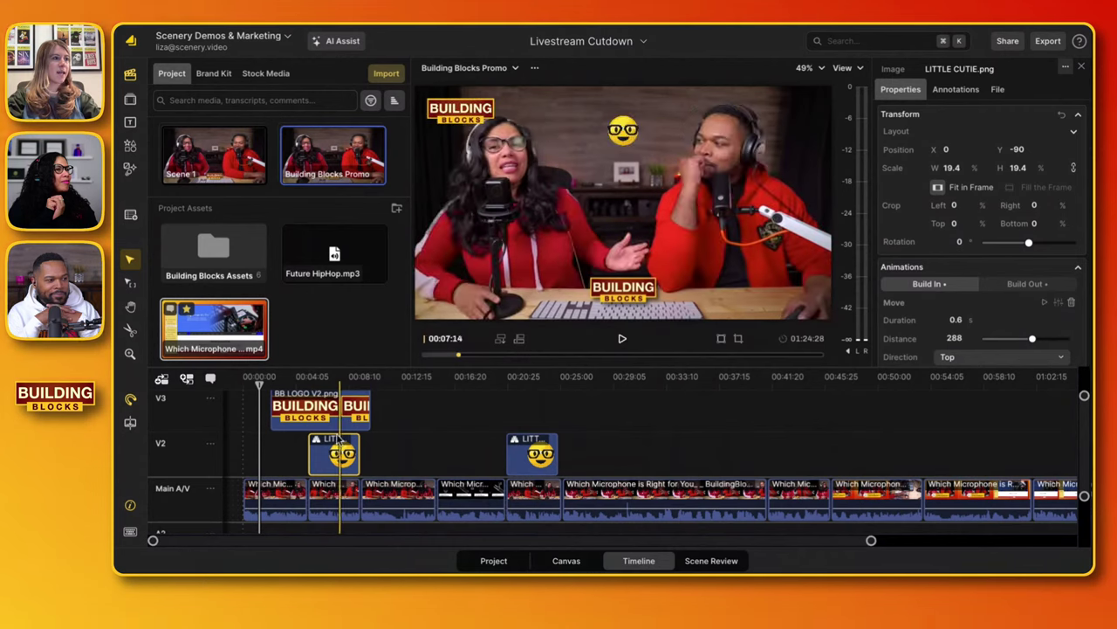
pyautogui.click(690, 561)
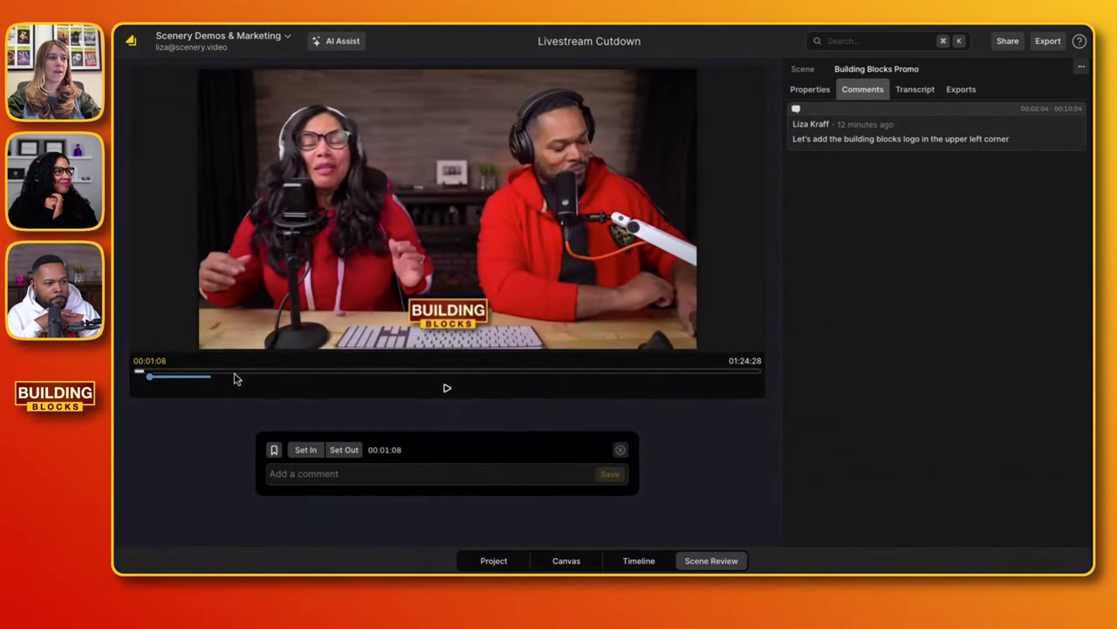
pyautogui.click(178, 375)
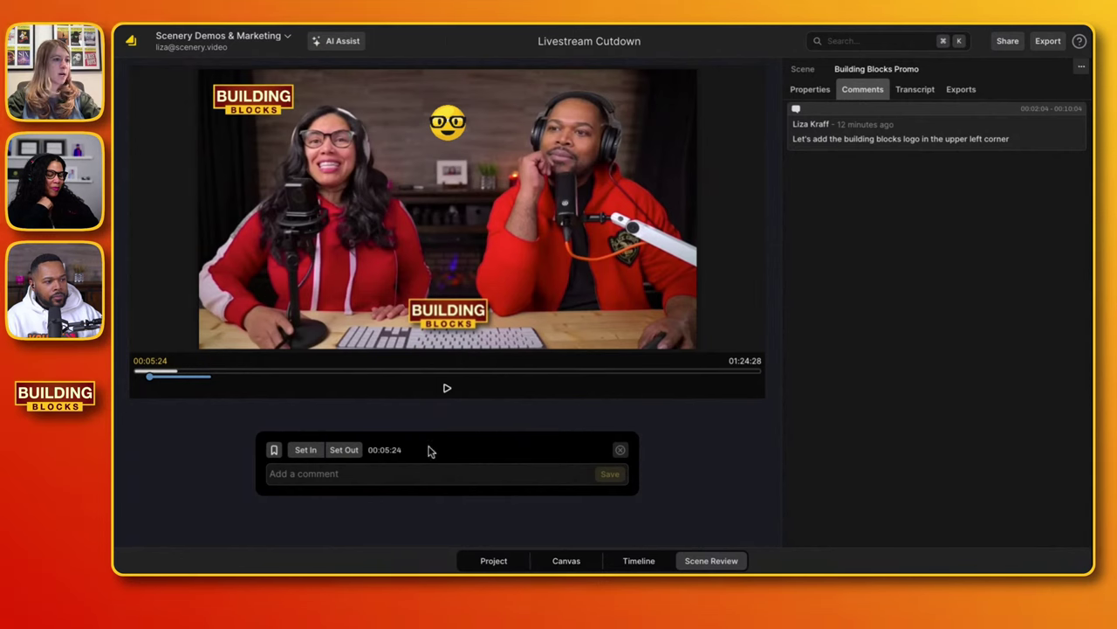
pyautogui.click(621, 560)
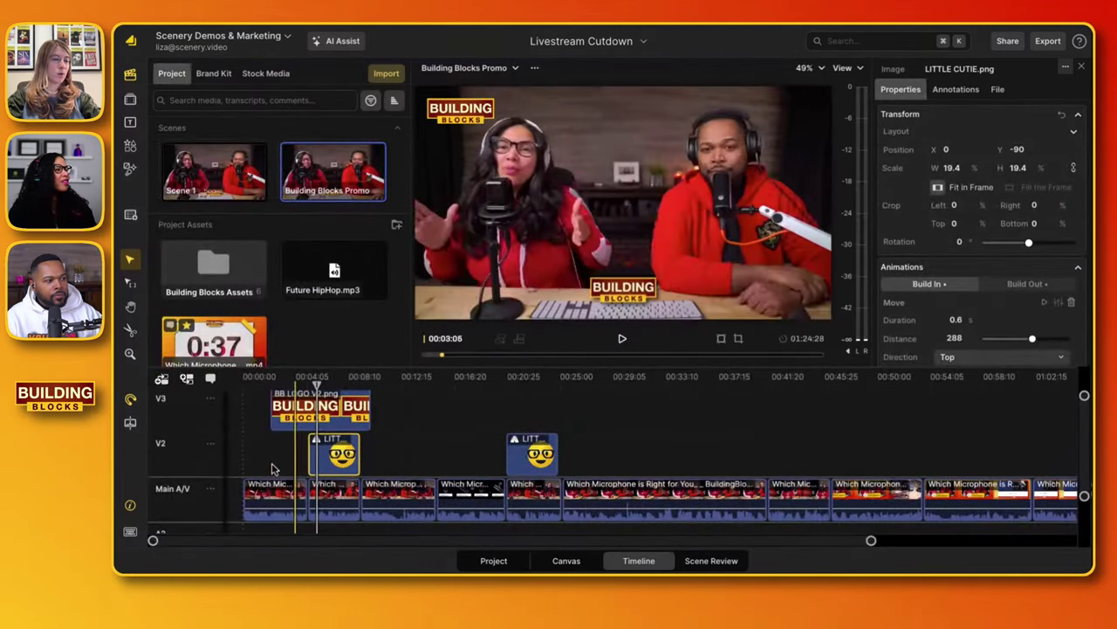
# - Look at the Main A/V track's options for adding tracks and creating subtitles, leaving them unused
pyautogui.click(272, 469)
pyautogui.scroll(-3, 272, 469)
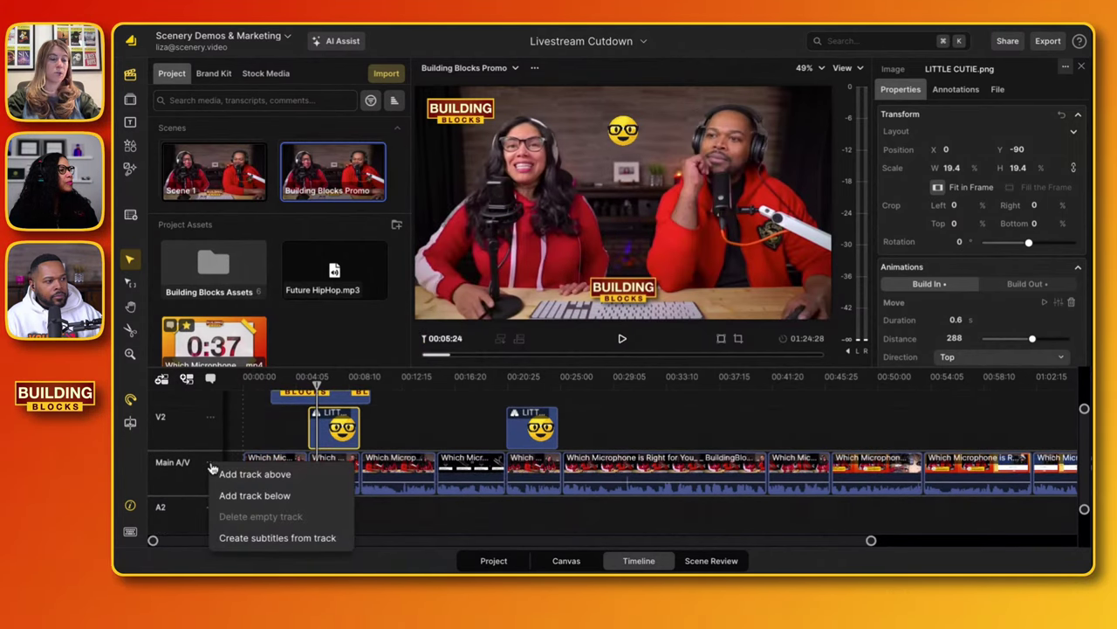
pyautogui.click(366, 446)
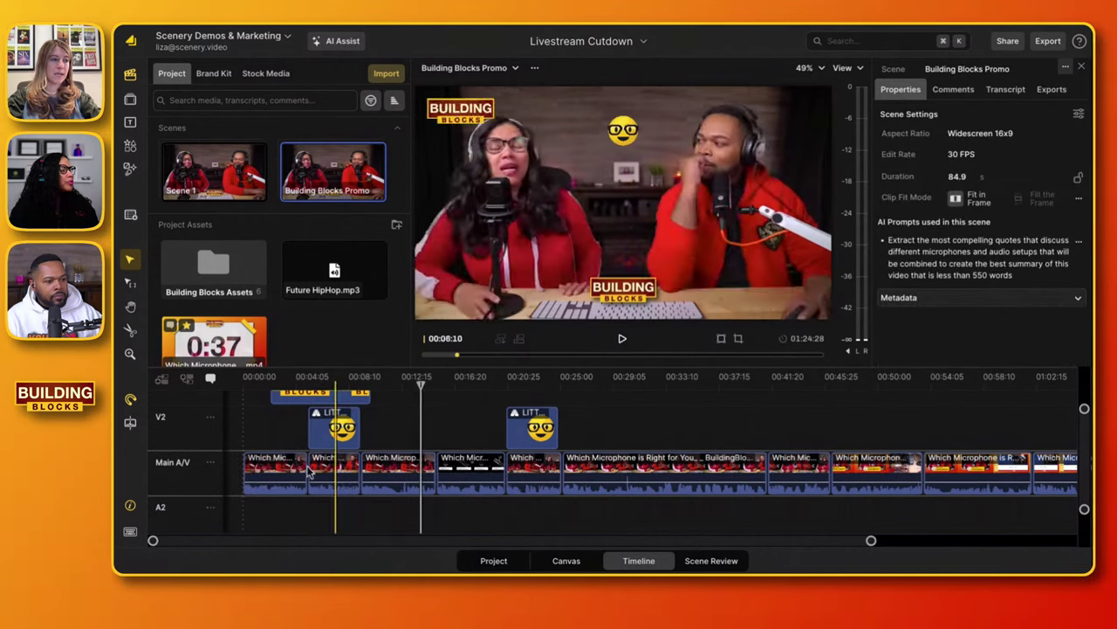
pyautogui.rightClick(216, 464)
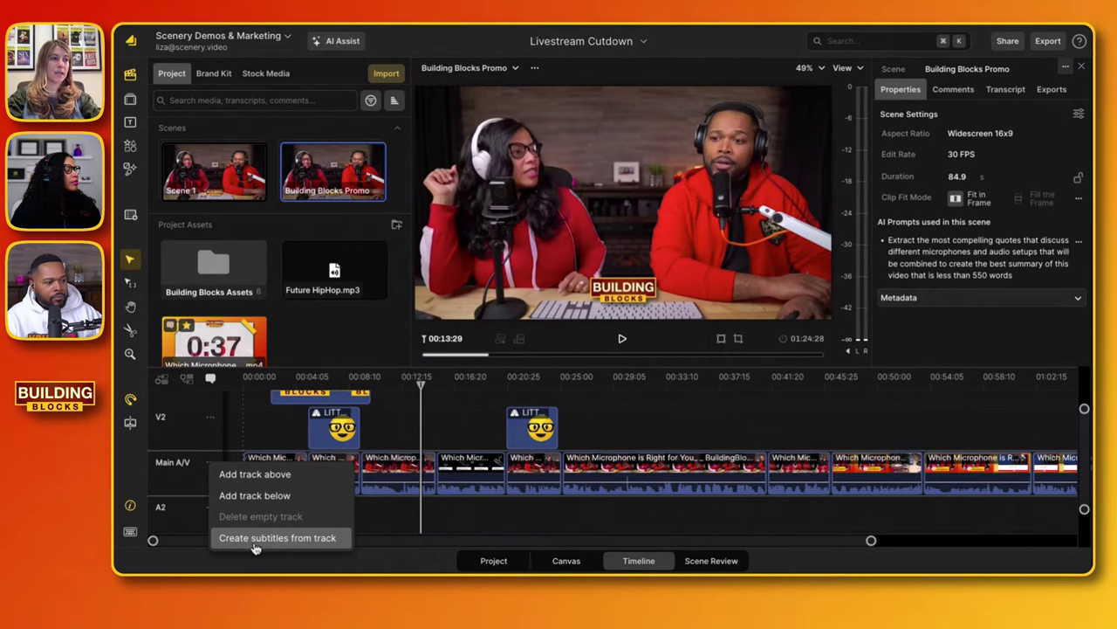
pyautogui.click(237, 445)
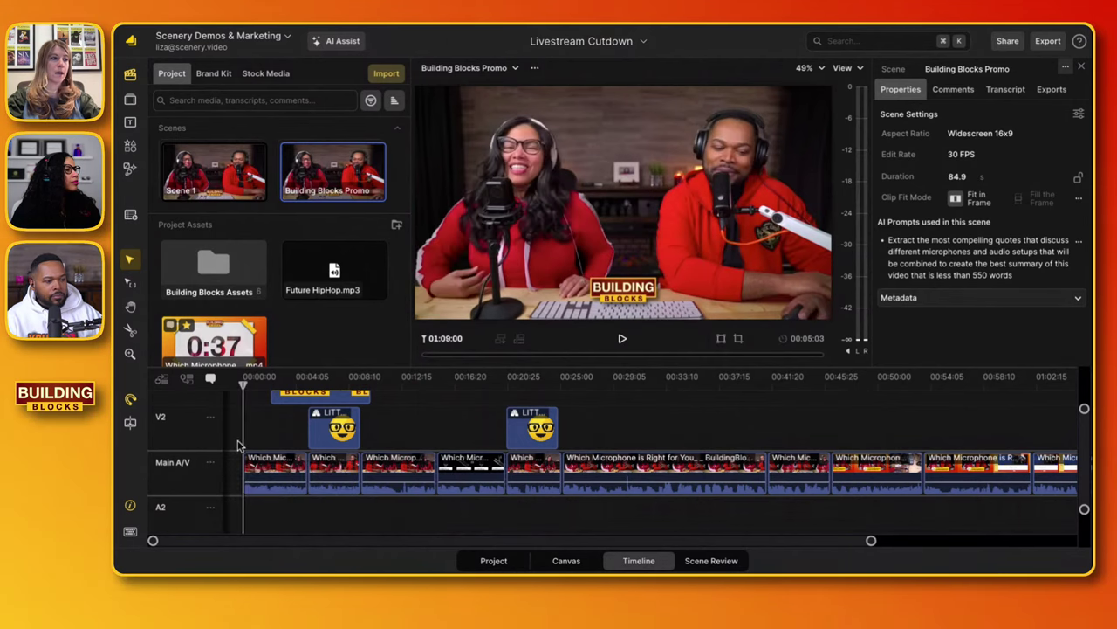
# - Browse the title templates and create a subtitle track from the Main A/V clips in the Word Highlight style
pyautogui.click(130, 123)
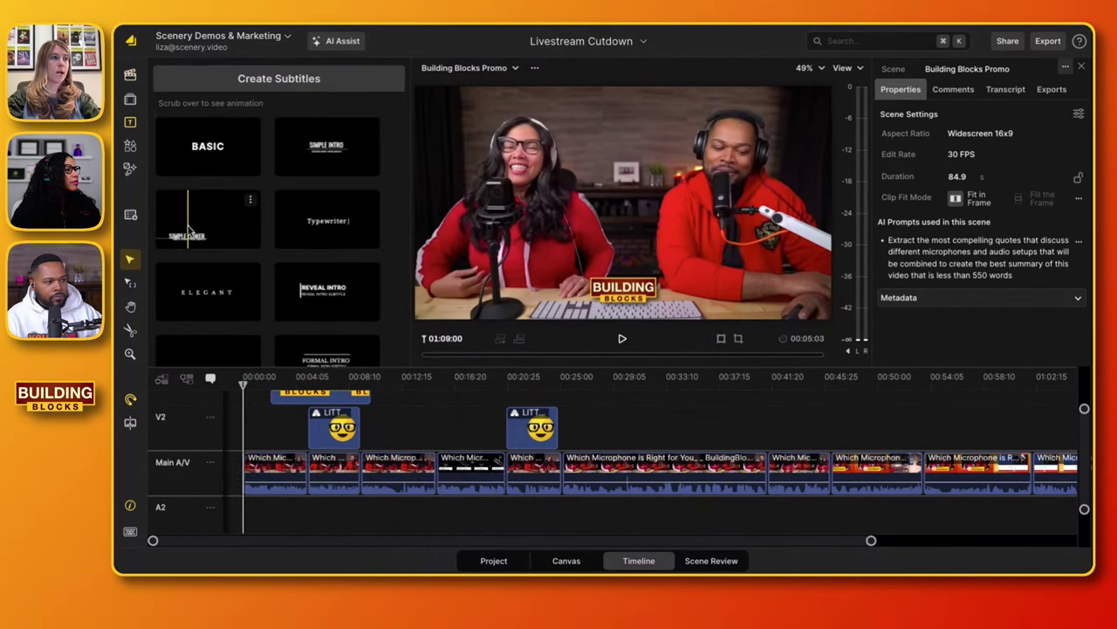
pyautogui.scroll(-5, 189, 229)
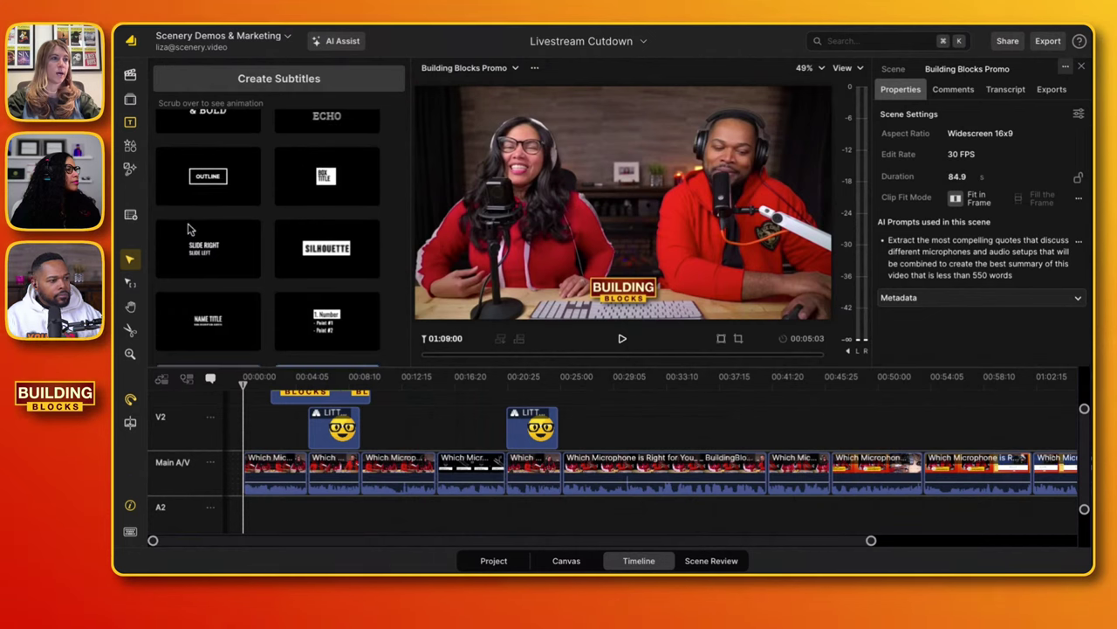
pyautogui.scroll(5, 184, 202)
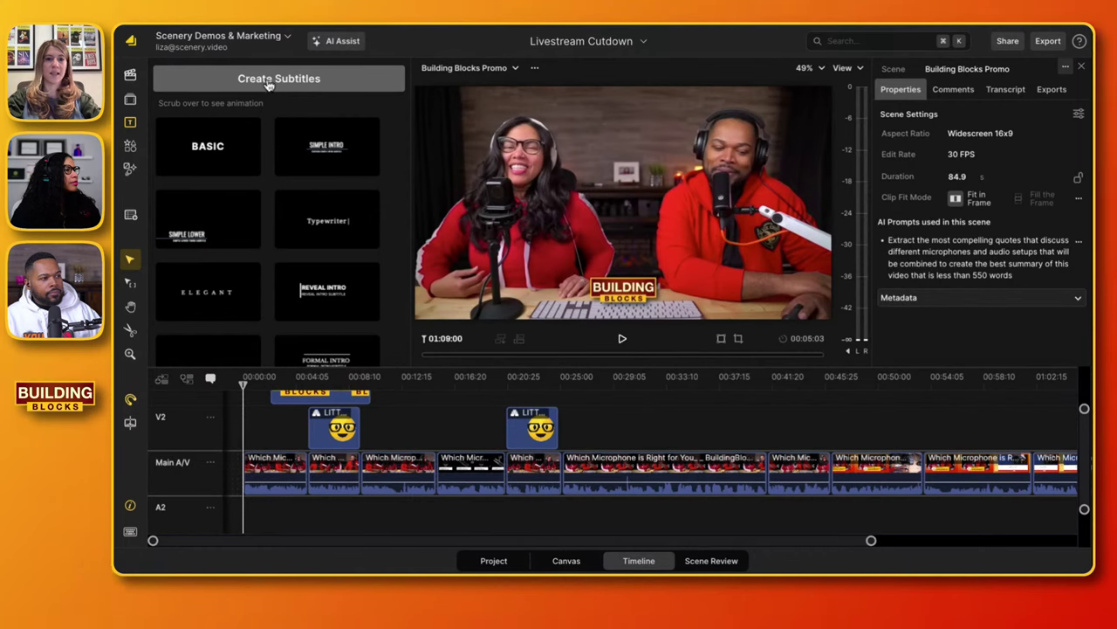
pyautogui.click(269, 81)
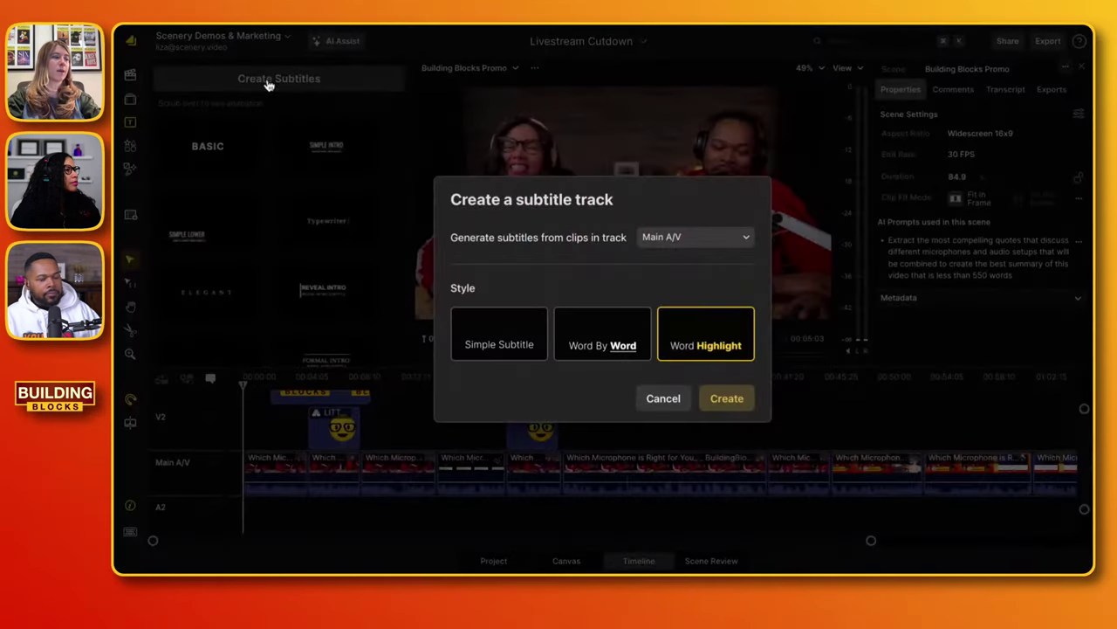
pyautogui.click(705, 249)
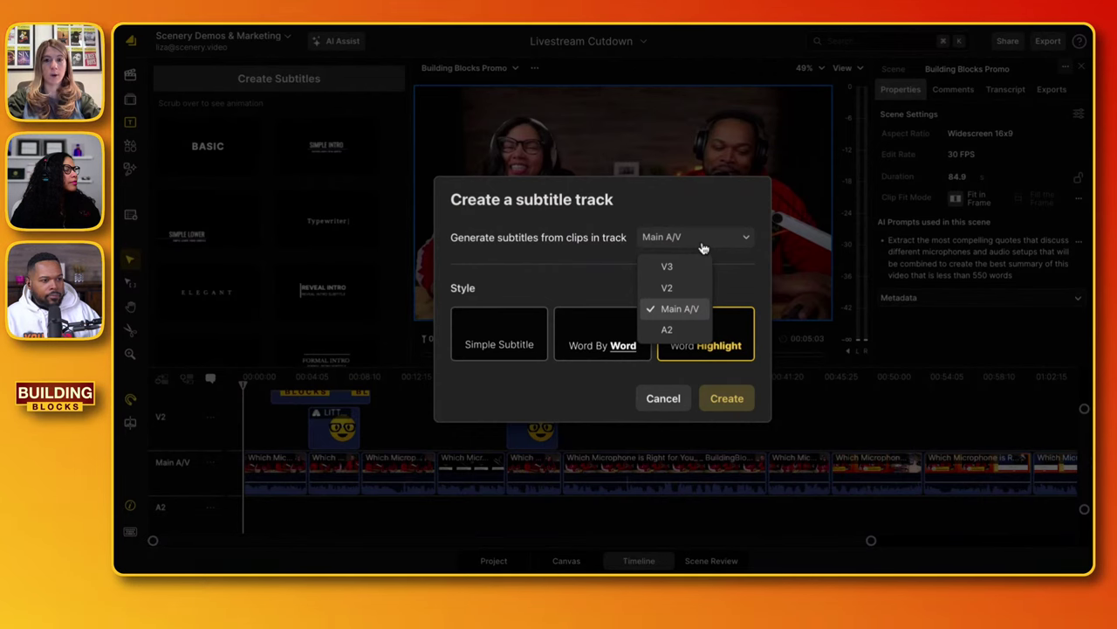
pyautogui.click(690, 312)
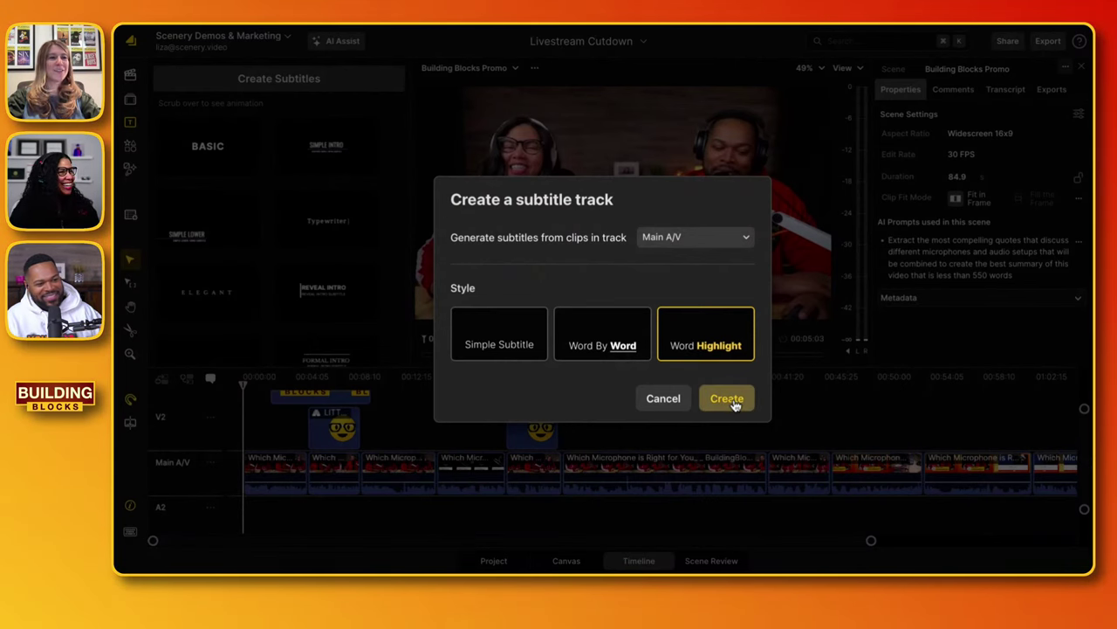
pyautogui.click(726, 398)
# - Look over the generated subtitle clips on track V4, from the opening lines to about 00:21:14
pyautogui.click(728, 455)
pyautogui.click(458, 455)
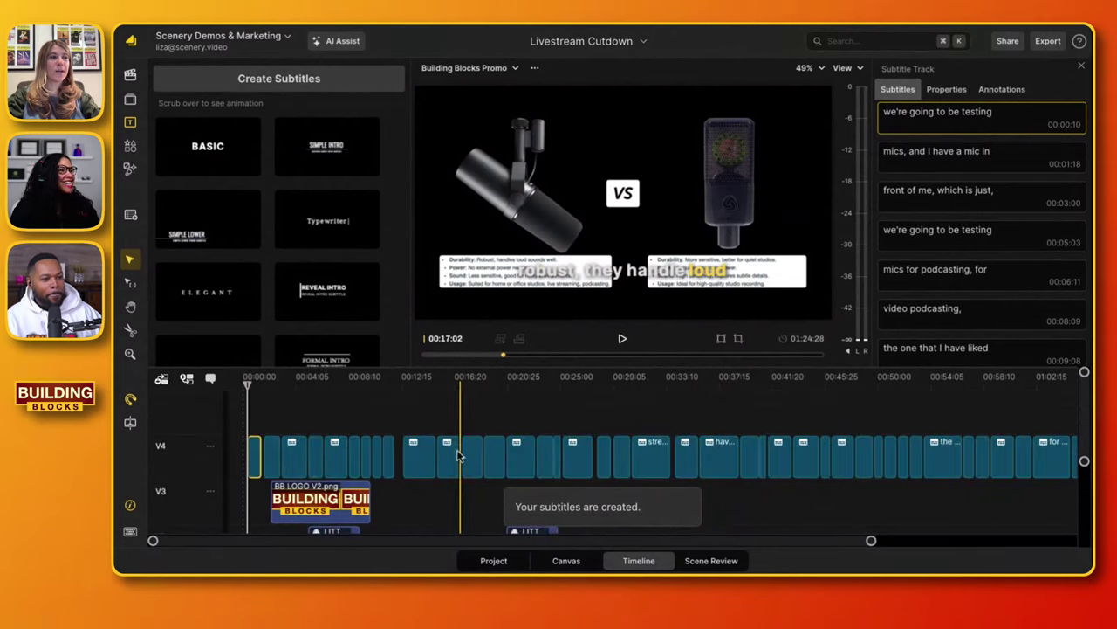
pyautogui.click(316, 455)
pyautogui.scroll(-2, 318, 459)
pyautogui.scroll(3, 319, 463)
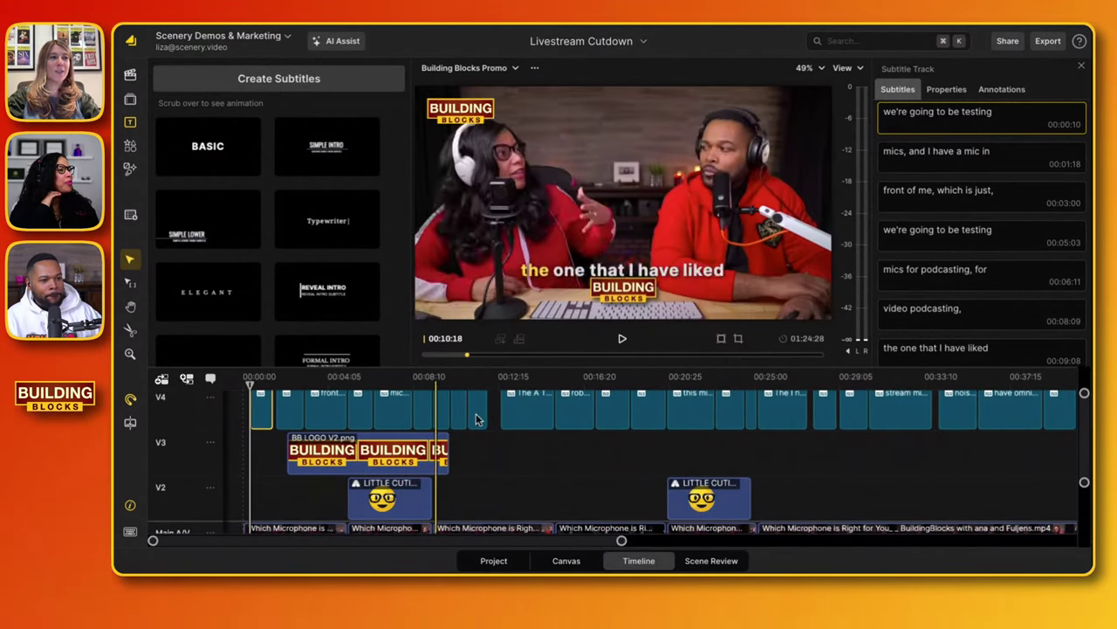
pyautogui.scroll(2, 586, 407)
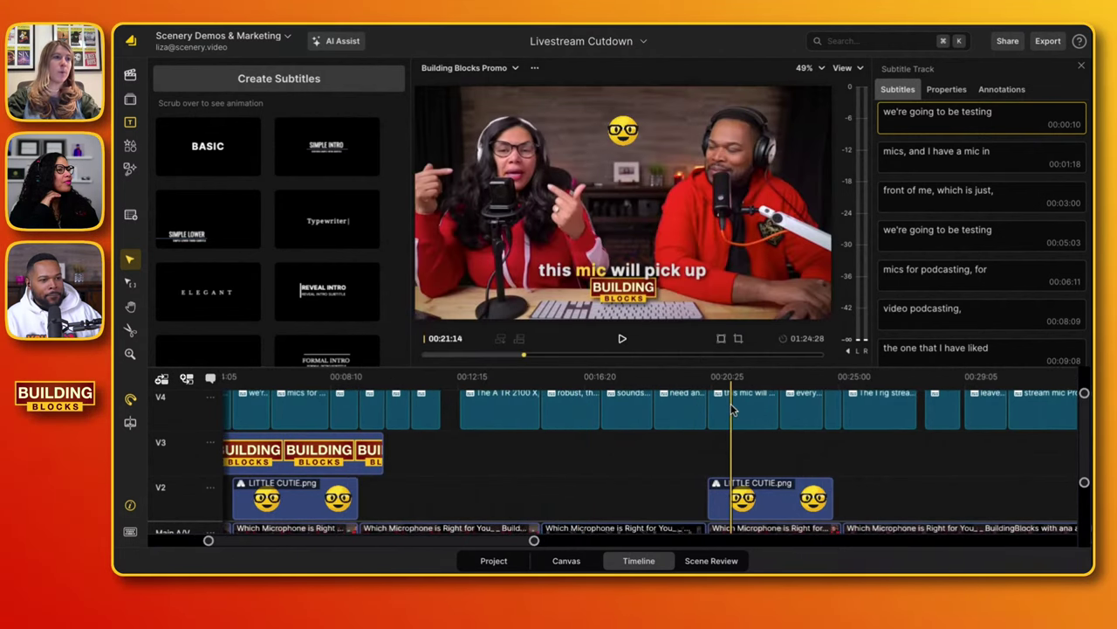
# - Open the "this mic will pick up" subtitle for text editing and look through the lines that follow it
pyautogui.click(735, 403)
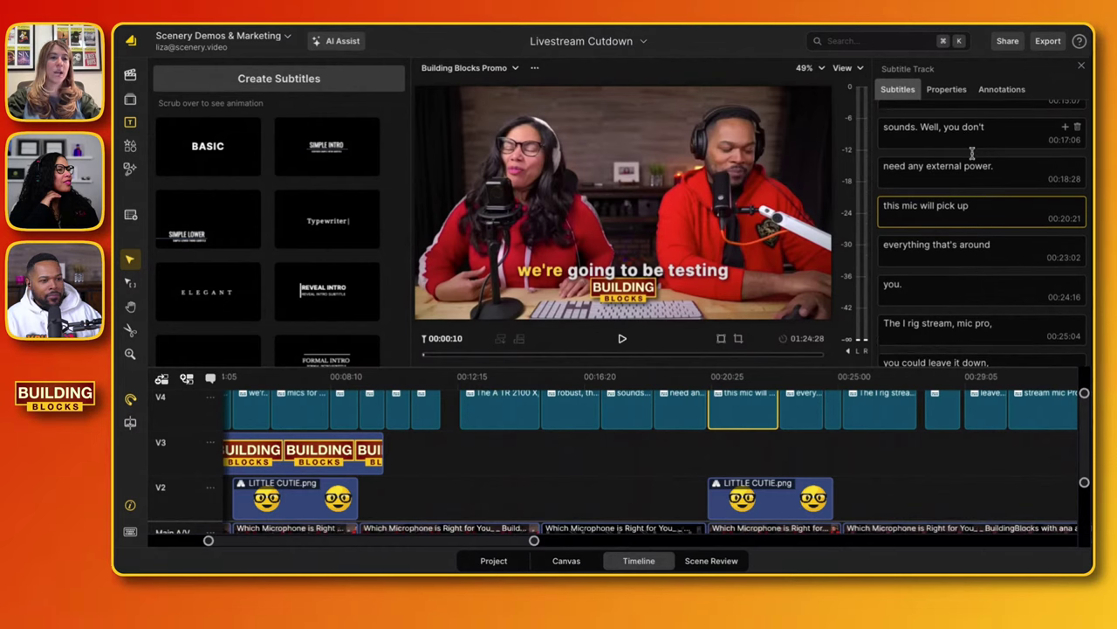
pyautogui.click(967, 206)
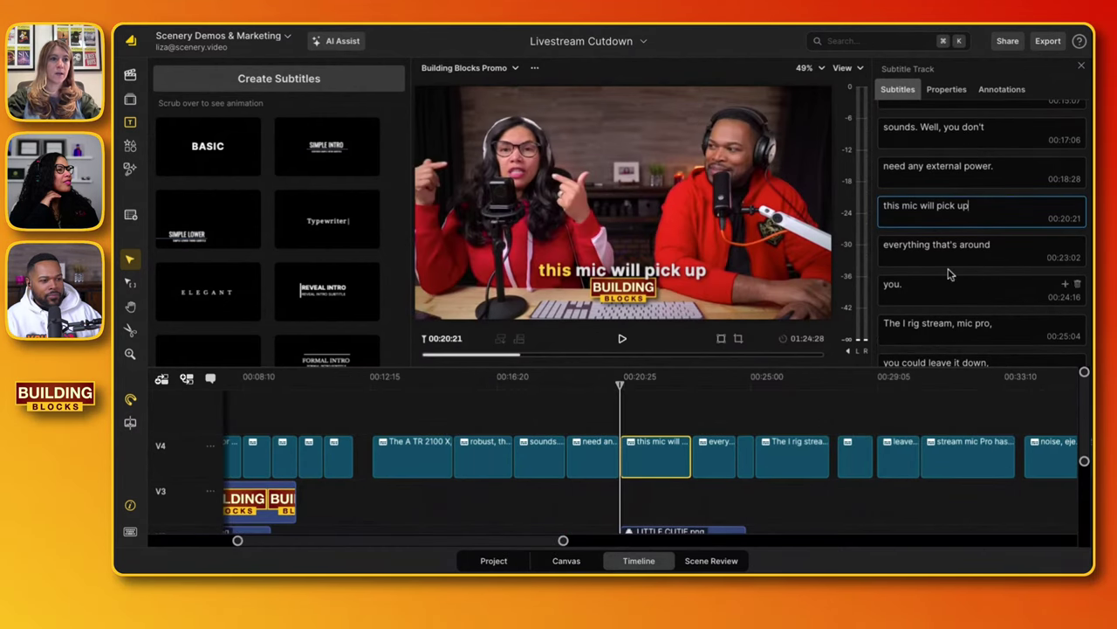
pyautogui.scroll(-2, 952, 274)
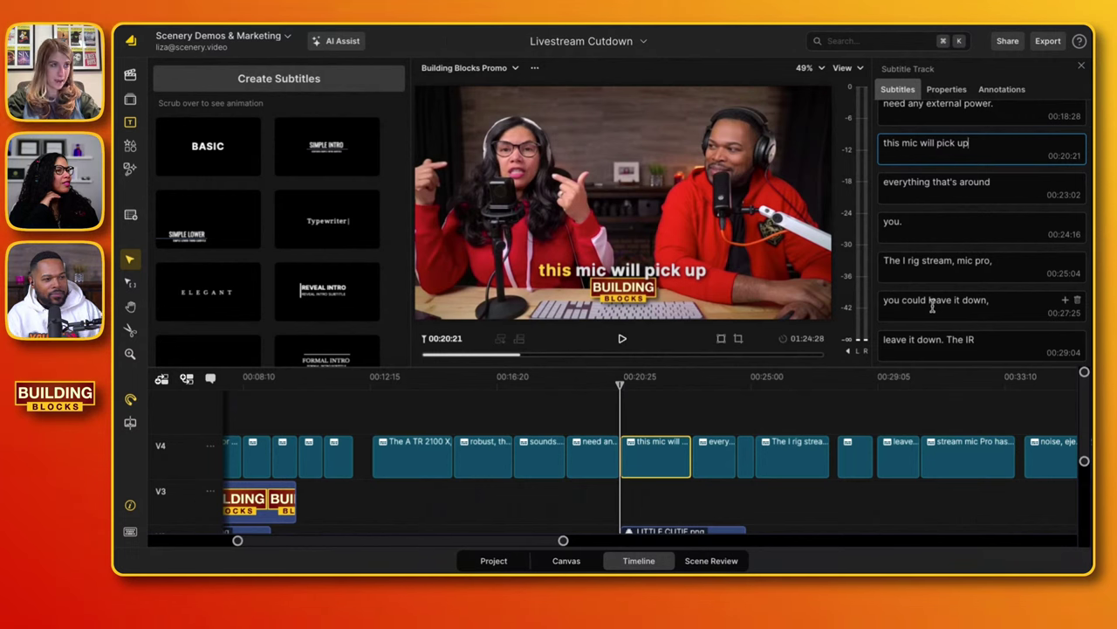
# - Move the subtitles up in the frame at 00:21:13 so they clear the Building Blocks logo, and check other clips
pyautogui.click(643, 410)
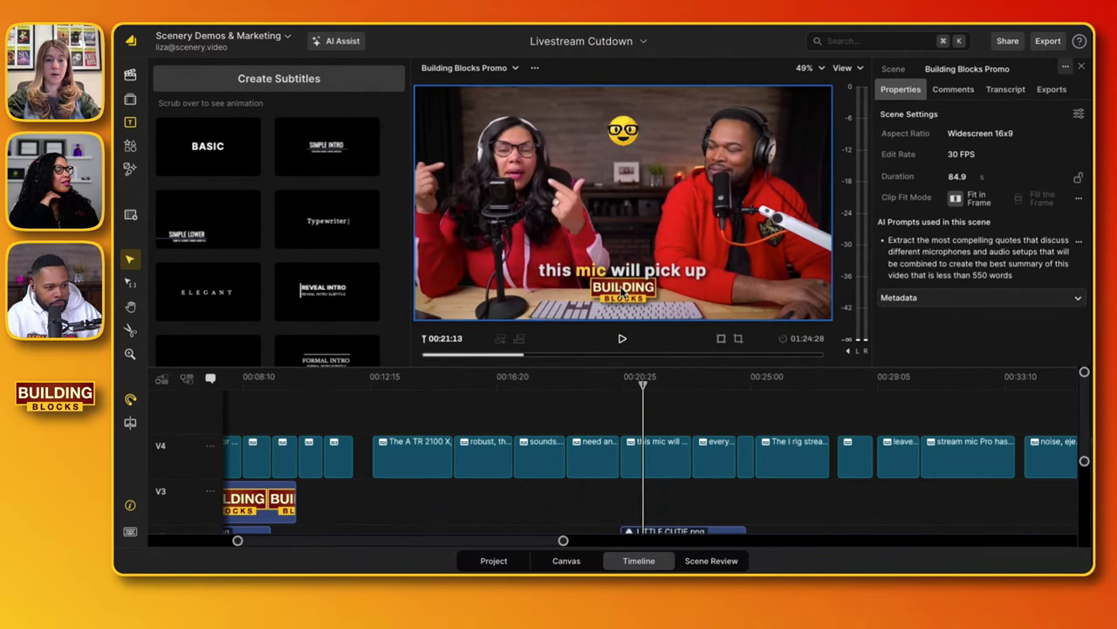
pyautogui.click(623, 271)
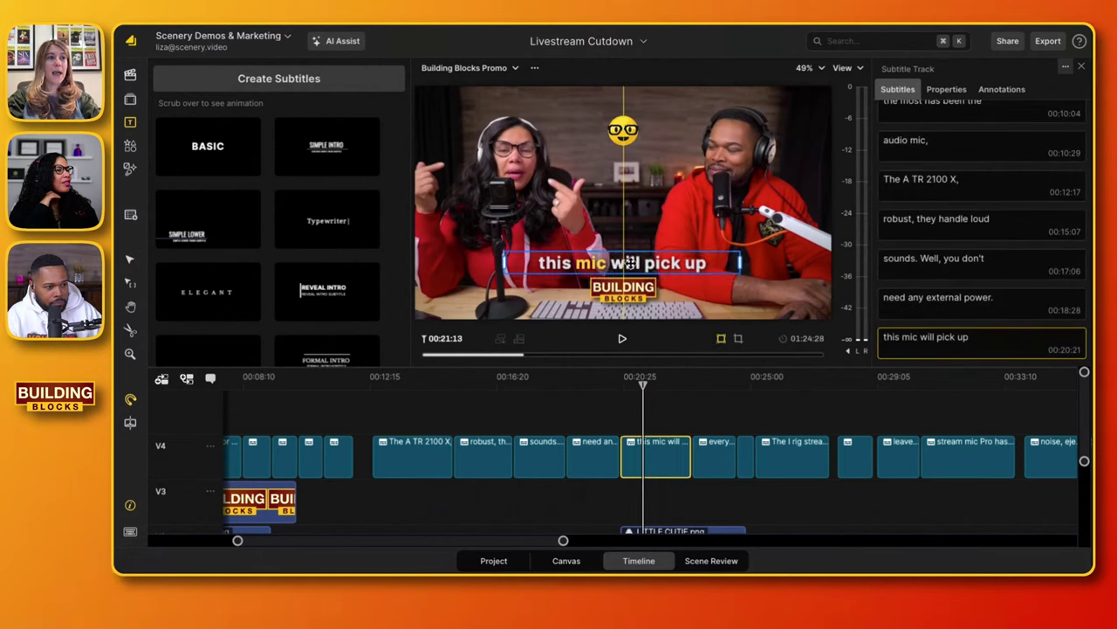
pyautogui.moveTo(624, 271); pyautogui.dragTo(629, 244)
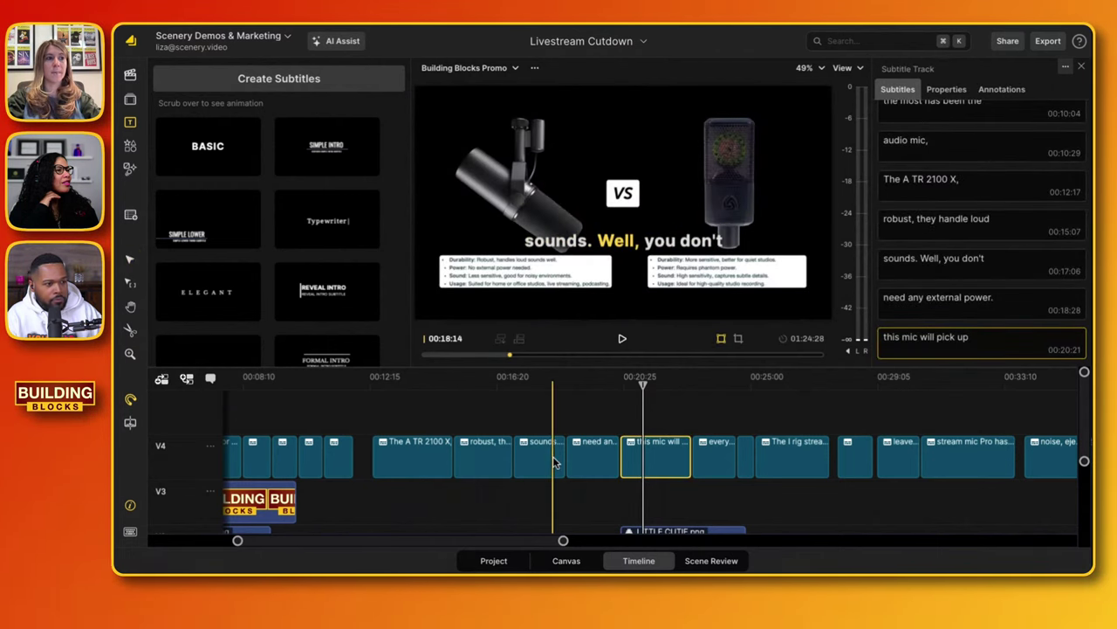
pyautogui.scroll(-3, 551, 458)
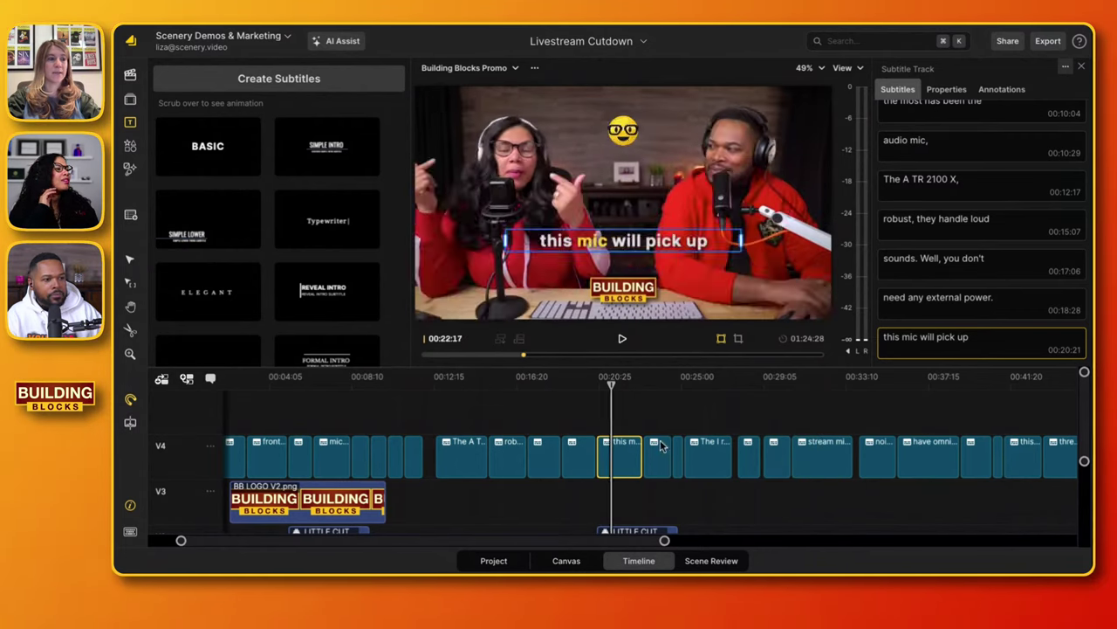
# - Save #81220B and #FBC621 as team colors and use #FBC621 as the subtitle track's word highlight color
pyautogui.click(957, 94)
pyautogui.click(945, 189)
pyautogui.scroll(-2, 944, 227)
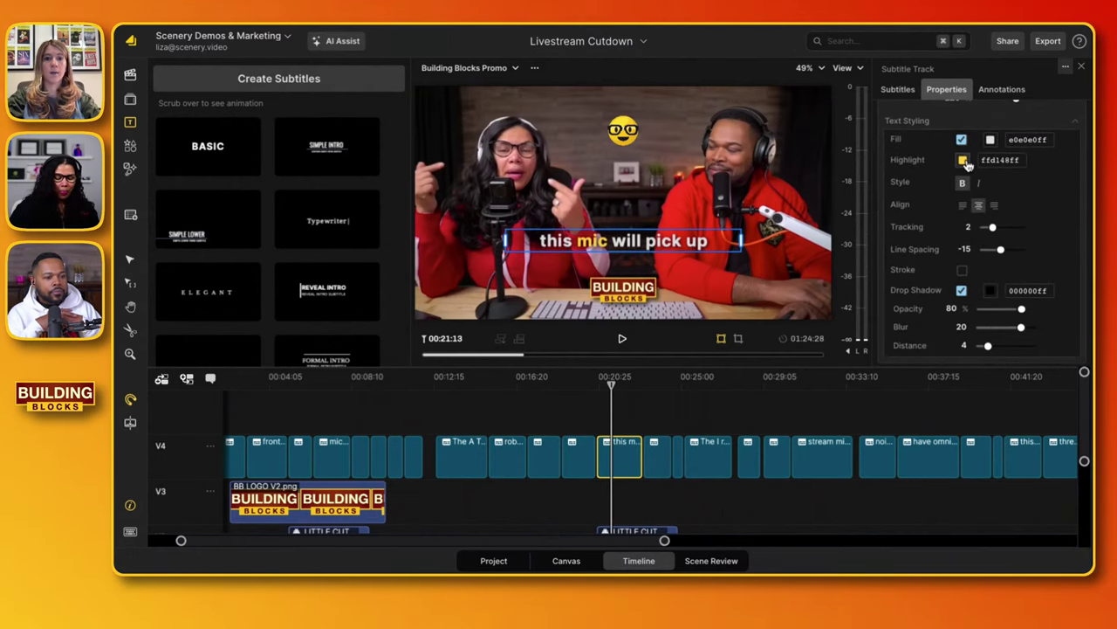
pyautogui.click(963, 161)
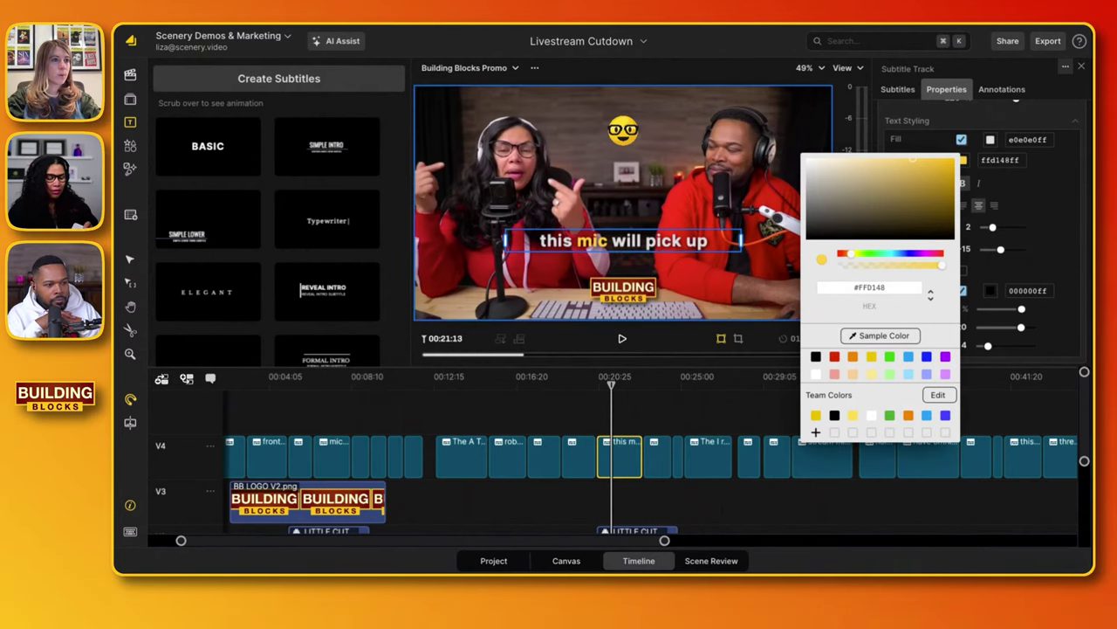
pyautogui.write('#81220B')
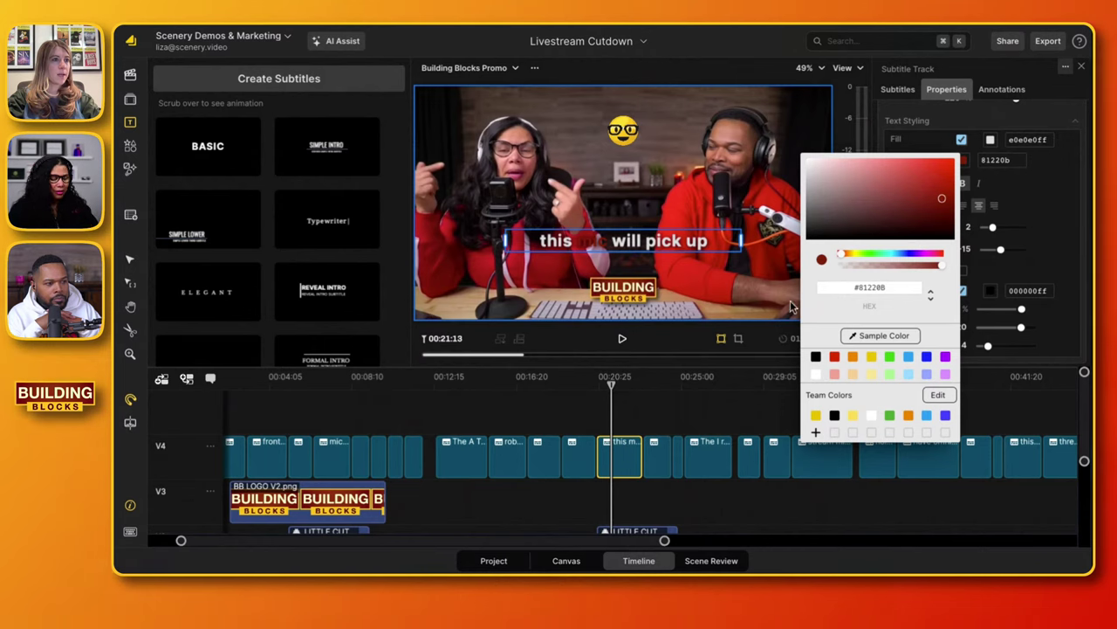
pyautogui.click(815, 432)
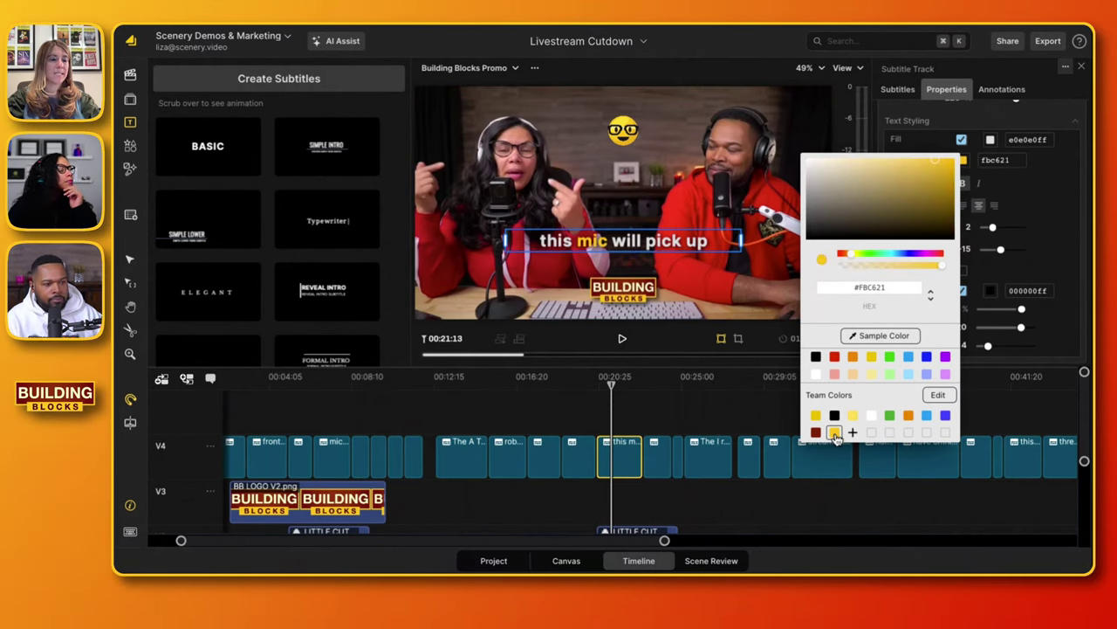
pyautogui.click(633, 403)
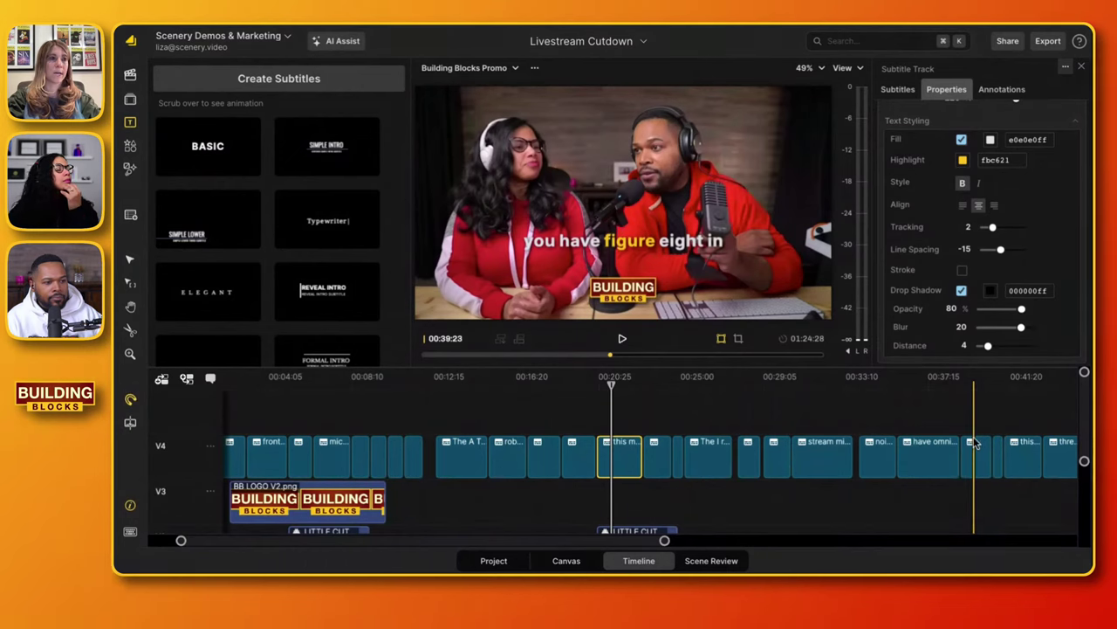
# - Set the subtitle font size to 160.2% and look through the font choices and the drop shadow and box settings
pyautogui.scroll(2, 1012, 175)
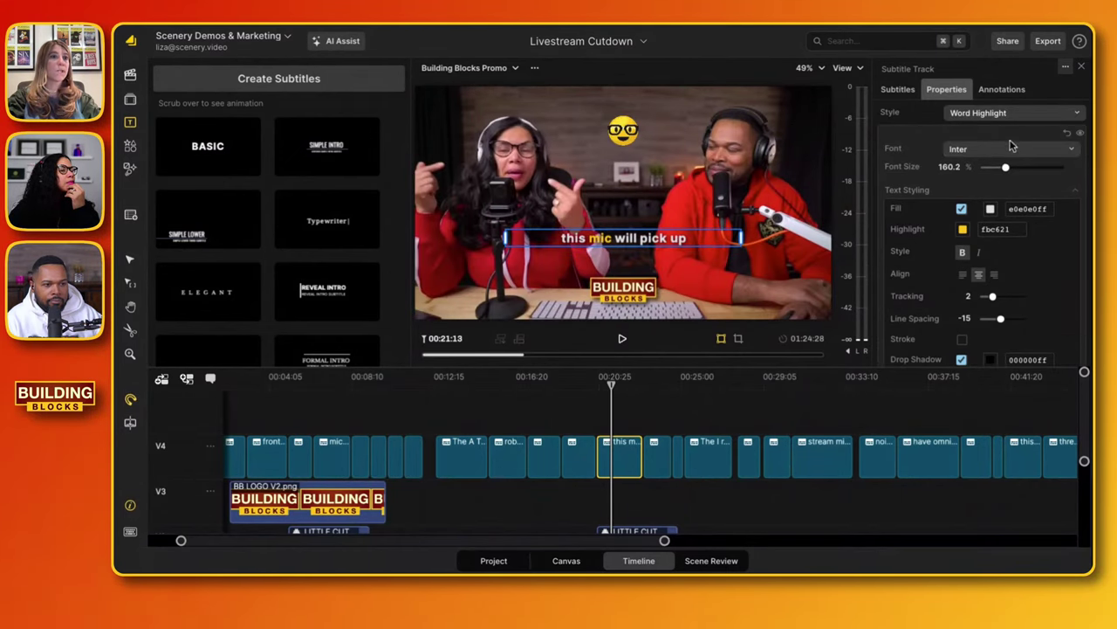
pyautogui.click(1011, 149)
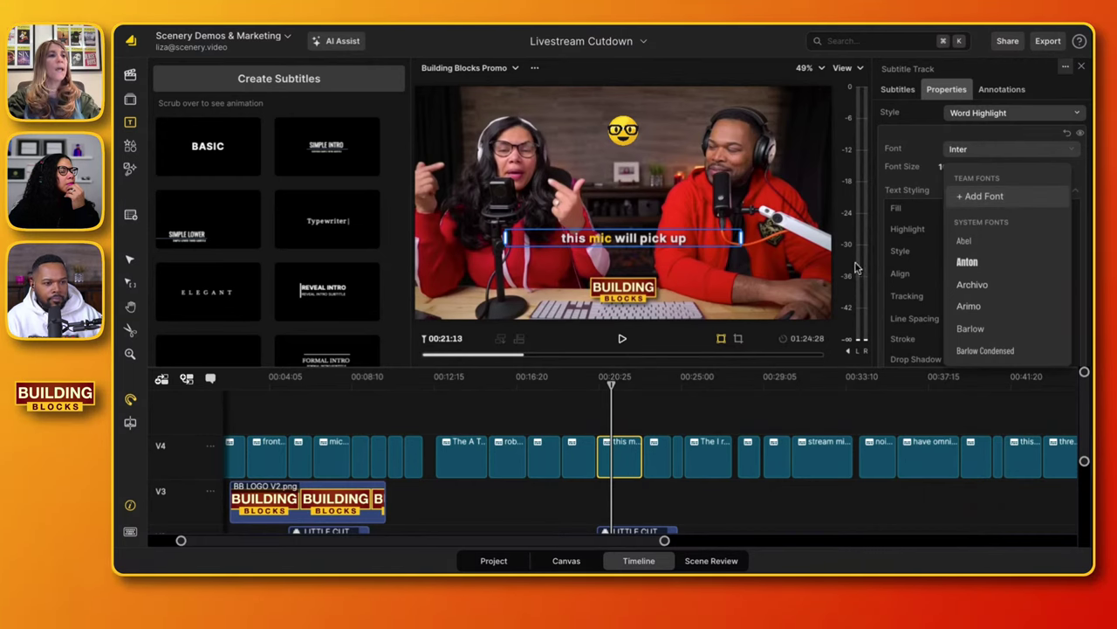
pyautogui.click(918, 159)
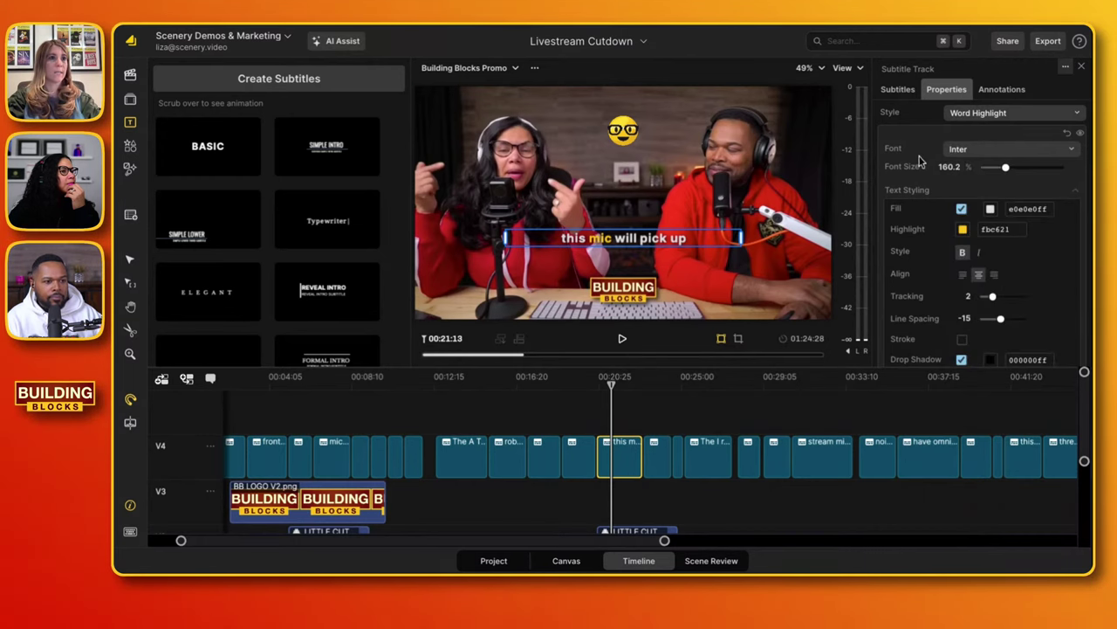
pyautogui.scroll(-5, 924, 187)
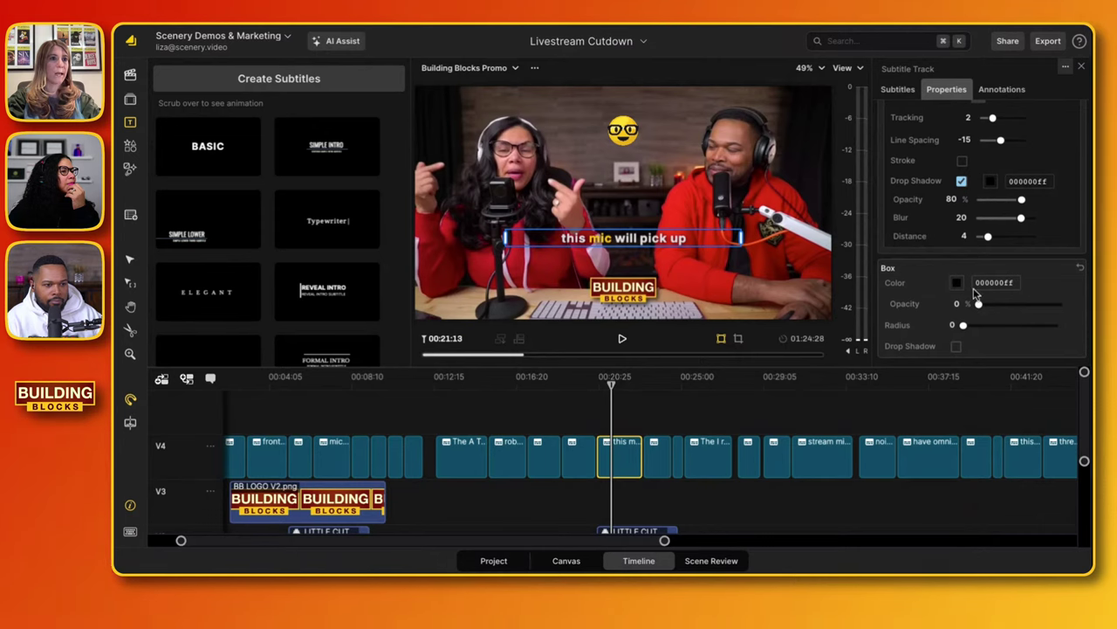
# - Give the subtitle box a 37.9% opacity and a 22.5 radius, checking it against another clip
pyautogui.moveTo(979, 303); pyautogui.dragTo(1063, 304)
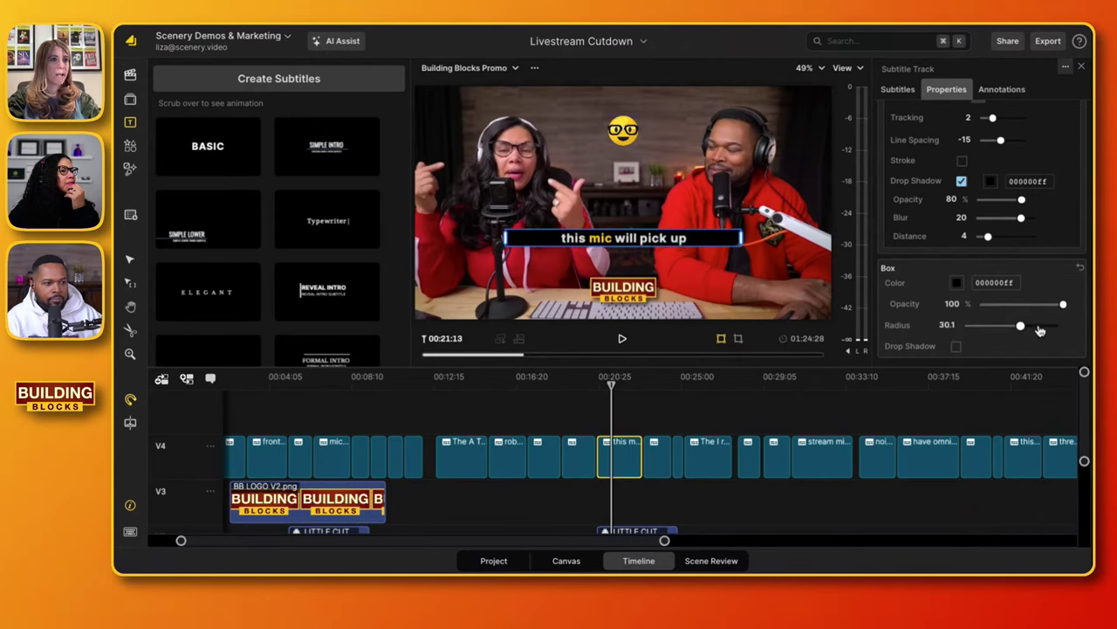
pyautogui.moveTo(1040, 329); pyautogui.dragTo(1005, 326)
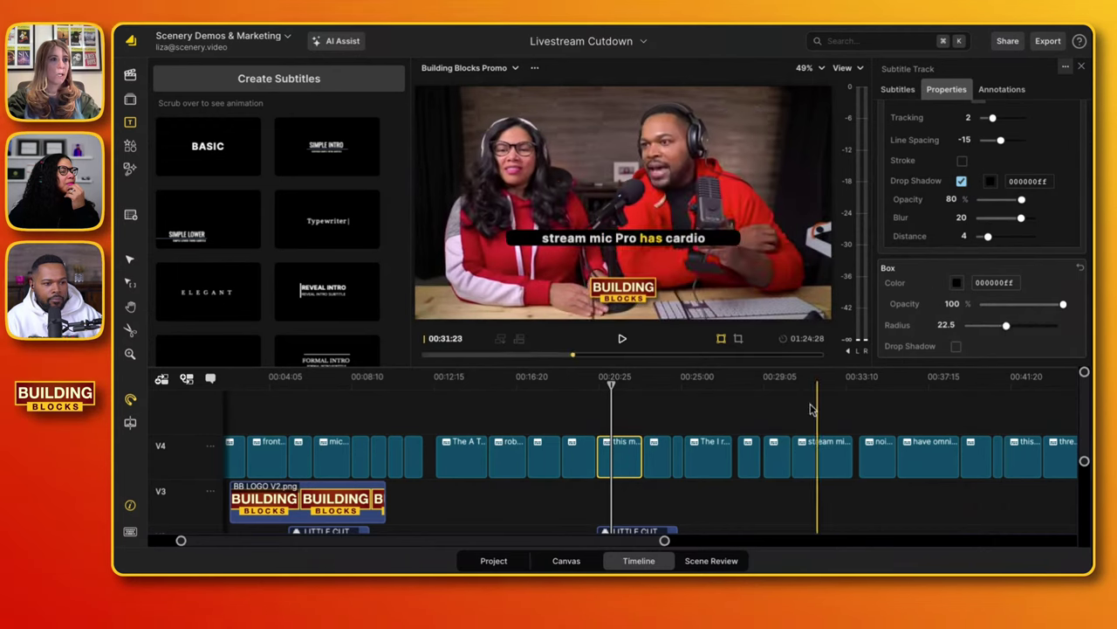
pyautogui.click(809, 409)
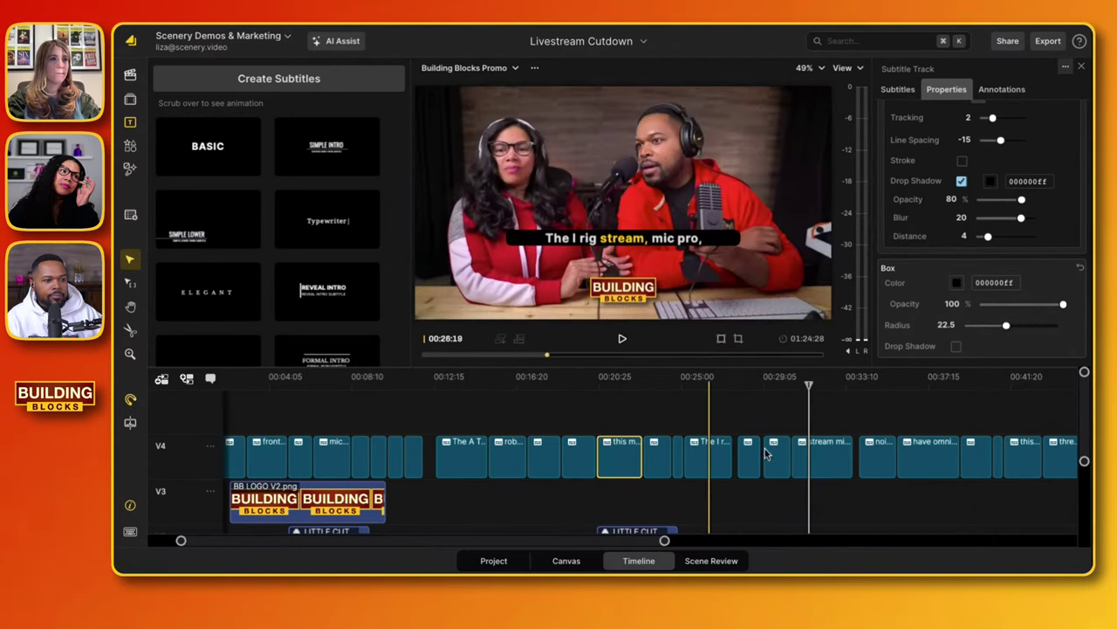
pyautogui.moveTo(1035, 309); pyautogui.dragTo(1011, 304)
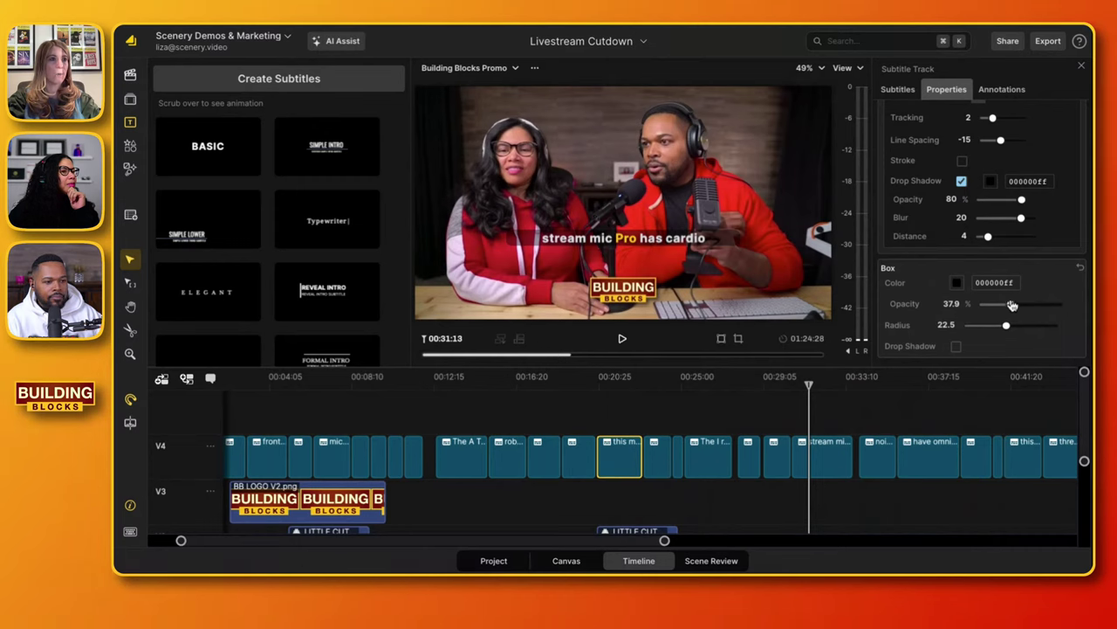
# - Lower the subtitles in the frame to just above the Building Blocks logo and check the placement on other clips
pyautogui.click(729, 241)
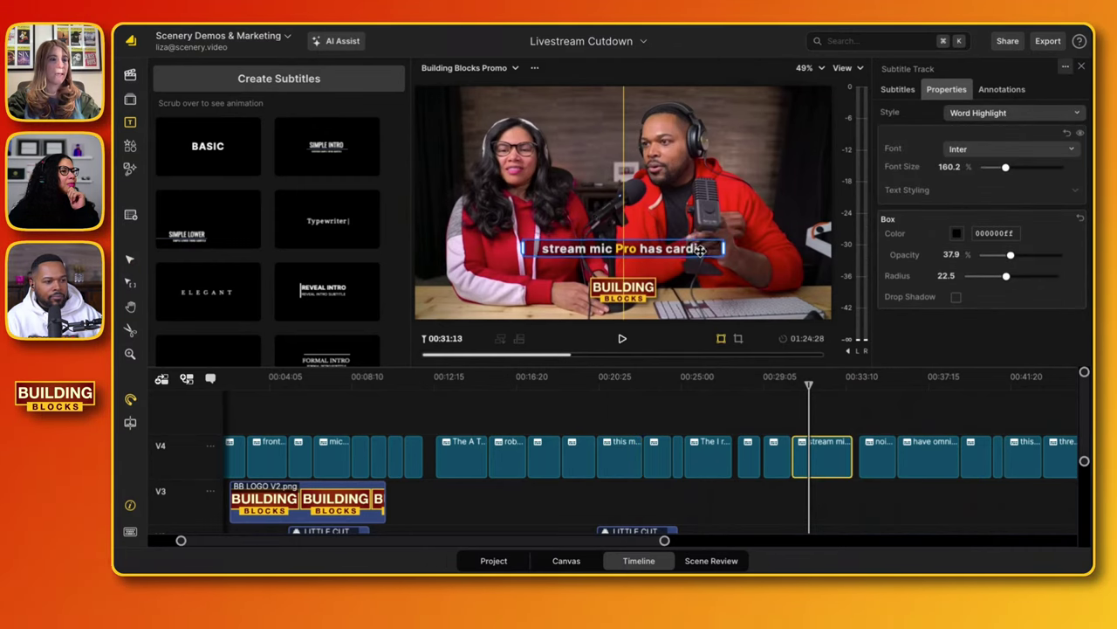
pyautogui.click(714, 421)
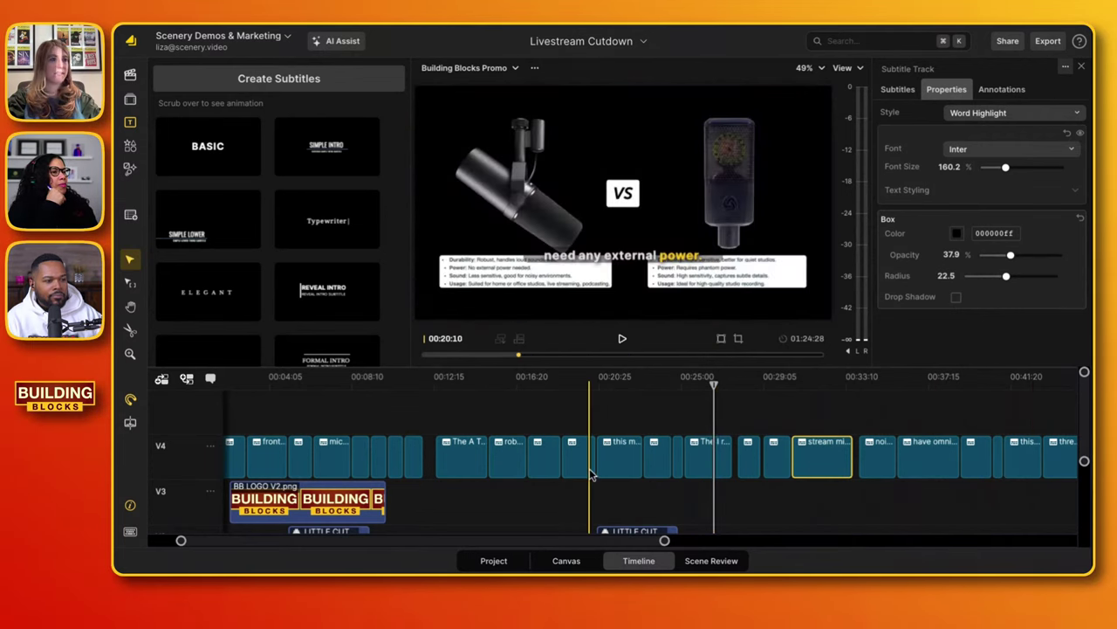
pyautogui.scroll(-3, 550, 462)
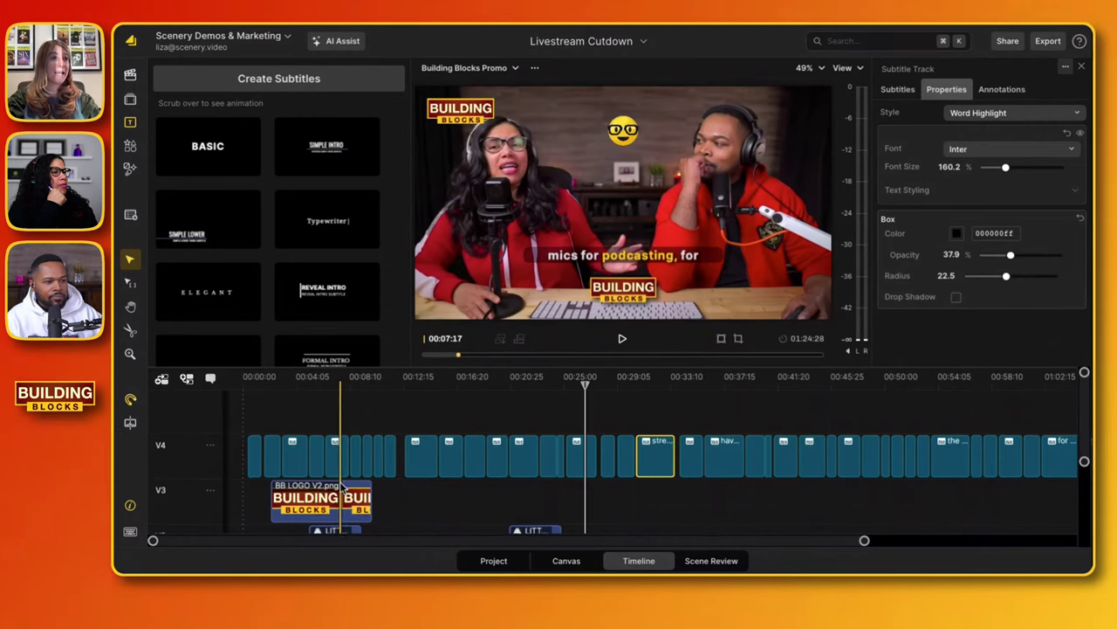
pyautogui.scroll(-1, 350, 484)
pyautogui.scroll(-1, 342, 489)
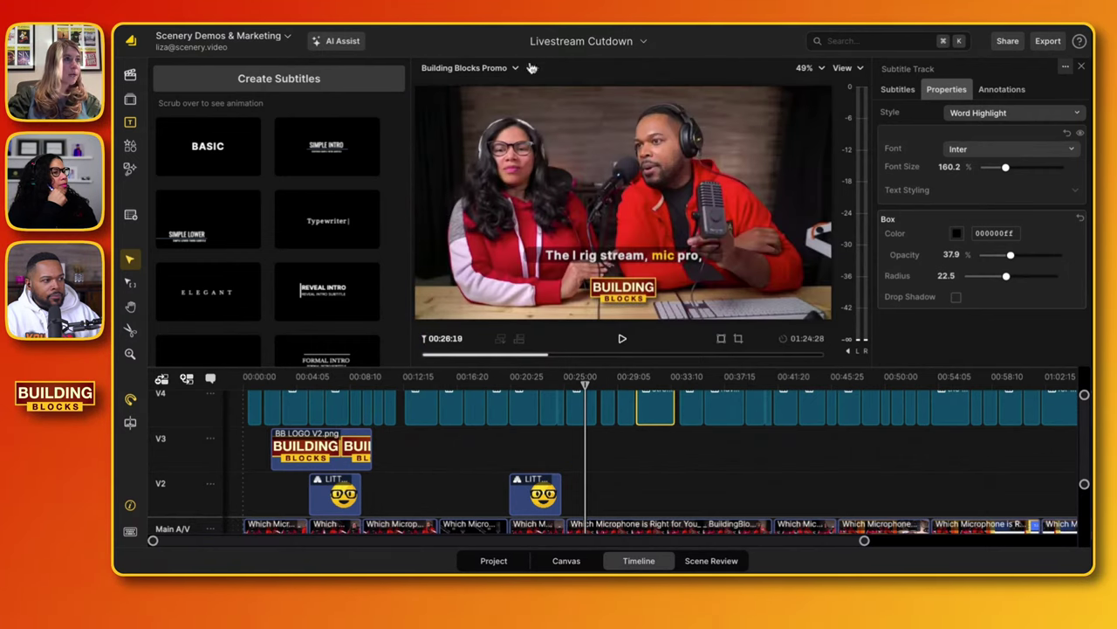
# - Duplicate the Building Blocks Promo scene and find the copy among the project's scenes
pyautogui.click(533, 67)
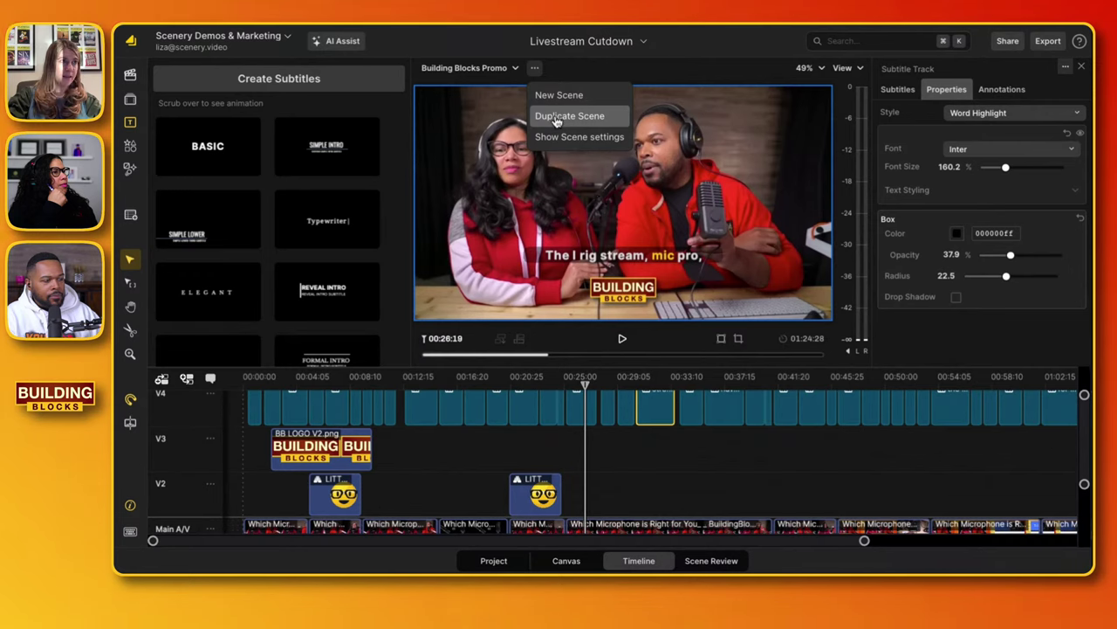
pyautogui.click(556, 119)
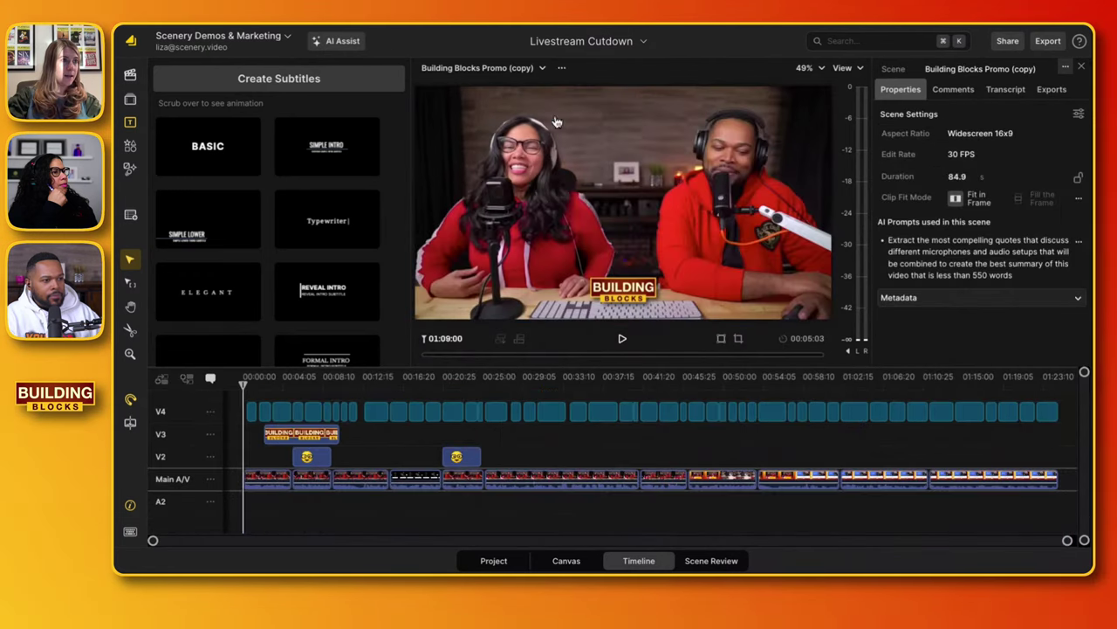
pyautogui.click(1043, 68)
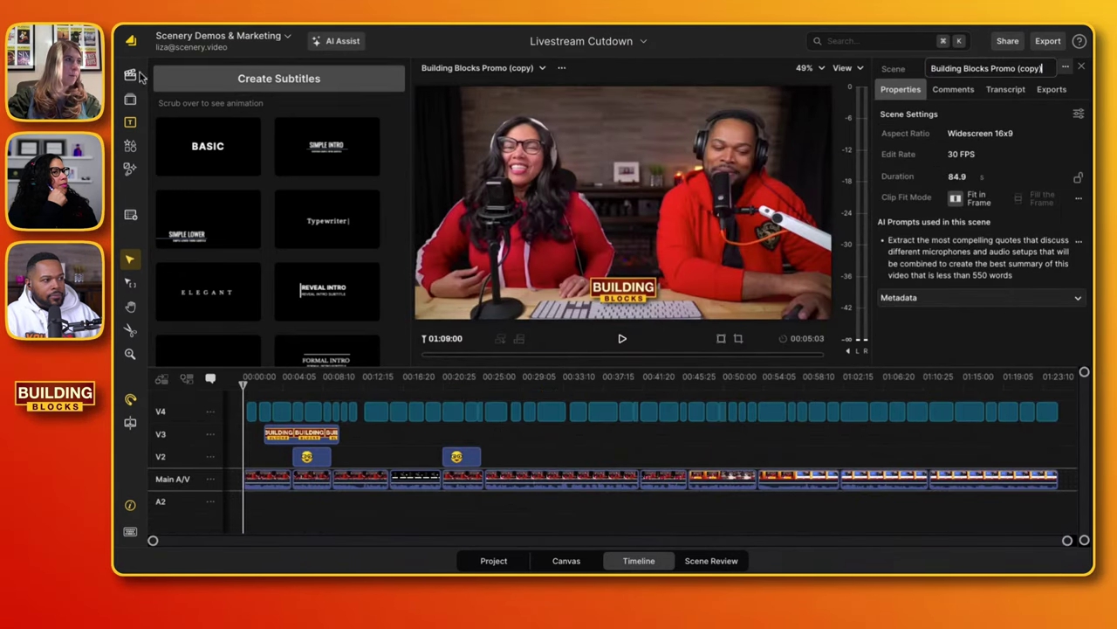
pyautogui.click(130, 76)
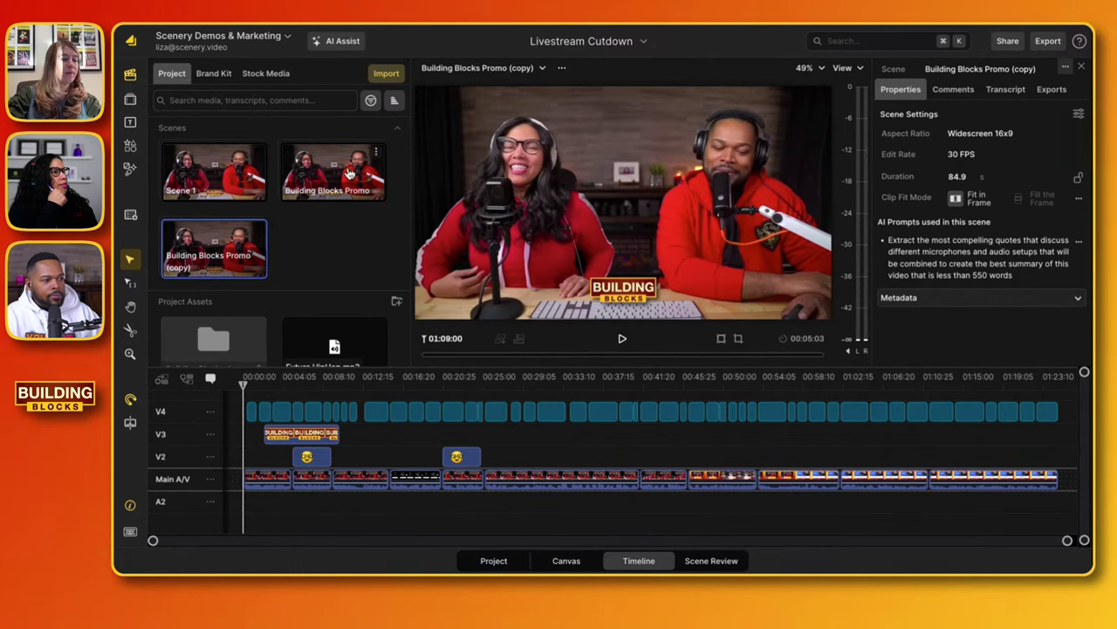
pyautogui.click(485, 67)
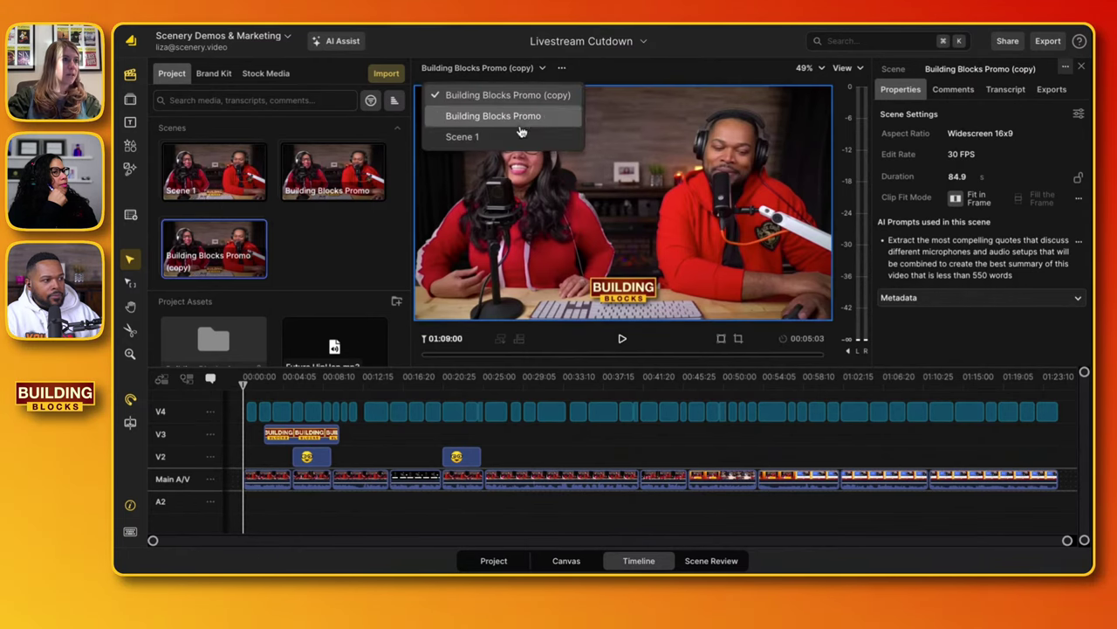
# - Rename the duplicated scene as Building Blocks Promo_TikTok
pyautogui.click(1026, 70)
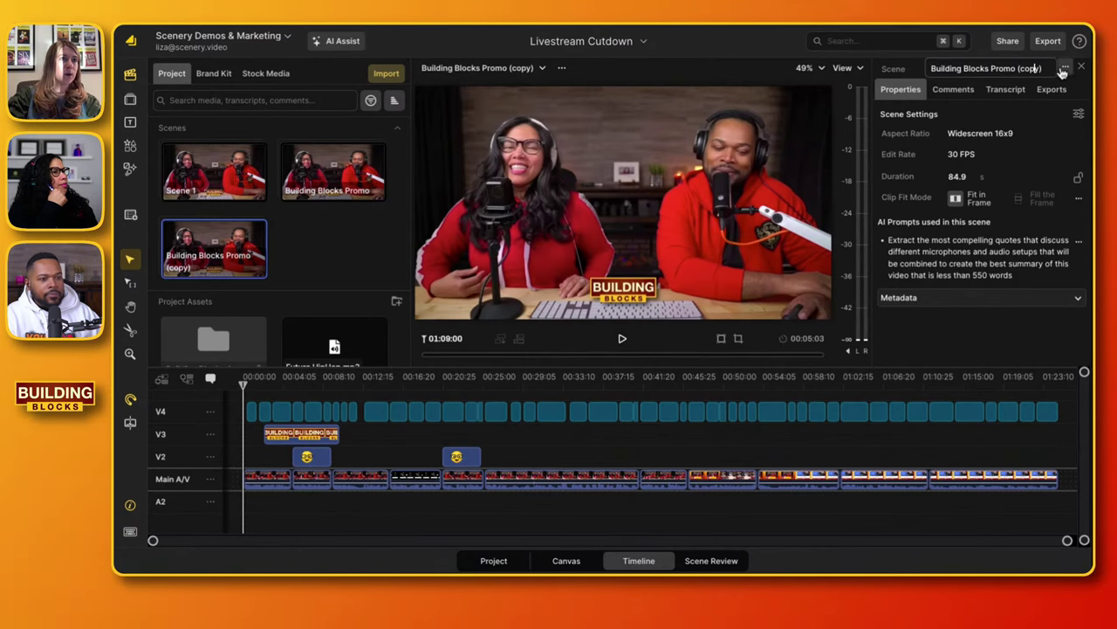
pyautogui.press('BackSpace')
pyautogui.press('BackSpace')
pyautogui.press('BackSpace')
pyautogui.press('BackSpace')
pyautogui.press('BackSpace')
pyautogui.press('BackSpace')
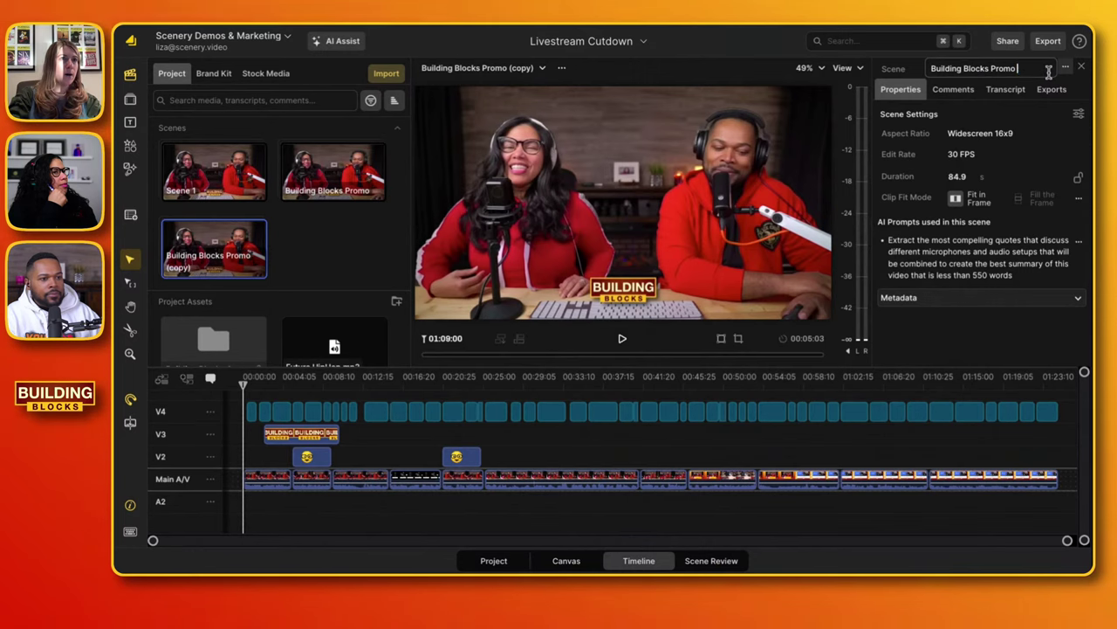
pyautogui.write('_Tik')
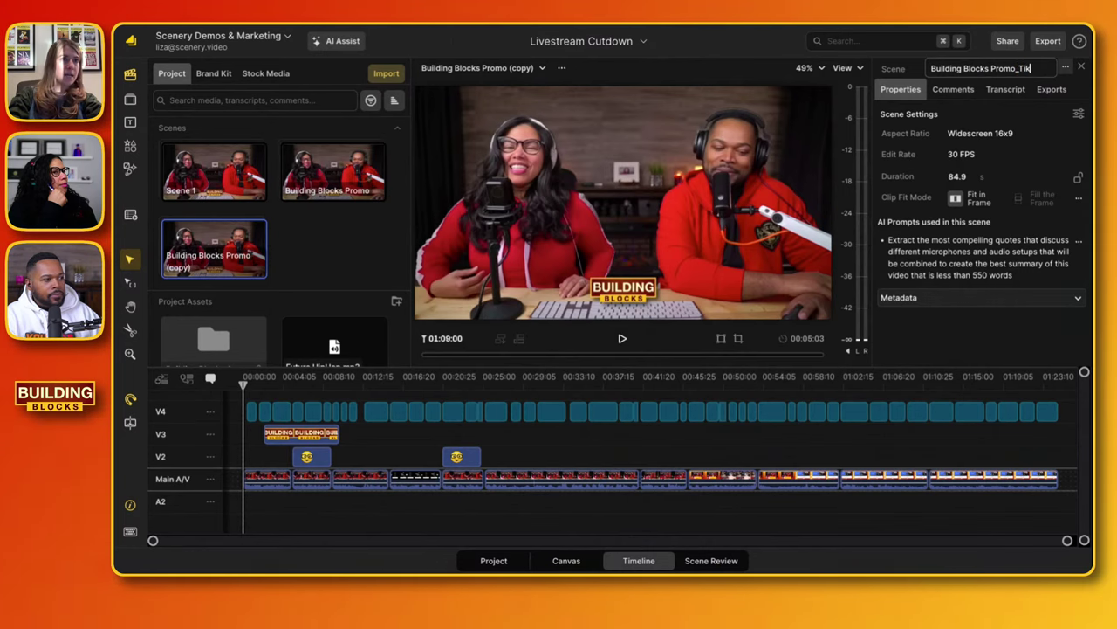
pyautogui.write('Tok')
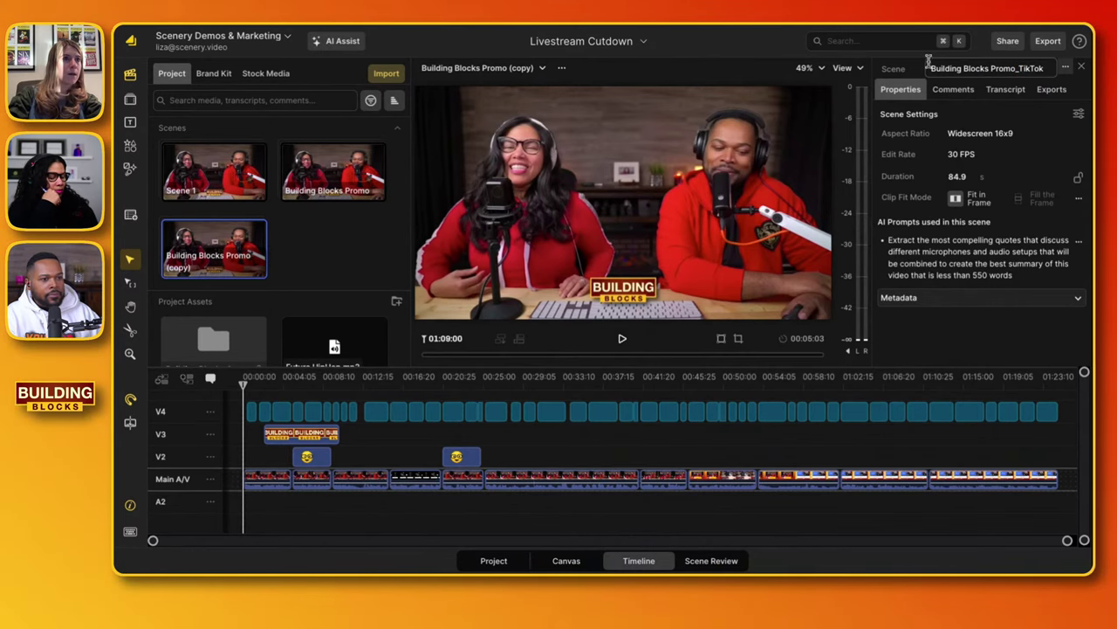
# - Set the TikTok scene's aspect ratio to Portrait 9x16
pyautogui.click(1078, 114)
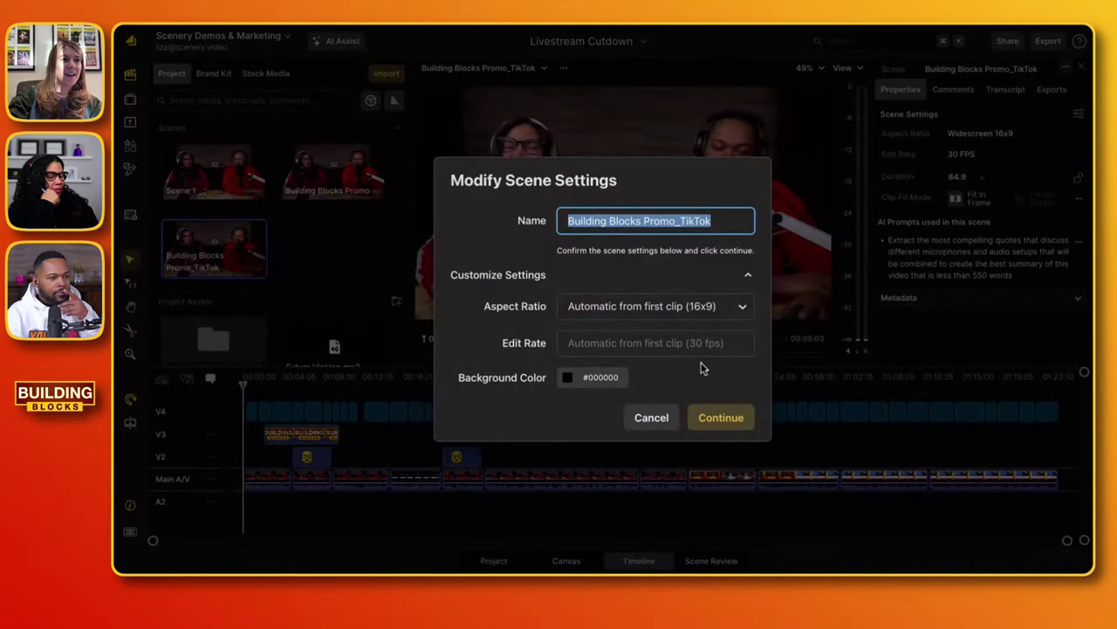
pyautogui.click(698, 307)
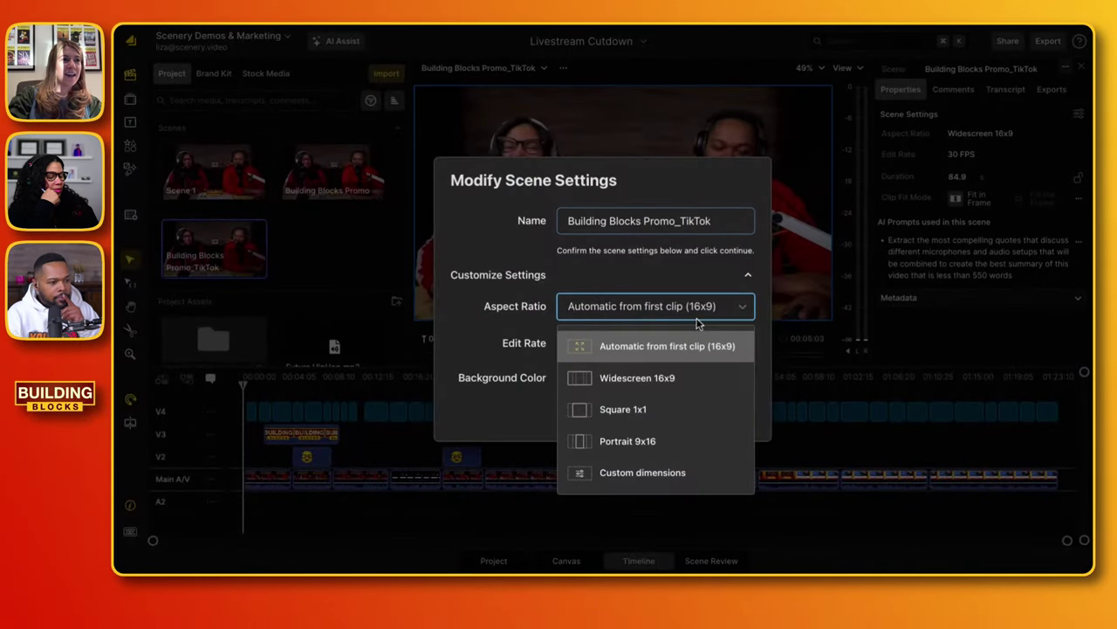
pyautogui.click(661, 442)
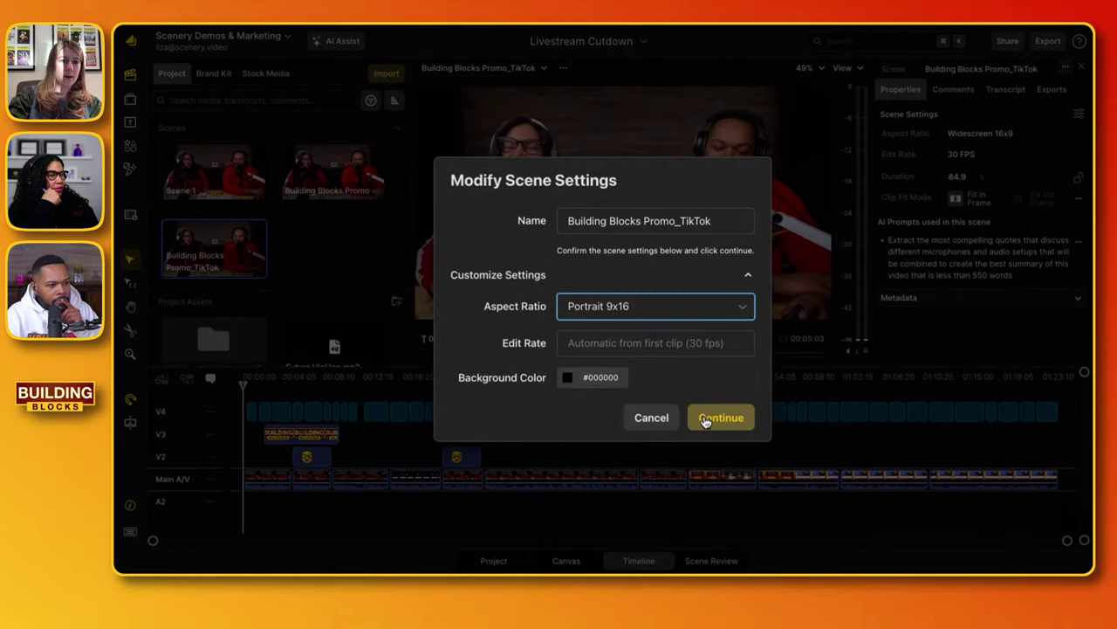
pyautogui.click(706, 421)
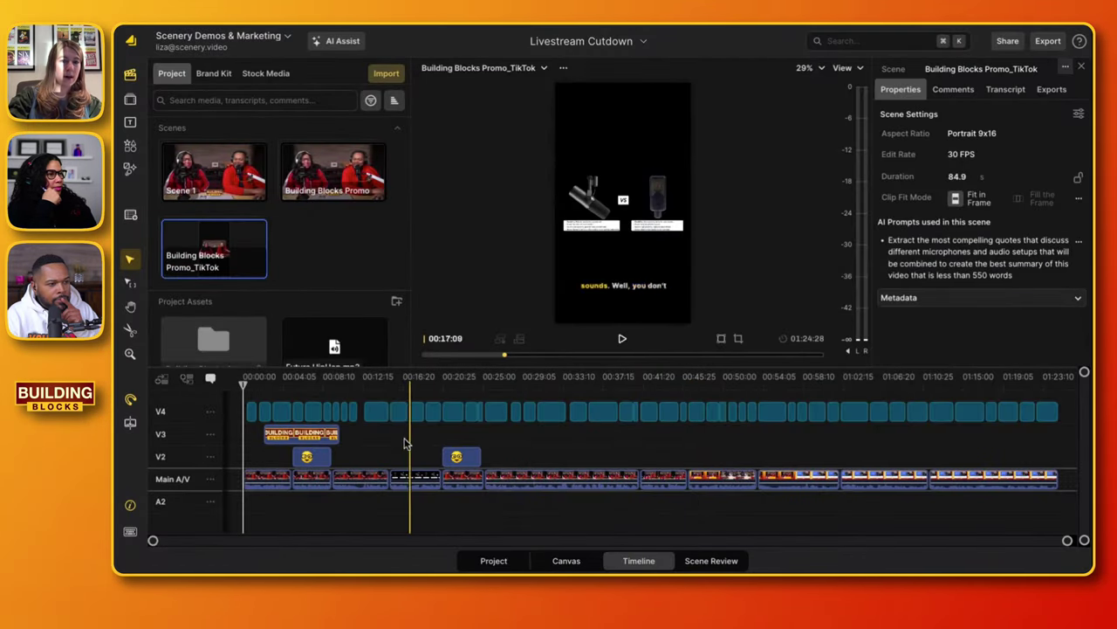
# - Make the second Main A/V clip, at 00:06:04, fill the portrait frame and shift it sideways to reframe it
pyautogui.moveTo(404, 444); pyautogui.dragTo(293, 448)
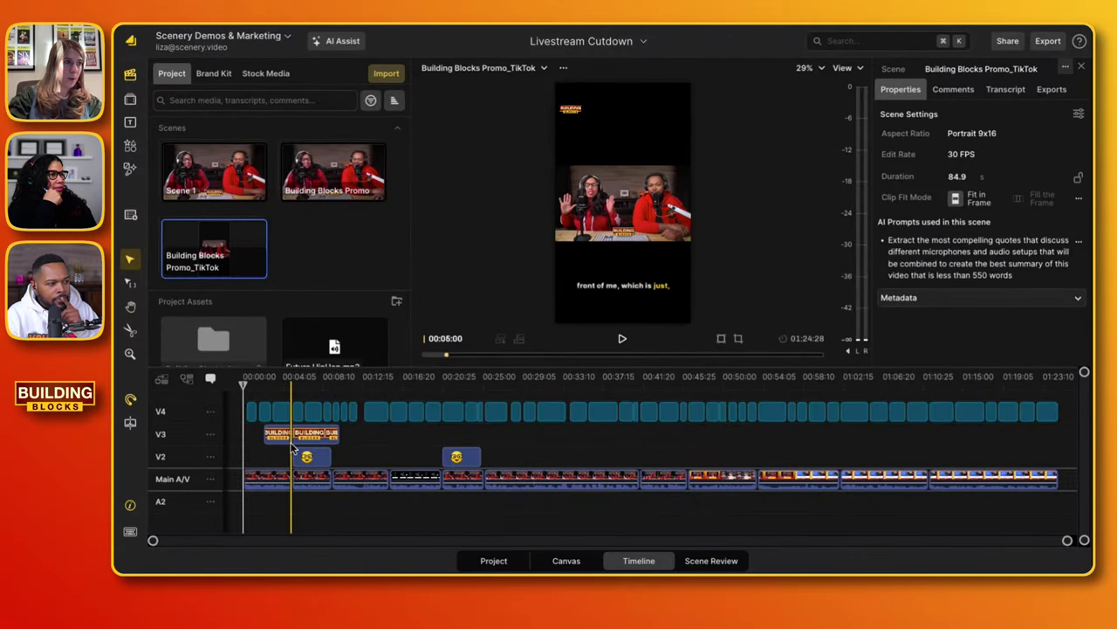
pyautogui.click(305, 436)
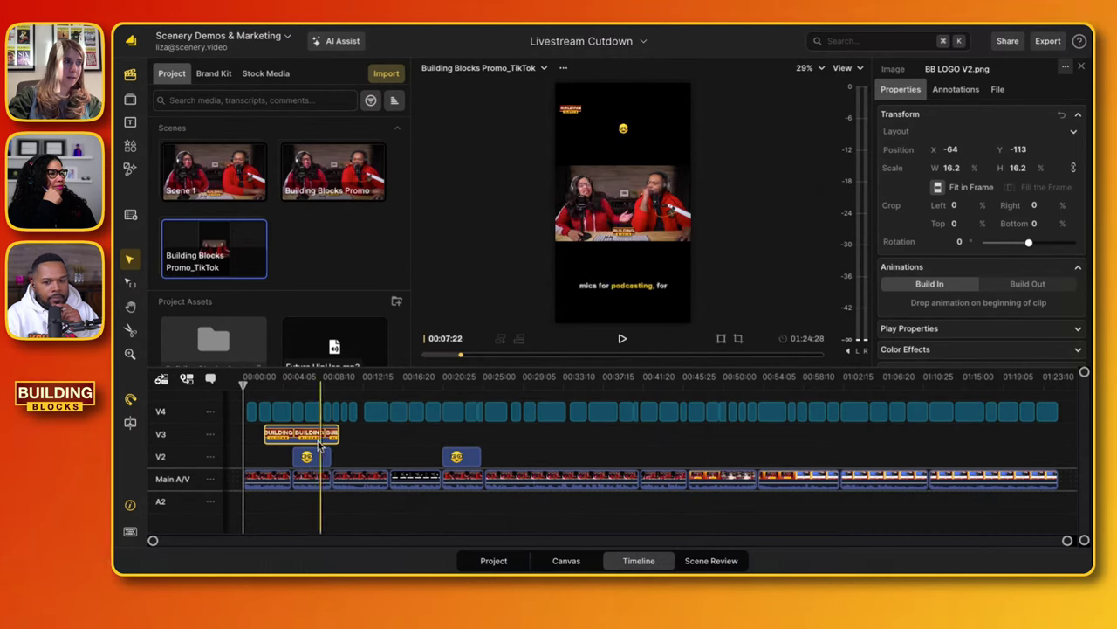
pyautogui.click(302, 388)
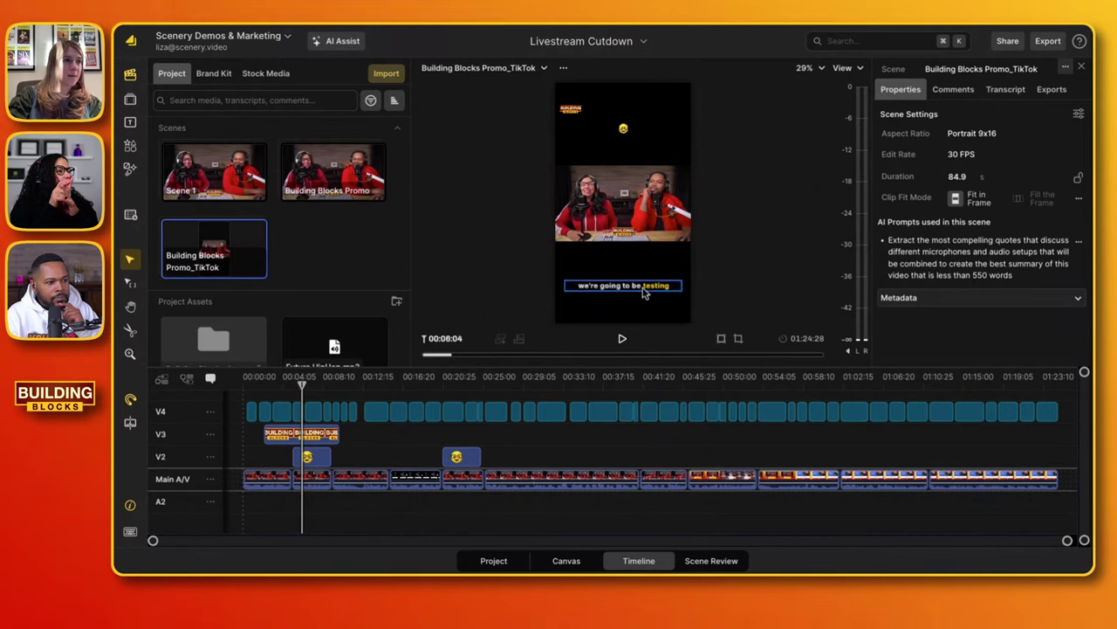
pyautogui.click(319, 478)
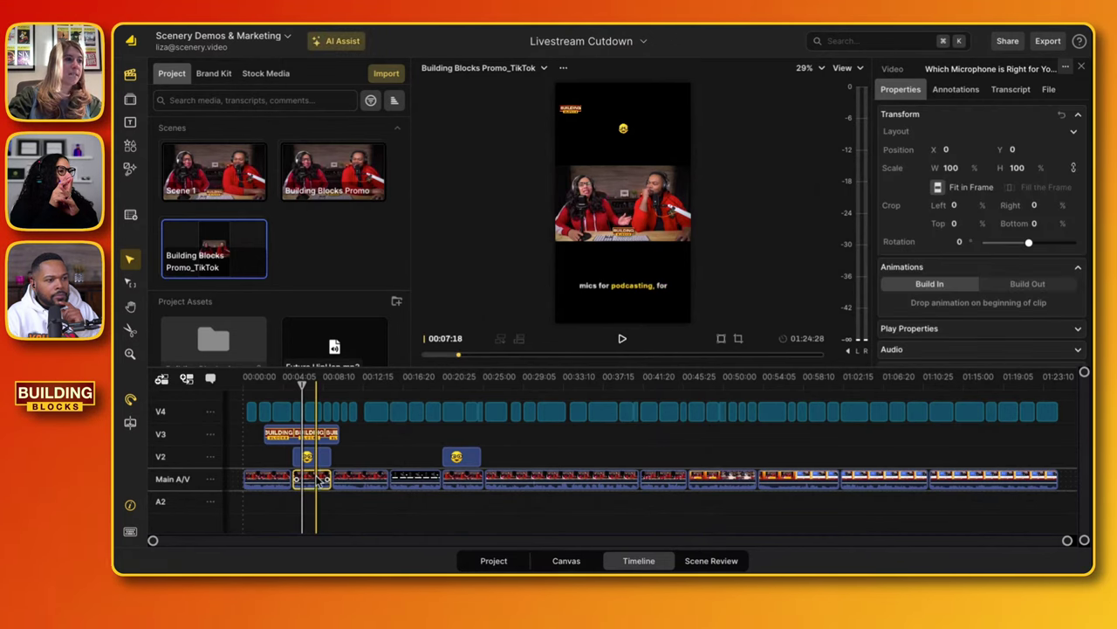
pyautogui.click(1011, 188)
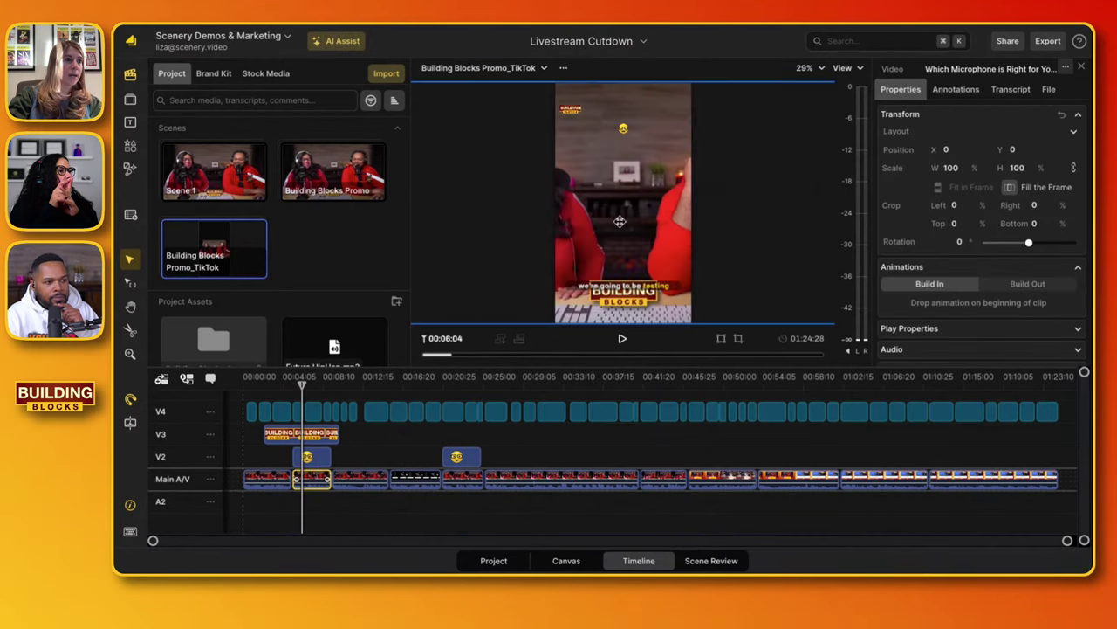
pyautogui.moveTo(721, 226); pyautogui.dragTo(747, 222)
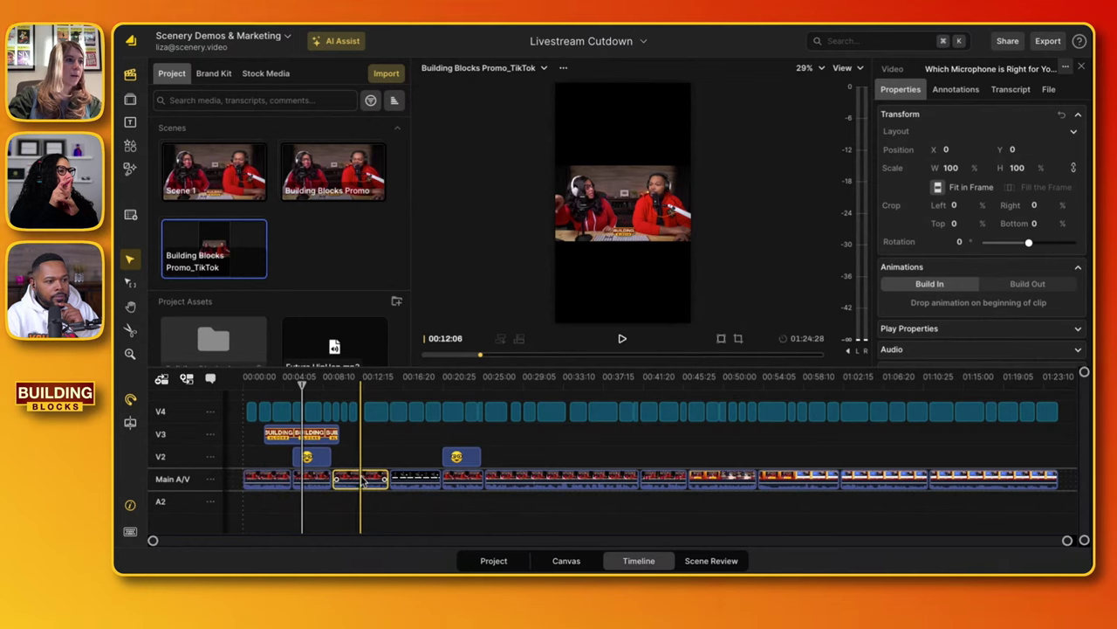
# - Make the third Main A/V clip fill the frame and shift it to about X -158, Y -1 to center the male host
pyautogui.click(367, 434)
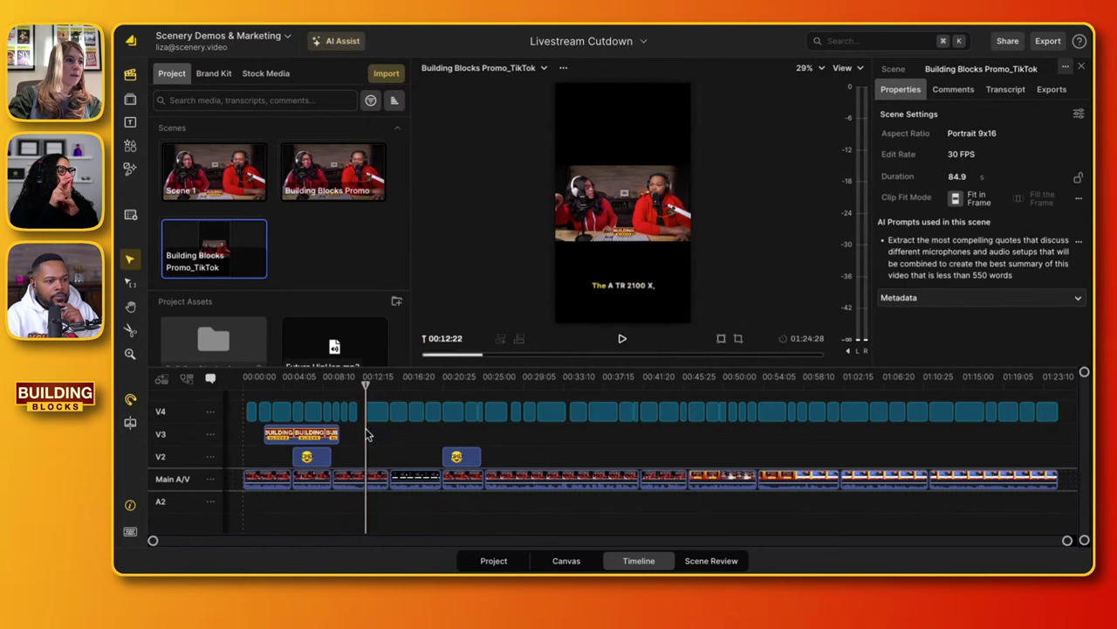
pyautogui.click(380, 473)
pyautogui.click(1011, 188)
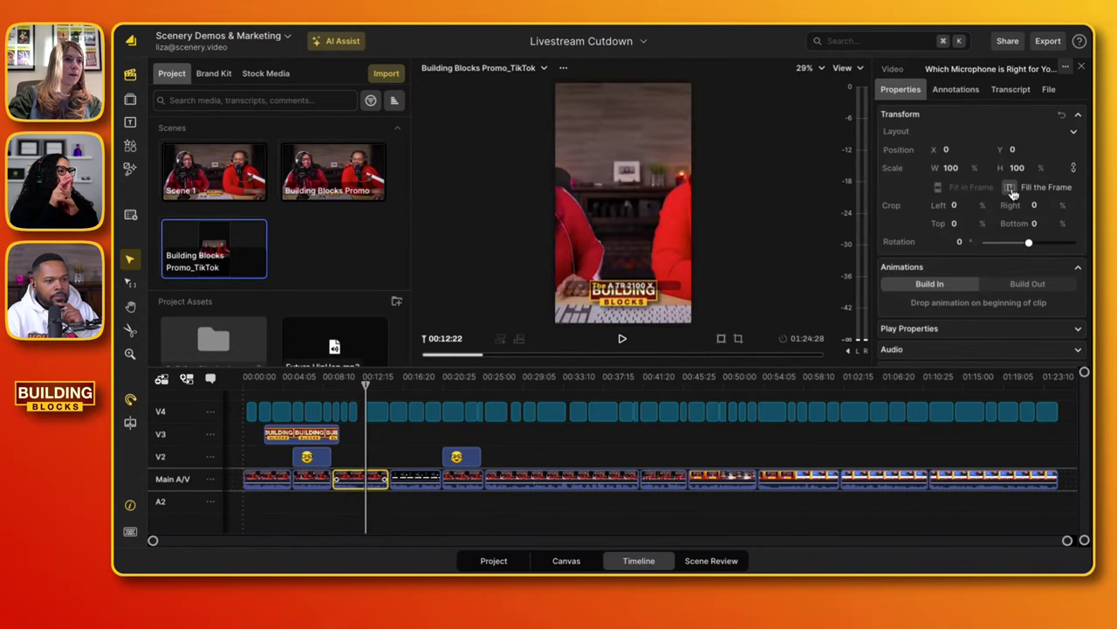
pyautogui.moveTo(654, 251); pyautogui.dragTo(513, 259)
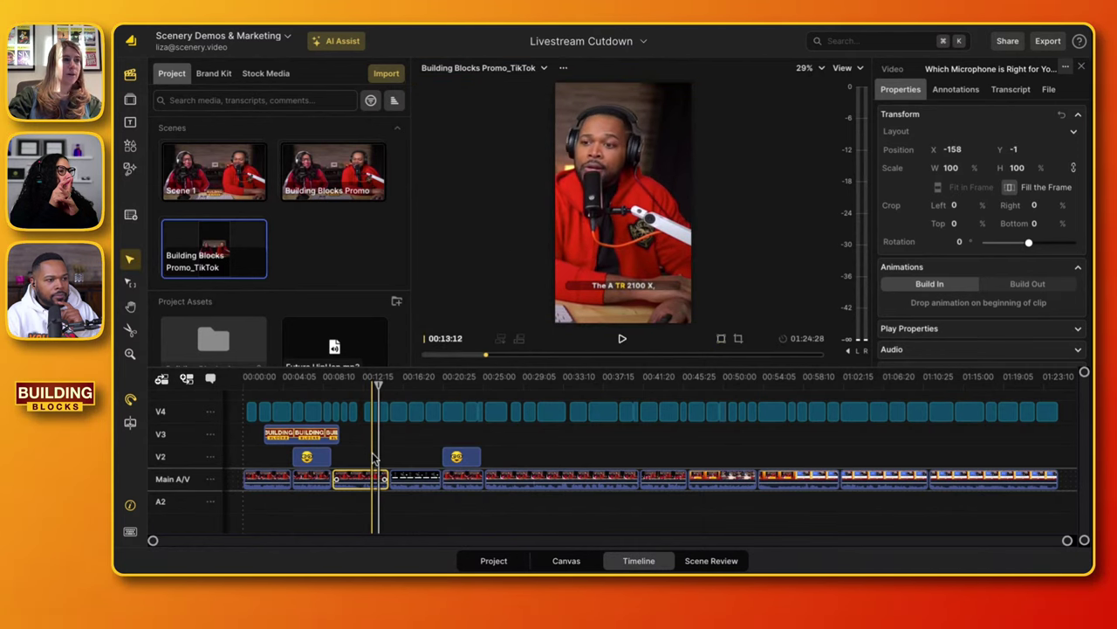
# - Copy the reframed third Main A/V clip and try to paste its transforms onto the long sixth clip
pyautogui.rightClick(364, 479)
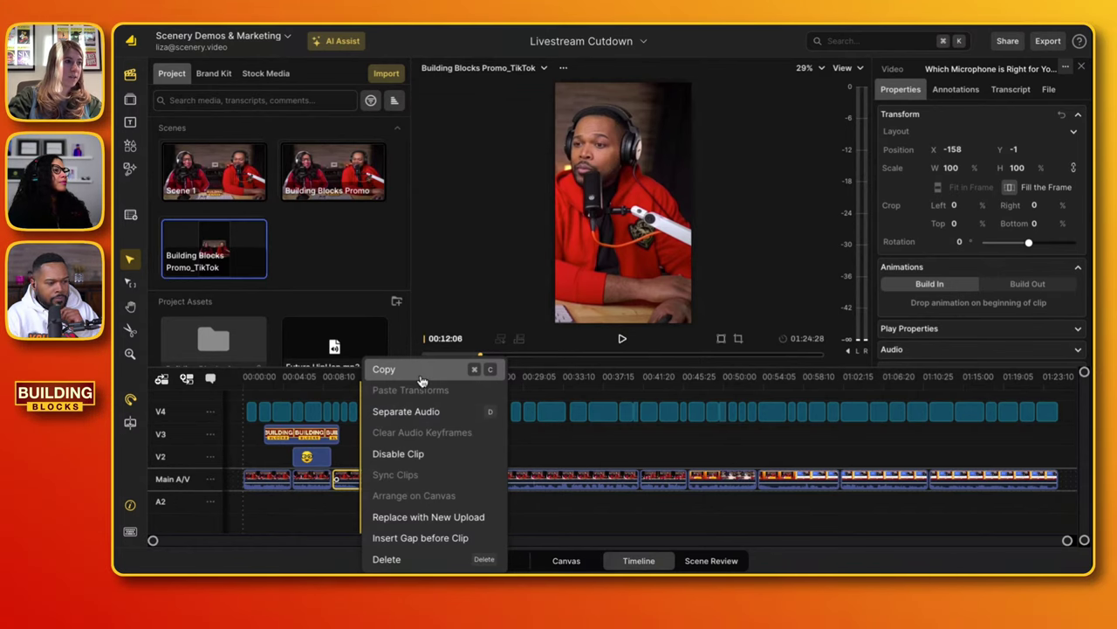
pyautogui.click(420, 375)
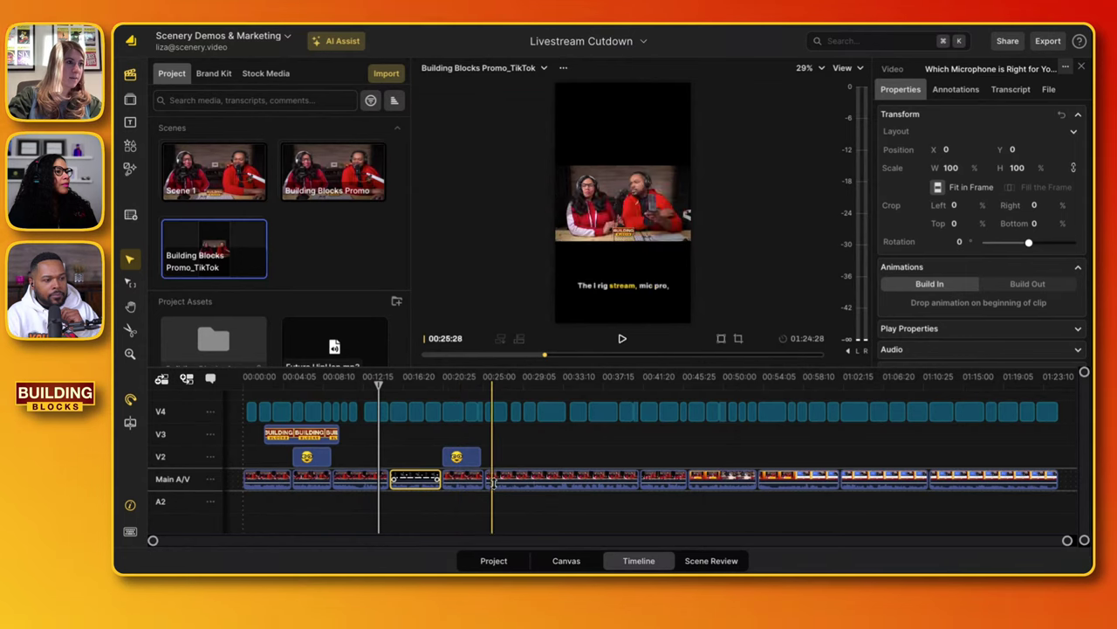
pyautogui.click(557, 479)
pyautogui.rightClick(557, 478)
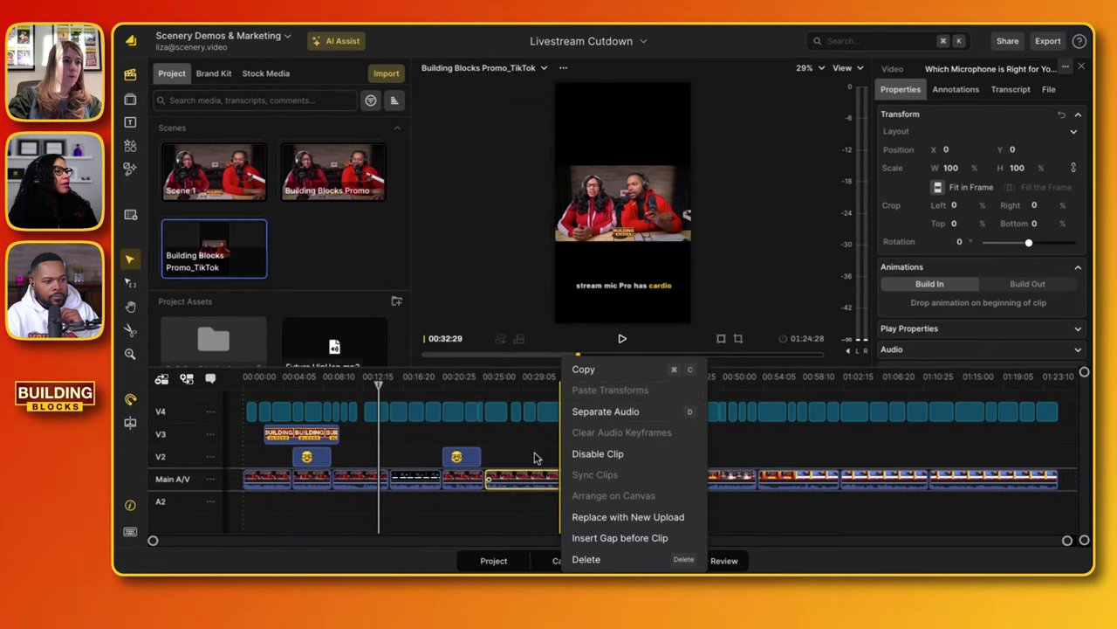
pyautogui.click(536, 457)
# - Copy the third Main A/V clip again and paste its transforms onto the long clip at 00:29:08
pyautogui.click(356, 478)
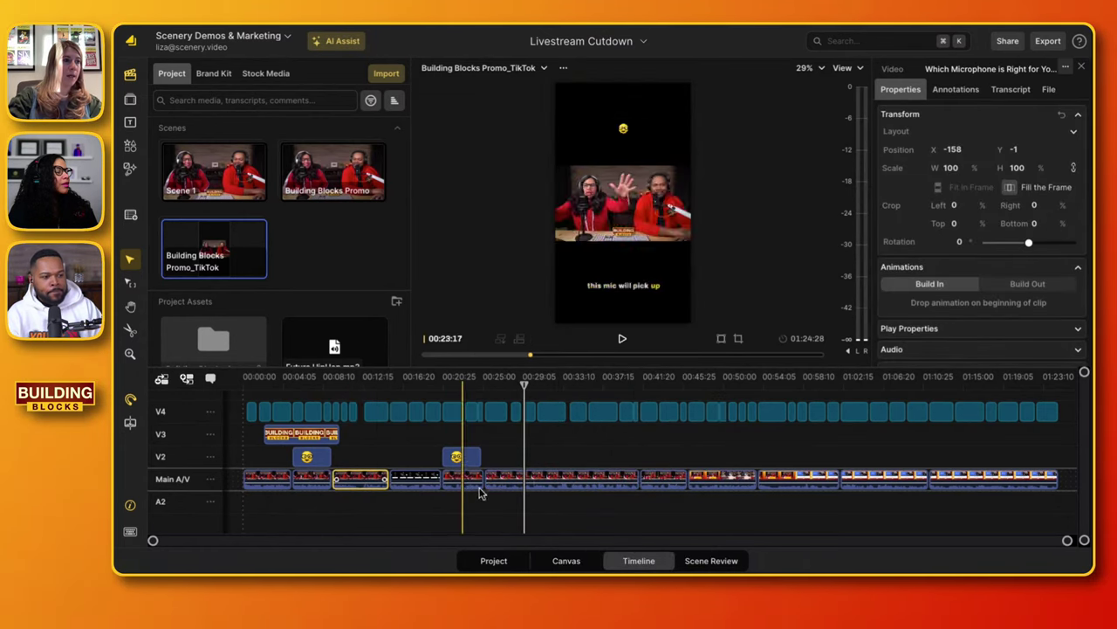
pyautogui.click(521, 479)
pyautogui.rightClick(521, 478)
pyautogui.click(555, 390)
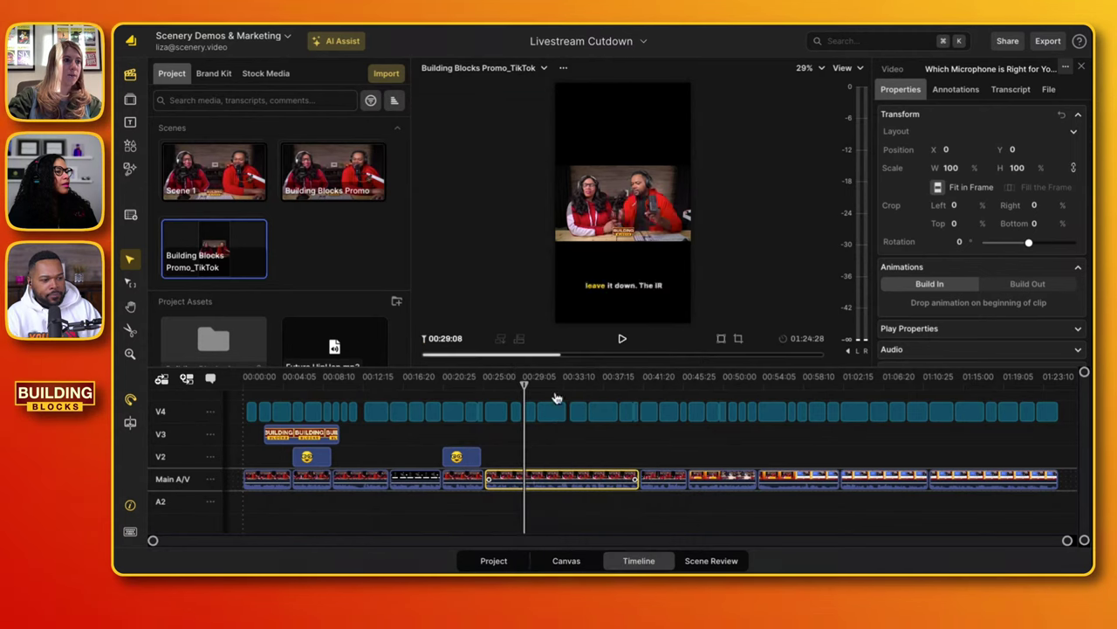
# - Make the long Main A/V clip at 00:29:08 fill the portrait frame and shift it to about X -70, Y -2 to center the male host
pyautogui.moveTo(613, 207); pyautogui.dragTo(668, 207)
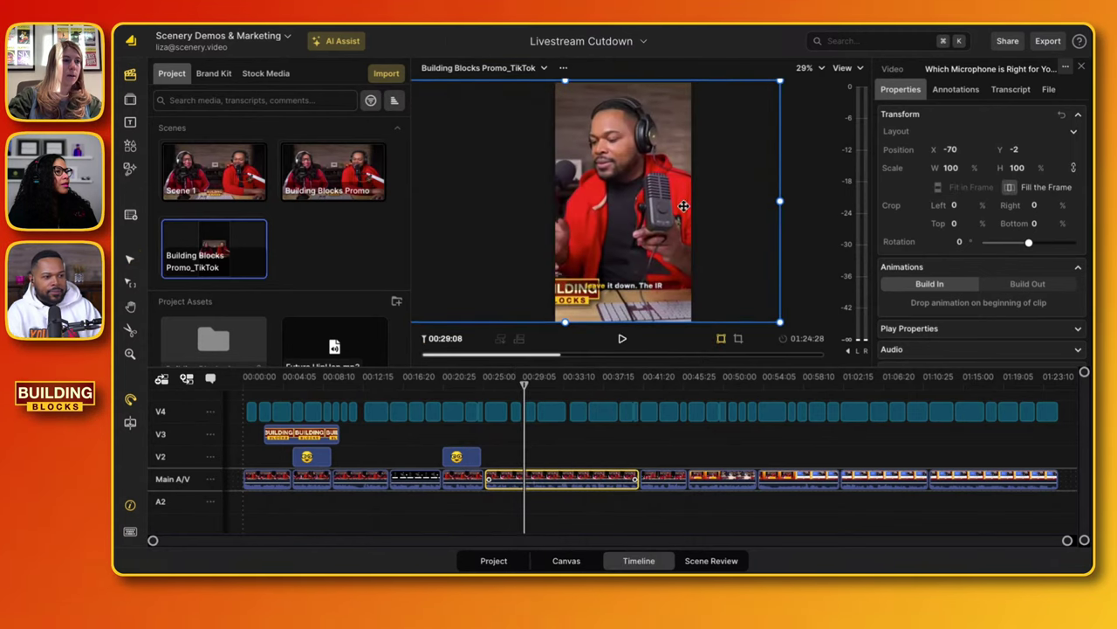
pyautogui.click(544, 452)
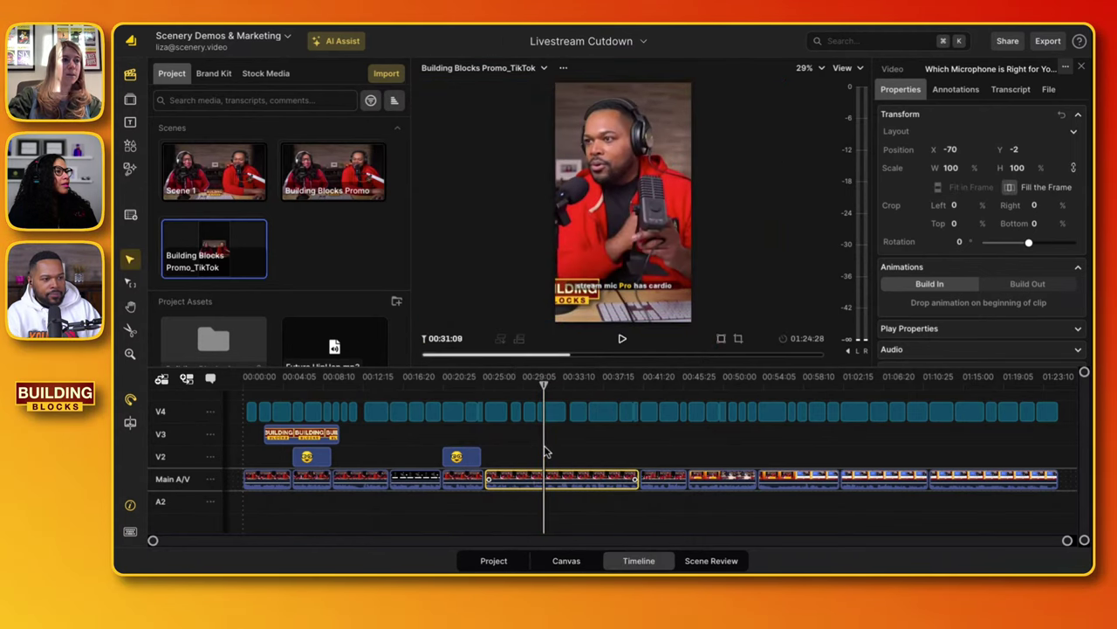
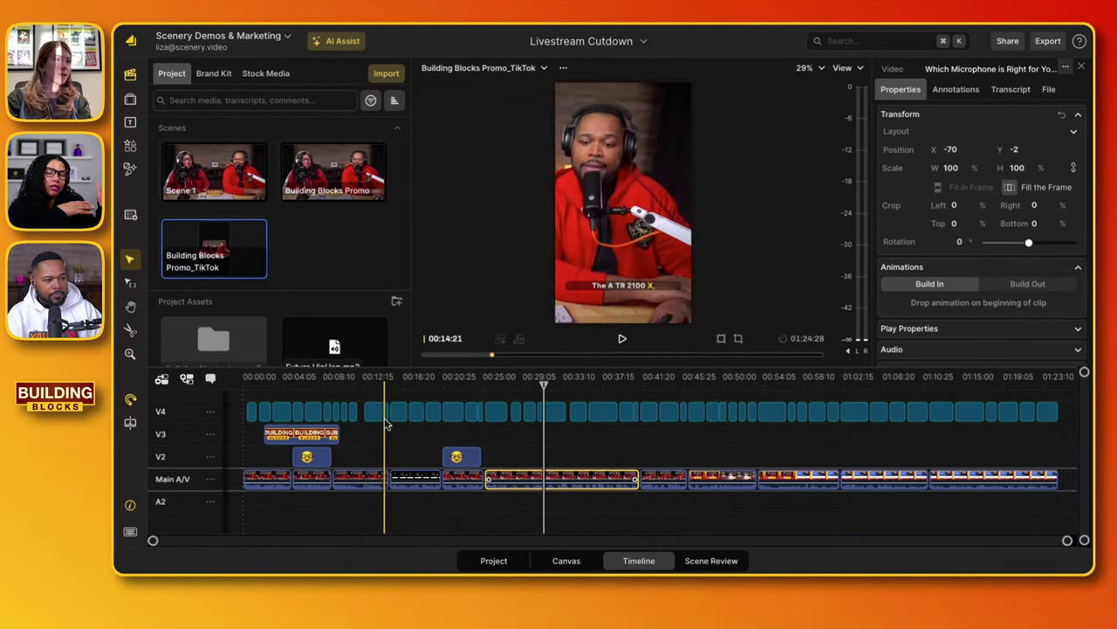
# - Delete the first two V4 subtitles above the start of the long Main A/V clip, around 00:26:00 to 00:28:00
pyautogui.scroll(3, 385, 425)
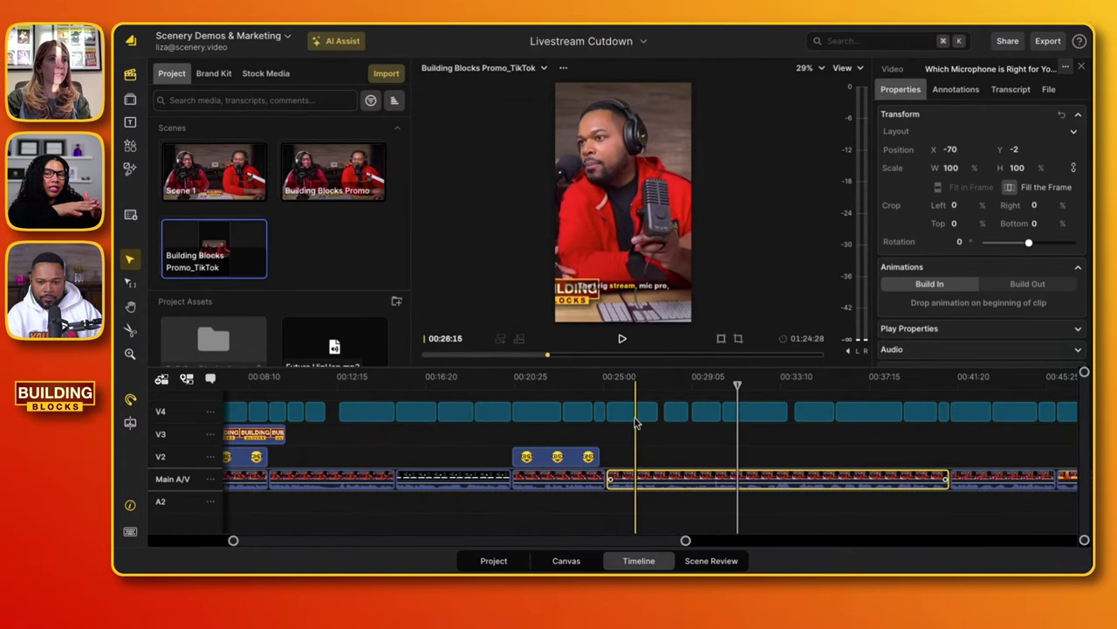
pyautogui.click(640, 421)
pyautogui.press('Delete')
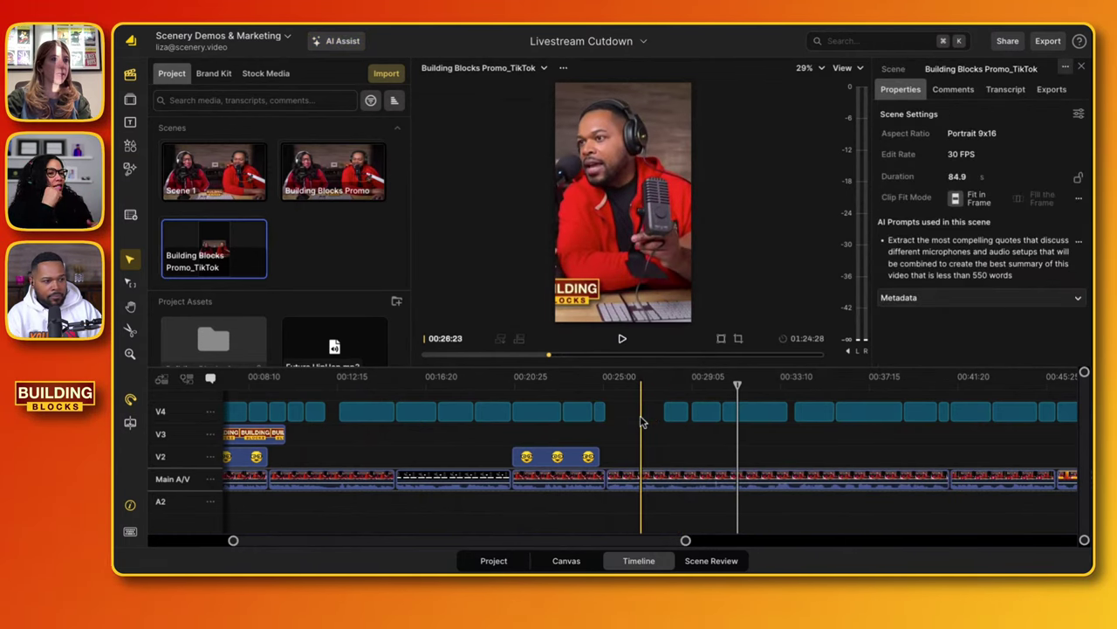
pyautogui.click(677, 413)
pyautogui.press('Delete')
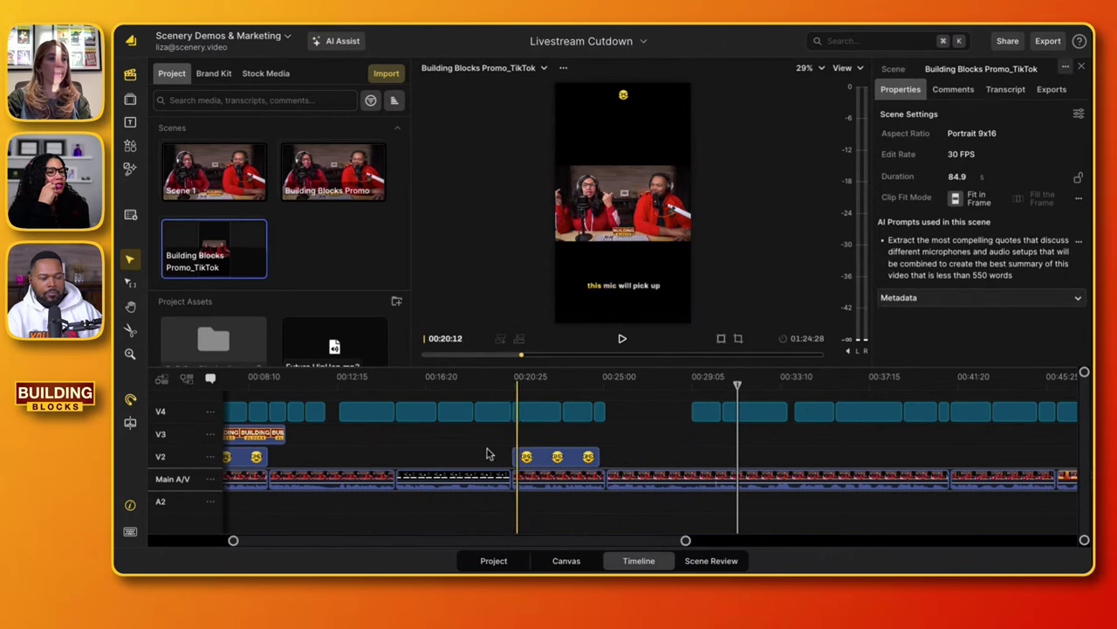
# - Duplicate the first Main A/V clip onto V2, placing the copy in the frame's upper part and the original in its lower part
pyautogui.scroll(-3, 489, 454)
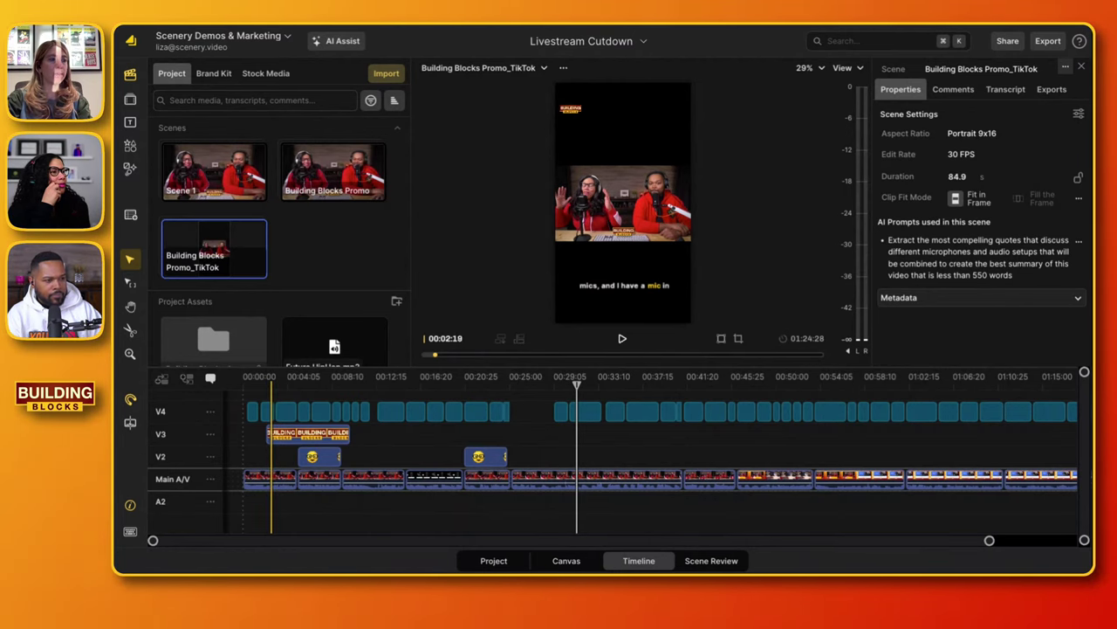
pyautogui.click(270, 477)
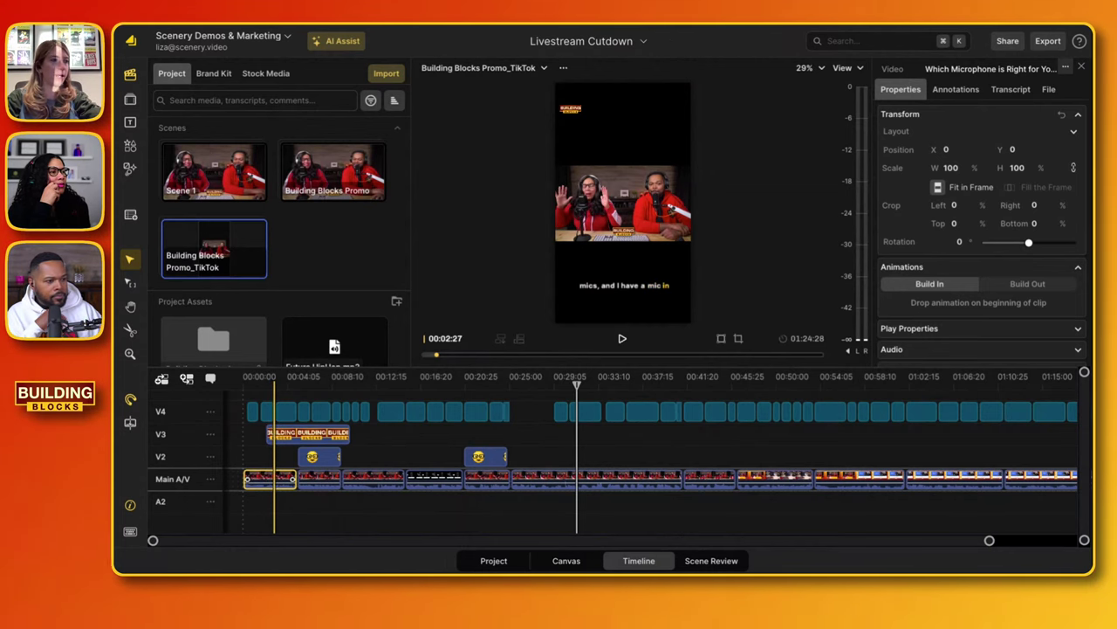
pyautogui.moveTo(270, 477); pyautogui.dragTo(264, 460)
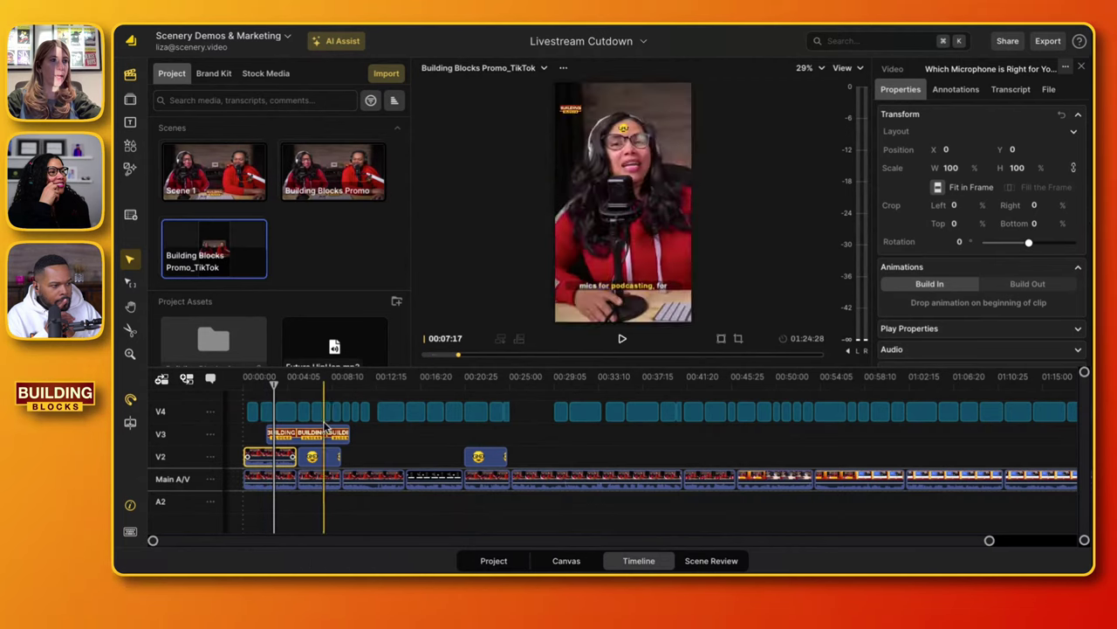
pyautogui.moveTo(624, 188); pyautogui.dragTo(619, 107)
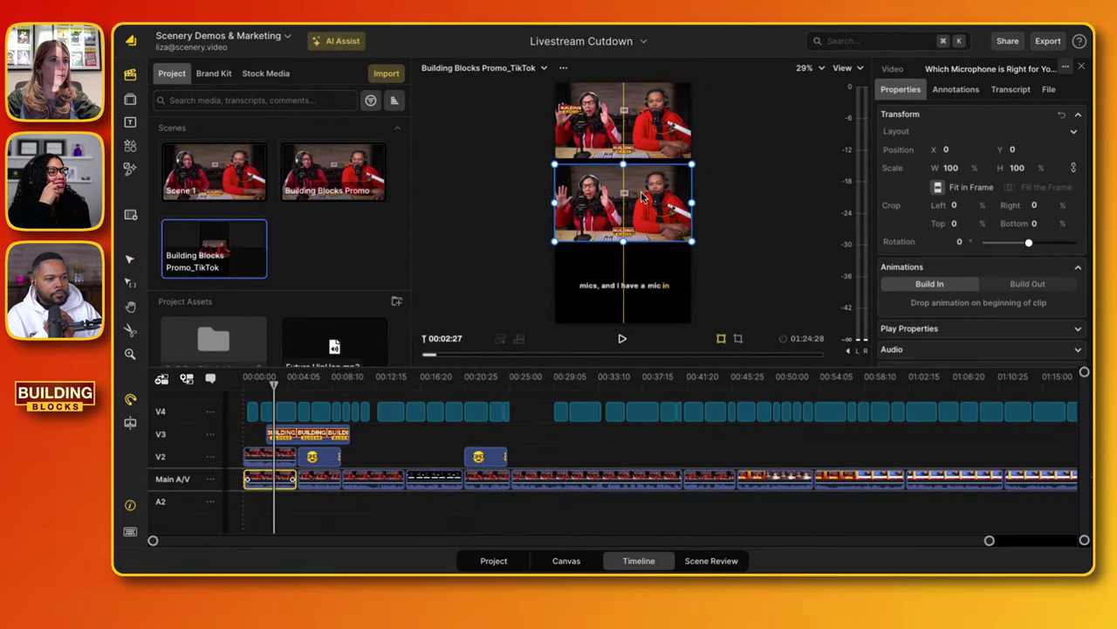
pyautogui.moveTo(642, 198); pyautogui.dragTo(642, 265)
# - Enlarge the V2 copy to about 181.7% to frame the female host and the lower clip to about 178% to frame the male host
pyautogui.click(631, 145)
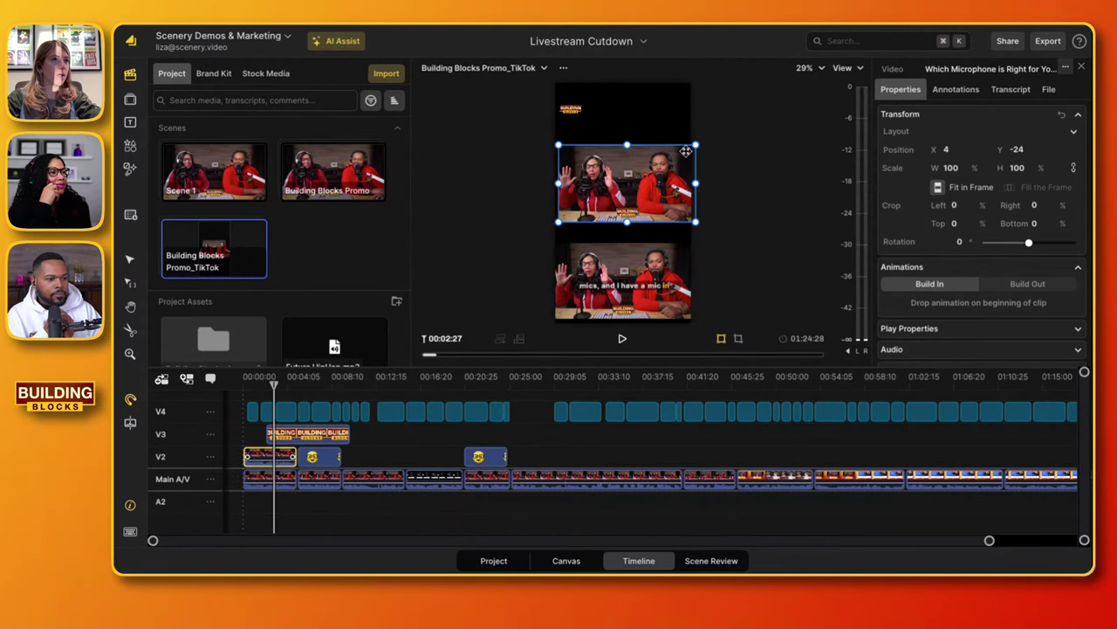
pyautogui.moveTo(693, 130); pyautogui.dragTo(807, 104)
pyautogui.moveTo(644, 197); pyautogui.dragTo(642, 171)
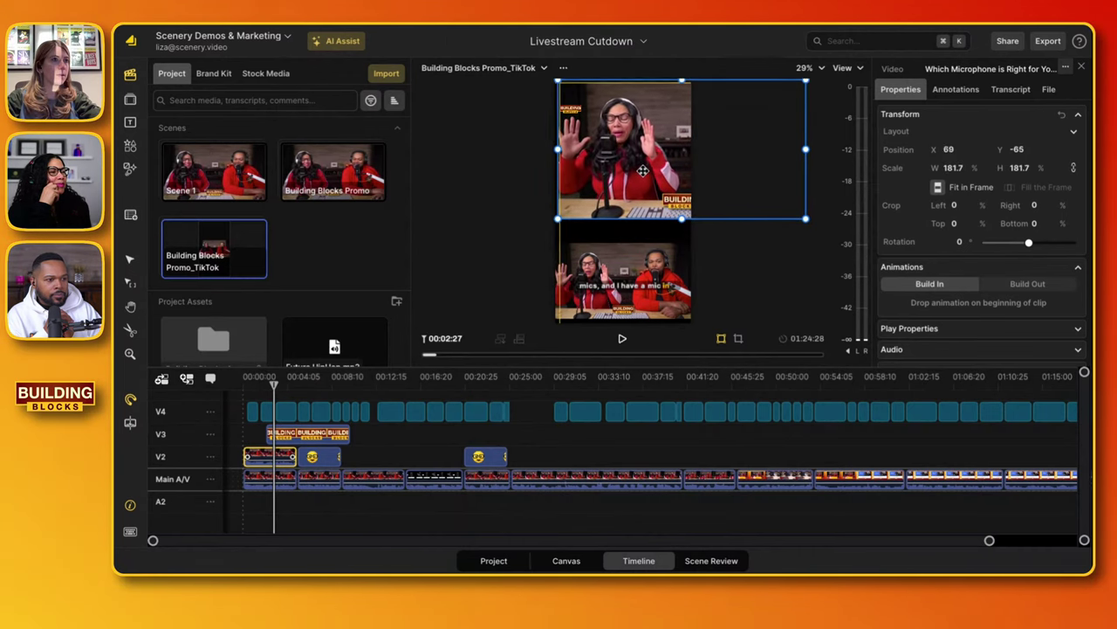
pyautogui.moveTo(554, 242); pyautogui.dragTo(504, 212)
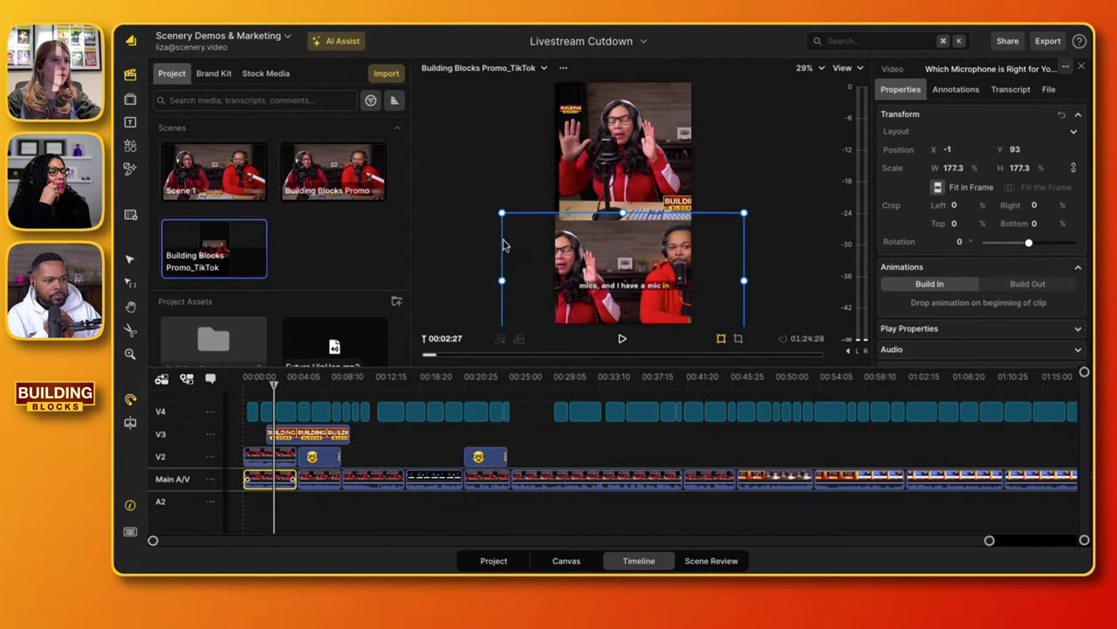
pyautogui.moveTo(577, 239); pyautogui.dragTo(519, 212)
# - Crop about 21.5% off the bottom of the V2 copy and shift it to about X 65, Y -67
pyautogui.click(663, 203)
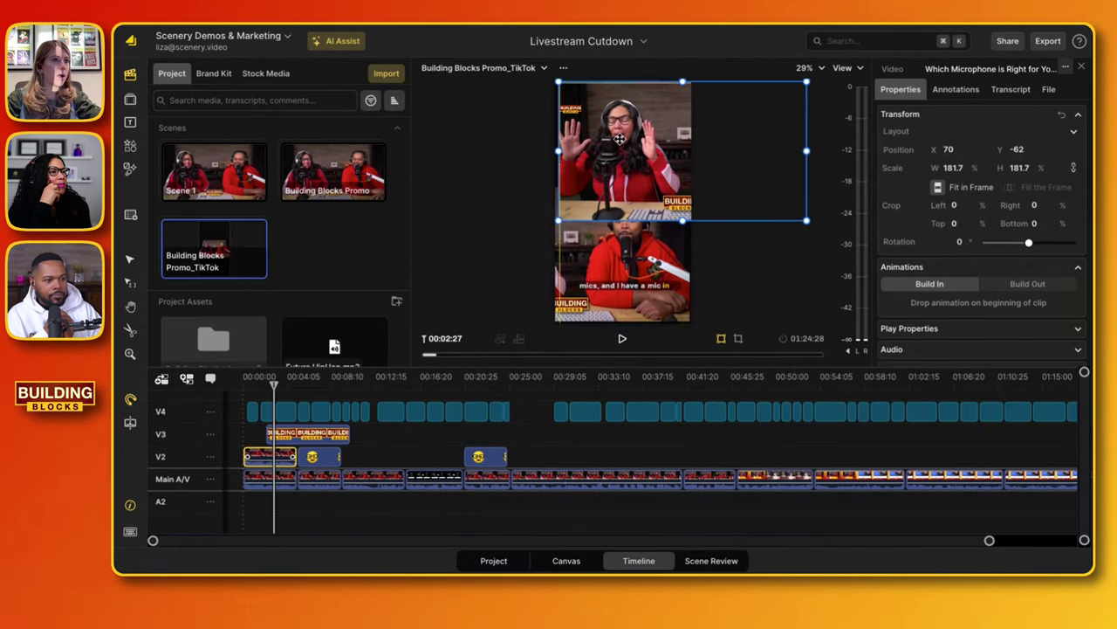
pyautogui.click(738, 339)
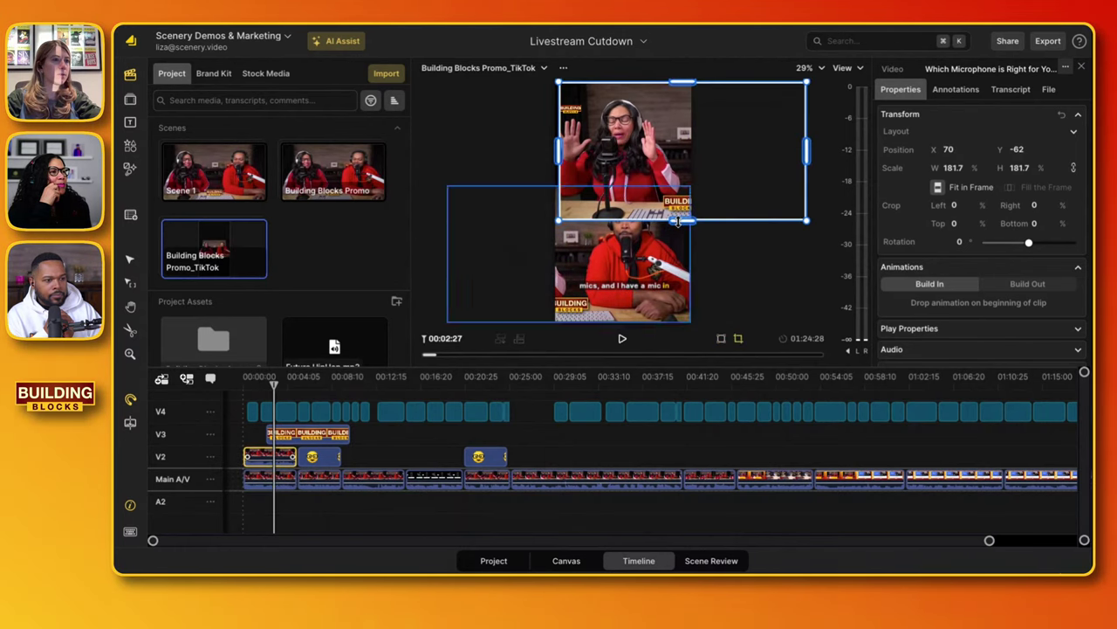
pyautogui.moveTo(674, 209); pyautogui.dragTo(676, 188)
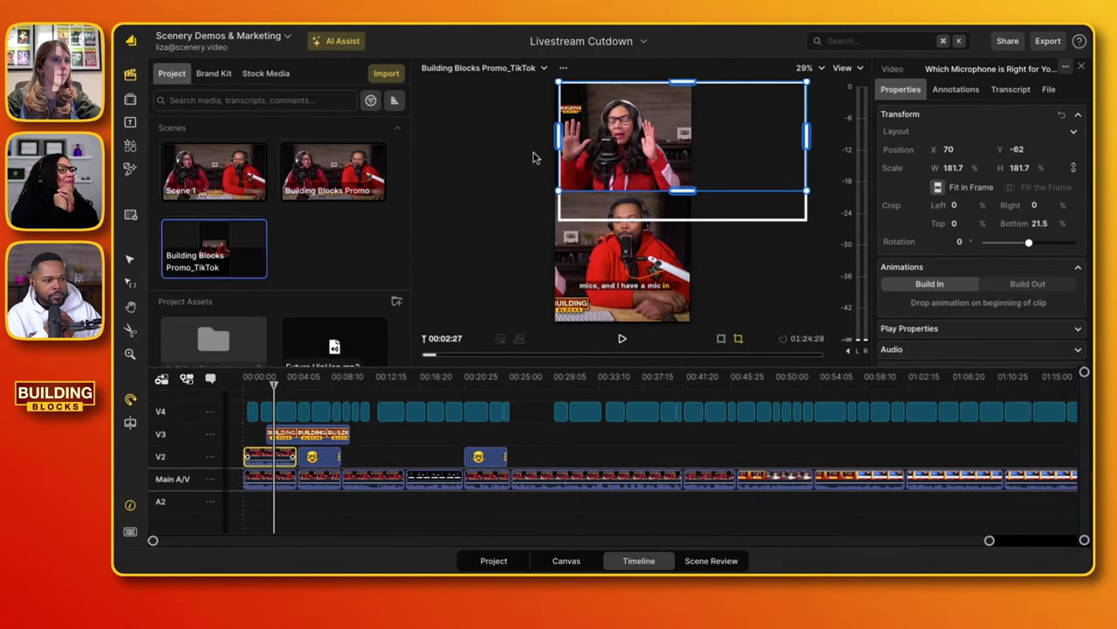
pyautogui.press('Escape')
pyautogui.moveTo(668, 138); pyautogui.dragTo(642, 139)
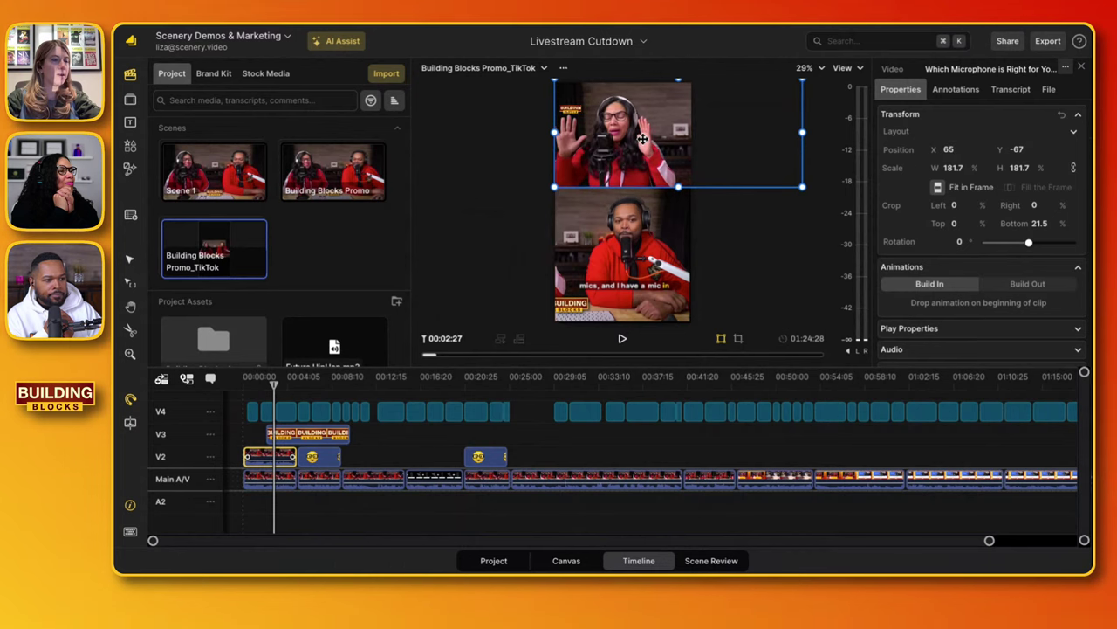
# - Scale the lower Main A/V clip to about 205.7% and position it at about X -88, Y 72 to frame the male host
pyautogui.moveTo(627, 237); pyautogui.dragTo(607, 233)
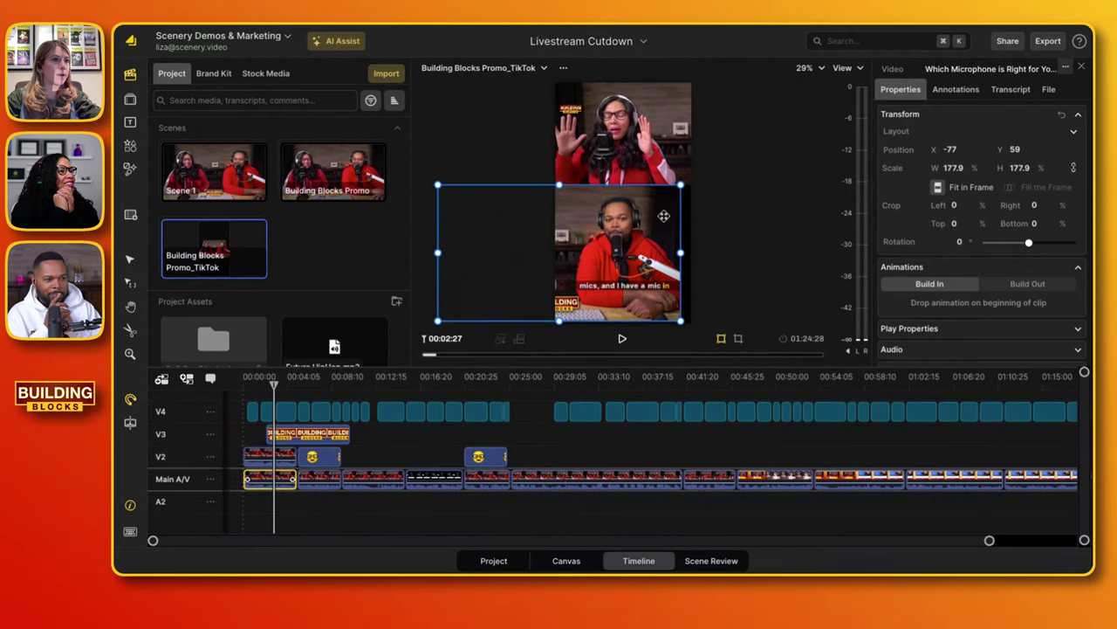
pyautogui.moveTo(678, 191); pyautogui.dragTo(701, 174)
pyautogui.moveTo(671, 230); pyautogui.dragTo(654, 243)
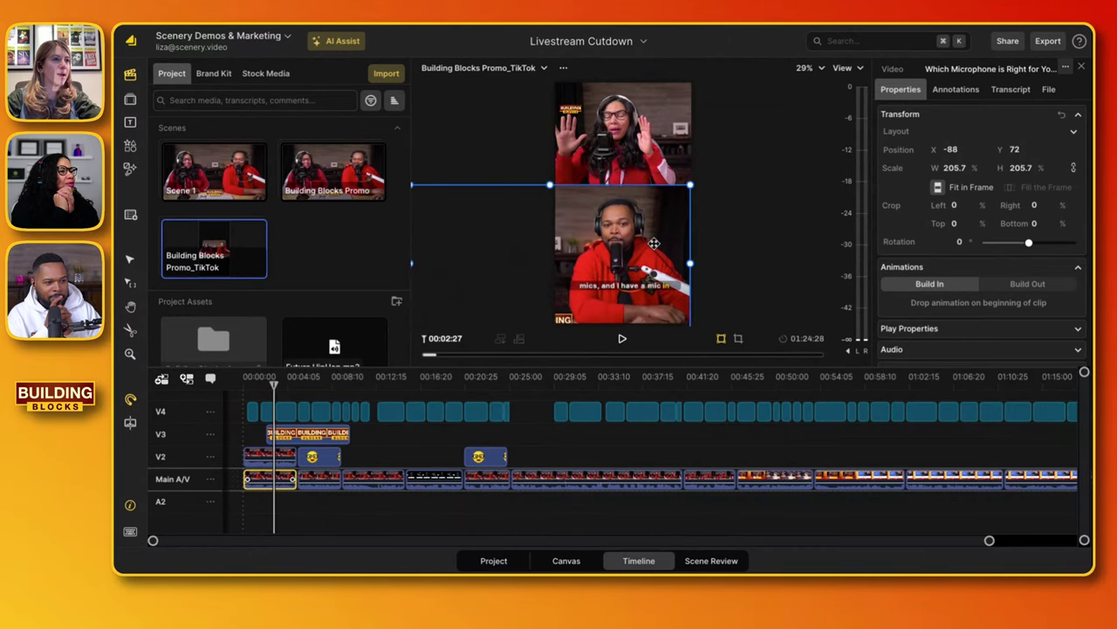
# - Move the V2 copy to about X 65, Y -62 and reduce its bottom crop to show more of the female host
pyautogui.click(664, 144)
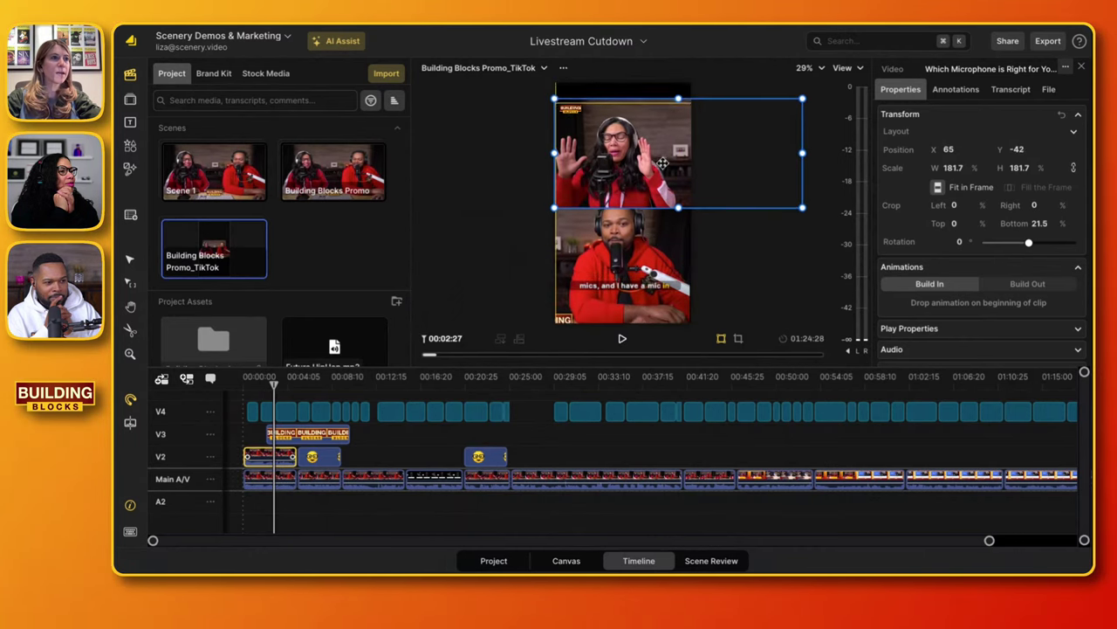
pyautogui.moveTo(661, 144); pyautogui.dragTo(664, 145)
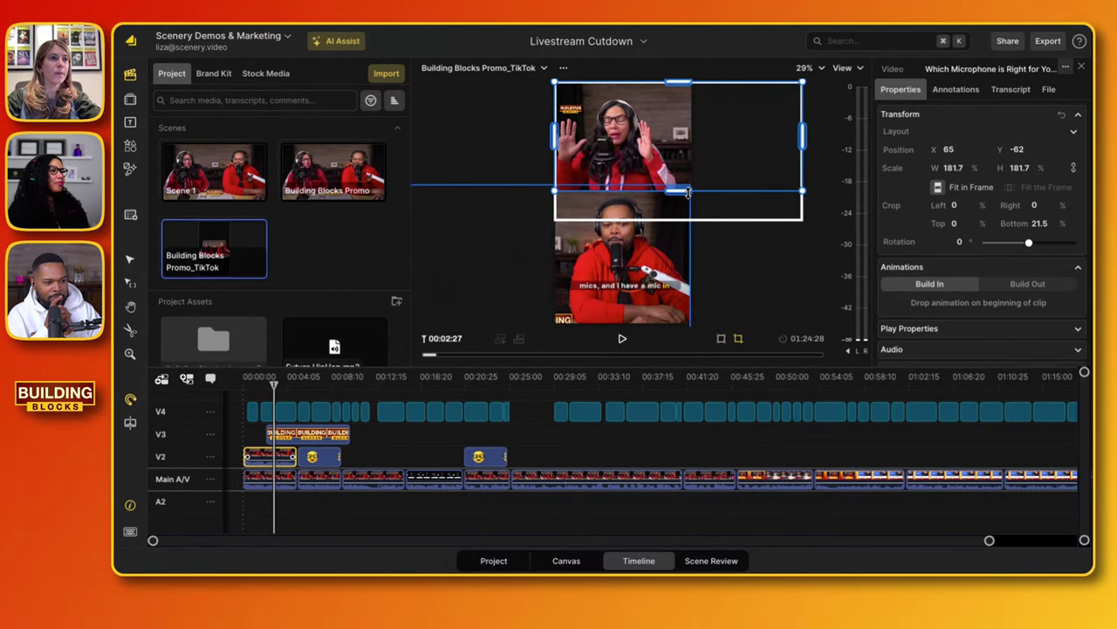
pyautogui.moveTo(687, 192); pyautogui.dragTo(687, 204)
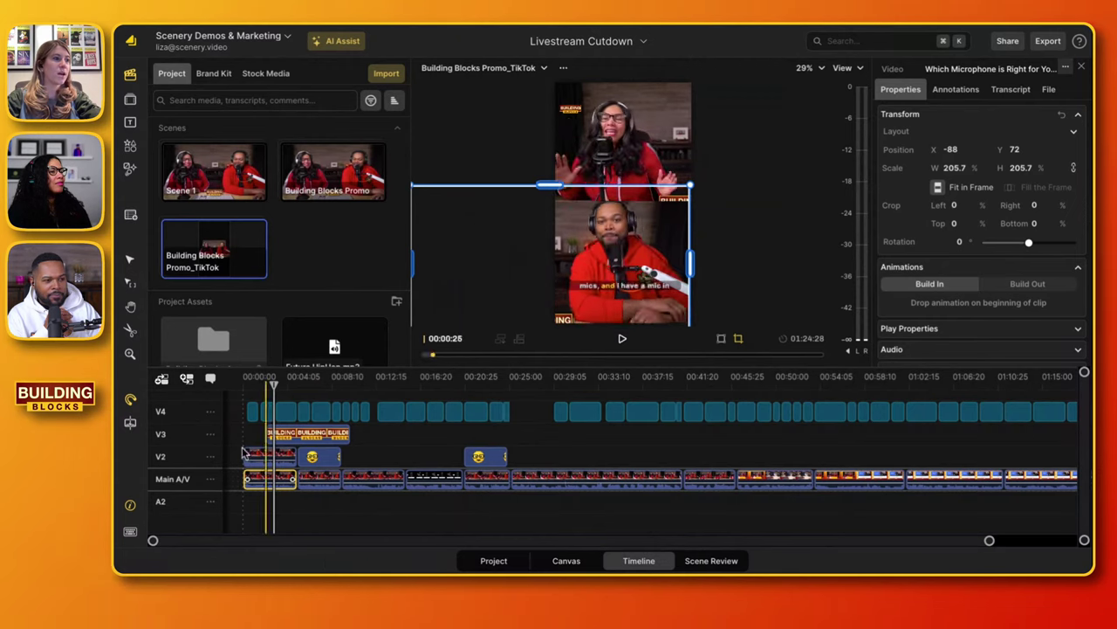
# - Generate a new Word Highlight subtitle track from the Main A/V track
pyautogui.click(209, 478)
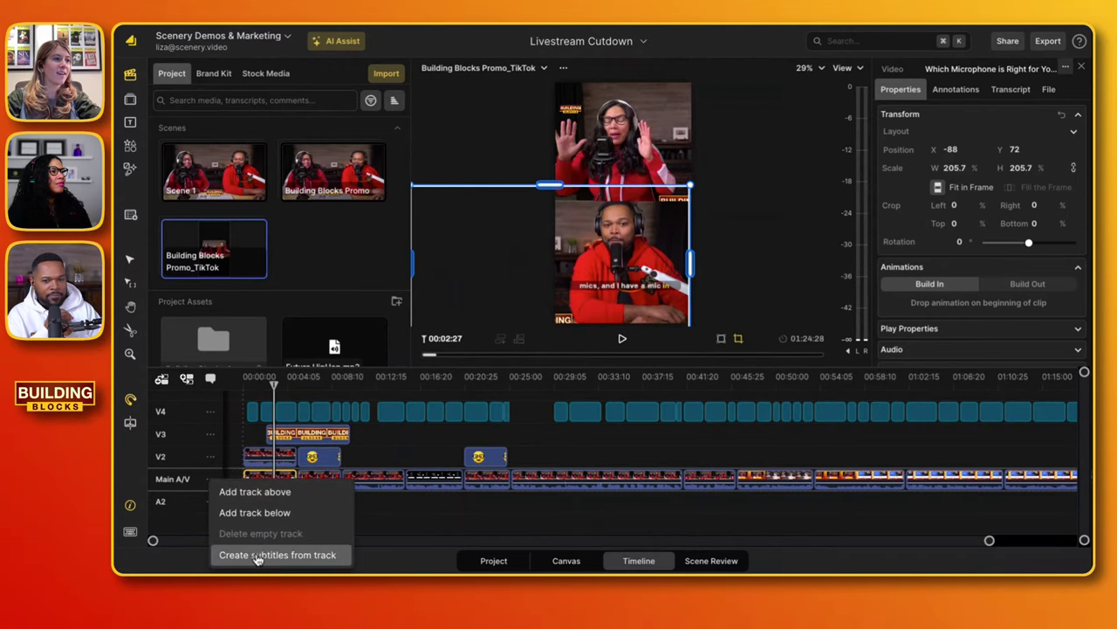
pyautogui.click(262, 555)
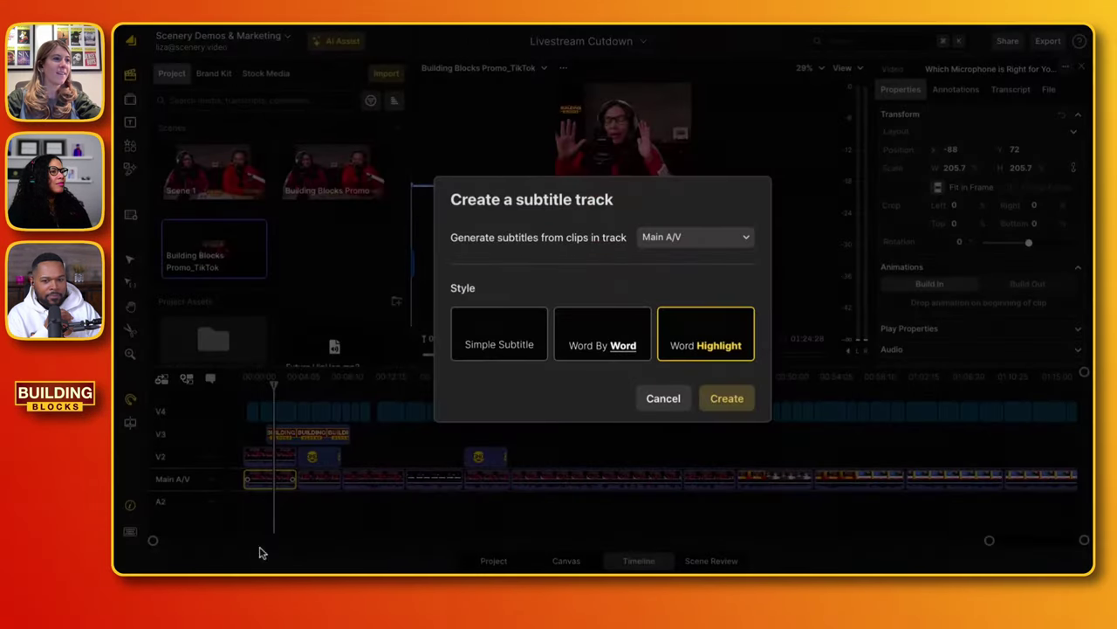
pyautogui.click(723, 398)
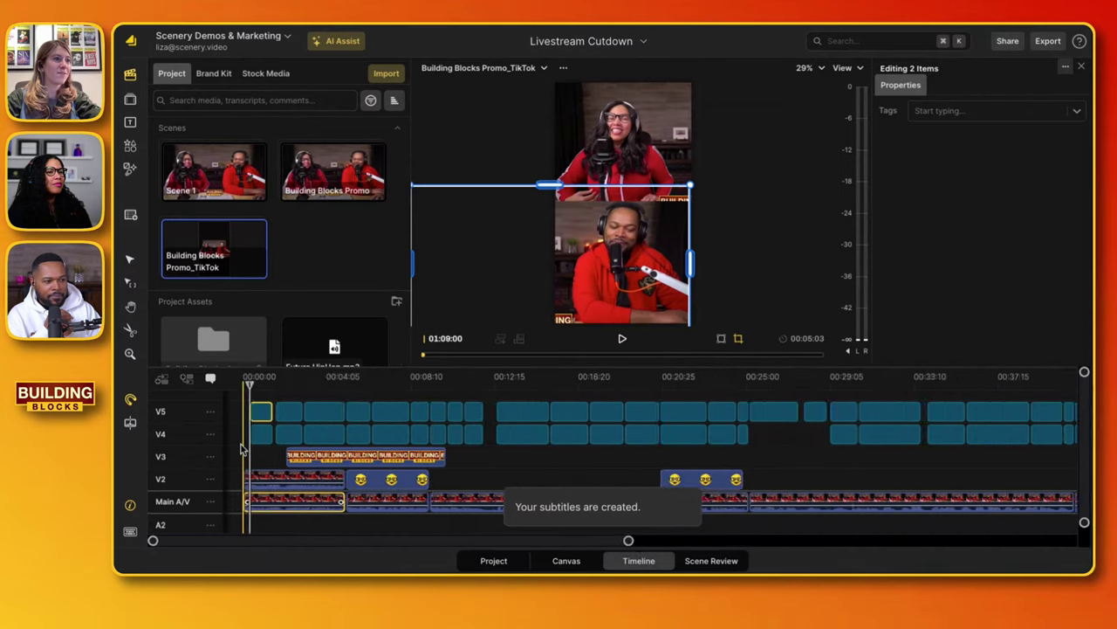
# - Move the new V5 subtitles up to the seam between the two stacked host clips
pyautogui.click(661, 297)
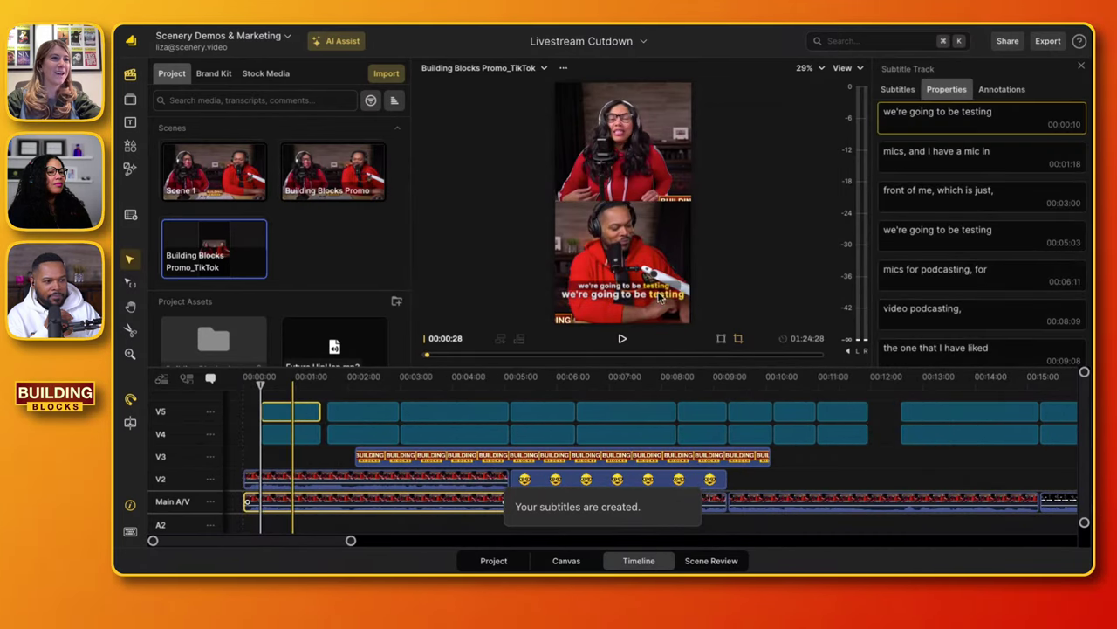
pyautogui.click(303, 376)
pyautogui.click(311, 411)
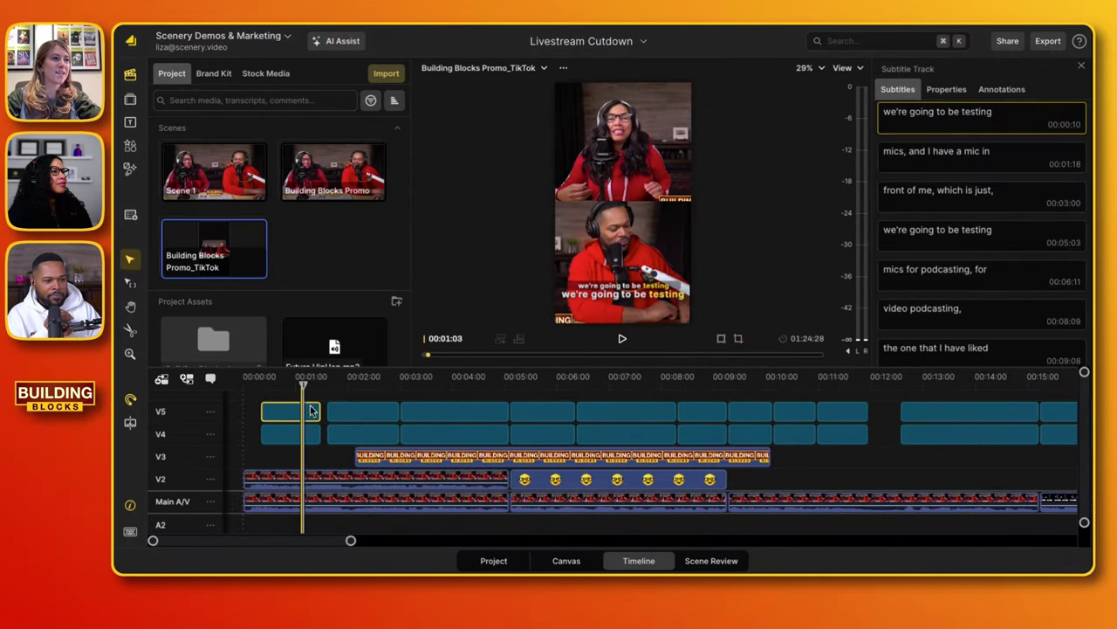
pyautogui.moveTo(646, 294); pyautogui.dragTo(640, 206)
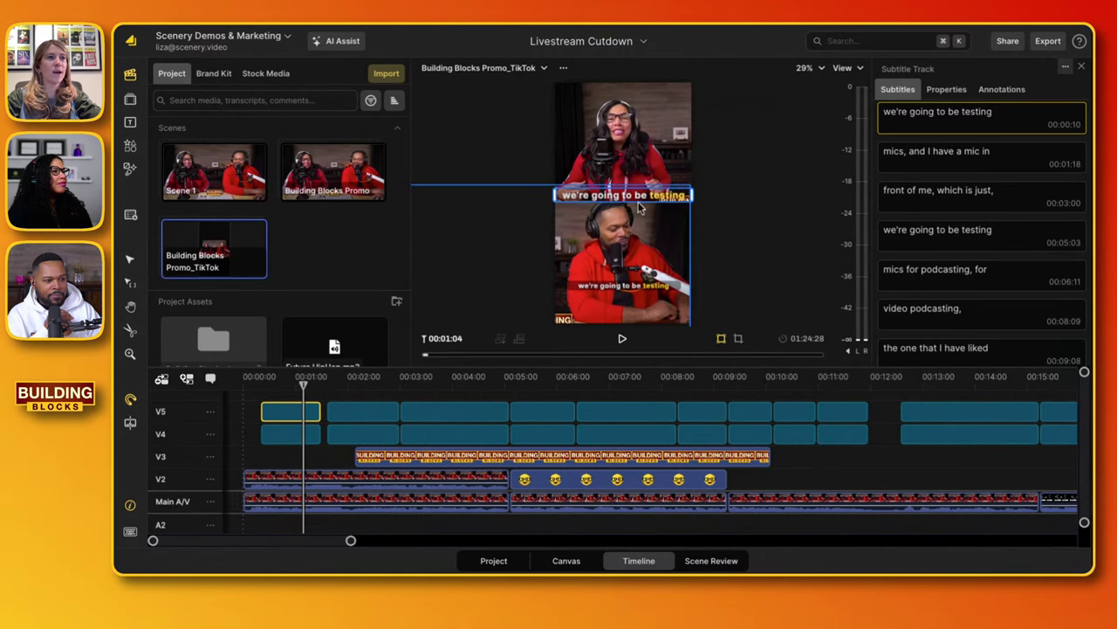
# - Delete the first subtitle on V4 and the second and third subtitles on V5
pyautogui.click(291, 425)
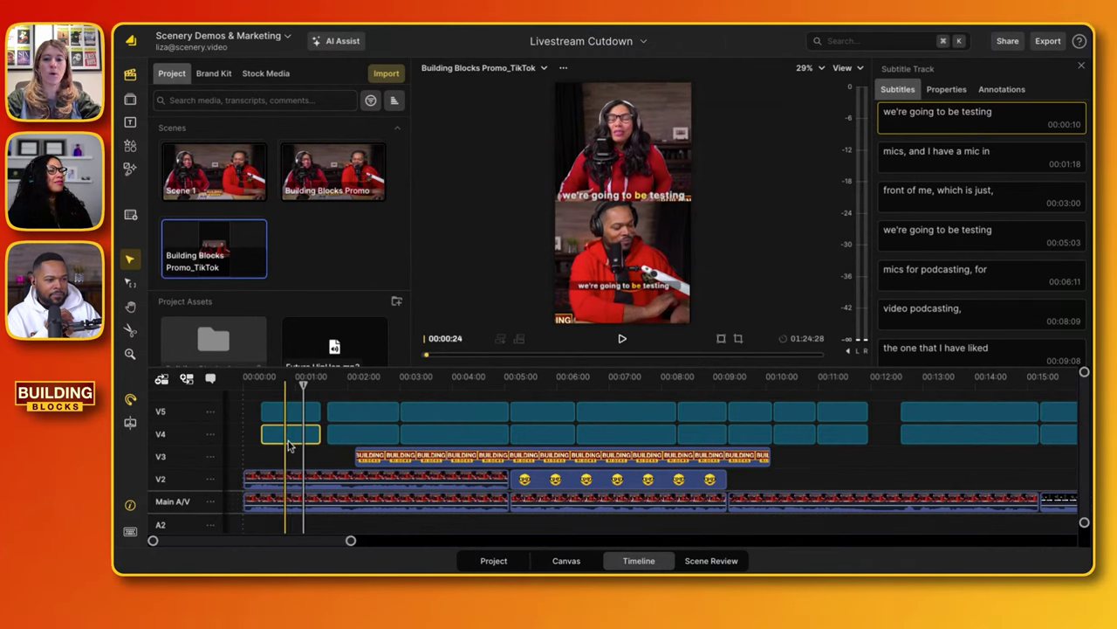
pyautogui.press('Delete')
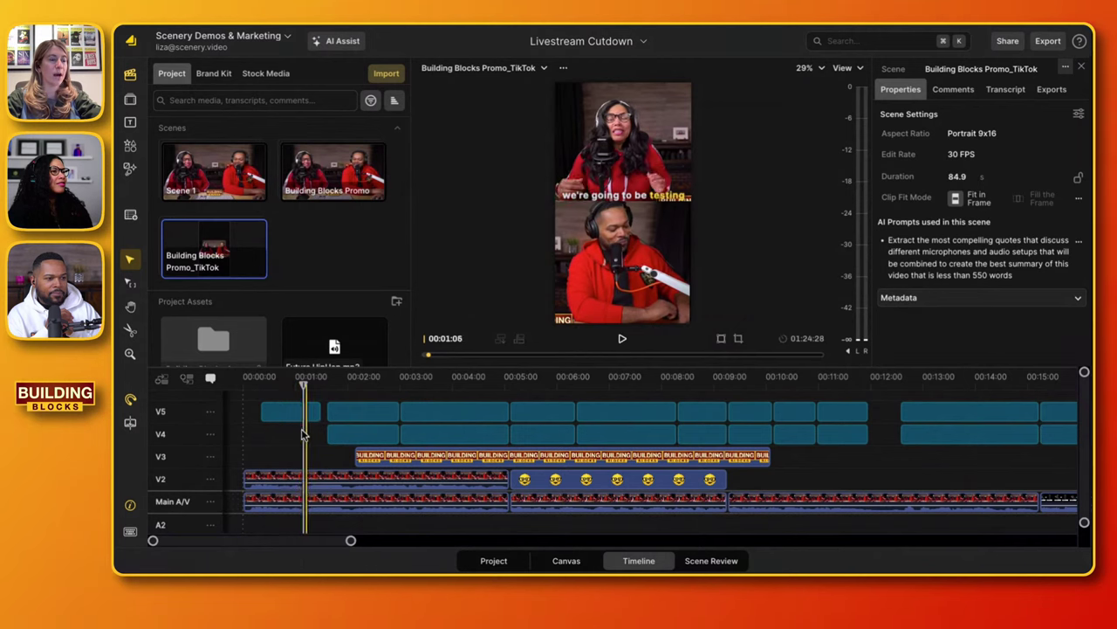
pyautogui.click(361, 416)
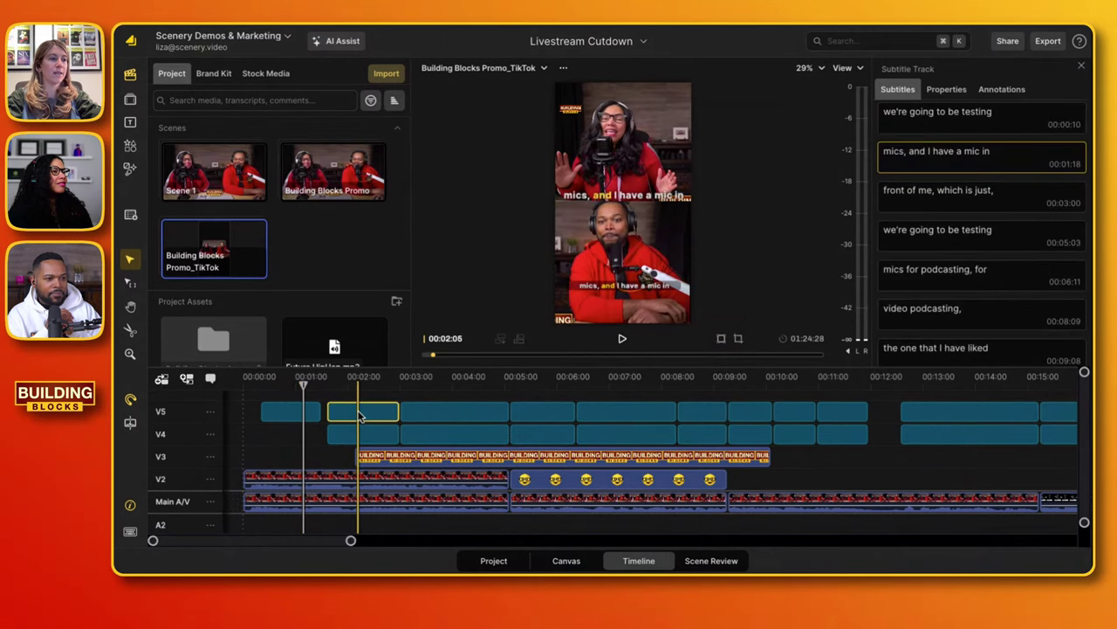
pyautogui.press('Delete')
pyautogui.click(420, 414)
pyautogui.press('Delete')
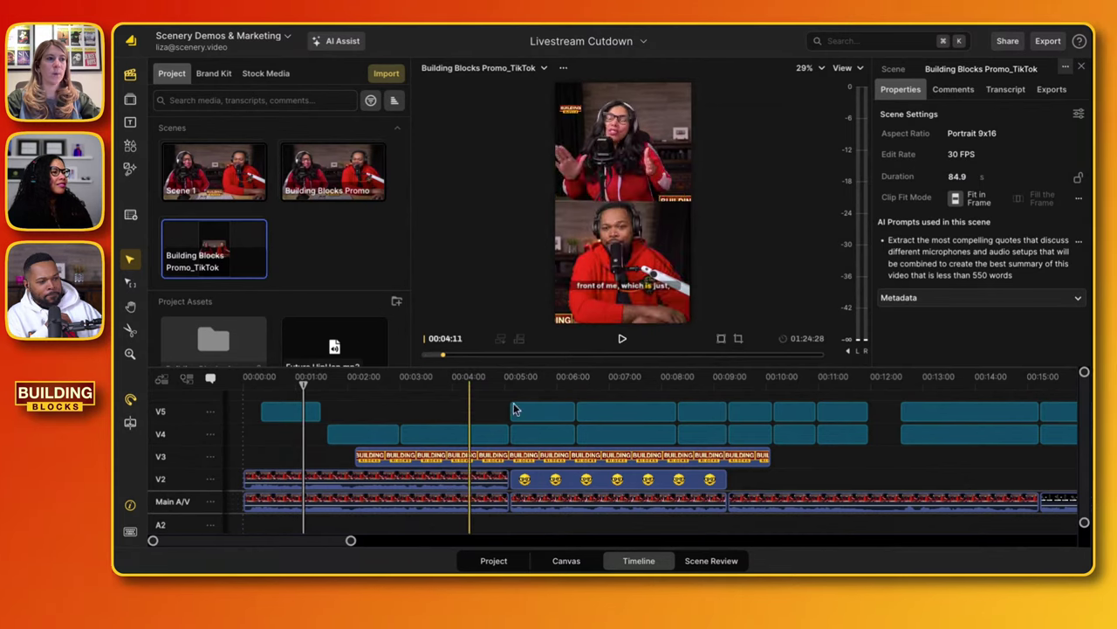
# - Set the V5 subtitles' word highlight color to the green team color #53AB37
pyautogui.click(640, 411)
pyautogui.click(953, 90)
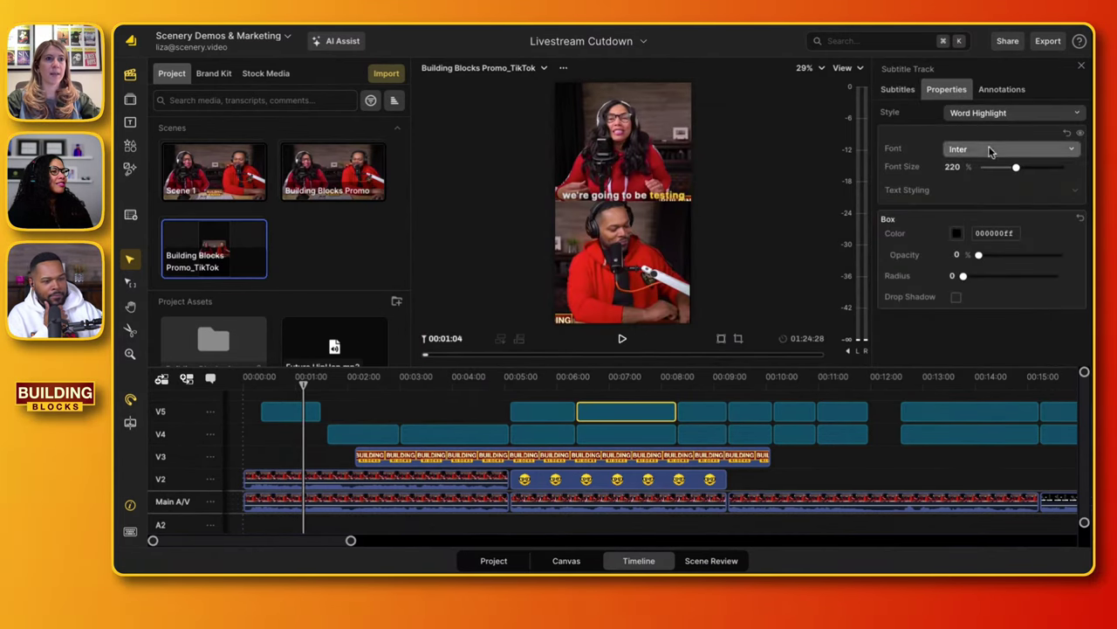
pyautogui.click(967, 197)
pyautogui.click(962, 229)
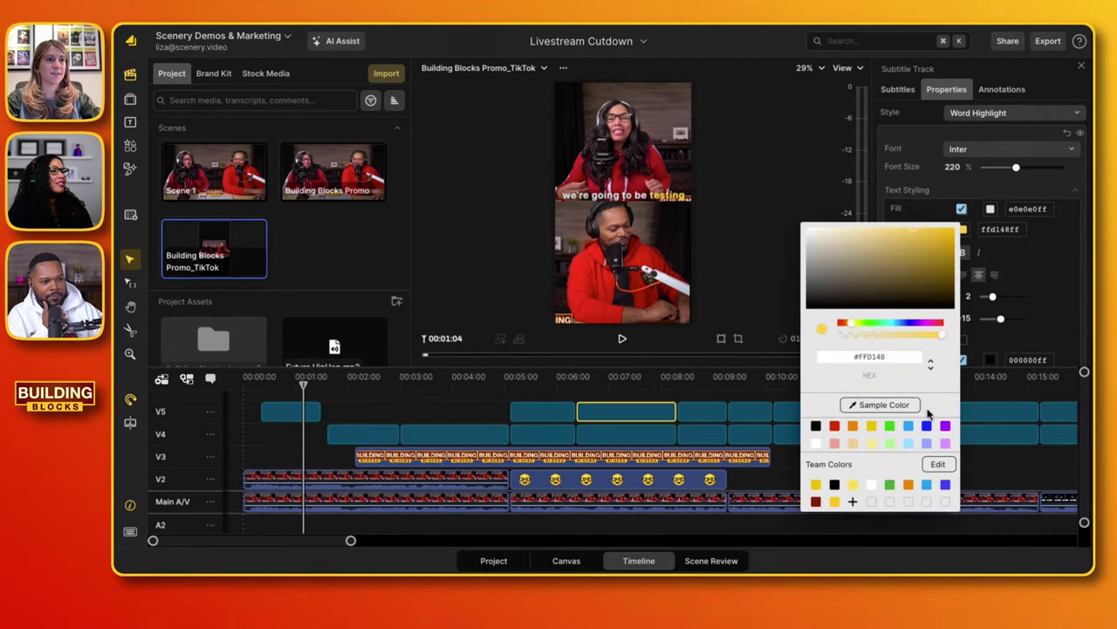
pyautogui.click(815, 501)
pyautogui.click(890, 483)
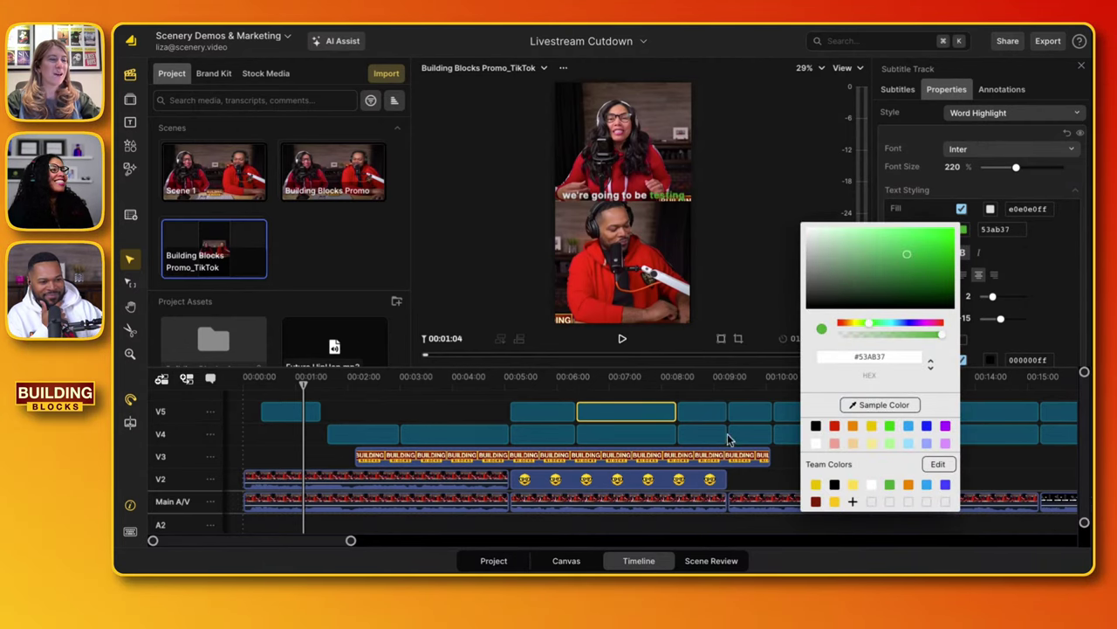
# - Deselect the V5 subtitle and show the transcript of the Building Blocks Promo_TikTok scene
pyautogui.click(585, 397)
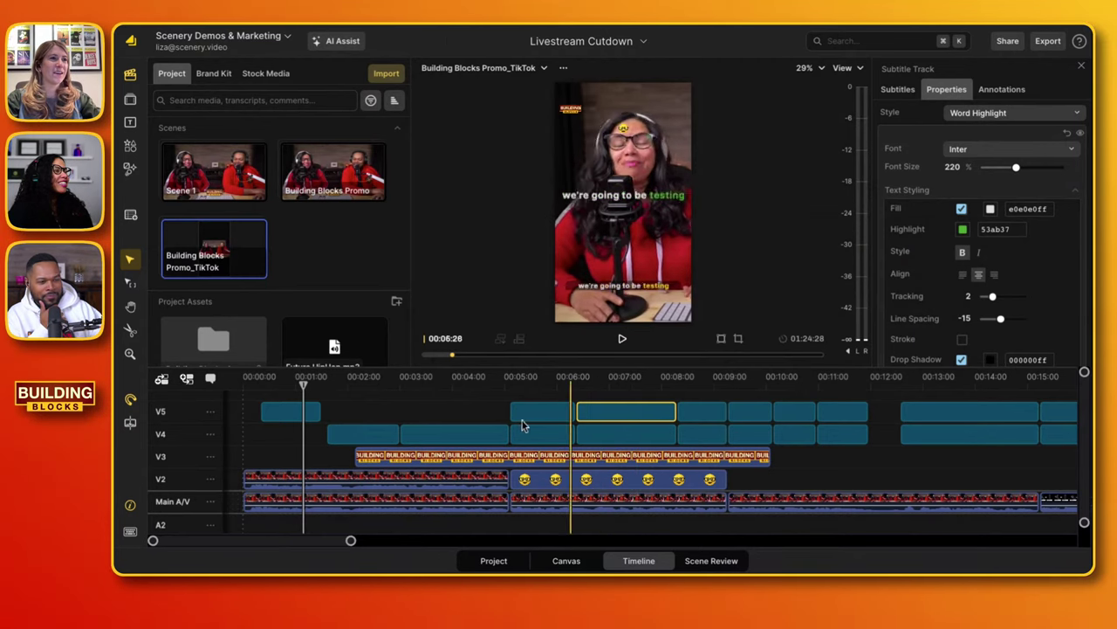
pyautogui.click(363, 434)
pyautogui.click(293, 441)
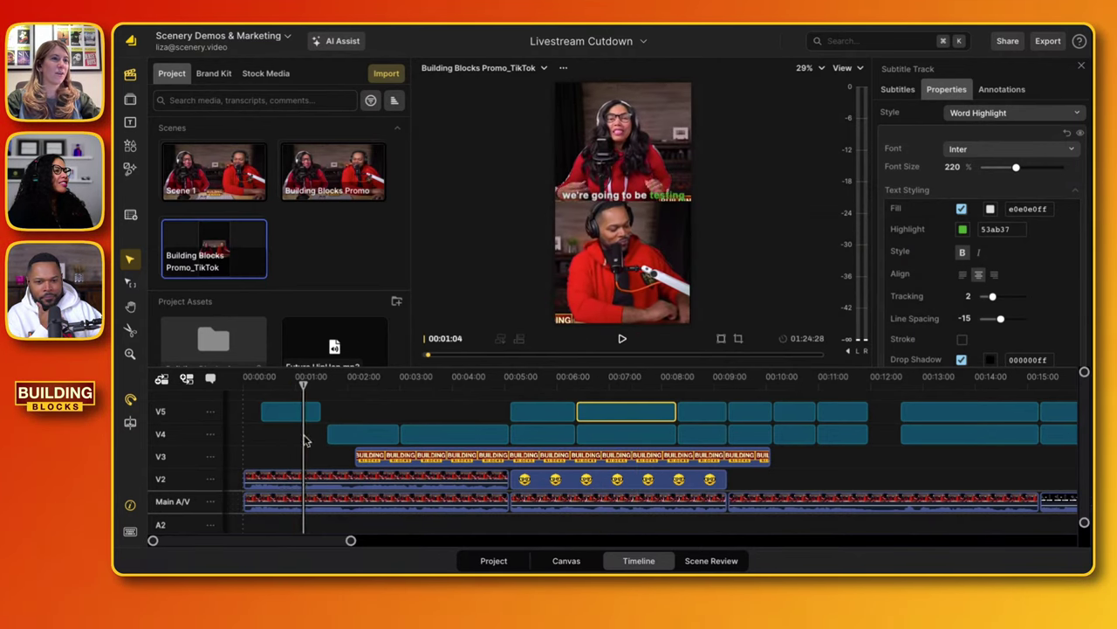
pyautogui.click(355, 440)
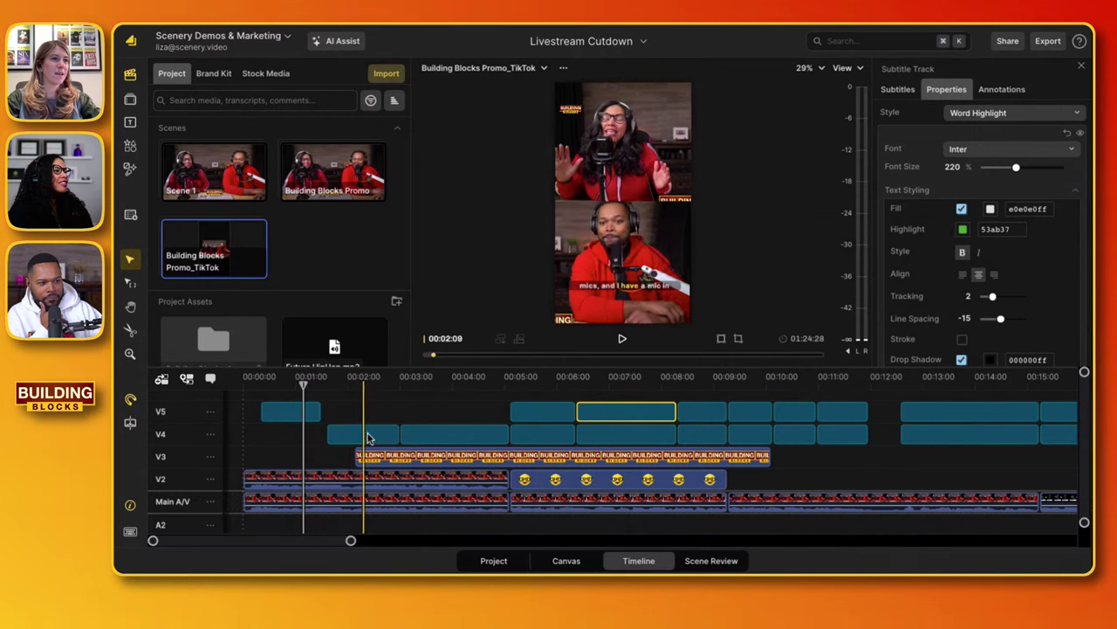
pyautogui.click(293, 439)
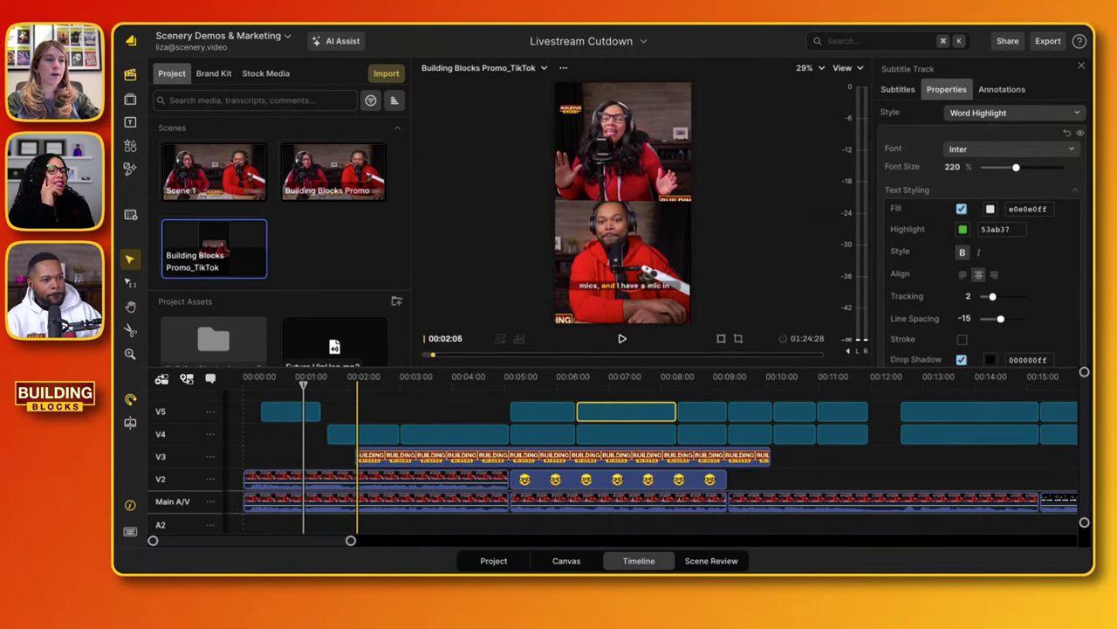
pyautogui.click(343, 410)
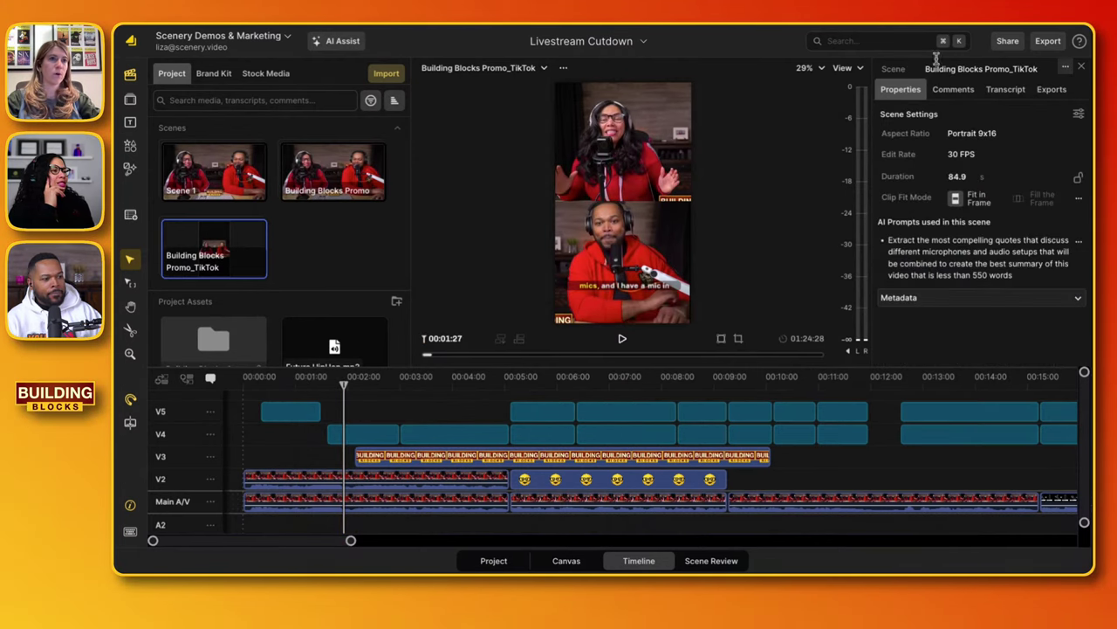
pyautogui.click(1006, 89)
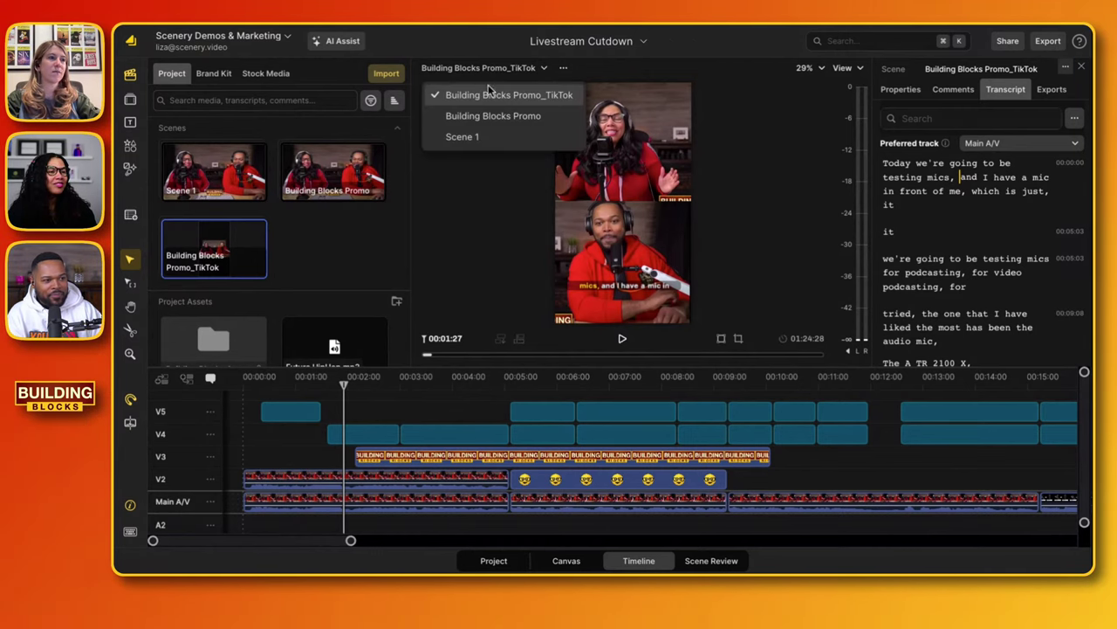
# - Switch to the Building Blocks Promo scene at 00:22:03 and open the Building Blocks Assets folder
pyautogui.click(494, 115)
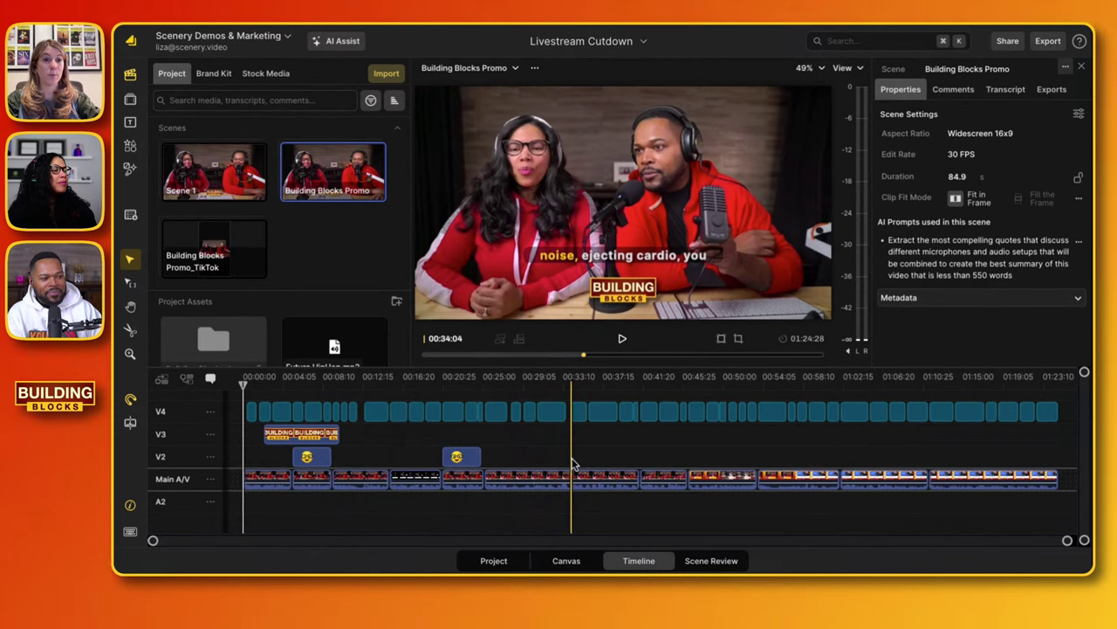
pyautogui.moveTo(574, 462); pyautogui.dragTo(456, 443)
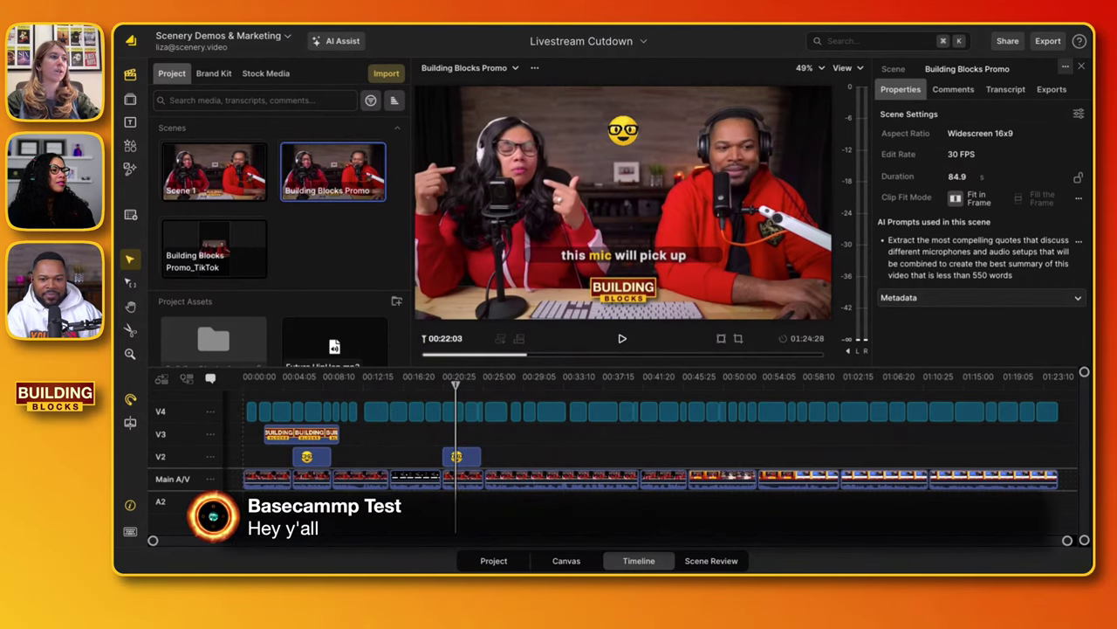
pyautogui.scroll(-2, 300, 291)
pyautogui.doubleClick(218, 244)
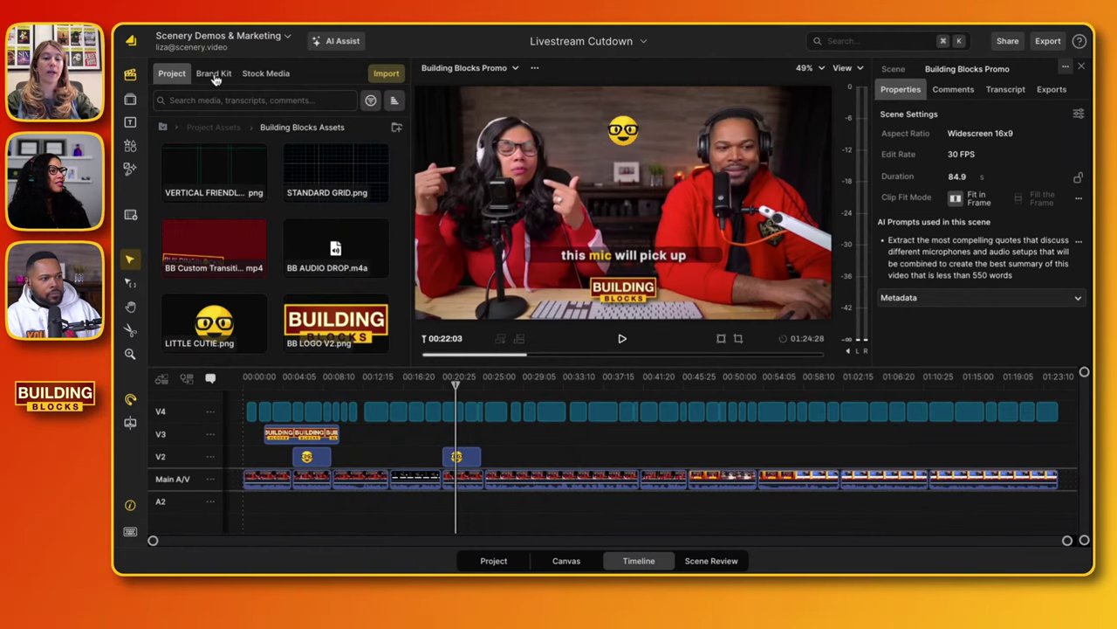
# - Create a new team video-editing project named Project 2 and show the Brand Kit assets in it
pyautogui.click(245, 44)
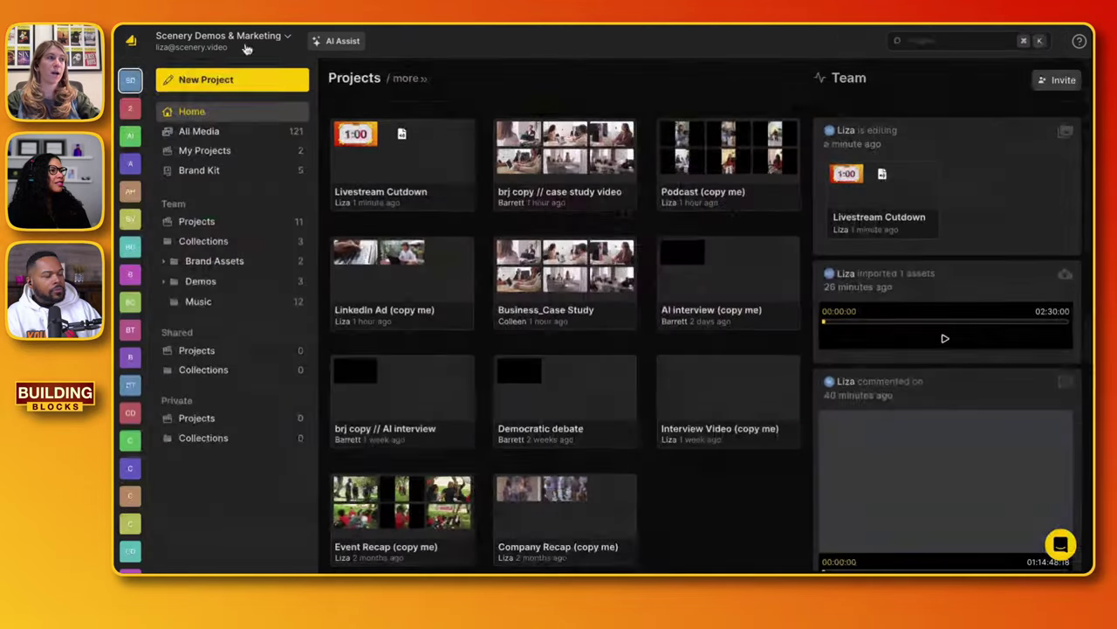
pyautogui.click(230, 78)
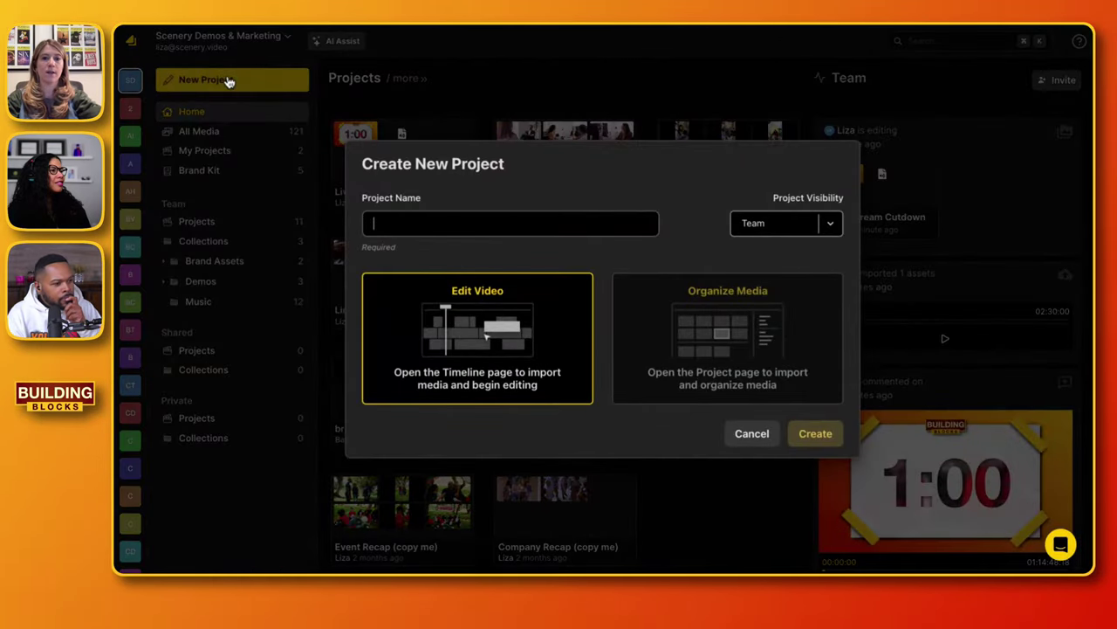
pyautogui.write('Projec')
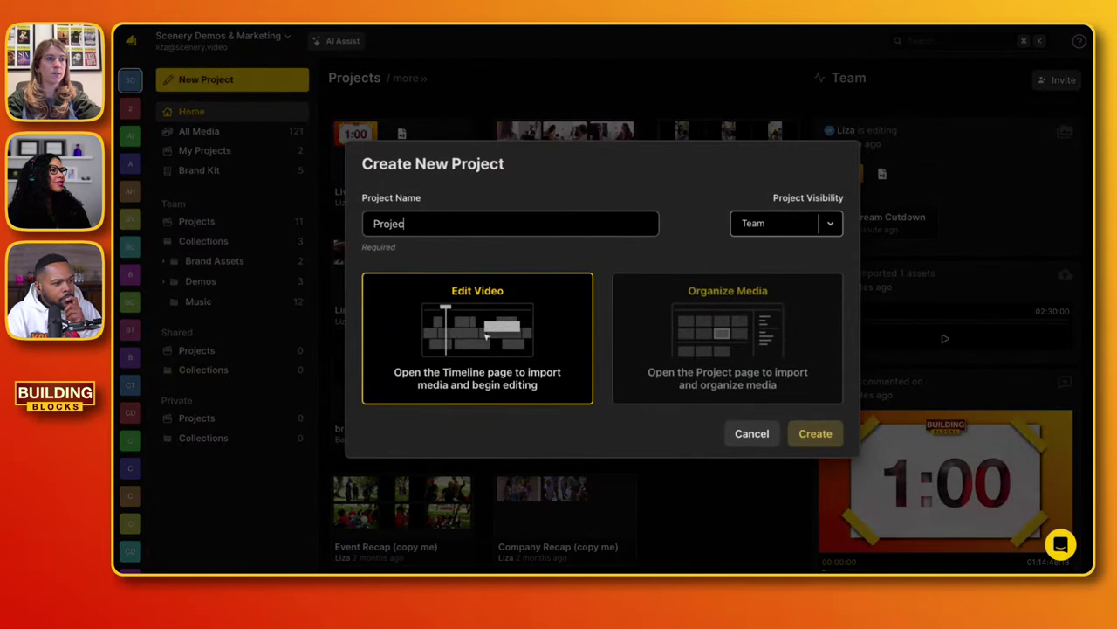
pyautogui.write('t 2')
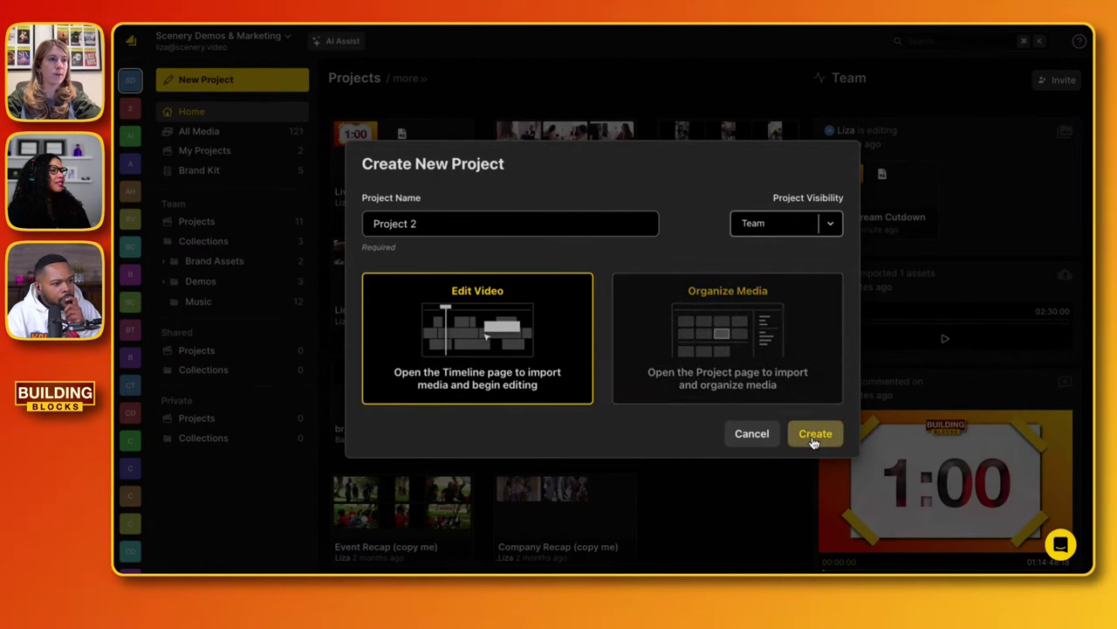
pyautogui.click(793, 437)
pyautogui.click(777, 99)
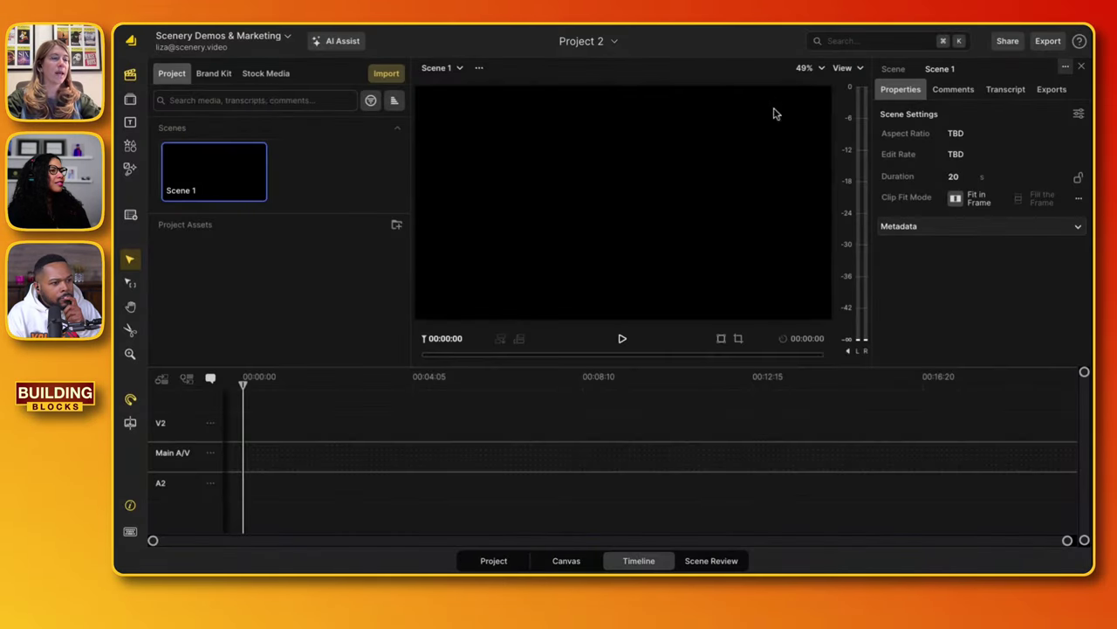
pyautogui.click(215, 77)
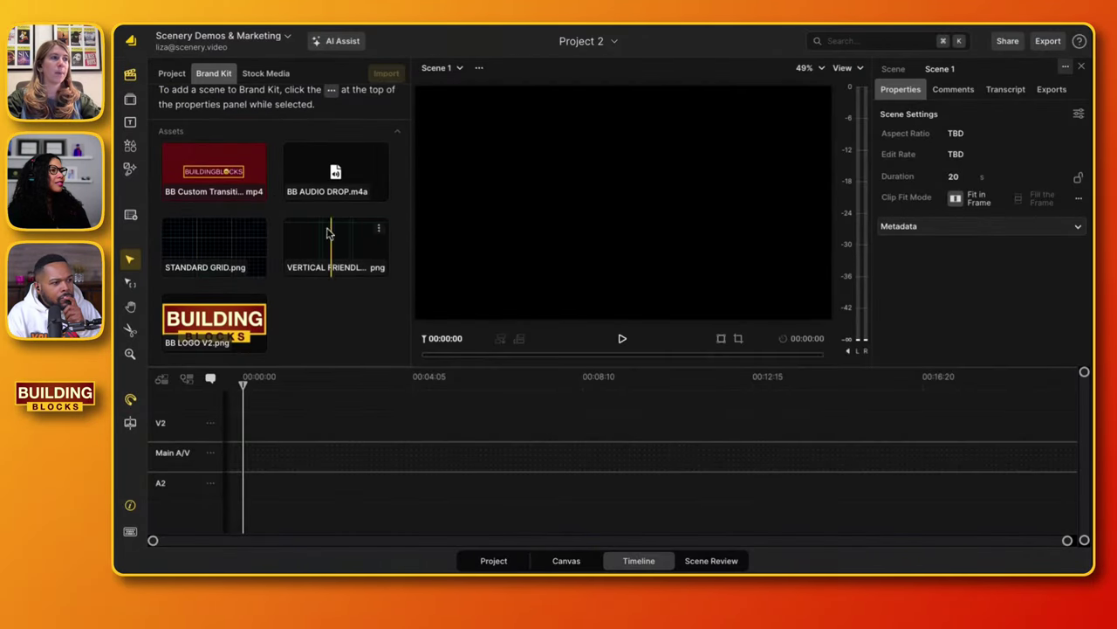
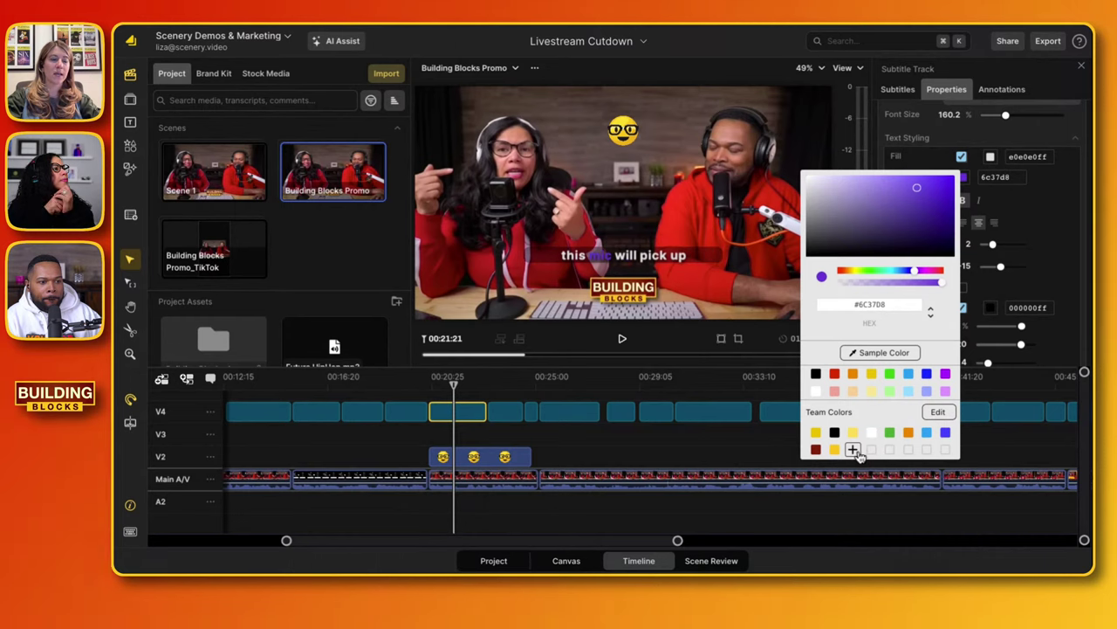
# - Save the purple subtitle highlight #6C37D8 as a team color and check the font choices for the subtitles
pyautogui.click(854, 449)
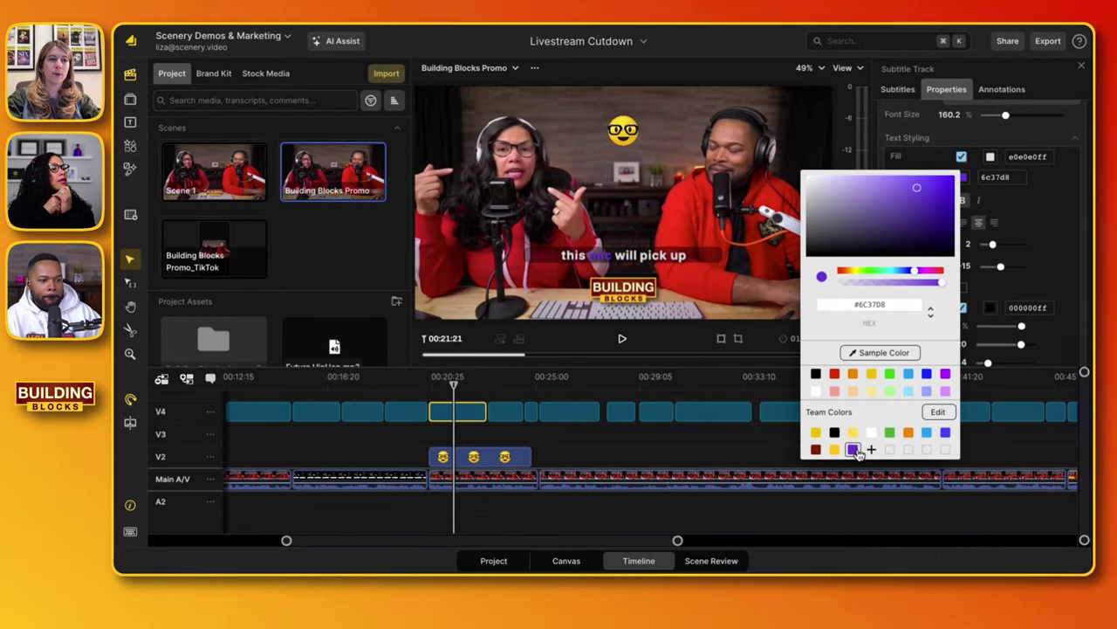
pyautogui.click(1053, 233)
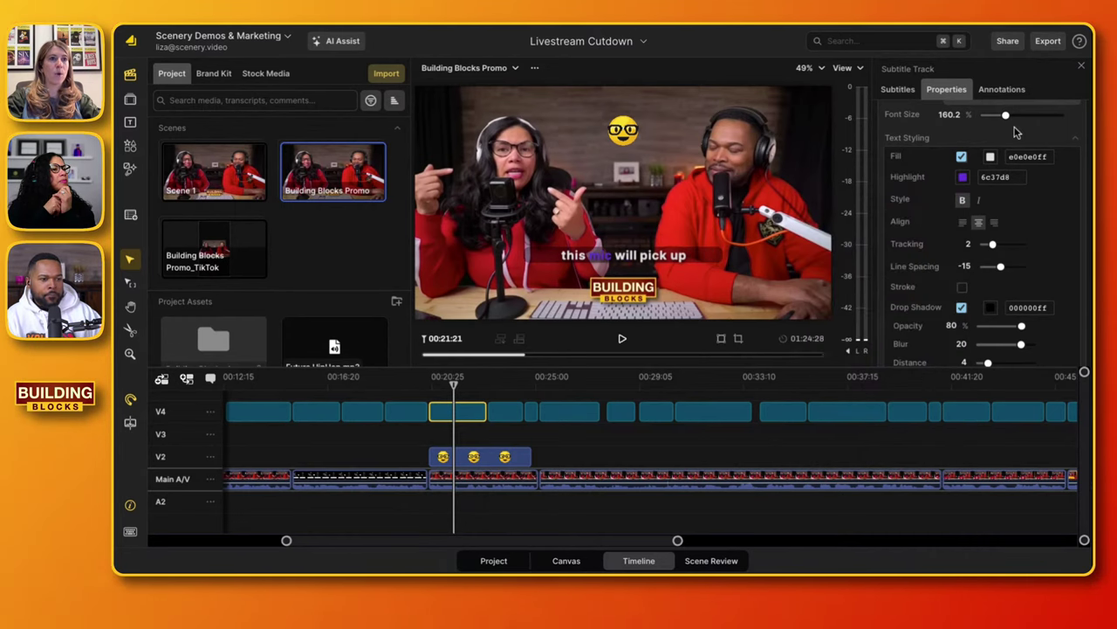
pyautogui.scroll(3, 1015, 131)
pyautogui.click(1008, 148)
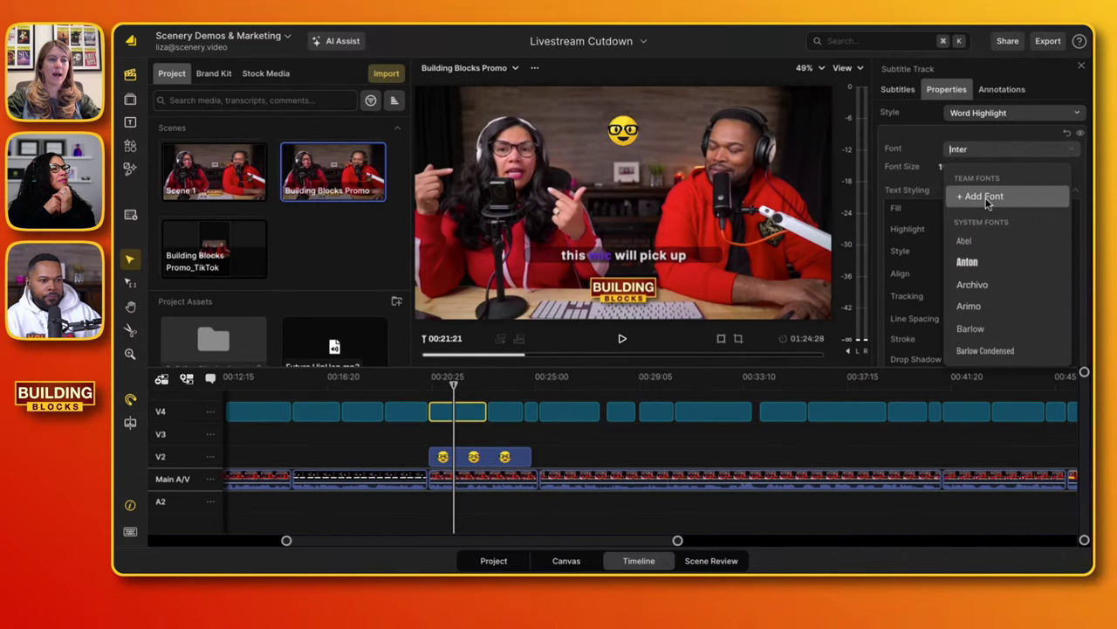
pyautogui.click(922, 144)
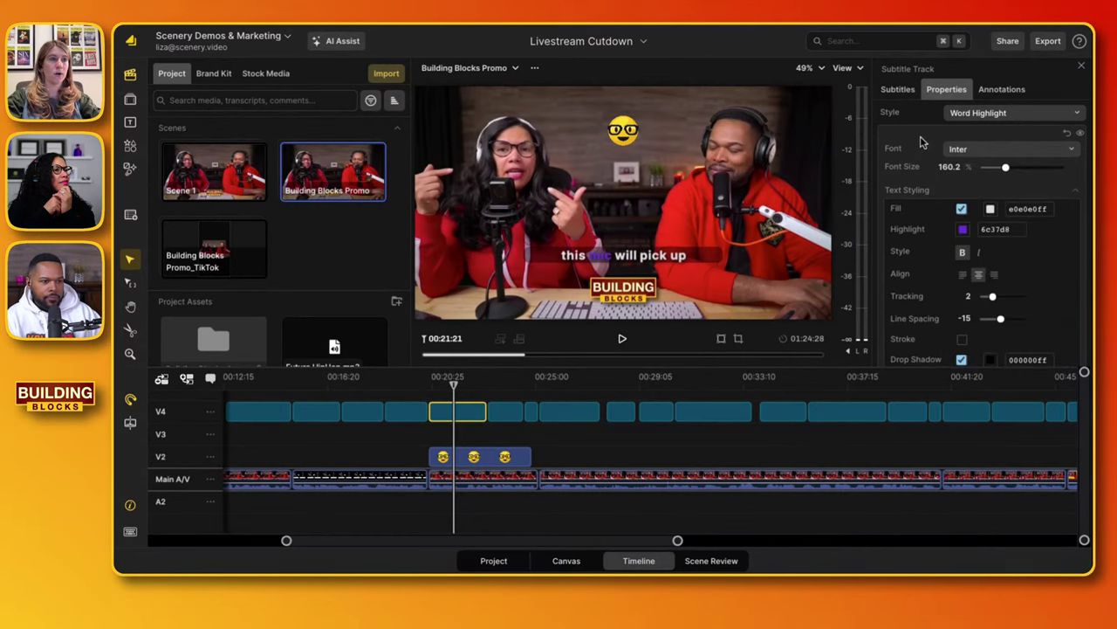
# - Open the team's brand resources settings and remove the orange color #EB8900
pyautogui.click(131, 42)
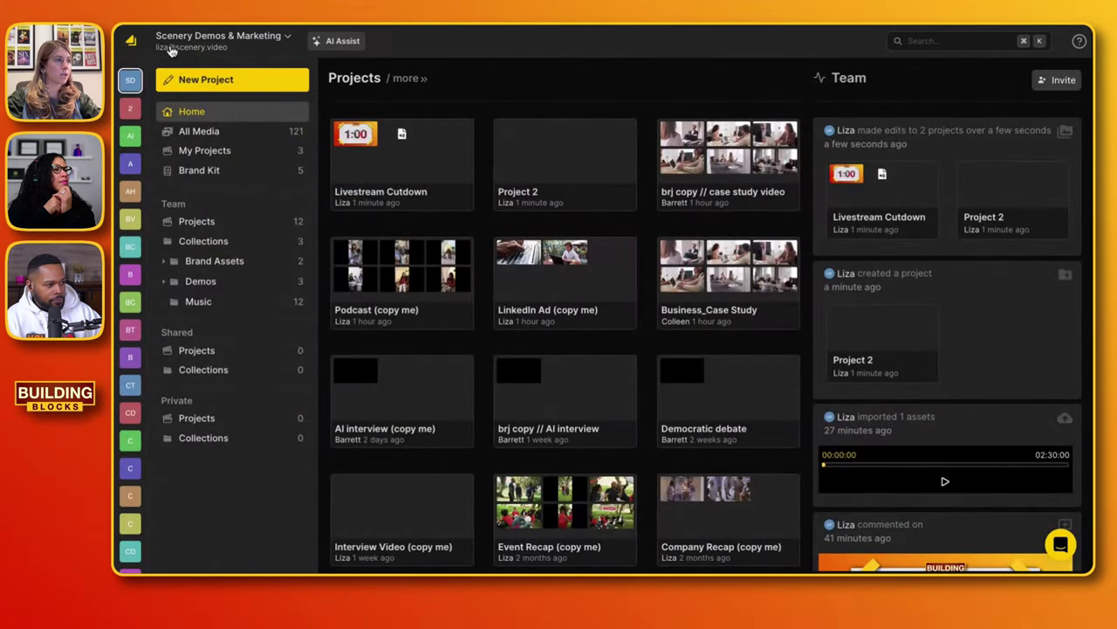
pyautogui.click(172, 50)
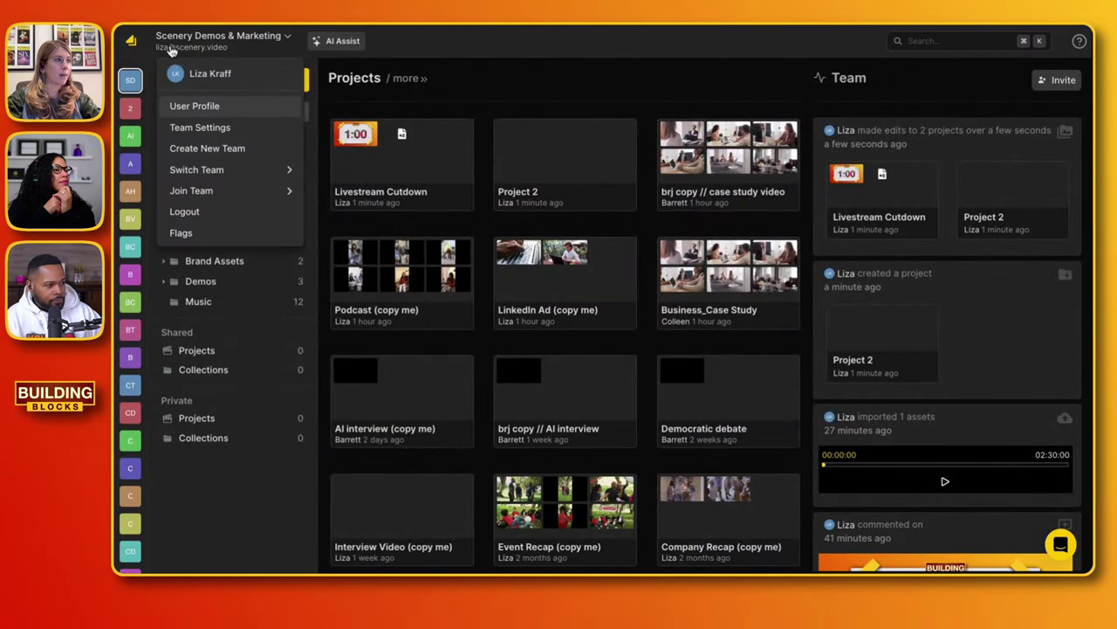
pyautogui.click(192, 130)
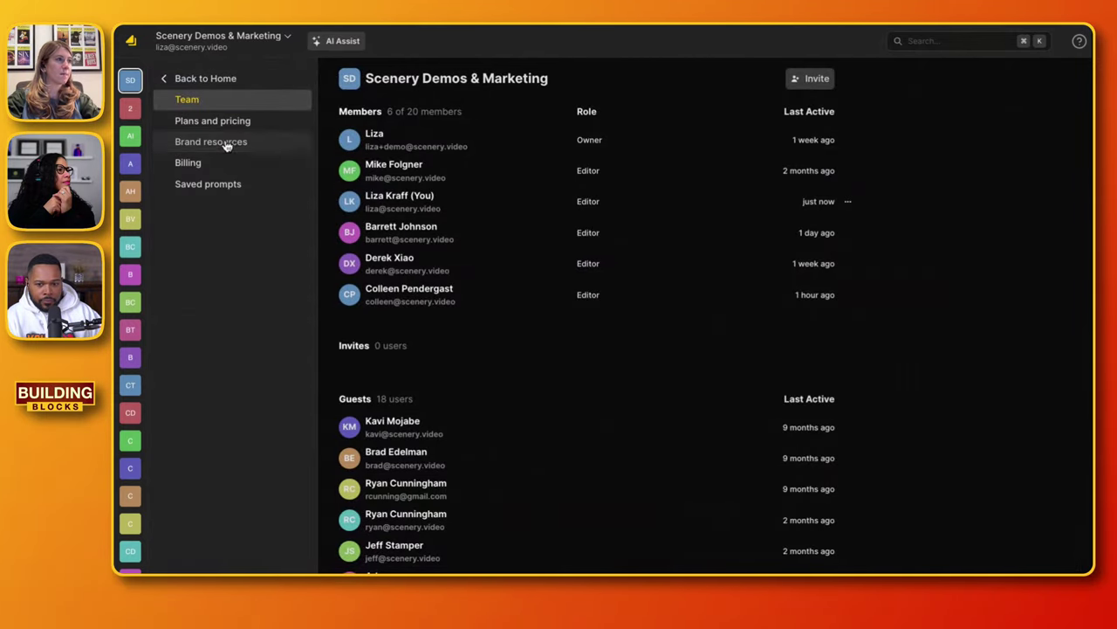
pyautogui.click(225, 144)
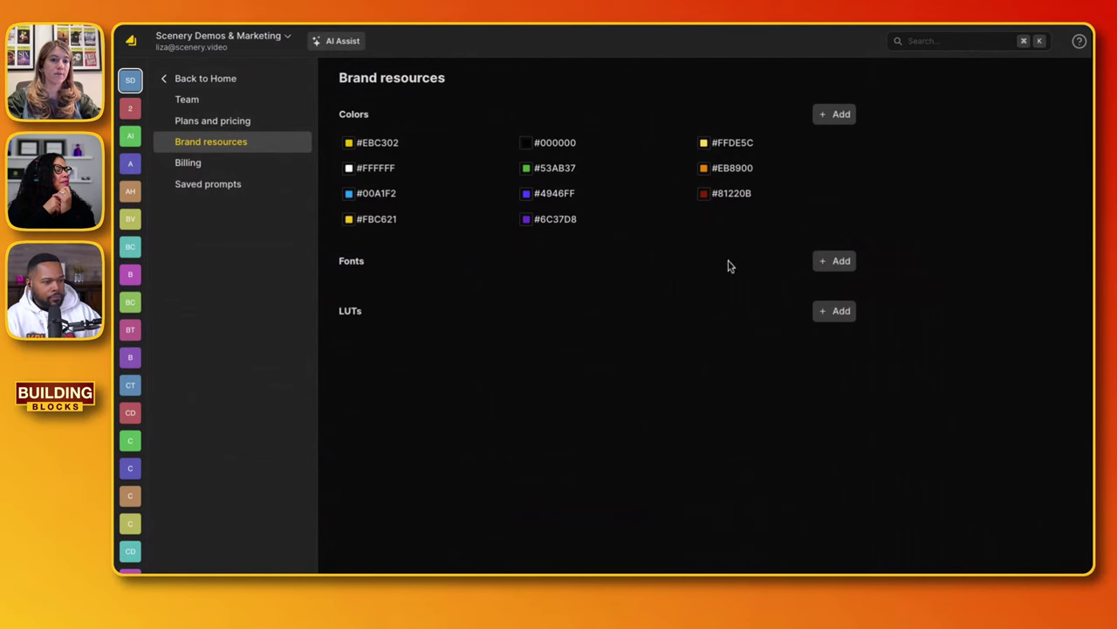
pyautogui.click(845, 168)
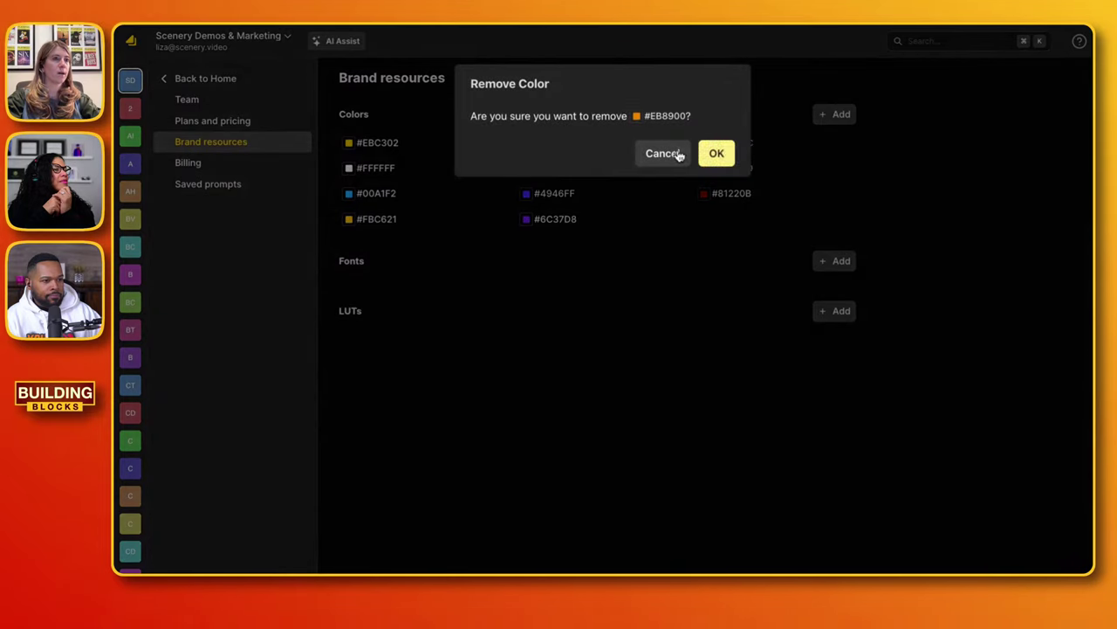
pyautogui.click(716, 153)
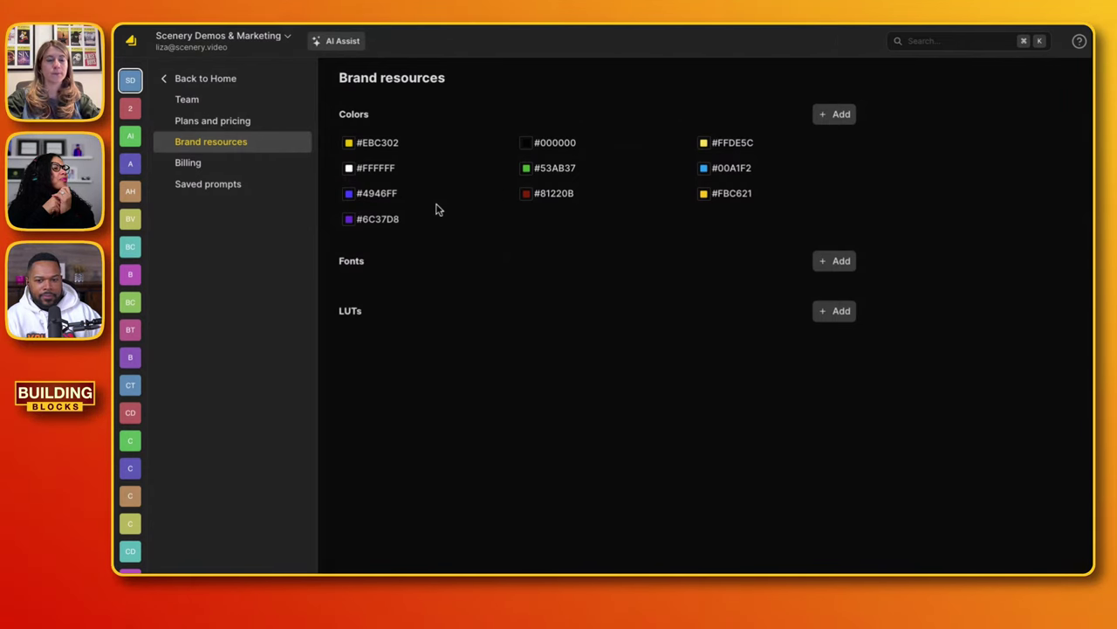
# - Return to the Livestream Cutdown project and place the playhead at 00:19:27 with no subtitle selected
pyautogui.click(210, 78)
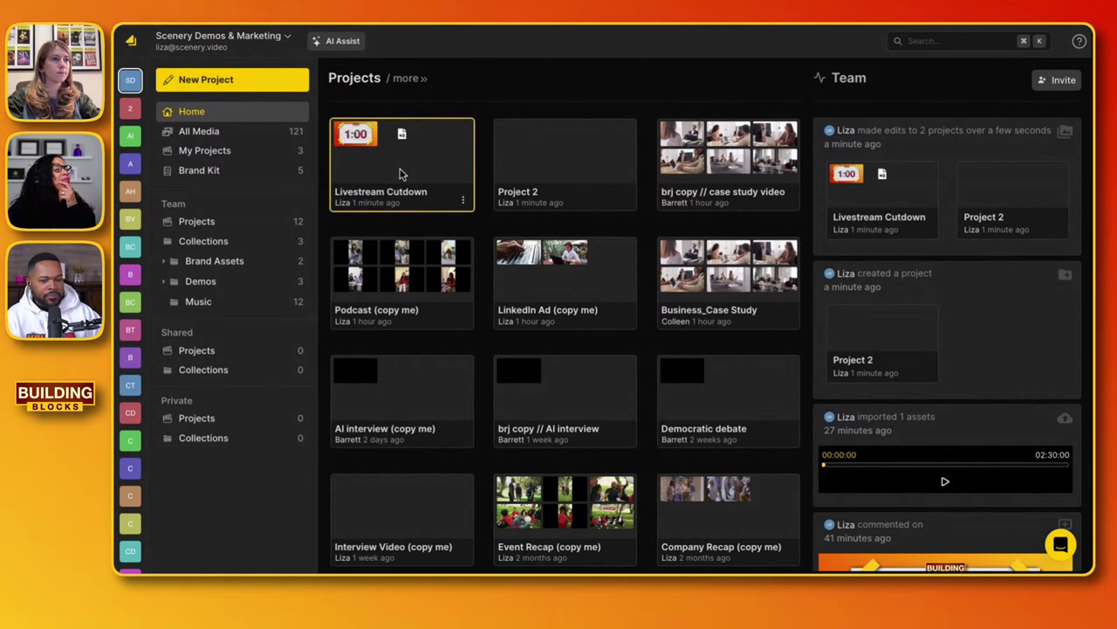
pyautogui.click(400, 172)
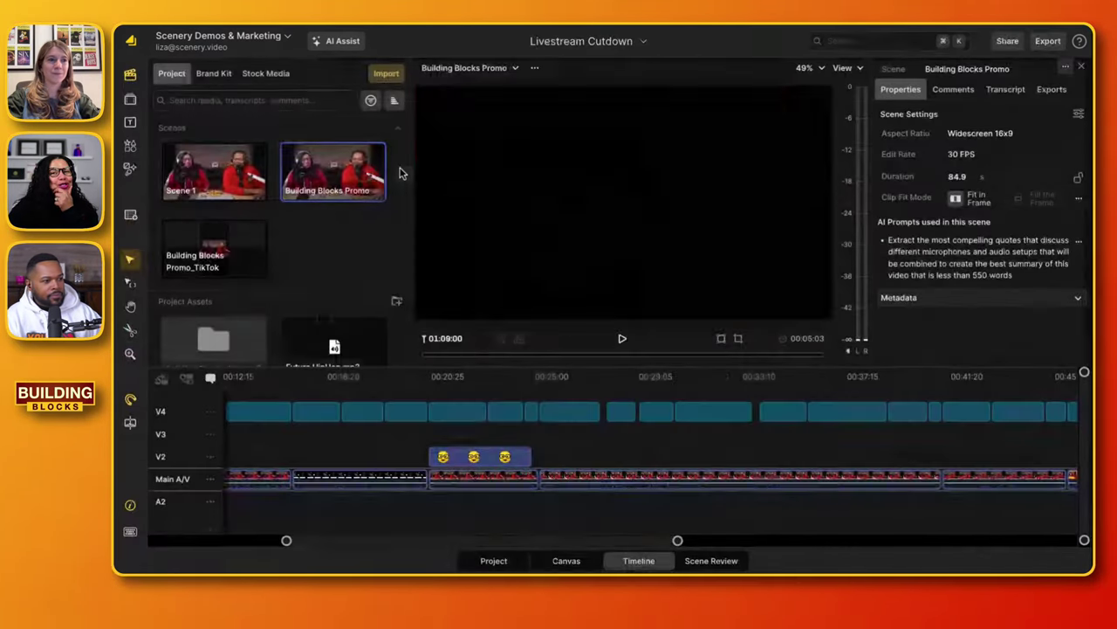
pyautogui.click(411, 415)
pyautogui.click(412, 415)
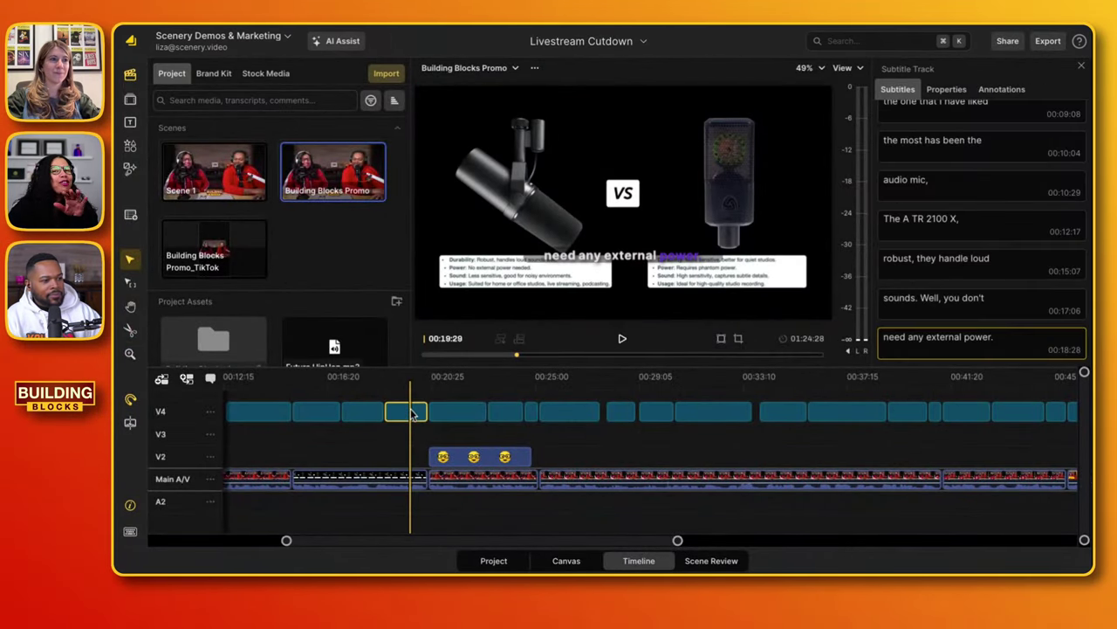
pyautogui.press('Escape')
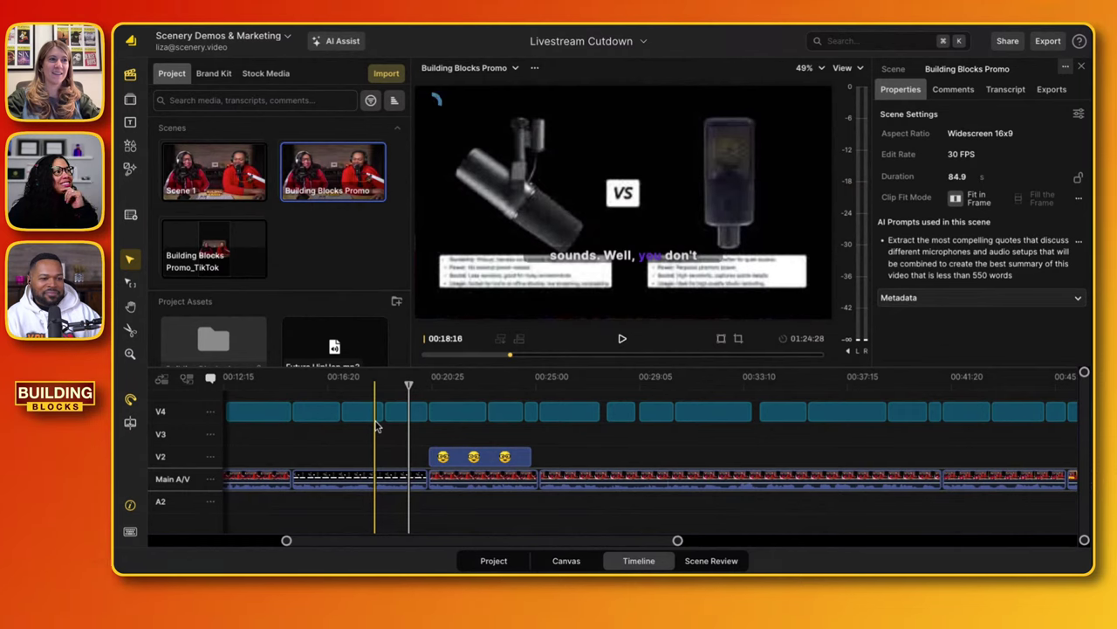
pyautogui.hscroll(-10, 326, 462)
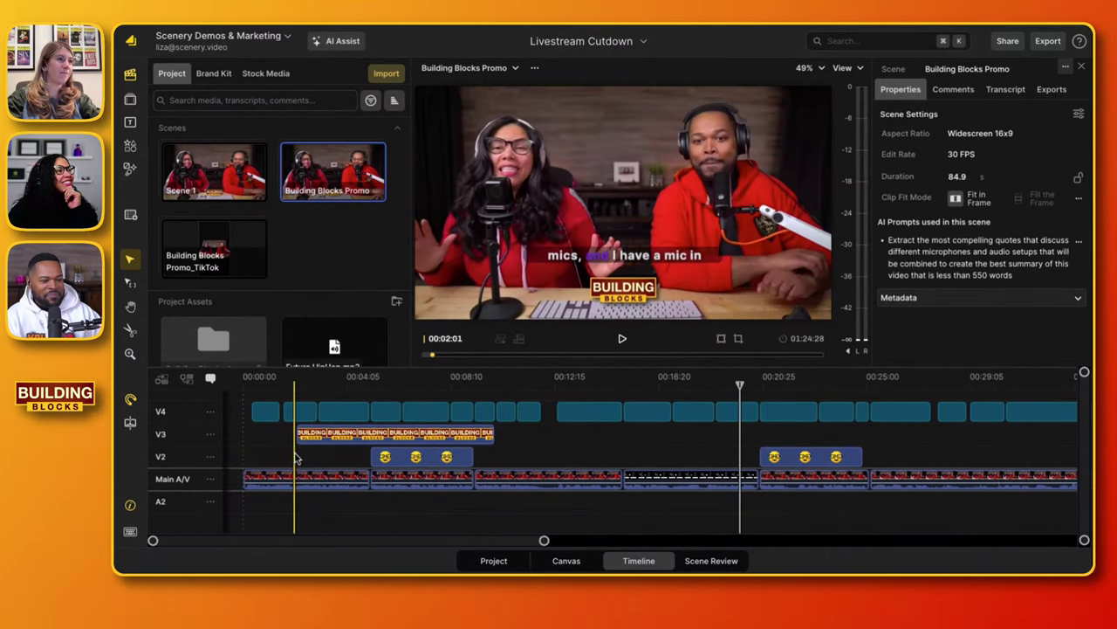
# - Review the list of all keyboard shortcuts and close it
pyautogui.click(130, 532)
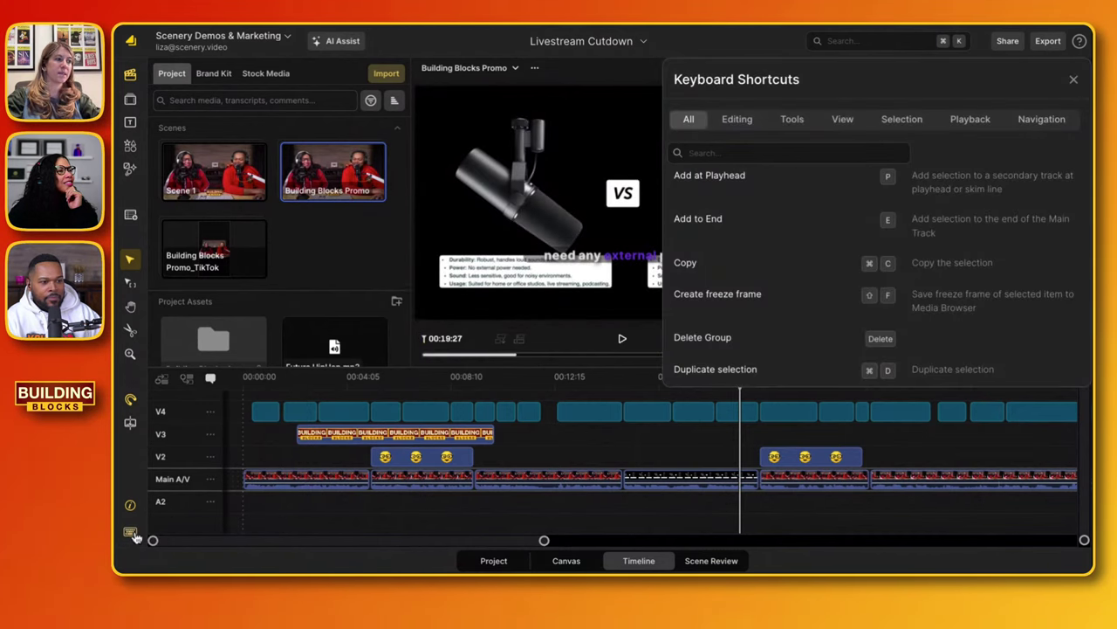
pyautogui.scroll(-10, 782, 208)
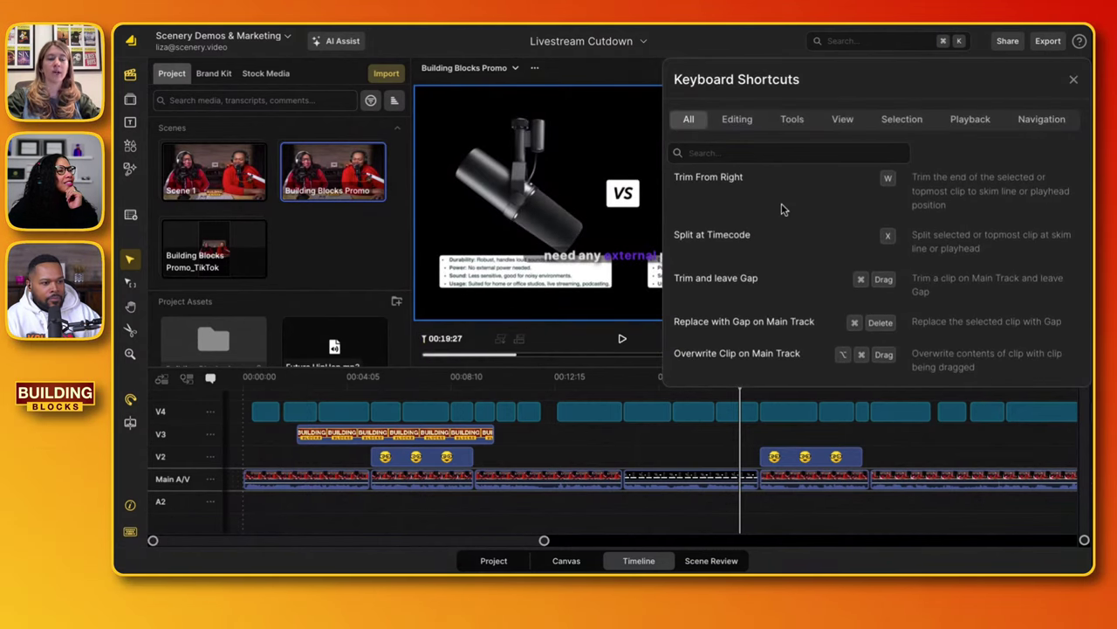
pyautogui.scroll(-5, 781, 208)
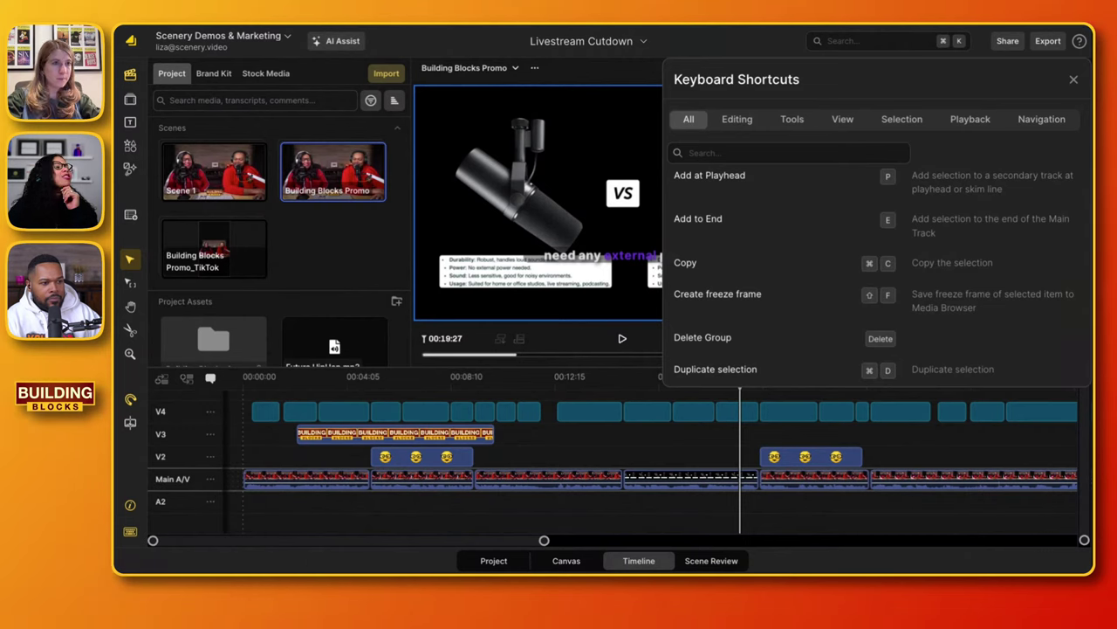
pyautogui.click(1075, 82)
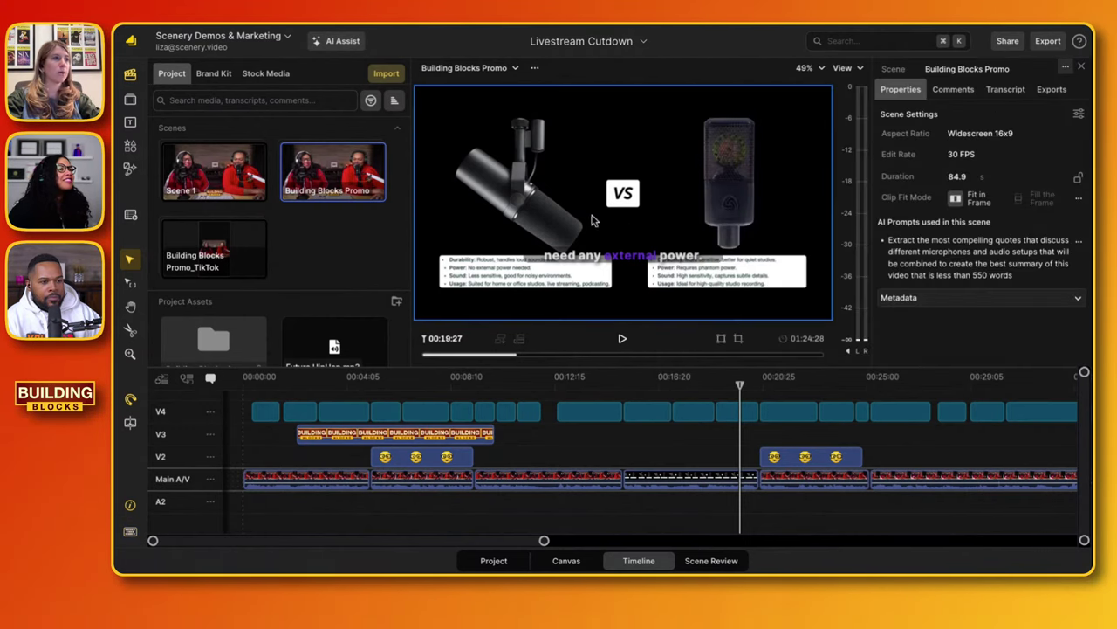
# - Open Scene 1 and split the first clip on the main track at 00:28:14
pyautogui.click(188, 189)
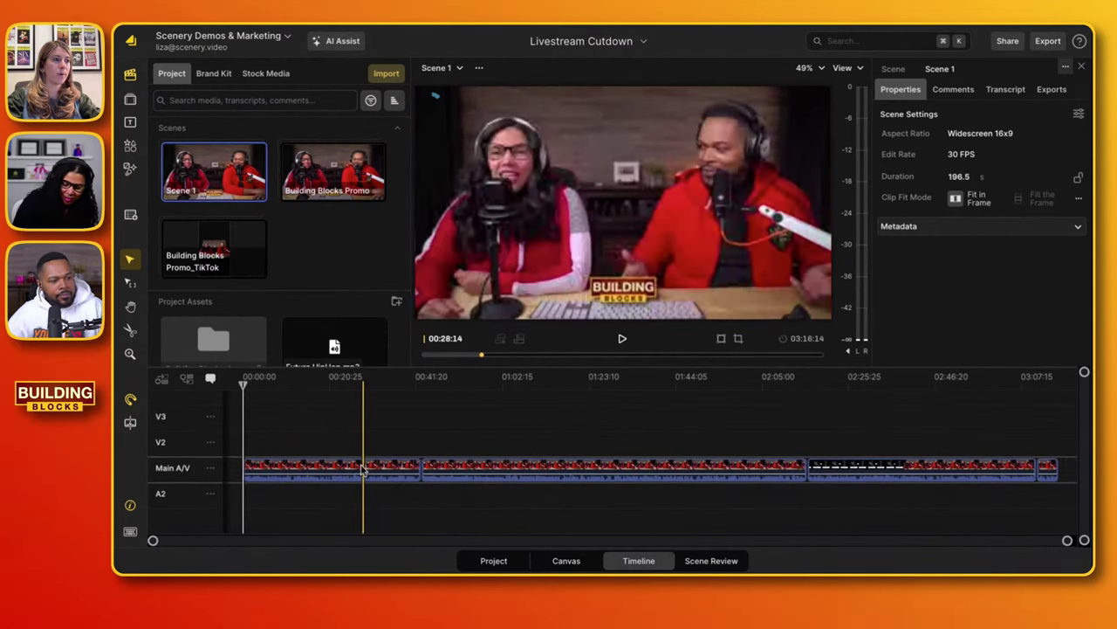
pyautogui.click(364, 470)
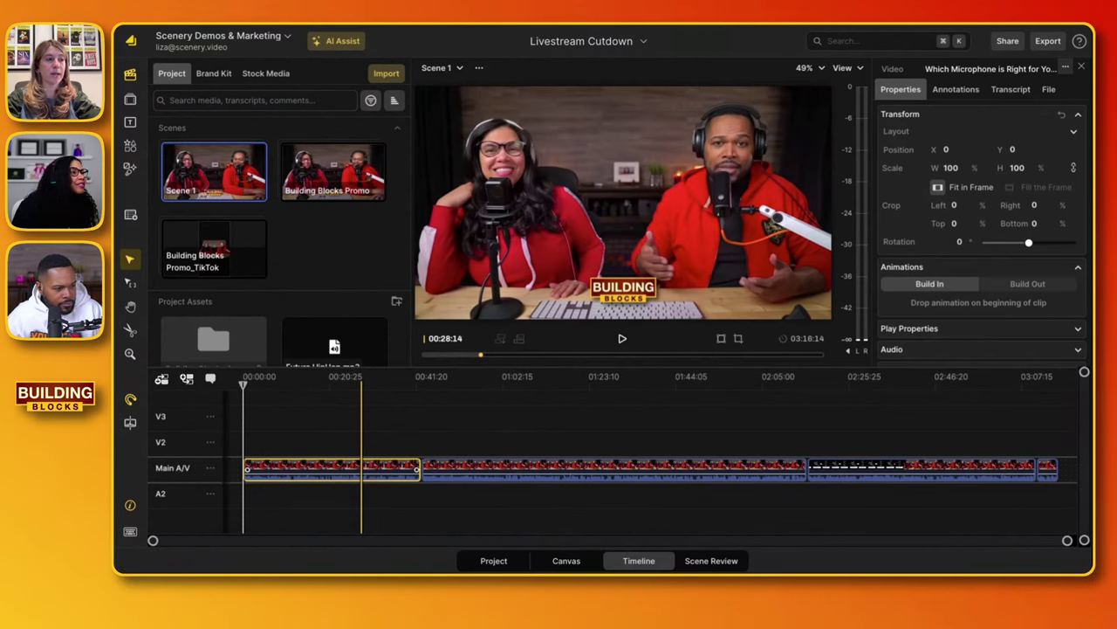
pyautogui.click(361, 470)
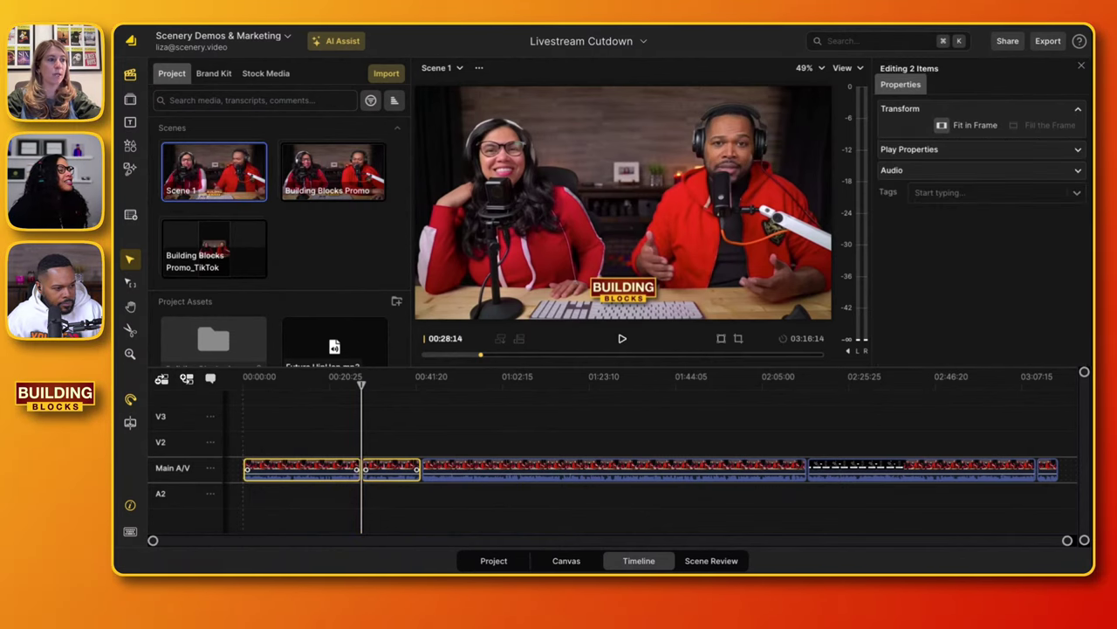
# - Split the main track's next long clip at four points, the last one at 01:21:27
pyautogui.click(463, 471)
pyautogui.press('s')
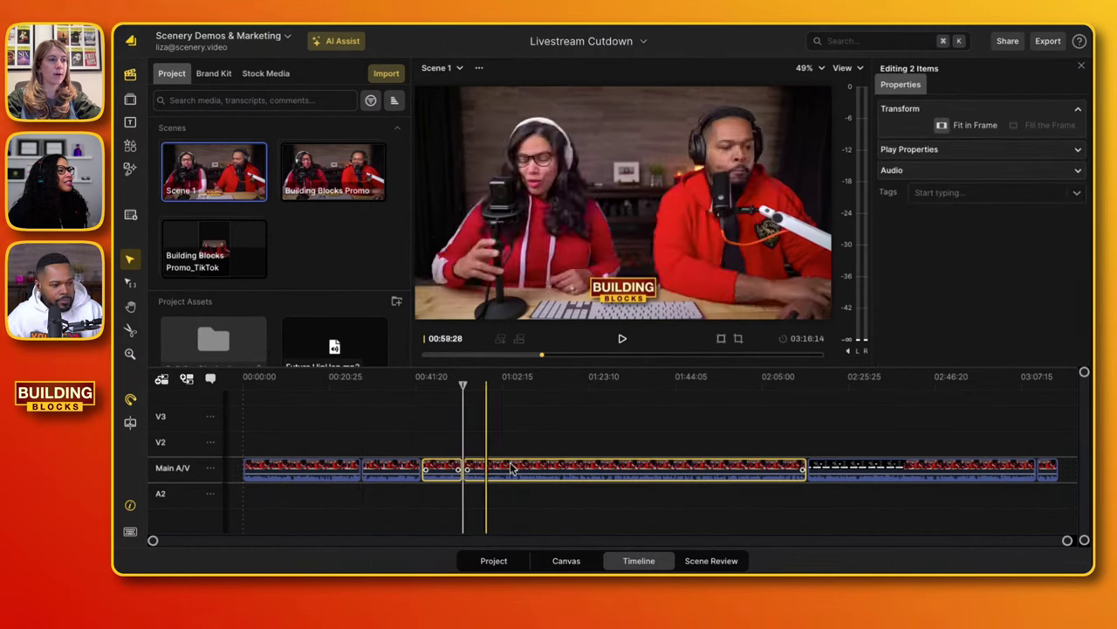
pyautogui.press('s')
pyautogui.press('s')
pyautogui.press('s')
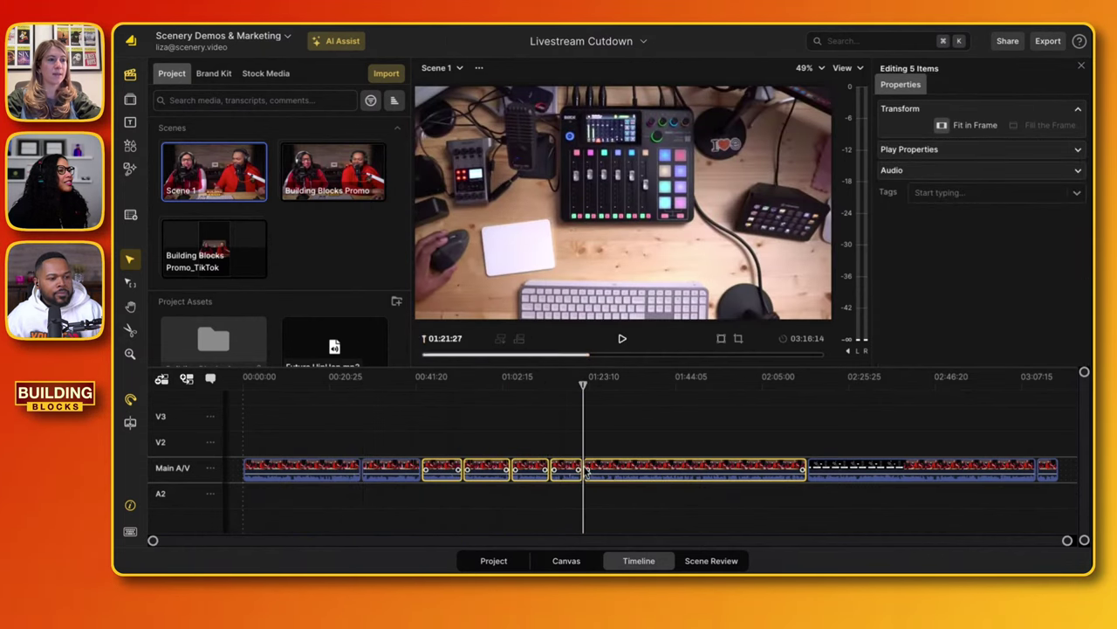
pyautogui.press('s')
# - Ripple-delete the two short segments directly before the 01:21:27 cut on the main track
pyautogui.click(574, 472)
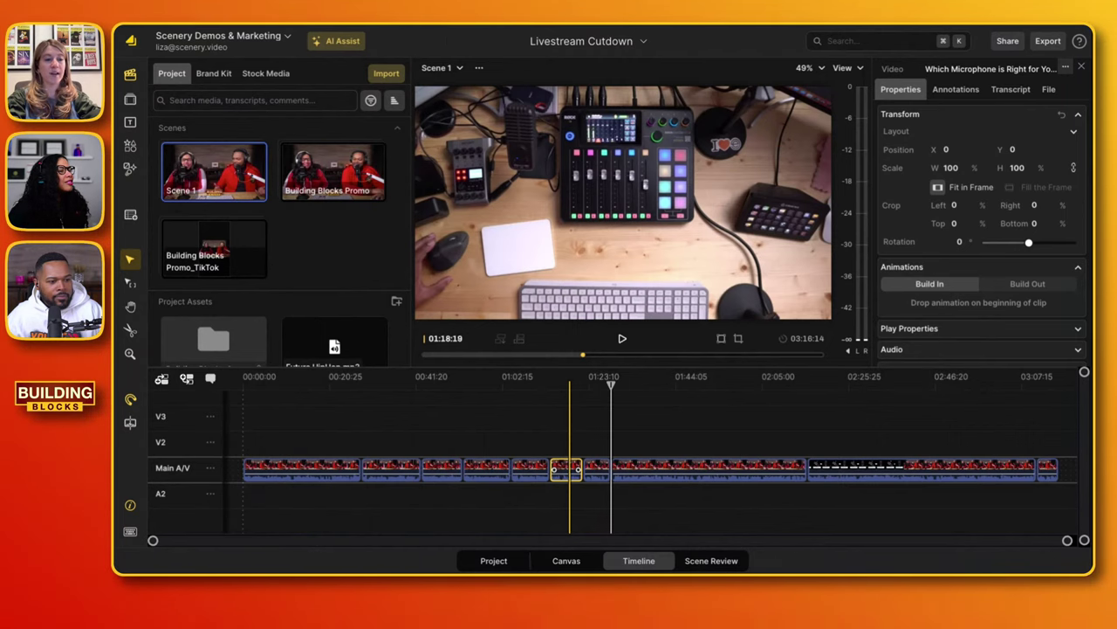
pyautogui.press('Delete')
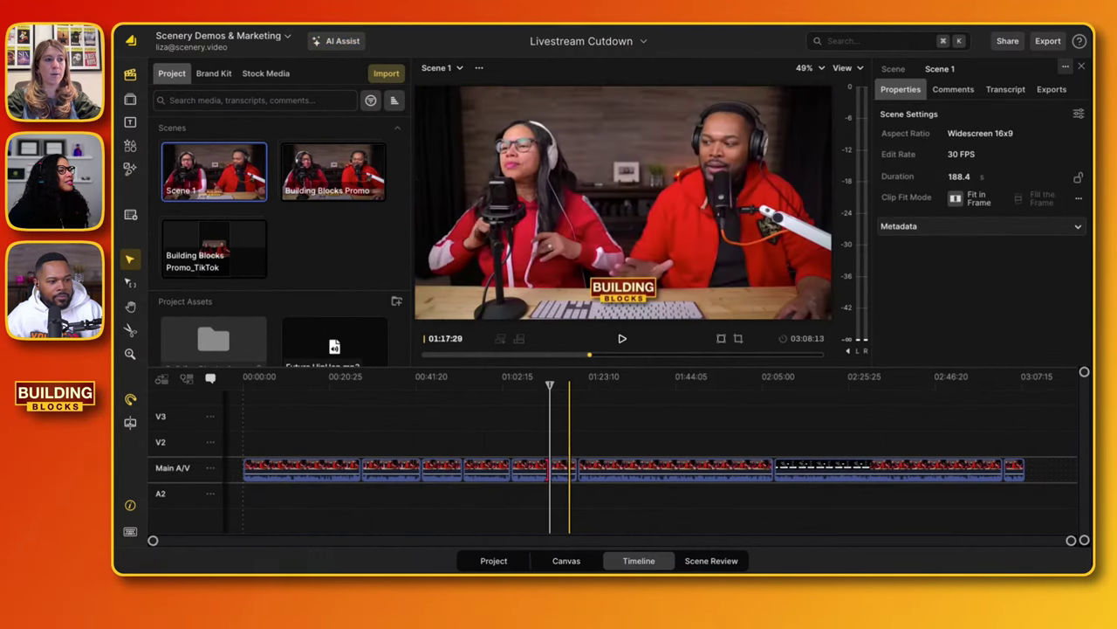
pyautogui.click(534, 468)
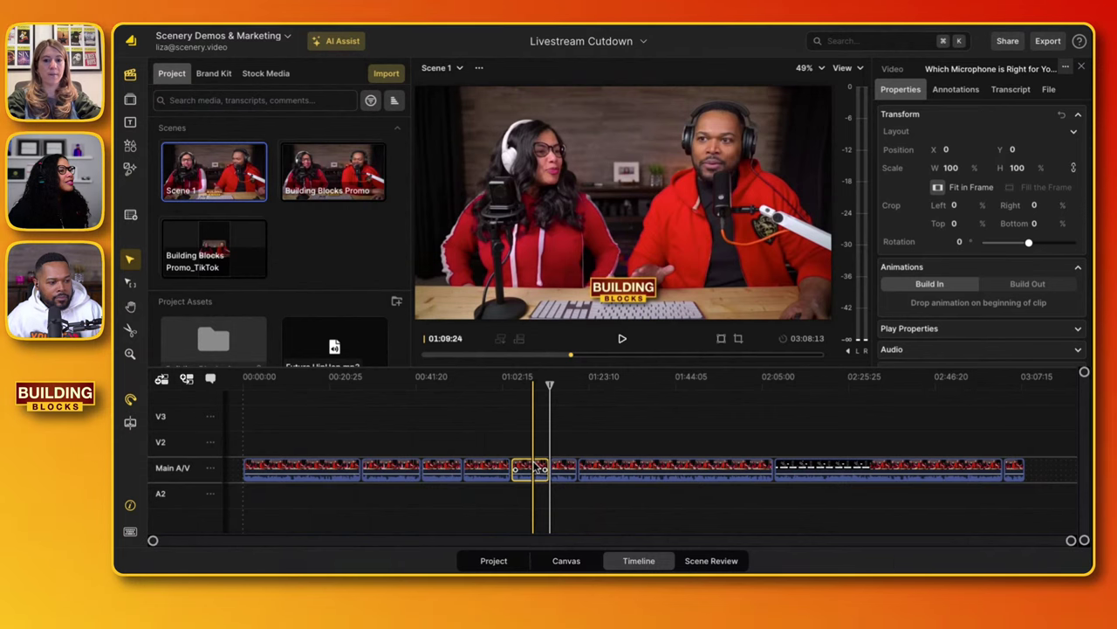
pyautogui.press('Delete')
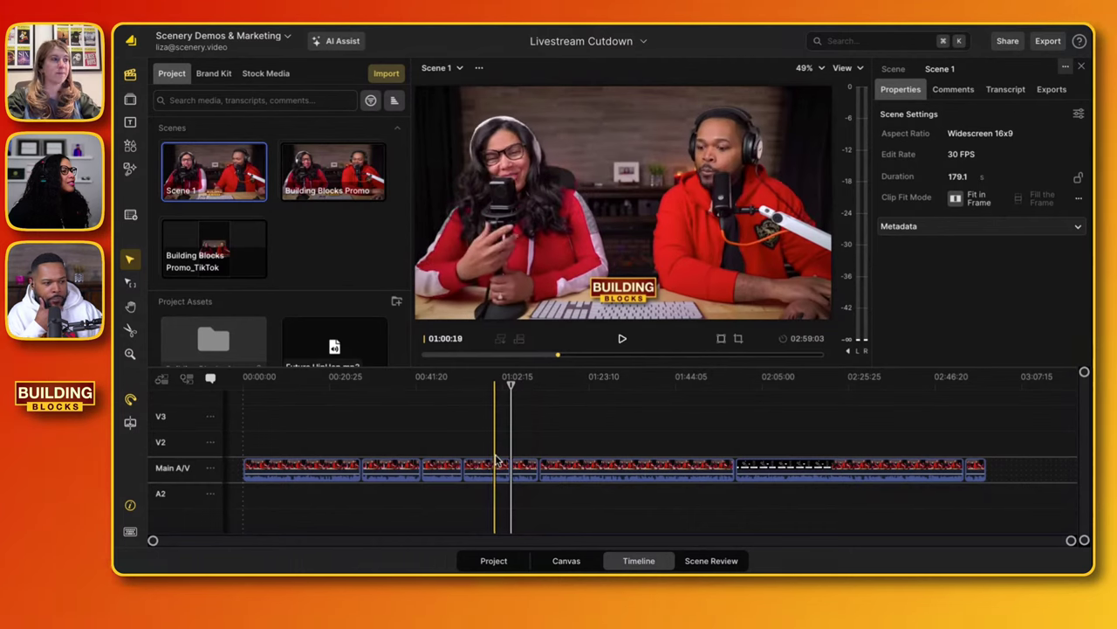
# - Try deleting a range that spans several main-track clips, undo the deletion, and leave no range selected
pyautogui.hotkey('ctrl', '=')
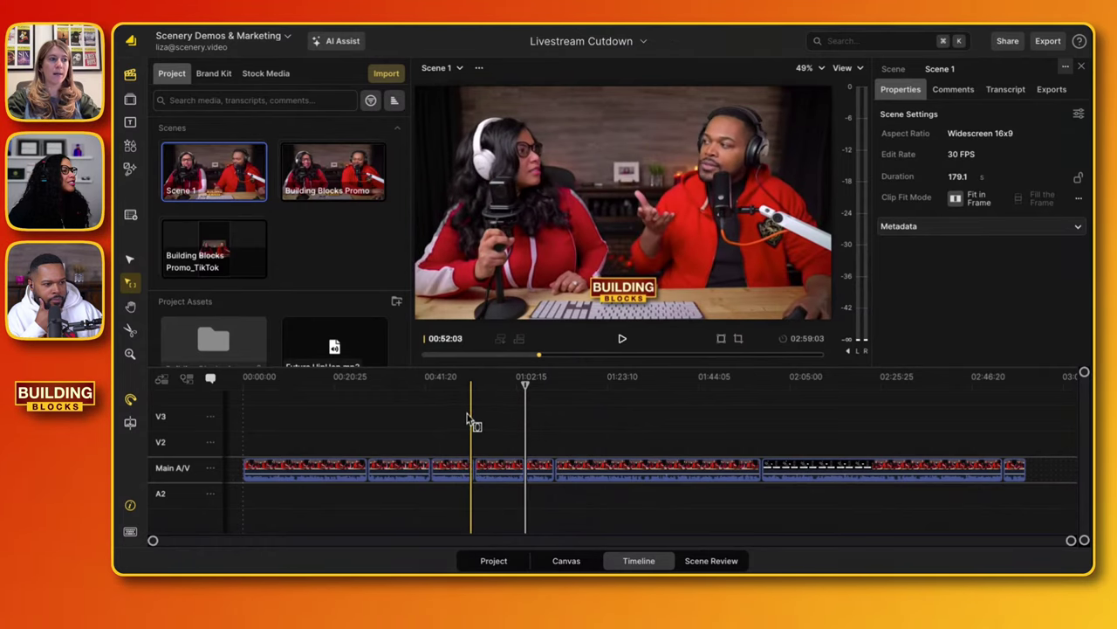
pyautogui.moveTo(472, 419); pyautogui.dragTo(701, 506)
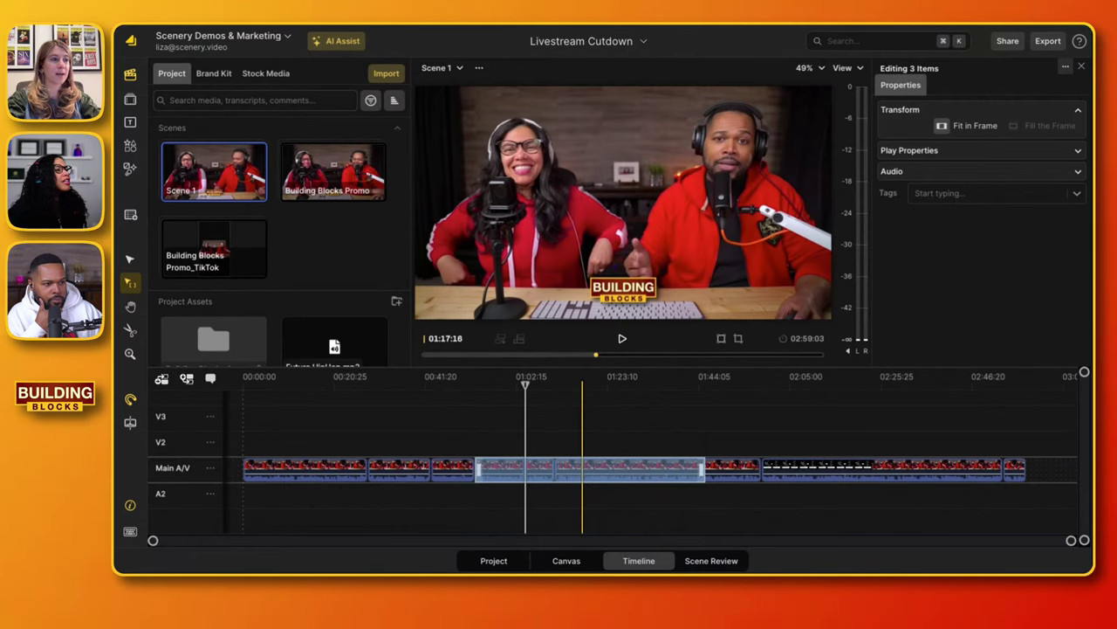
pyautogui.press('Delete')
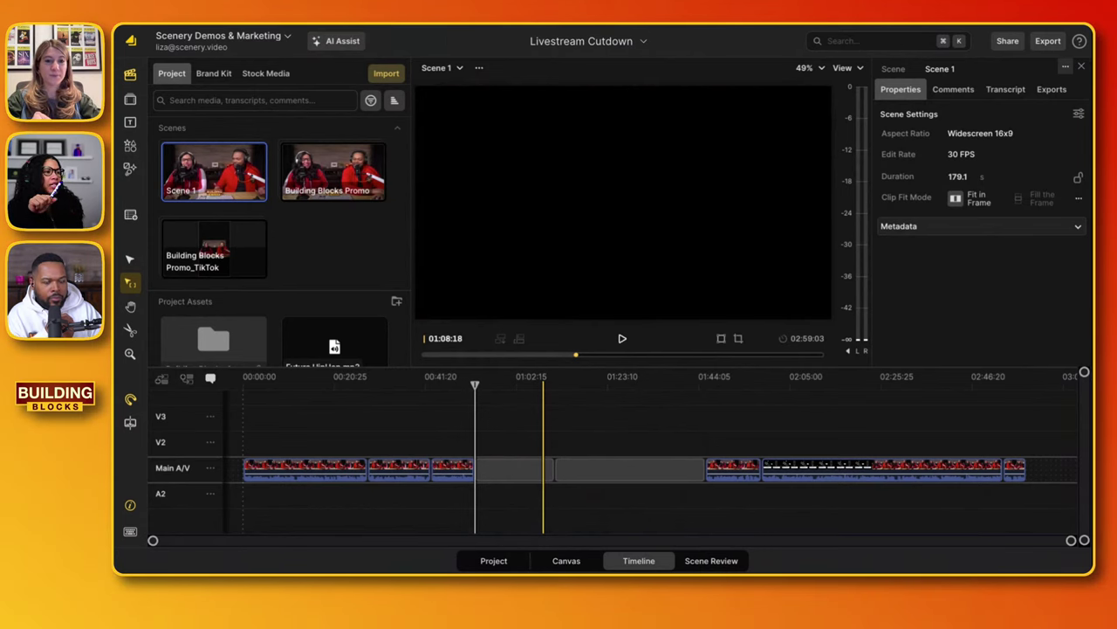
pyautogui.press('super+z')
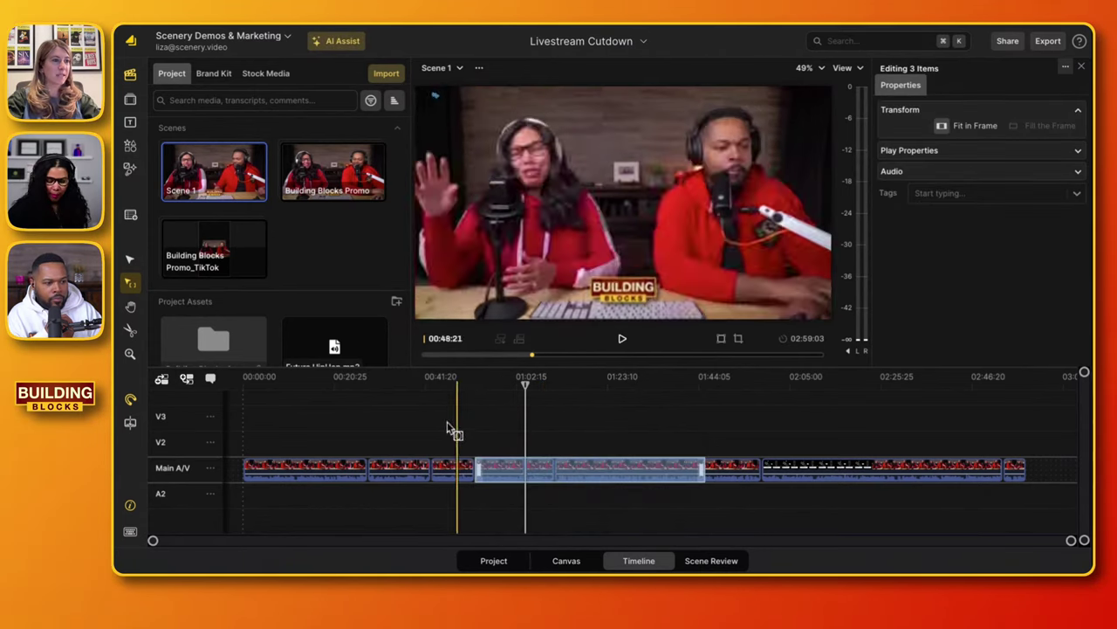
pyautogui.click(130, 284)
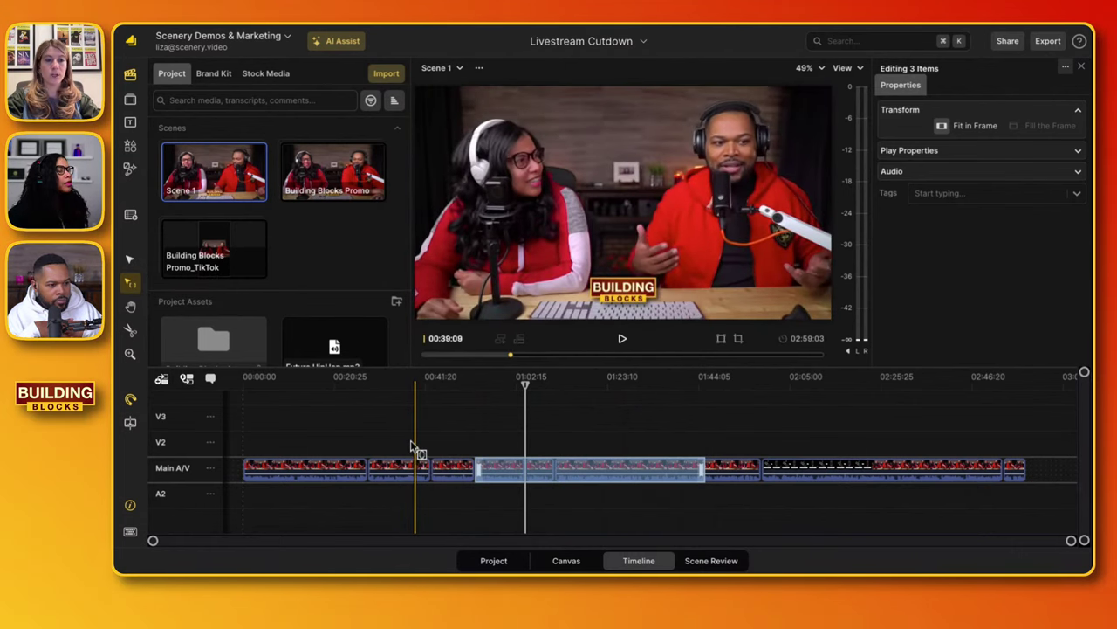
pyautogui.moveTo(419, 447); pyautogui.dragTo(618, 493)
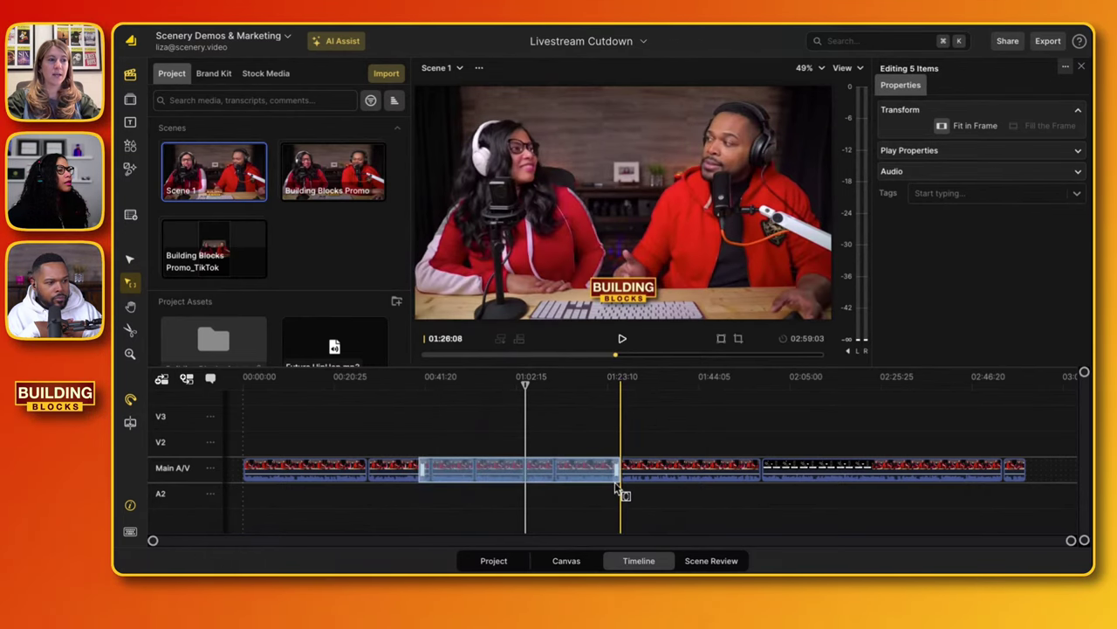
pyautogui.click(616, 446)
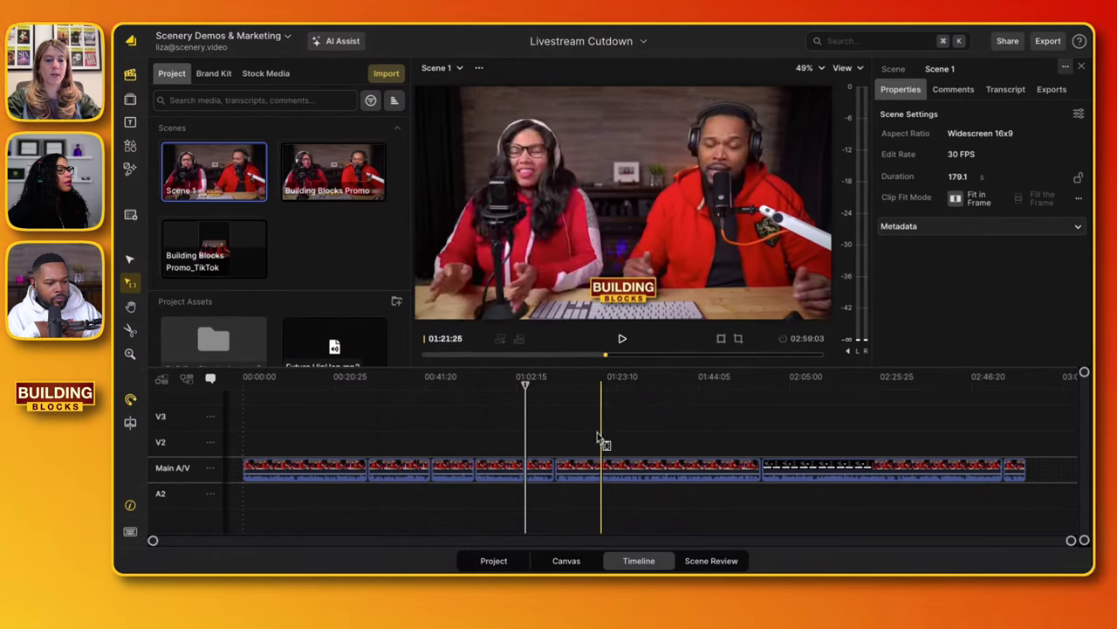
# - Range-select the main track from about 01:19 to 01:48 and delete its content, leaving a gap
pyautogui.moveTo(613, 456); pyautogui.dragTo(724, 504)
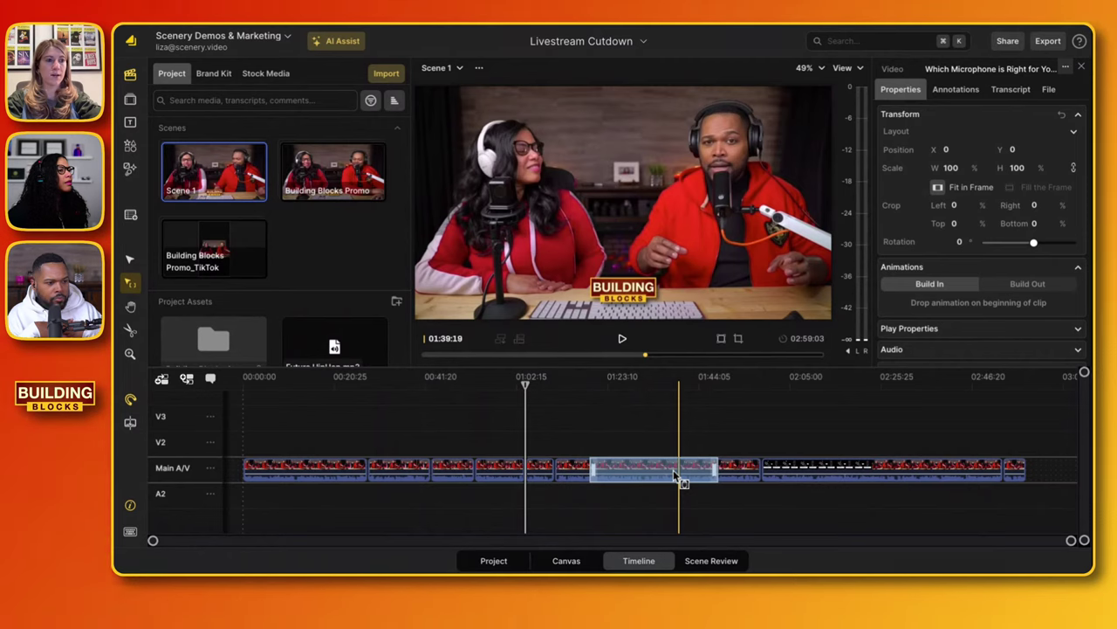
pyautogui.press('Delete')
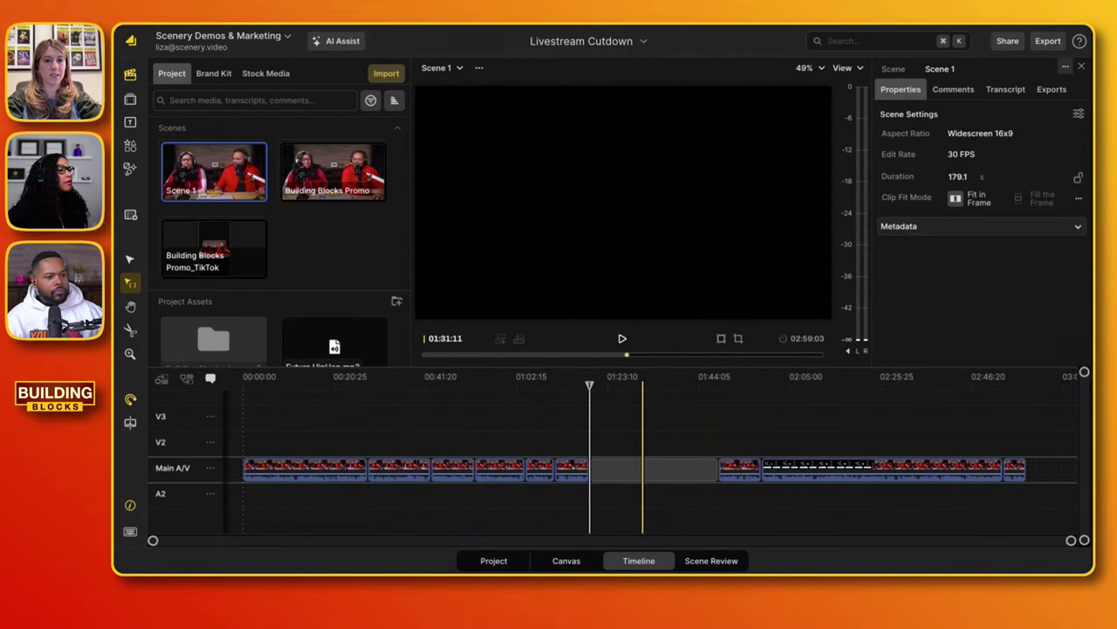
pyautogui.click(643, 470)
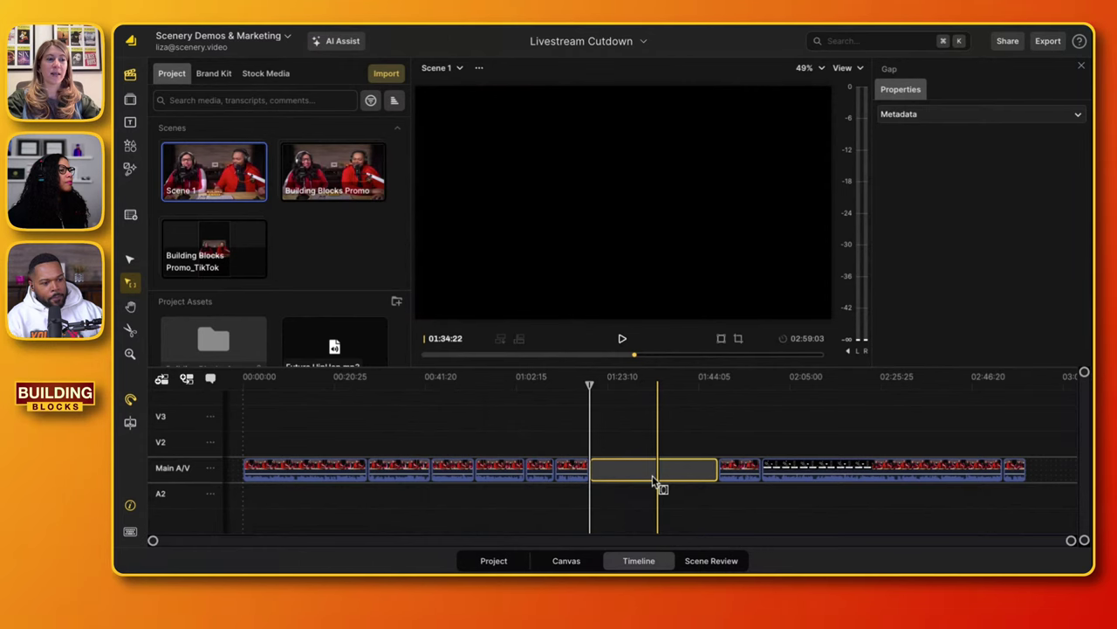
# - Insert BB Custom Transition.mp4 from the Building Blocks Assets folder at the start of the main-track gap
pyautogui.scroll(-2, 217, 253)
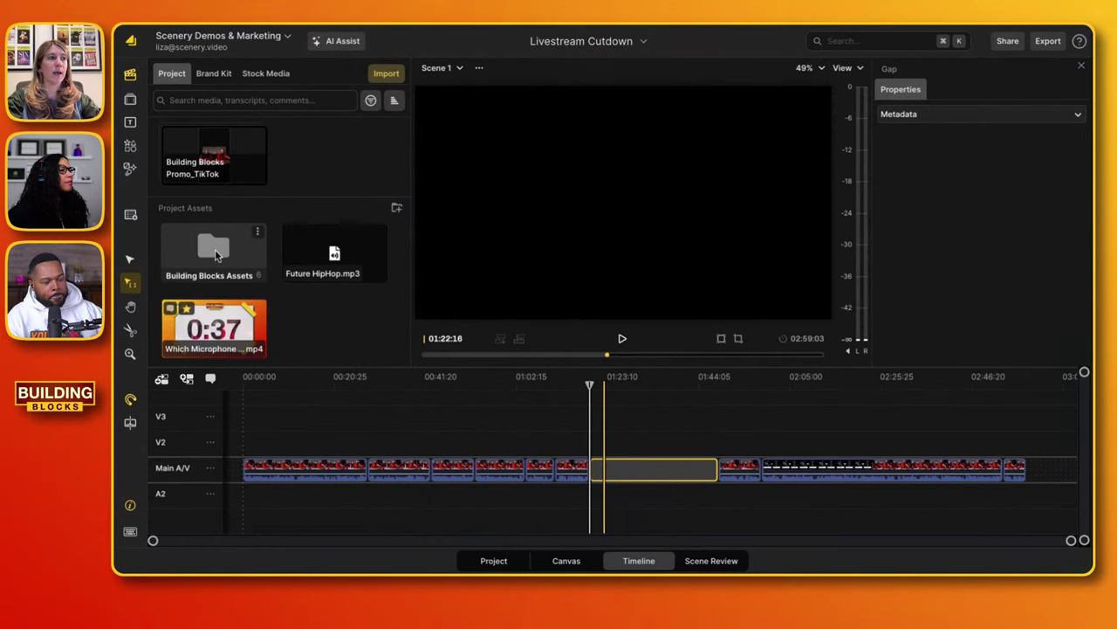
pyautogui.doubleClick(214, 250)
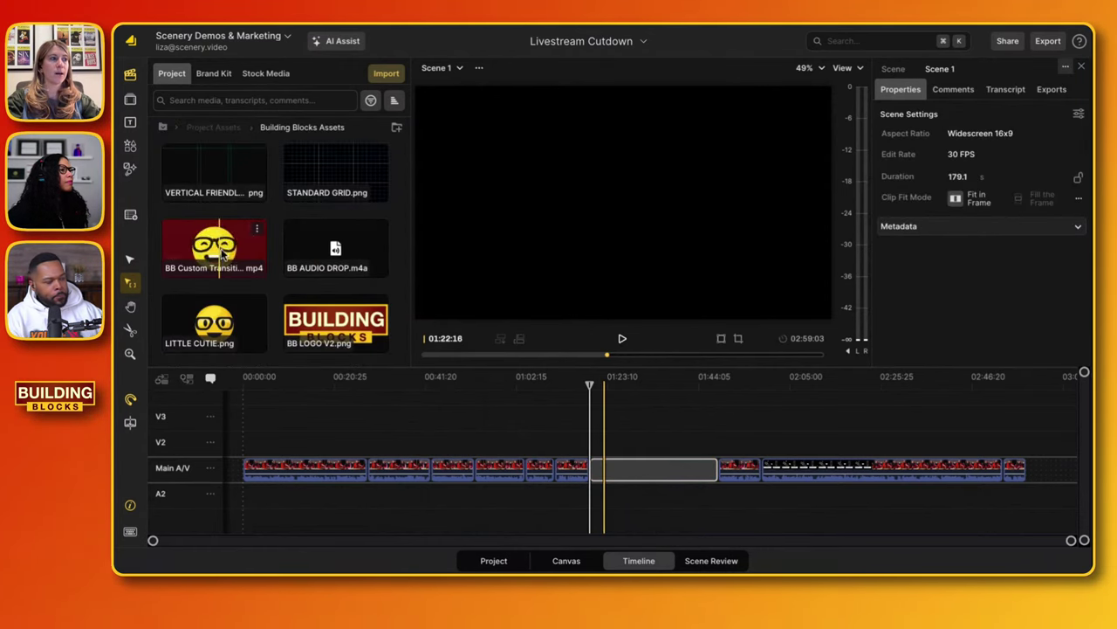
pyautogui.moveTo(223, 253); pyautogui.dragTo(599, 469)
pyautogui.scroll(5, 597, 467)
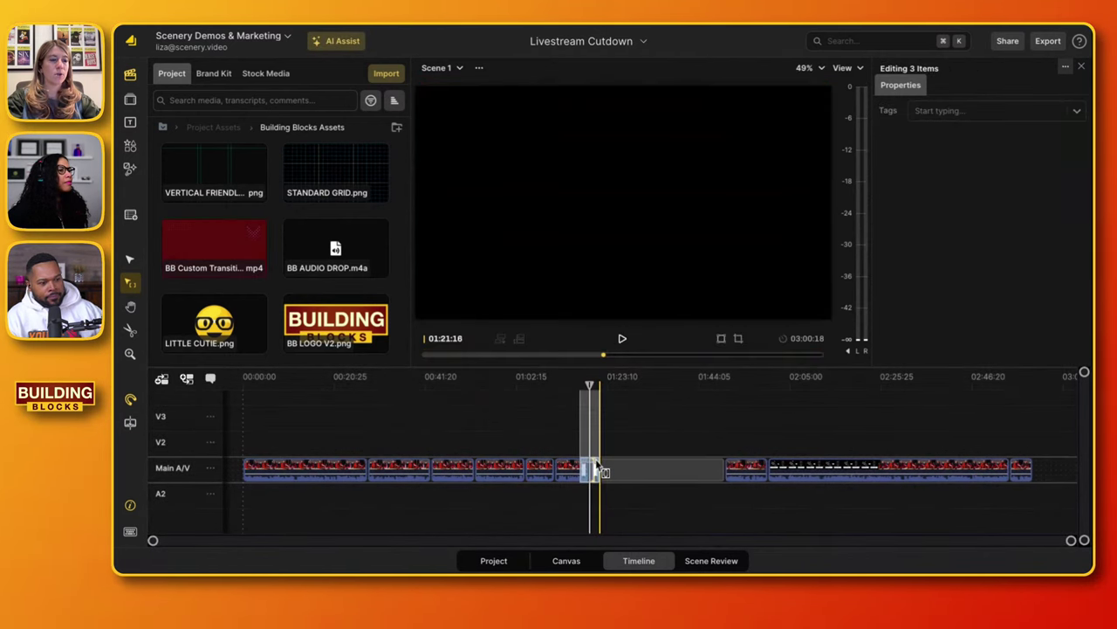
pyautogui.scroll(3, 595, 459)
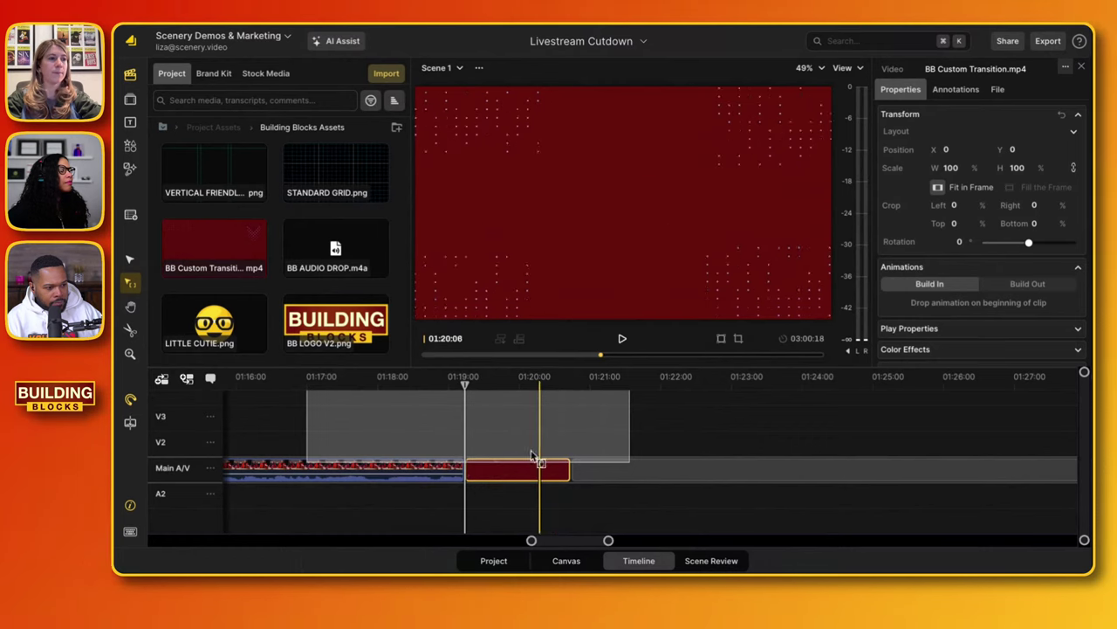
pyautogui.click(281, 444)
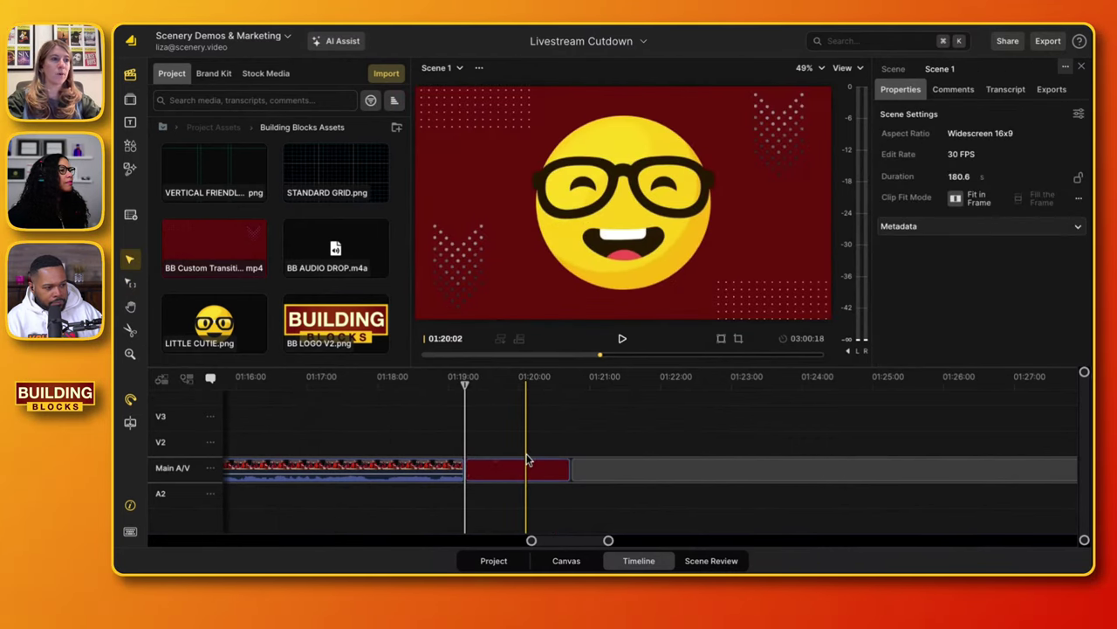
# - Delete the remaining gap after the custom transition so the following clip moves up against it
pyautogui.scroll(-5, 527, 460)
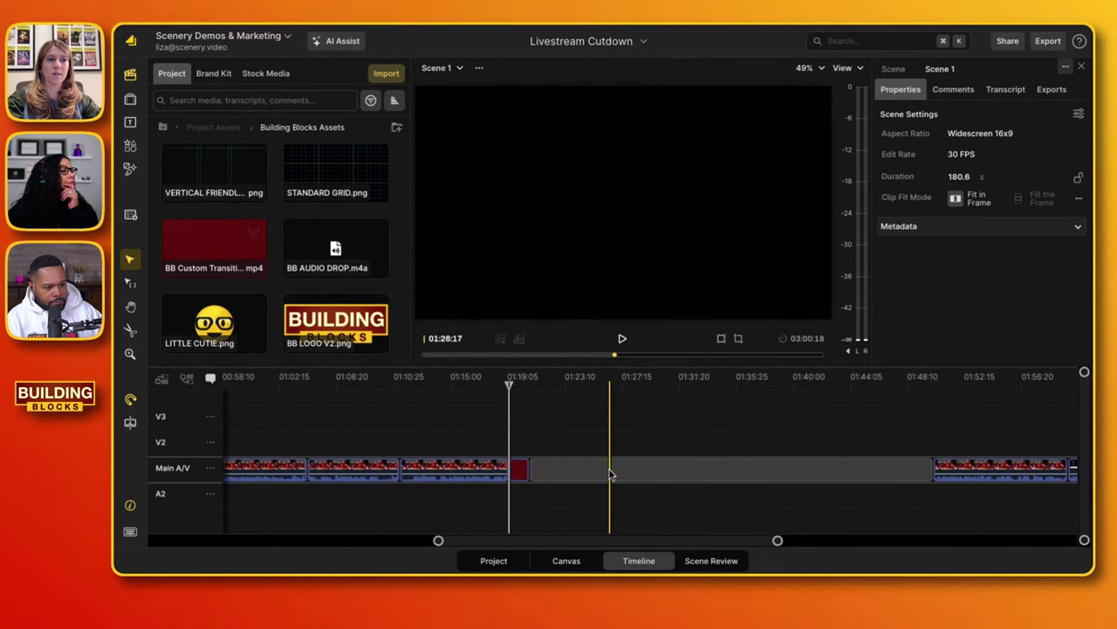
pyautogui.click(611, 475)
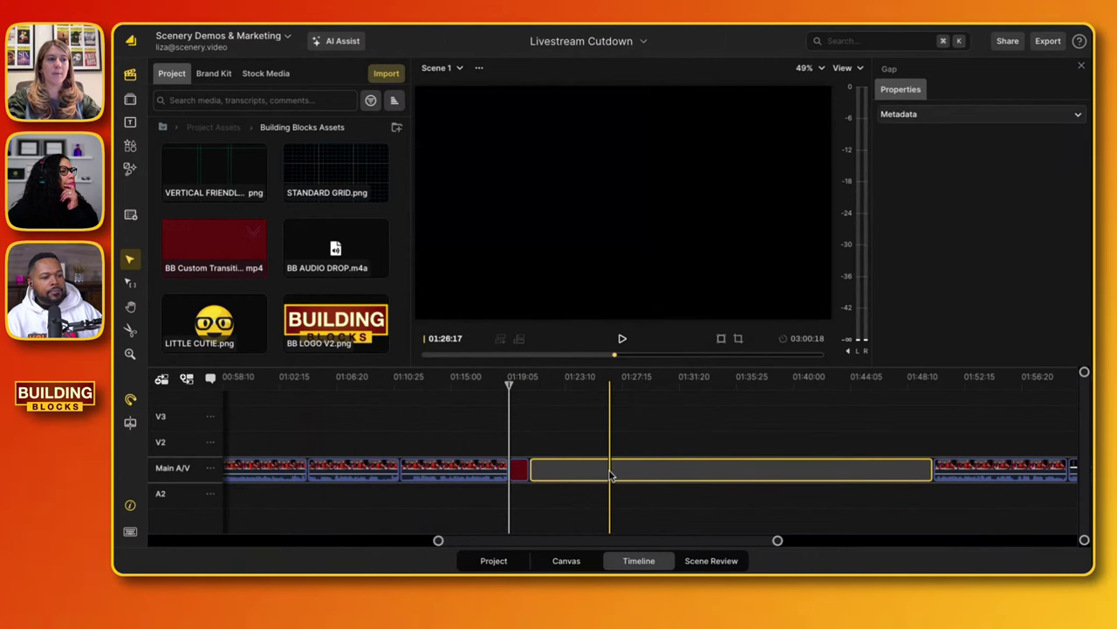
pyautogui.press('Delete')
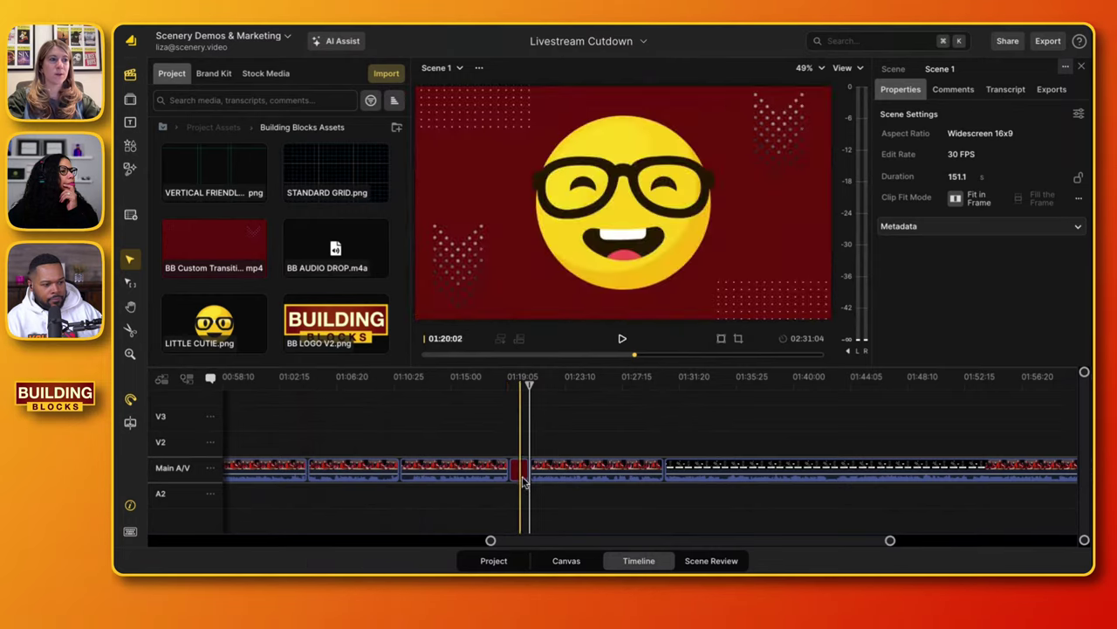
# - Range-select from 01:23:04 to about 01:25:02 in the clip after the transition and delete it, leaving a gap
pyautogui.scroll(3, 521, 481)
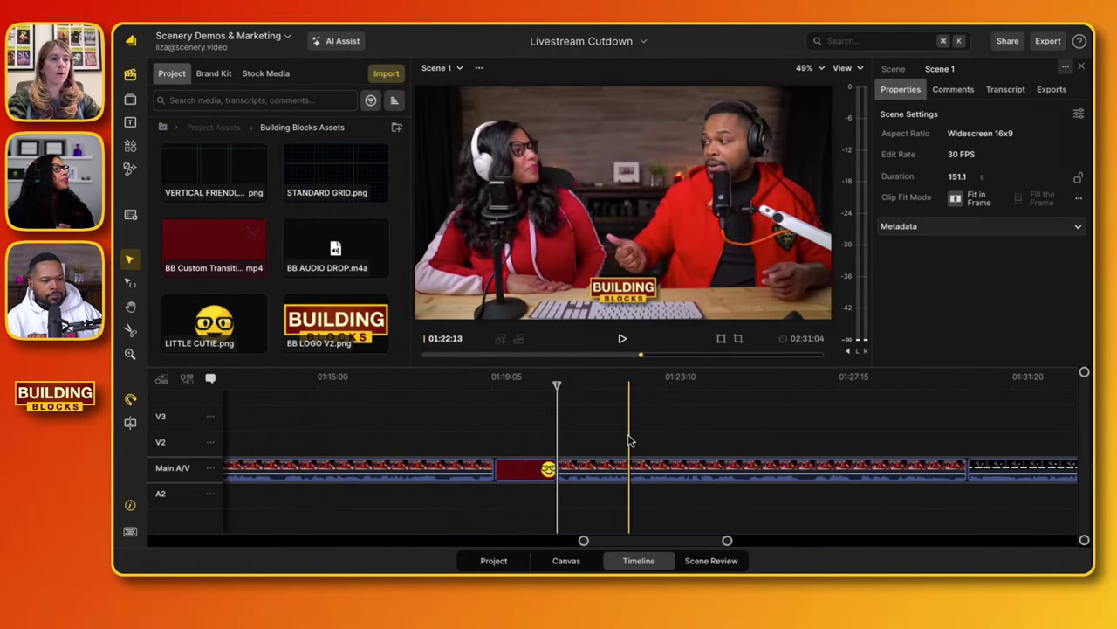
pyautogui.press('r')
pyautogui.moveTo(656, 463); pyautogui.dragTo(733, 489)
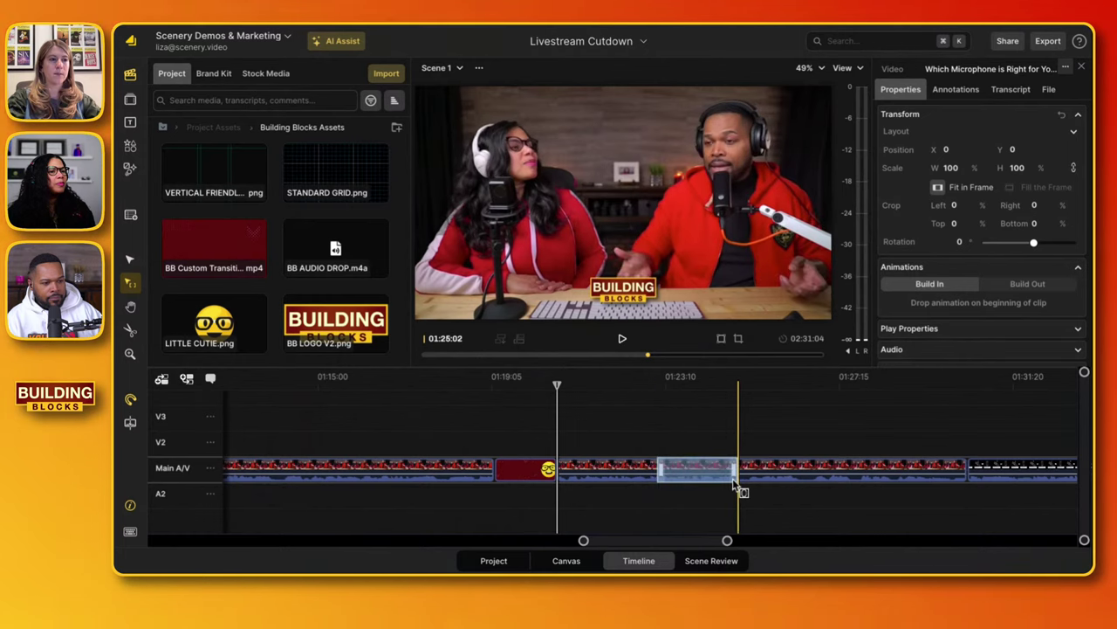
pyautogui.press('Delete')
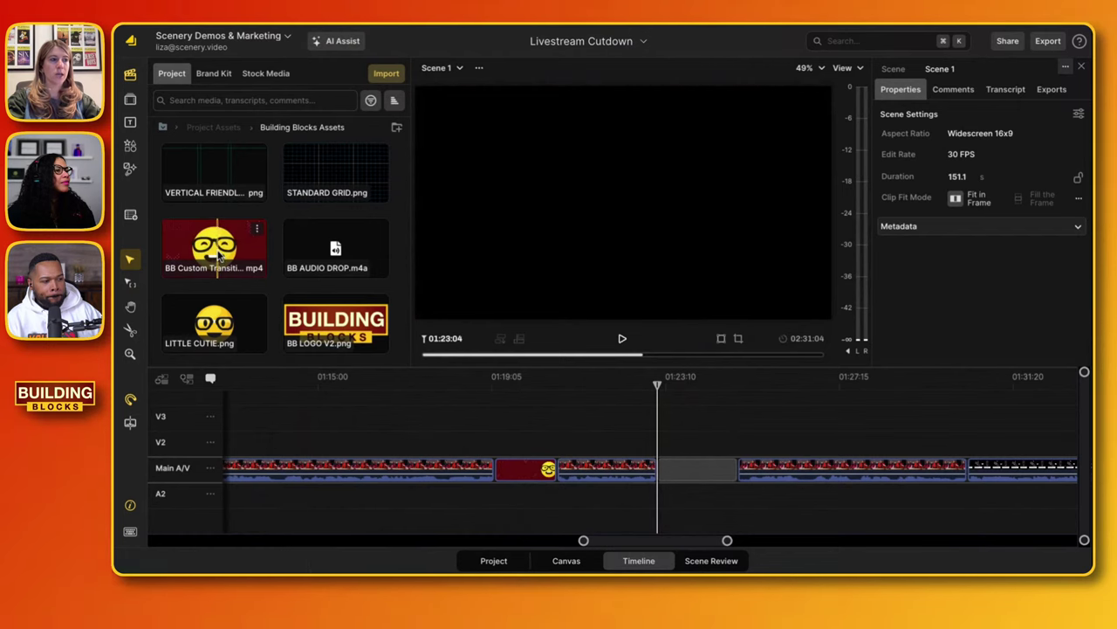
# - Try inserting BB Custom Transition.mp4 at 01:23:04 and closing the leftover gap, and reverse both changes
pyautogui.moveTo(218, 254); pyautogui.dragTo(663, 471)
pyautogui.click(762, 471)
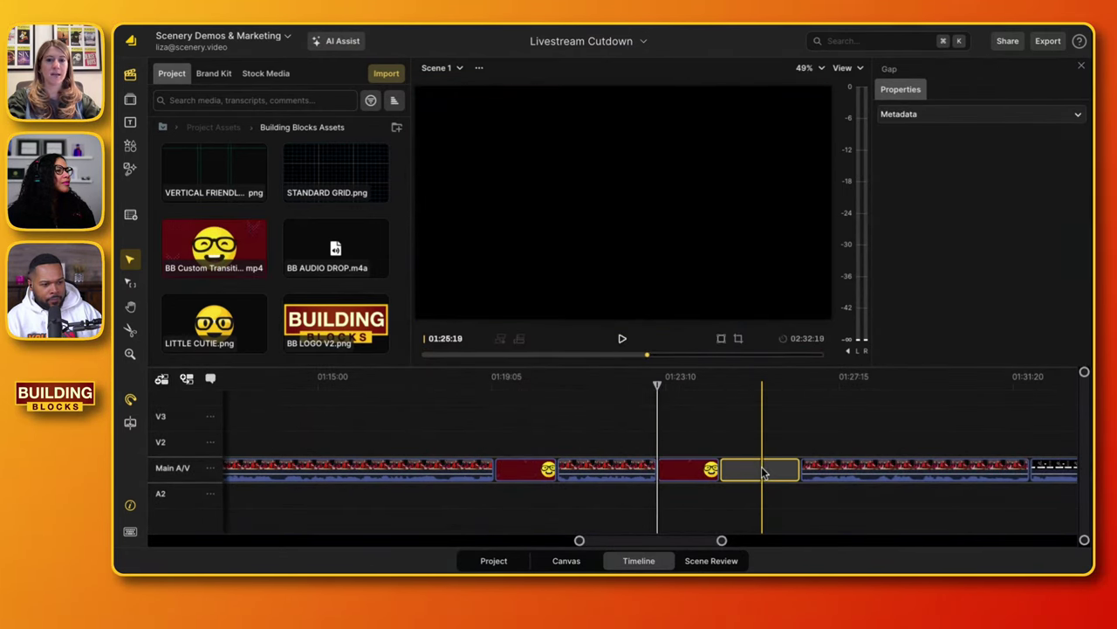
pyautogui.press('Delete')
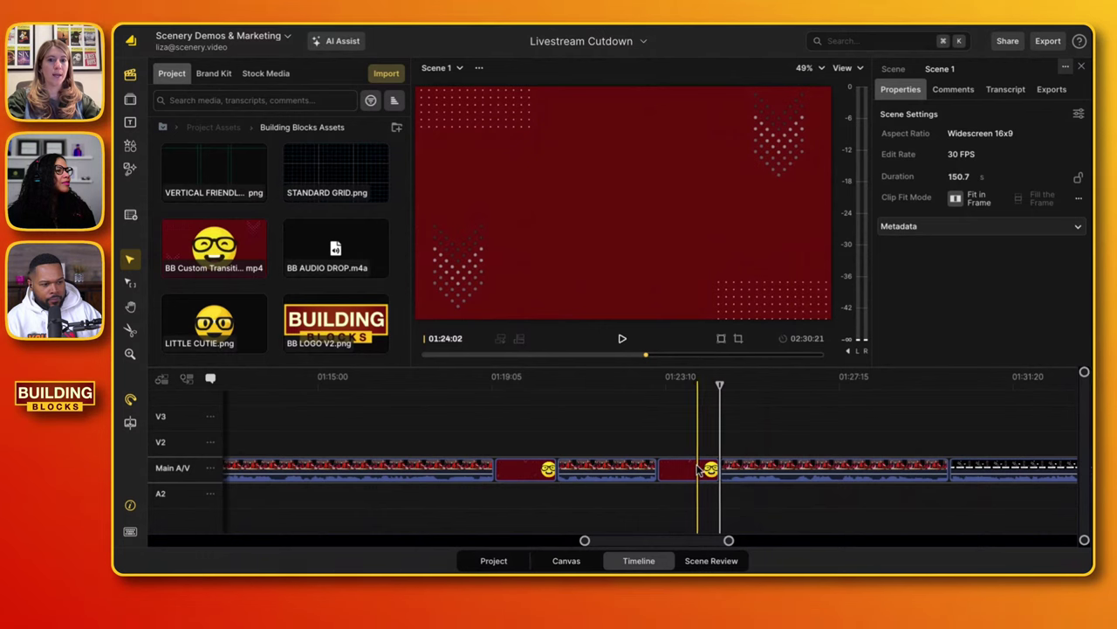
pyautogui.press('super+z')
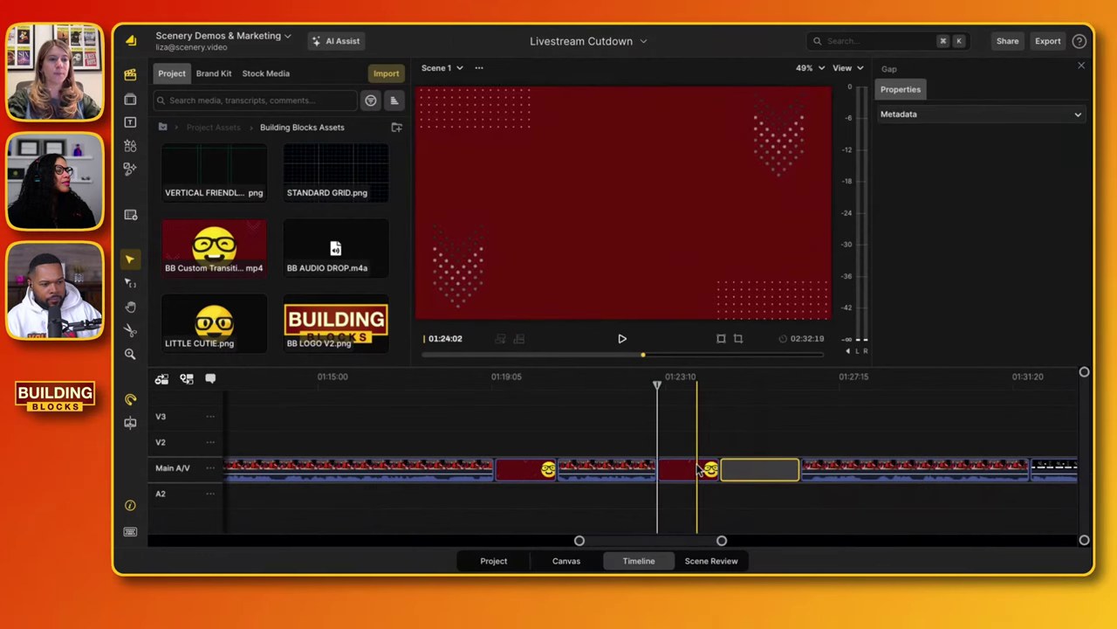
pyautogui.click(698, 471)
pyautogui.press('Delete')
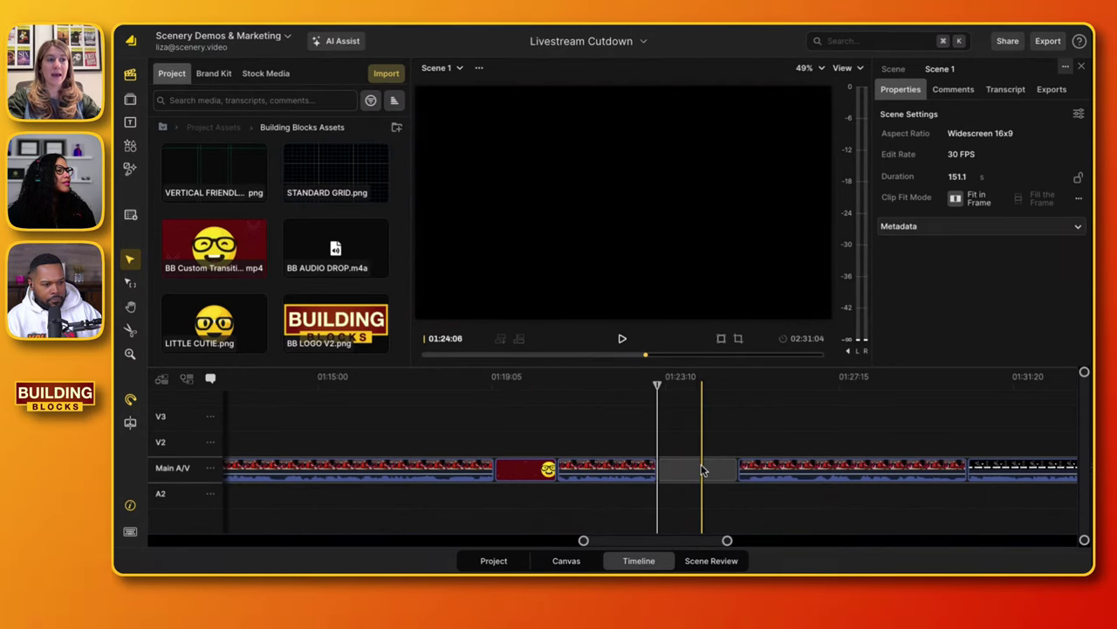
# - Shorten the gap at 01:23:04 to about one second by trimming its end
pyautogui.moveTo(734, 470); pyautogui.dragTo(723, 471)
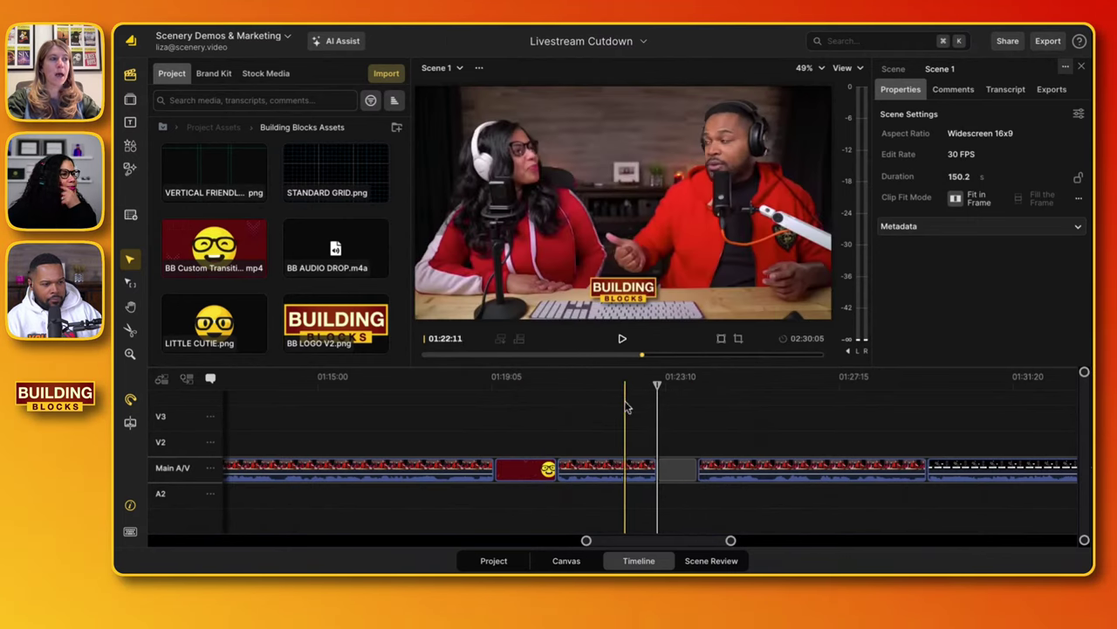
# - Place BB Custom Transition.mp4 in the gap at 01:23:04 on the Main A/V track, overwriting the start of the following clip
pyautogui.click(253, 275)
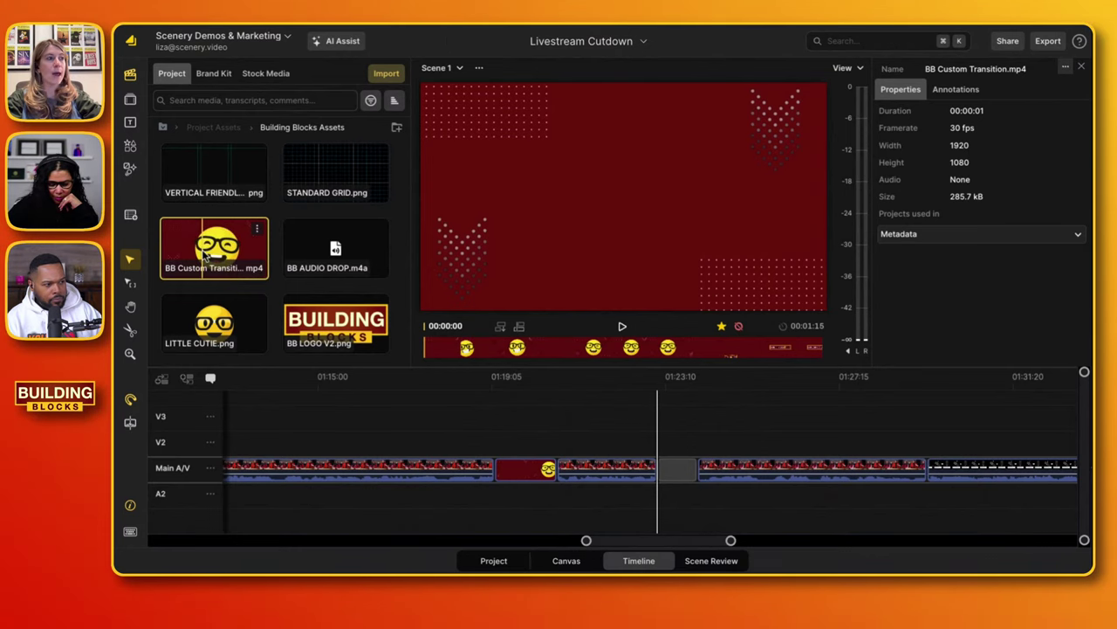
pyautogui.moveTo(367, 313); pyautogui.dragTo(585, 404)
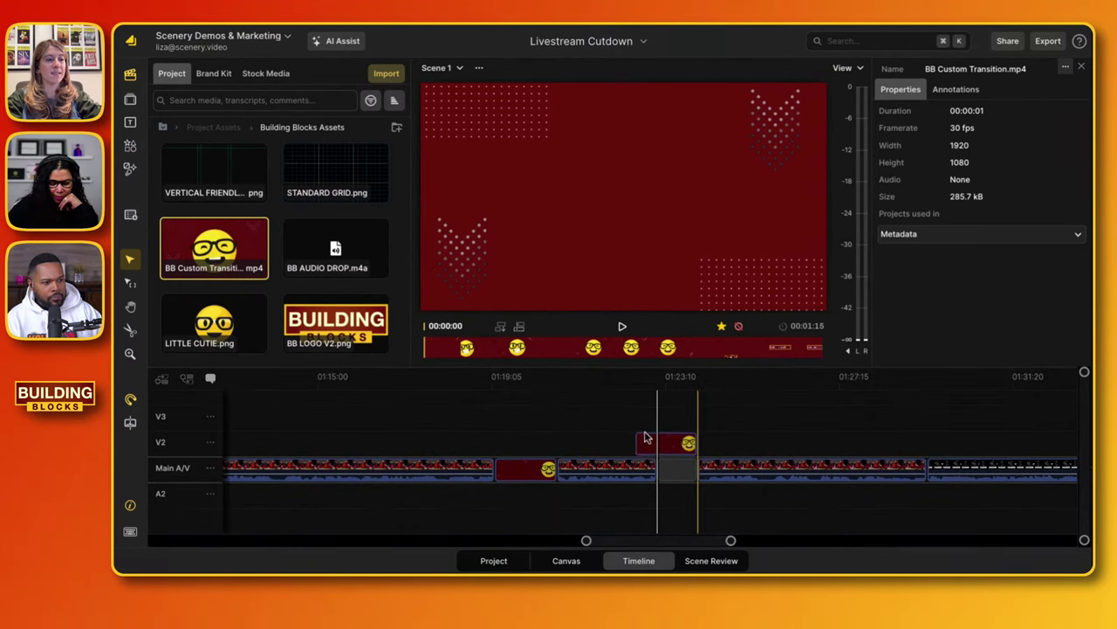
pyautogui.moveTo(646, 437); pyautogui.dragTo(659, 432)
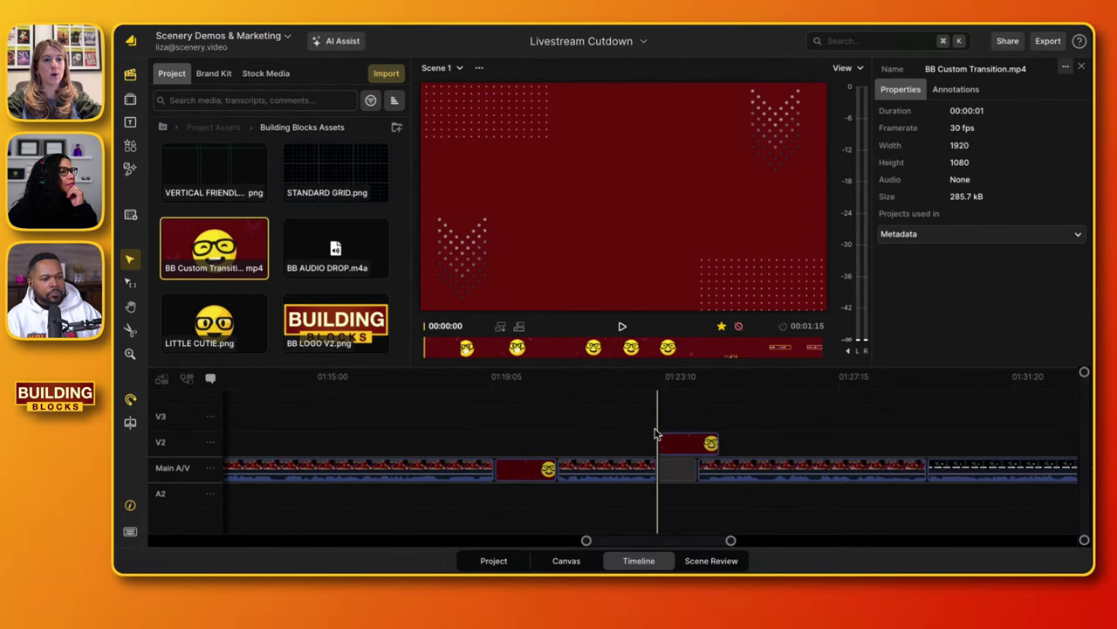
pyautogui.moveTo(656, 434); pyautogui.dragTo(659, 469)
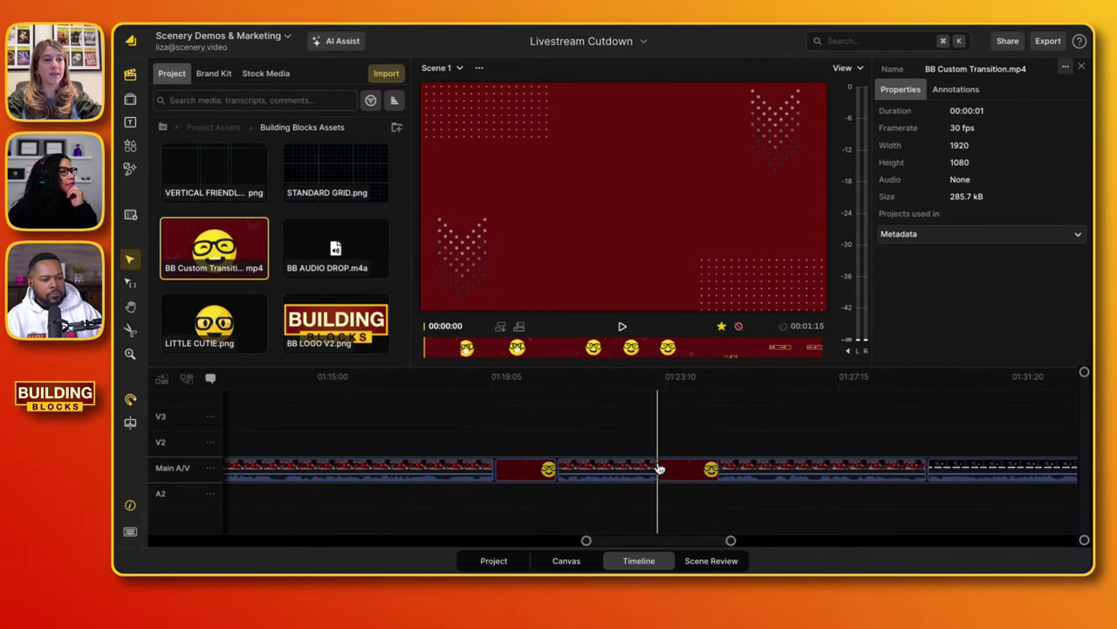
pyautogui.click(659, 469)
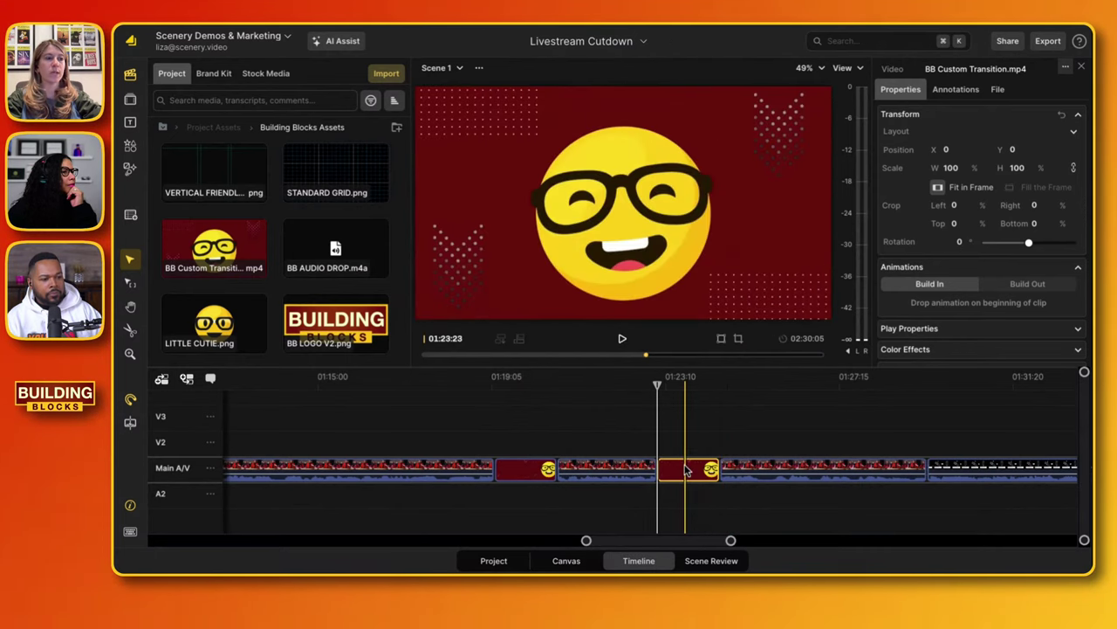
# - Try placing a range from about 16:49:15 of the Which Microphone recording on the main track at the cut near 01:10:25
pyautogui.hscroll(-3, 644, 470)
pyautogui.hscroll(-1, 611, 471)
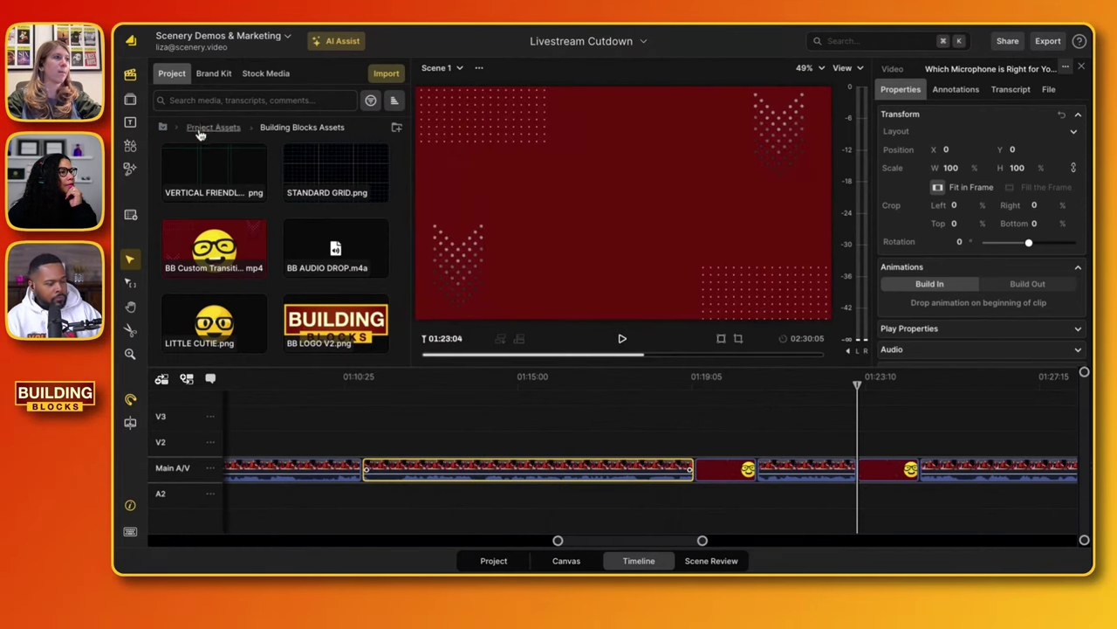
pyautogui.click(201, 129)
pyautogui.scroll(-2, 214, 261)
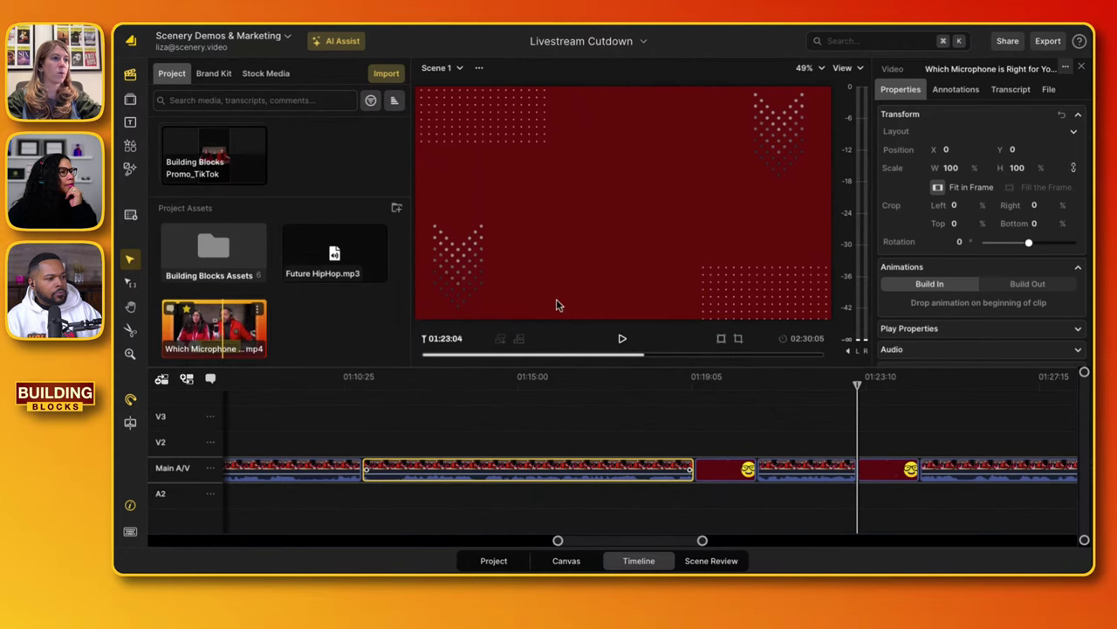
pyautogui.click(366, 441)
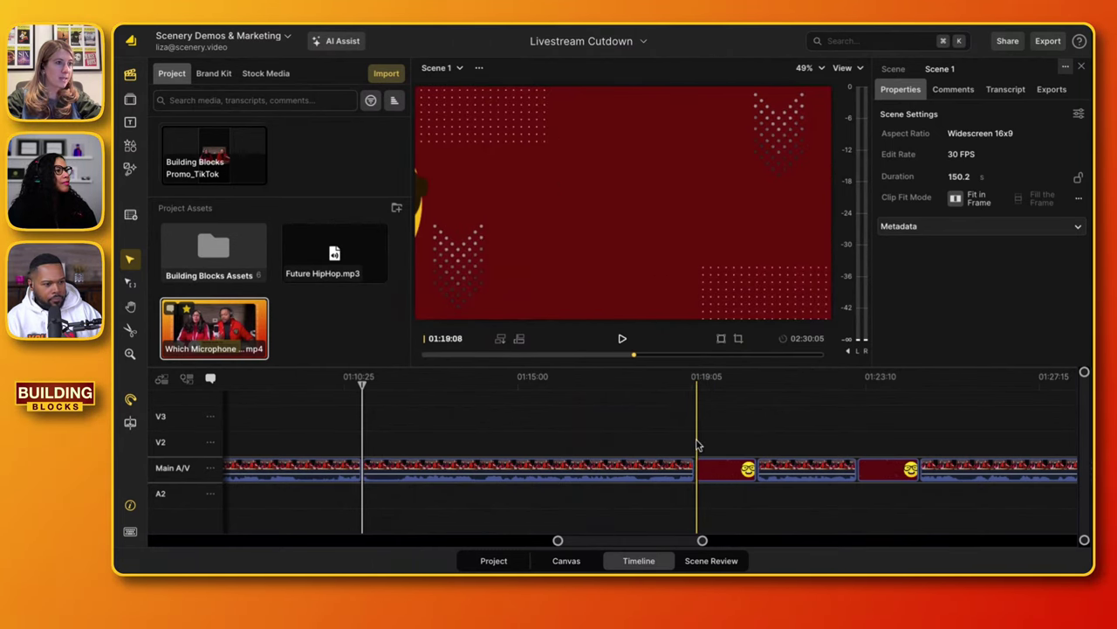
pyautogui.click(214, 328)
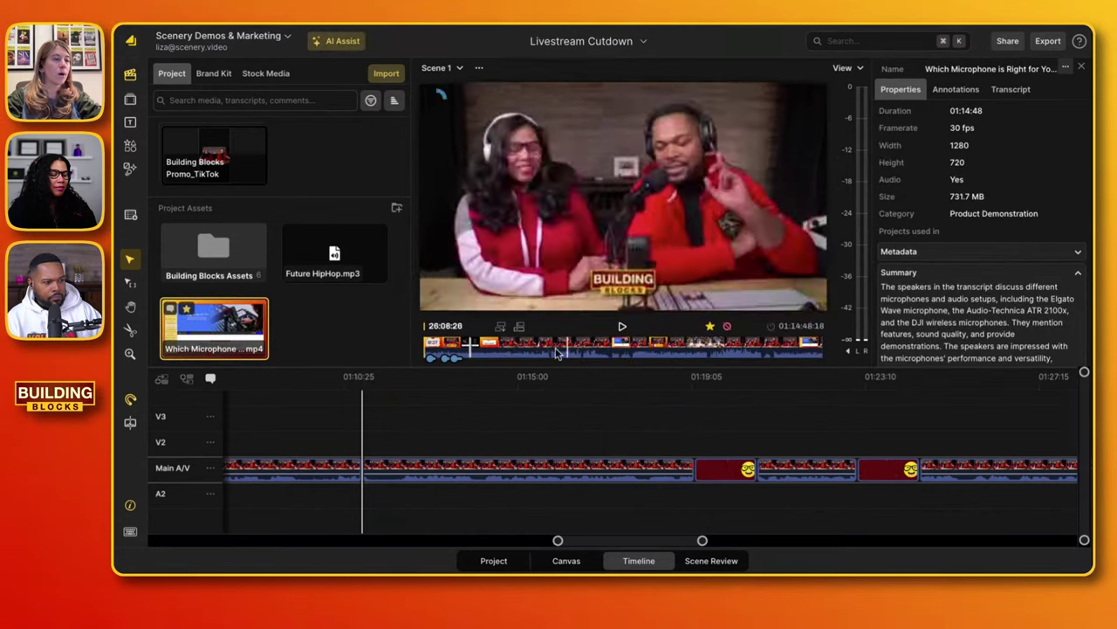
pyautogui.click(514, 347)
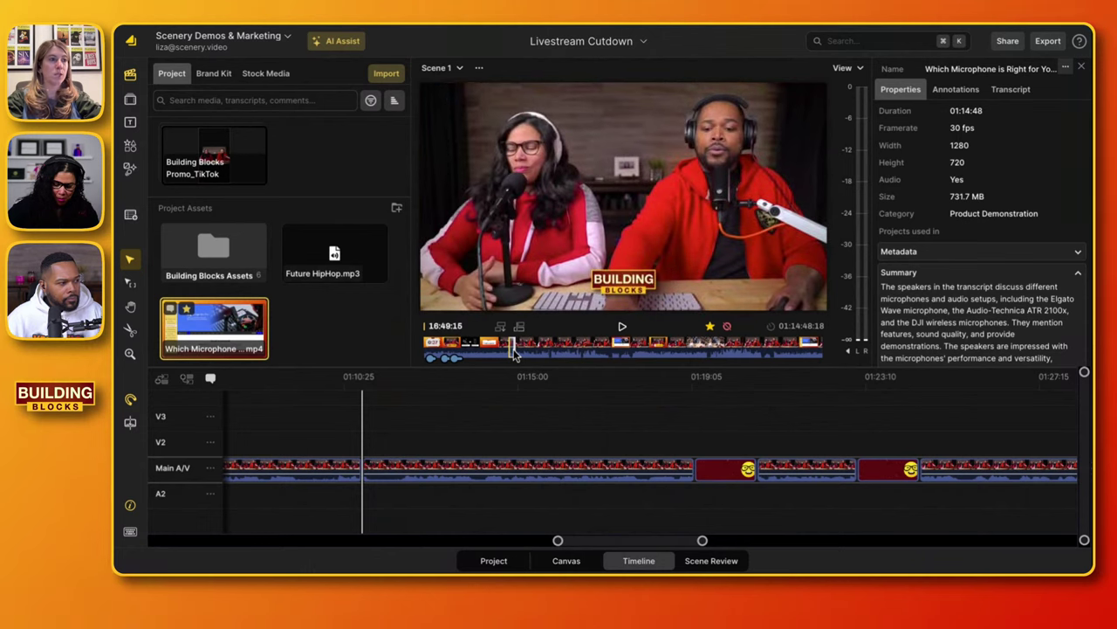
pyautogui.moveTo(513, 349); pyautogui.dragTo(368, 467)
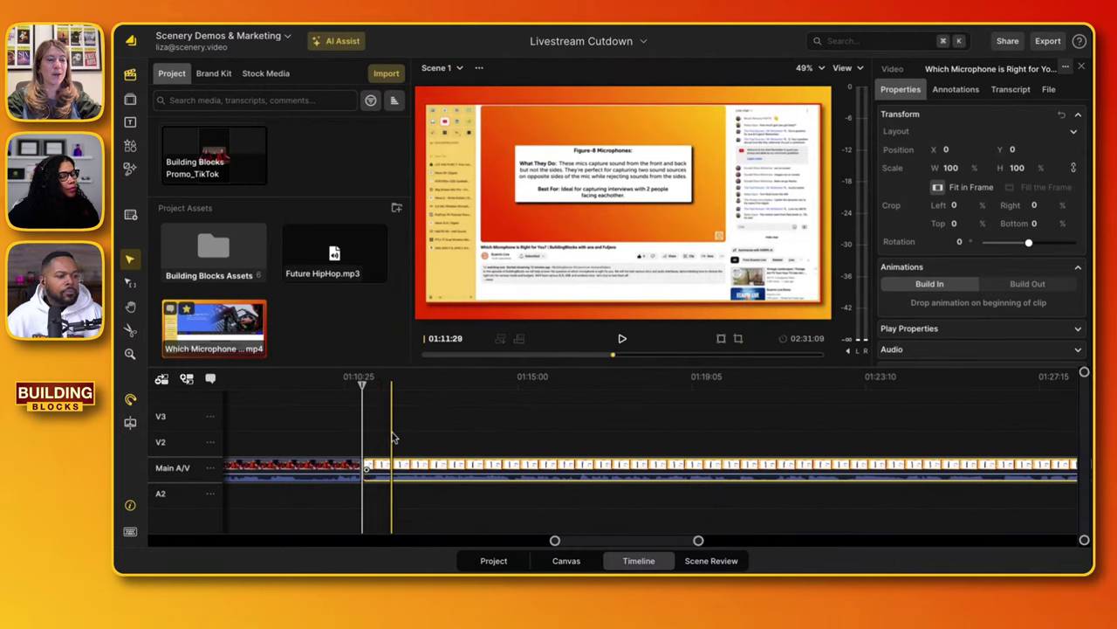
# - Try moving all the Scene 1 clips together from the Main A/V track up to V2
pyautogui.scroll(-5, 629, 454)
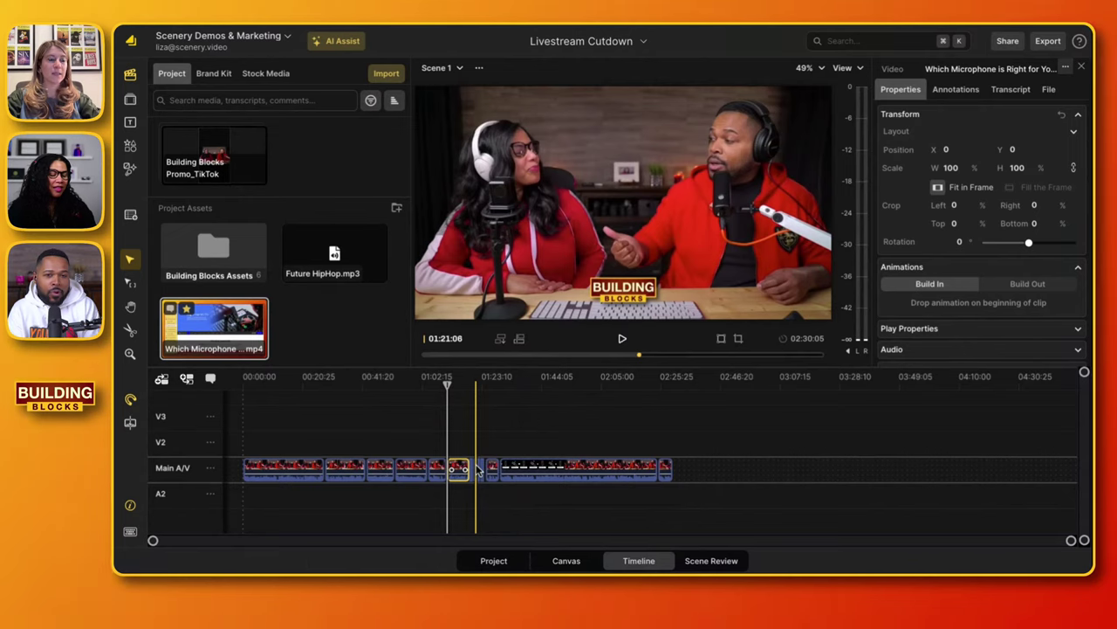
pyautogui.scroll(5, 477, 470)
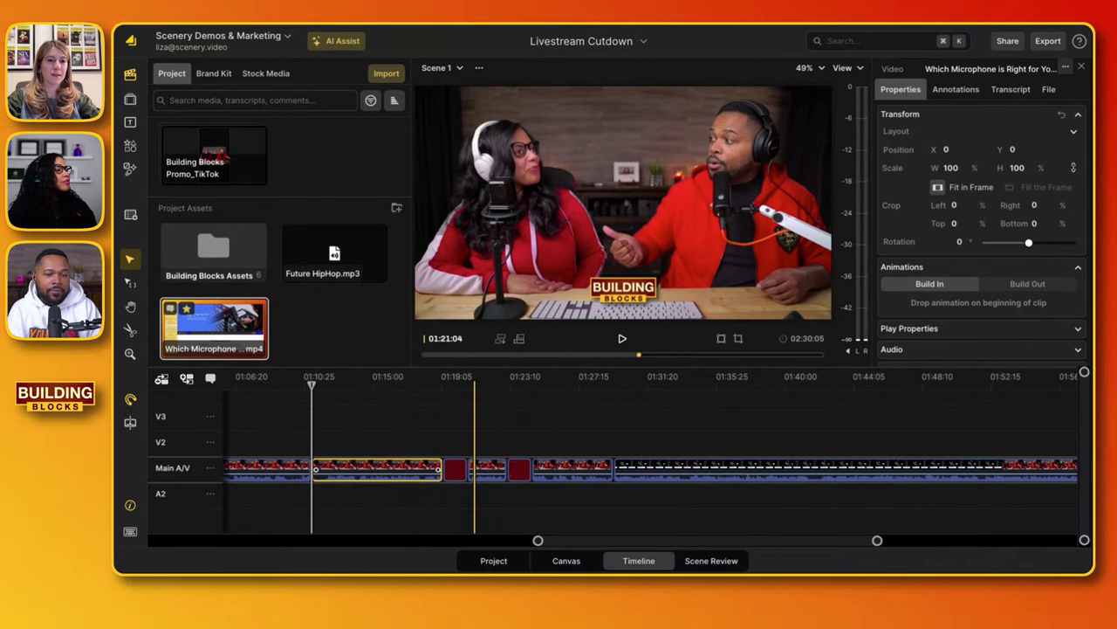
pyautogui.scroll(-5, 475, 469)
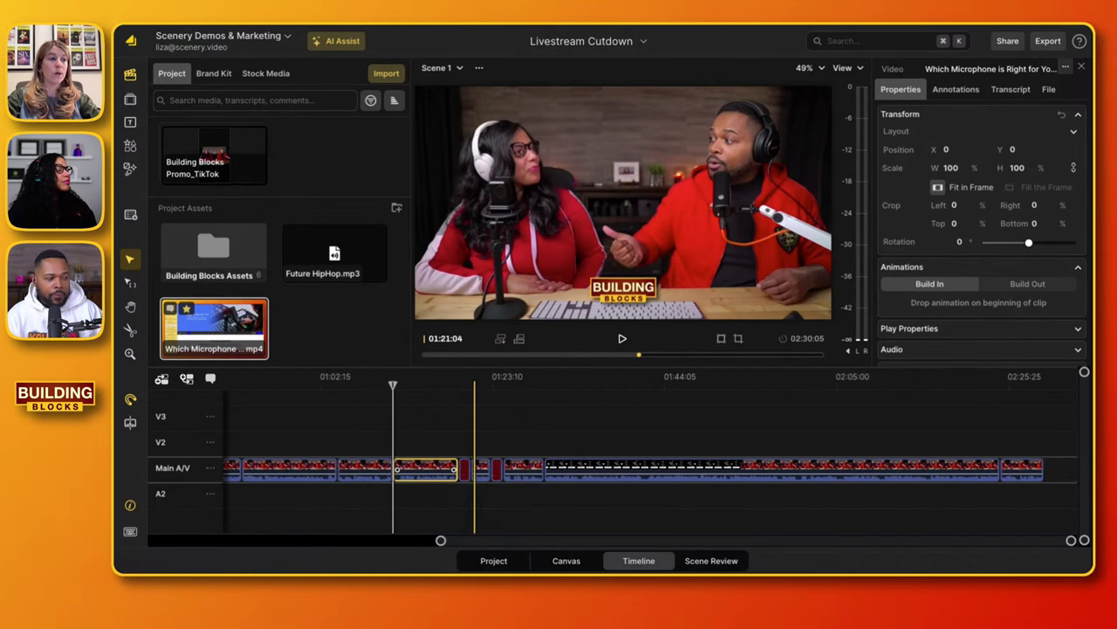
pyautogui.hscroll(-3, 483, 470)
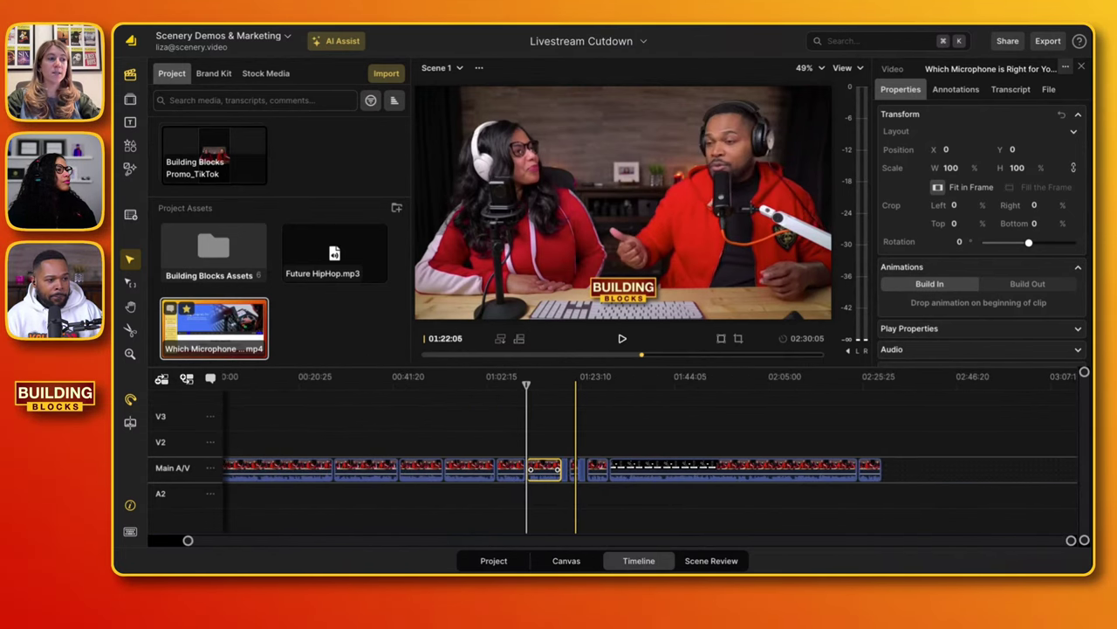
pyautogui.hscroll(-2, 279, 493)
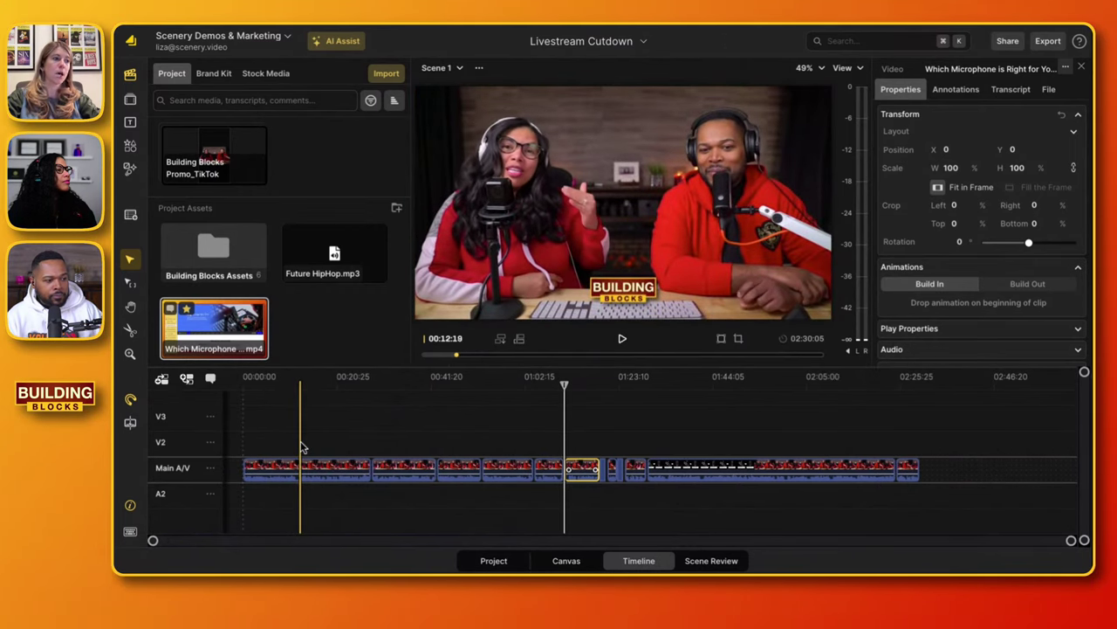
pyautogui.moveTo(301, 445); pyautogui.dragTo(859, 501)
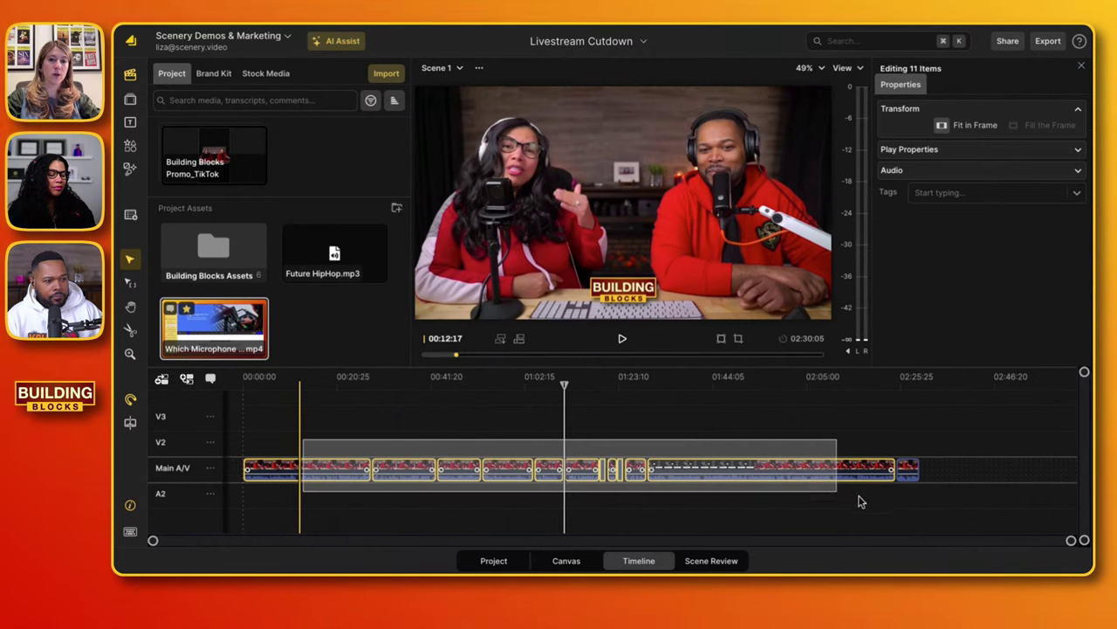
pyautogui.moveTo(949, 507); pyautogui.dragTo(960, 515)
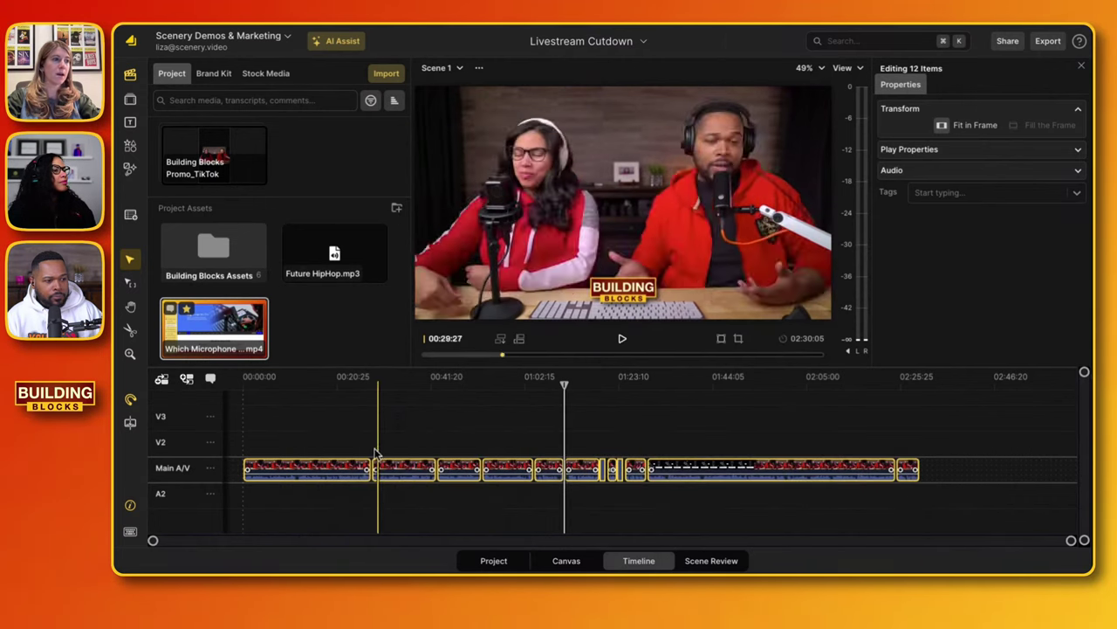
pyautogui.moveTo(329, 467); pyautogui.dragTo(274, 446)
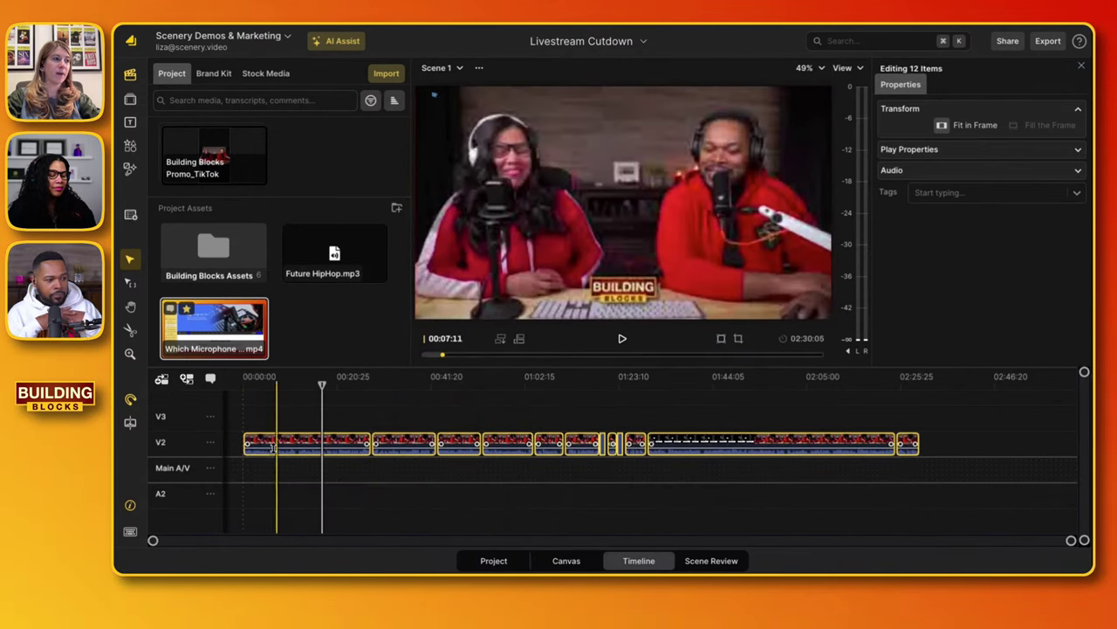
pyautogui.click(282, 511)
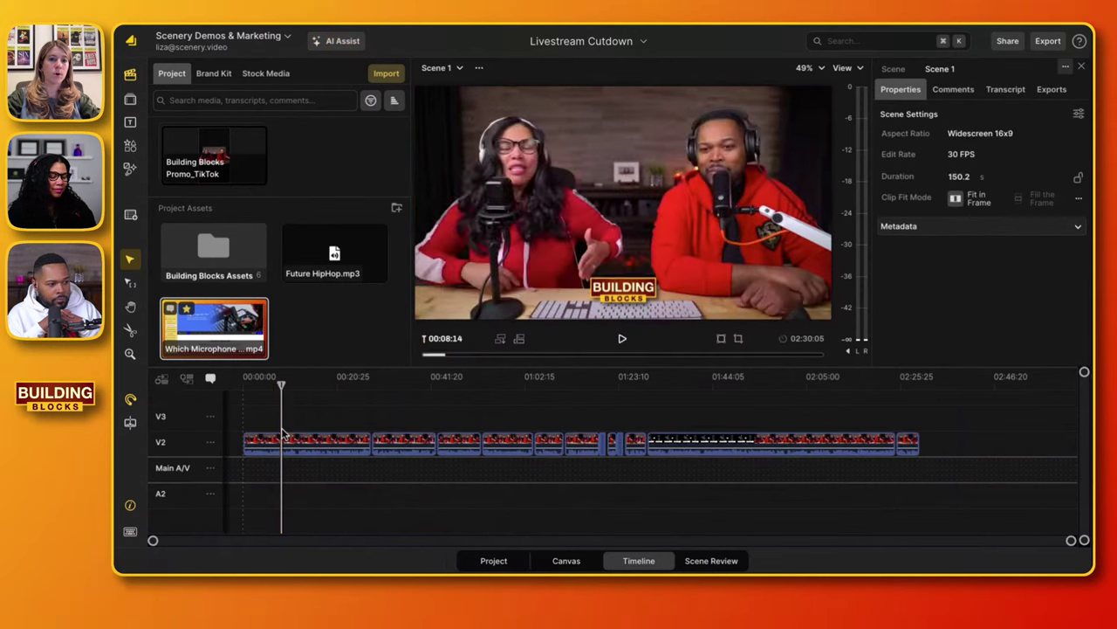
# - Try adding LITTLE CUTIE.png on V3 above the second clip and trimming the end of the first V2 clip
pyautogui.doubleClick(208, 260)
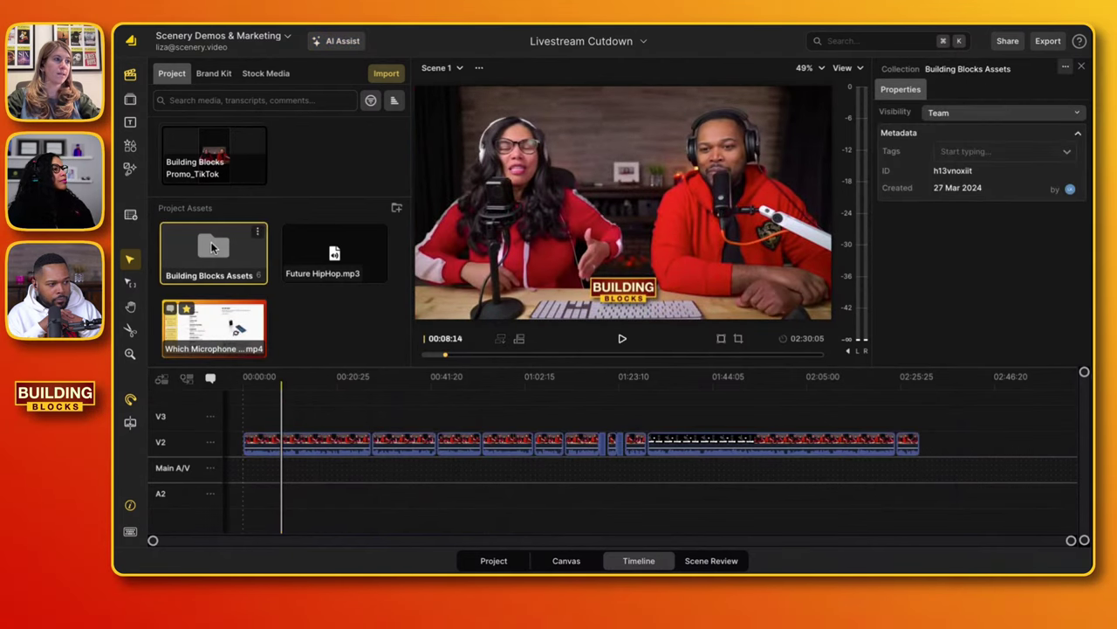
pyautogui.moveTo(201, 322); pyautogui.dragTo(339, 456)
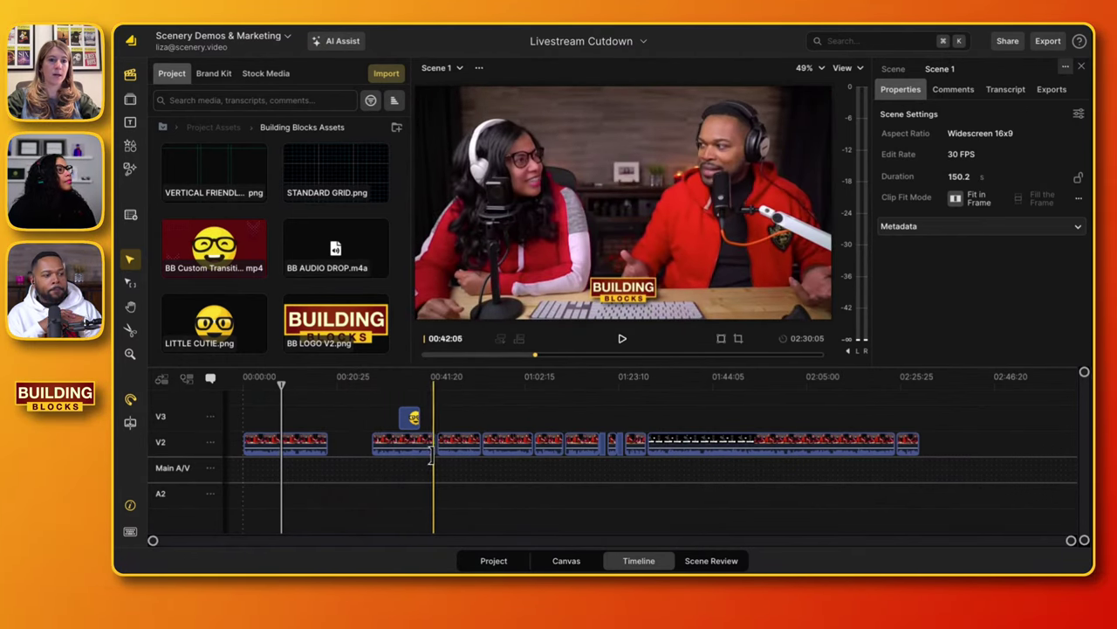
pyautogui.doubleClick(412, 417)
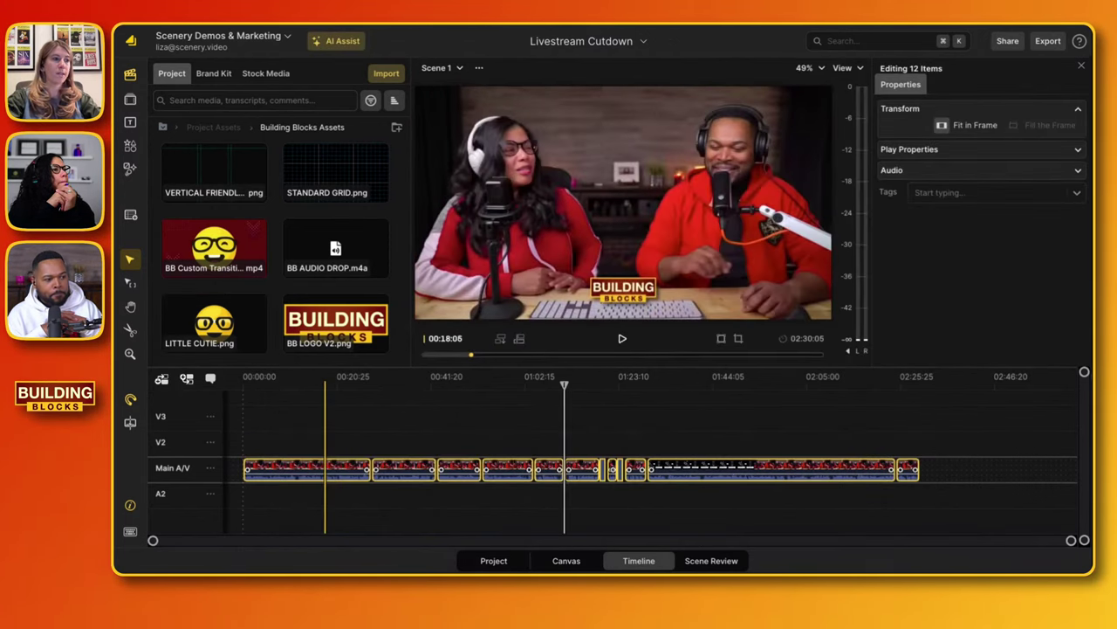
# - Place LITTLE CUTIE.png on V2 above the second main-track clip, starting at about 31 seconds
pyautogui.click(372, 429)
pyautogui.moveTo(226, 343); pyautogui.dragTo(392, 440)
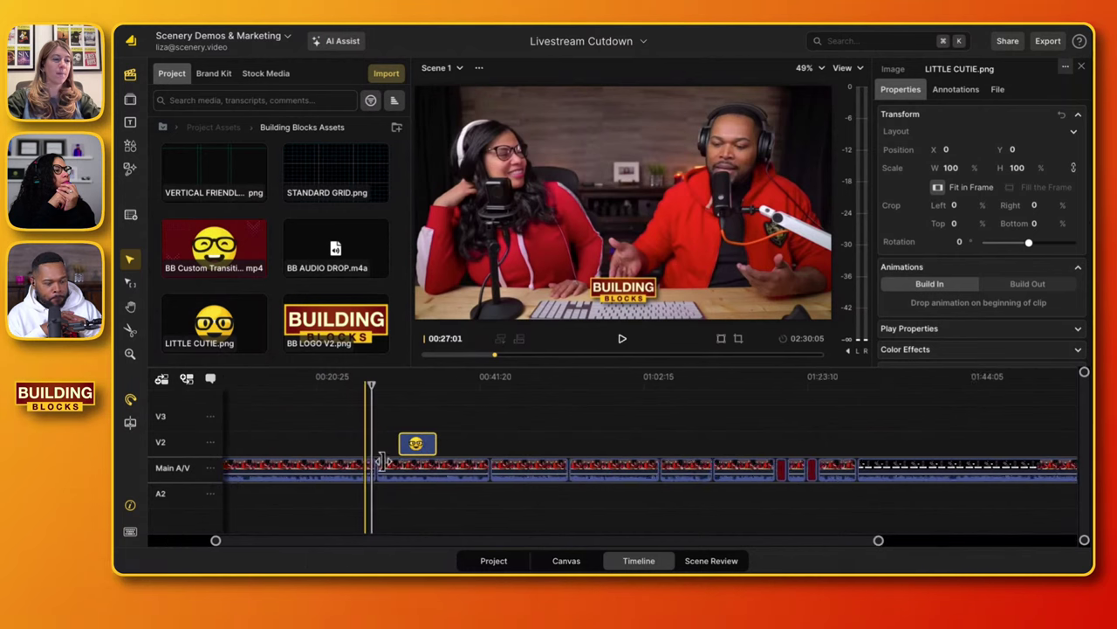
pyautogui.scroll(2, 422, 453)
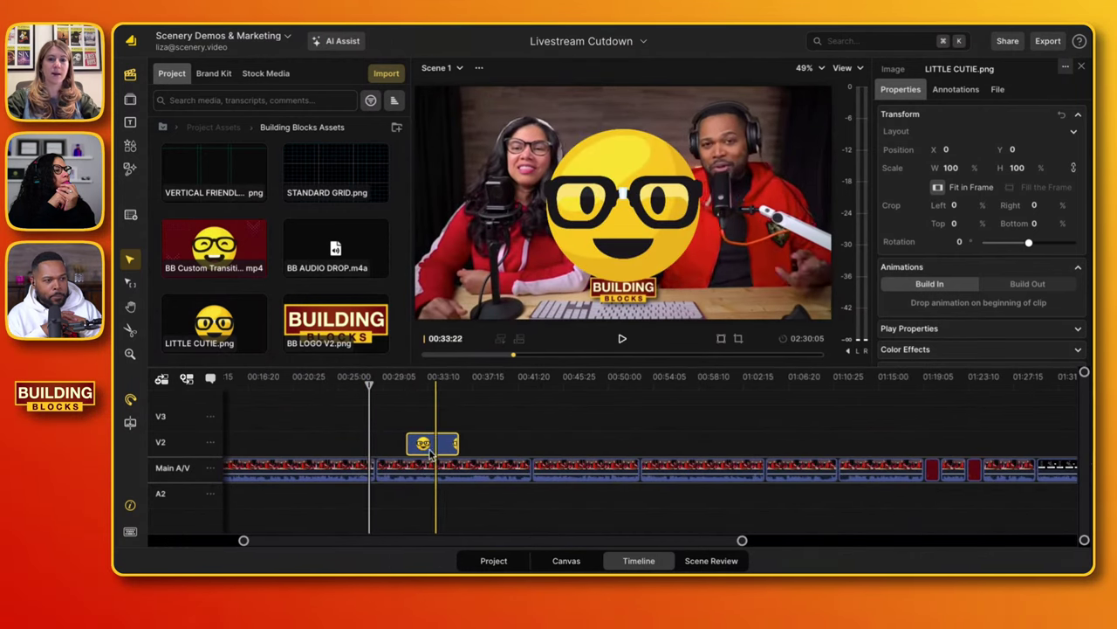
# - Ripple-trim the end of the first Main A/V clip to about 8 seconds, pulling the later clips and the overlay with it
pyautogui.hscroll(-5, 423, 447)
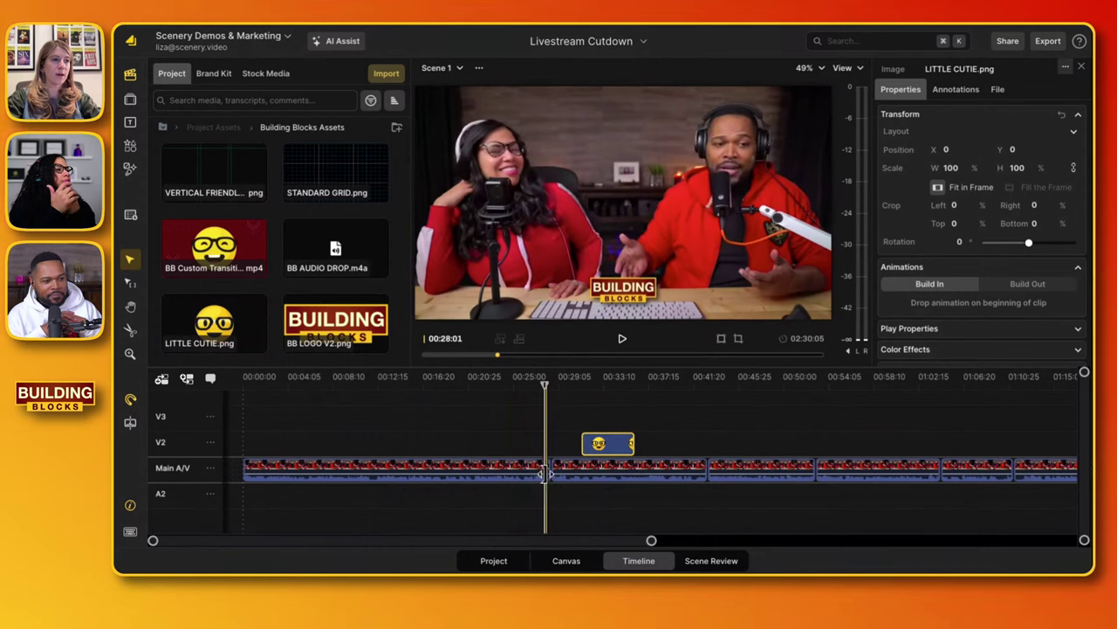
pyautogui.moveTo(534, 473); pyautogui.dragTo(414, 473)
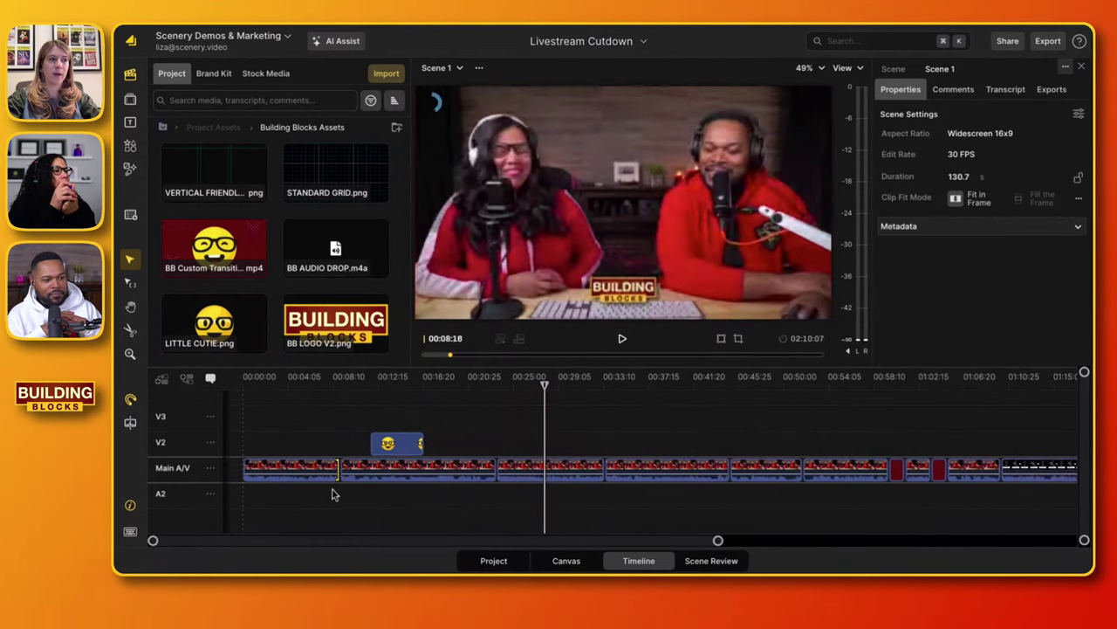
pyautogui.moveTo(332, 494); pyautogui.dragTo(326, 492)
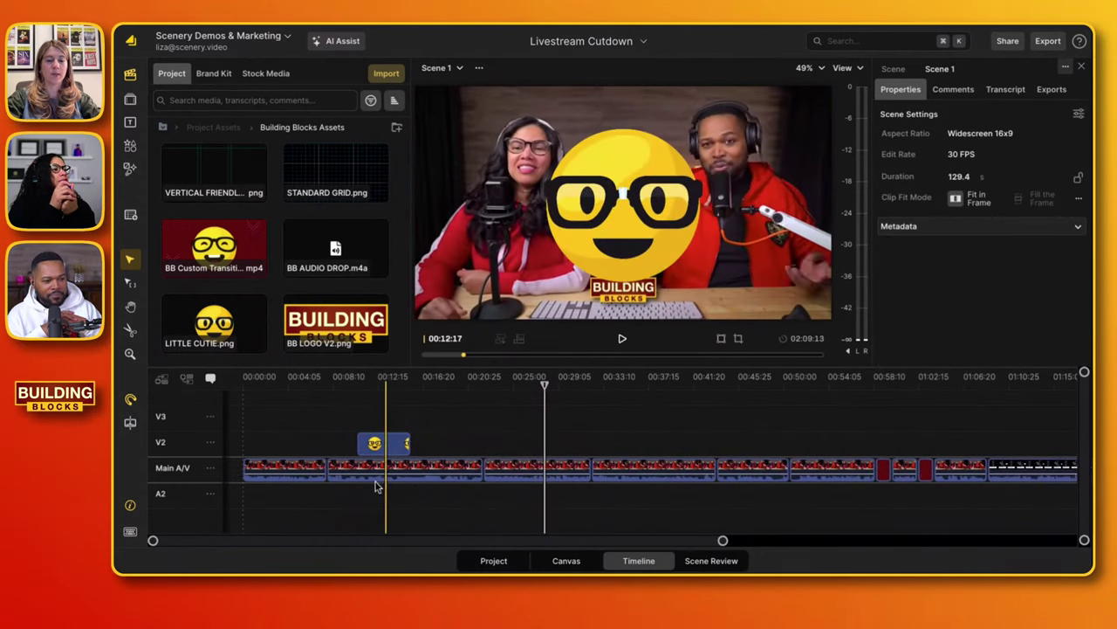
# - Delete the third Main A/V clip and close its gap, and delete the following two clips leaving gaps in their place
pyautogui.click(542, 469)
pyautogui.press('Delete')
pyautogui.click(503, 467)
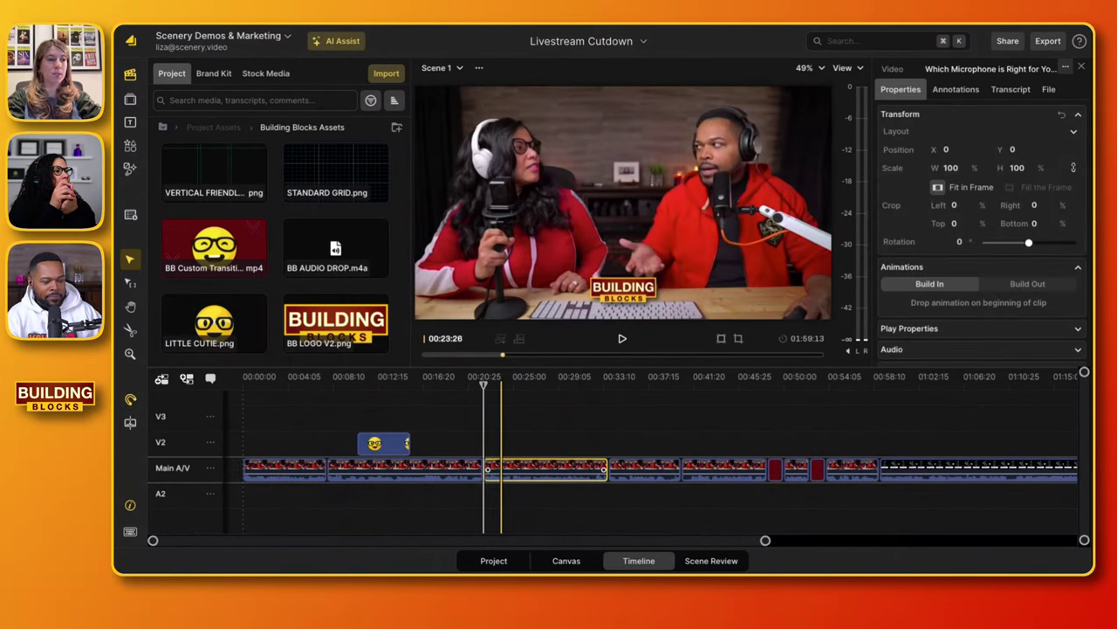
pyautogui.press('Delete')
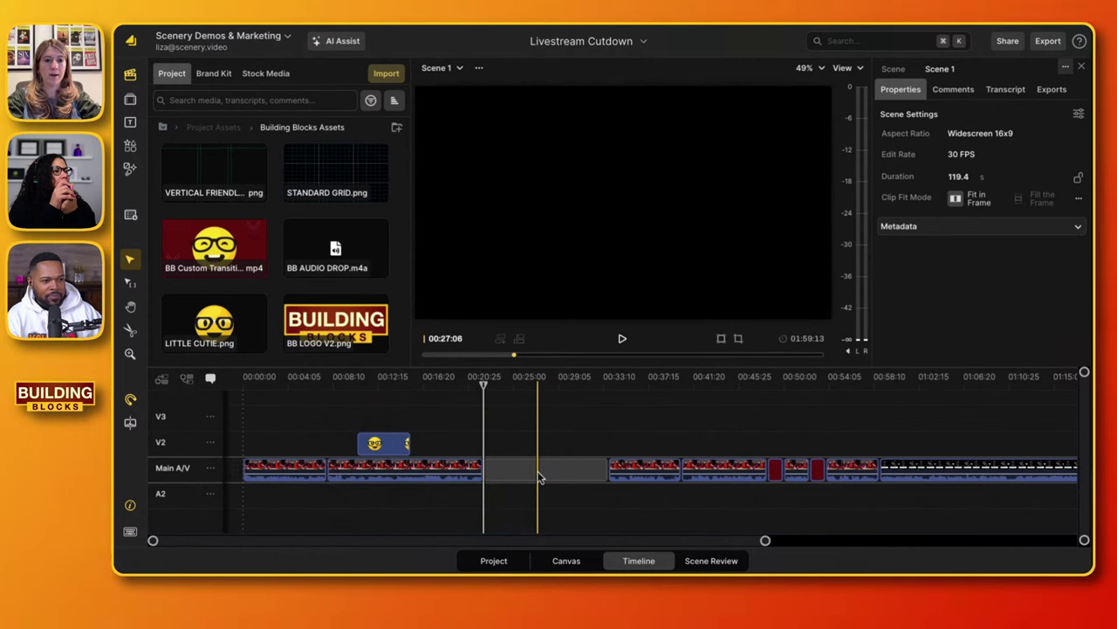
pyautogui.click(540, 474)
pyautogui.click(638, 474)
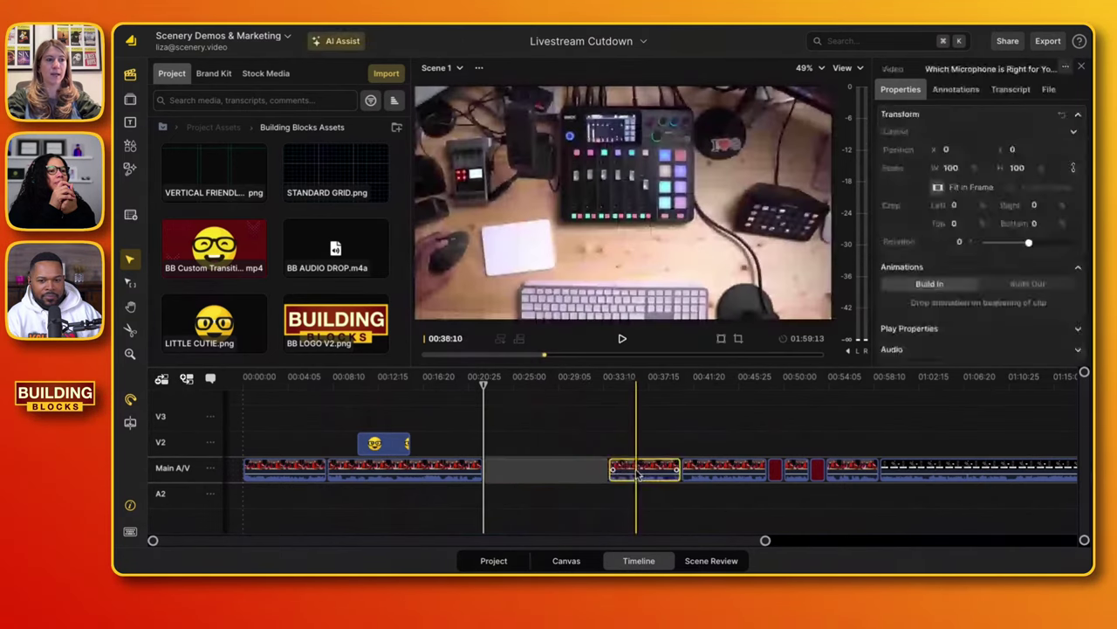
pyautogui.press('Delete')
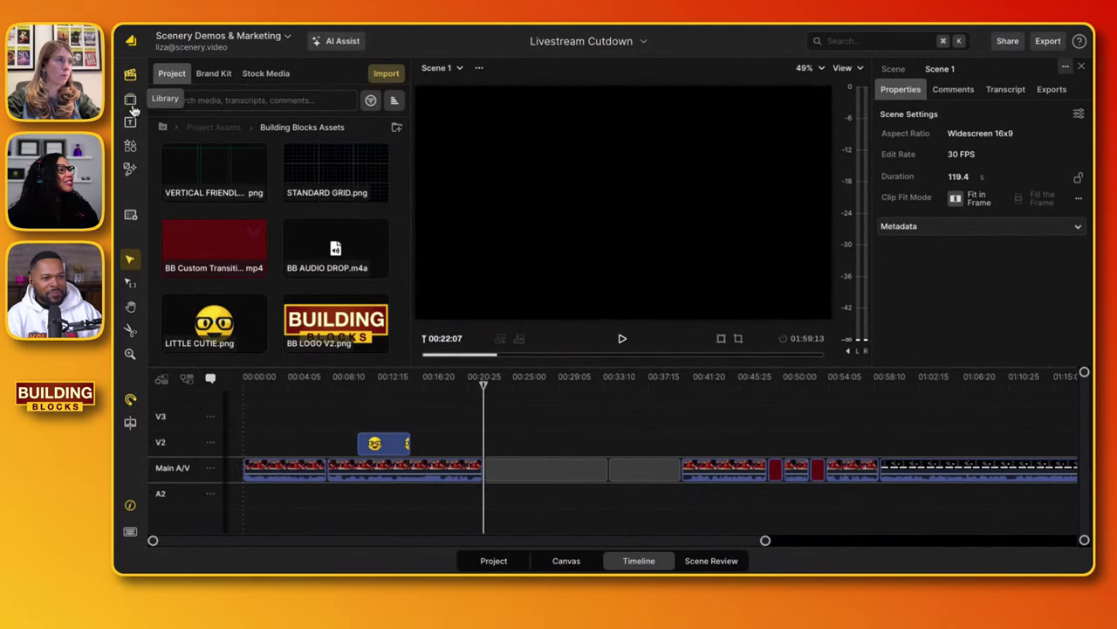
# - Browse all media in the library, return to the project's assets and open the Which Microphone recording in the viewer
pyautogui.click(131, 103)
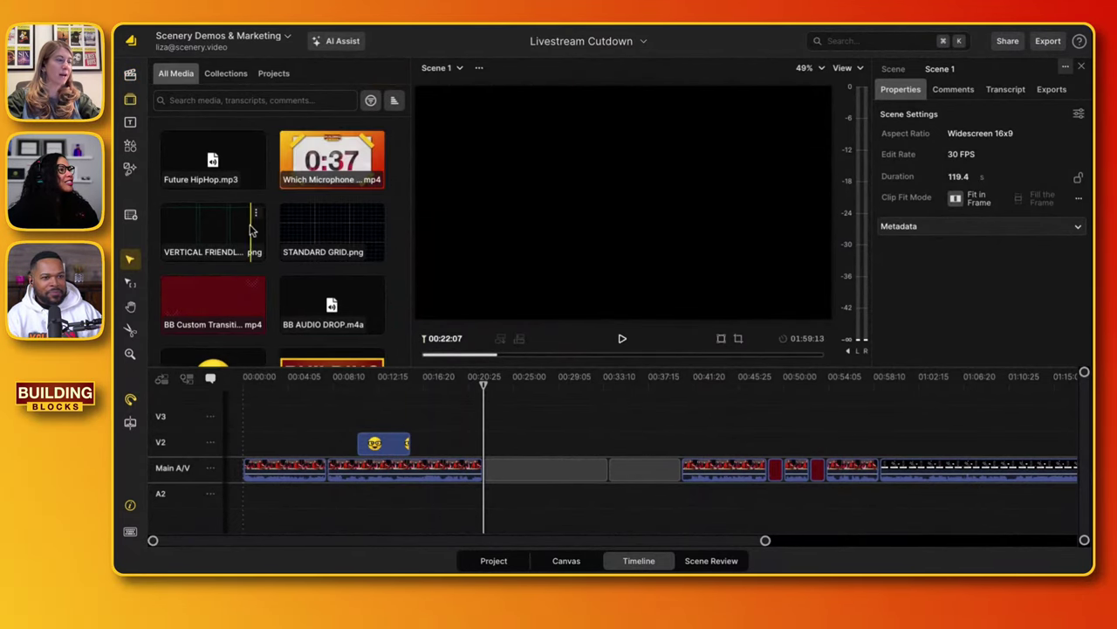
pyautogui.click(130, 75)
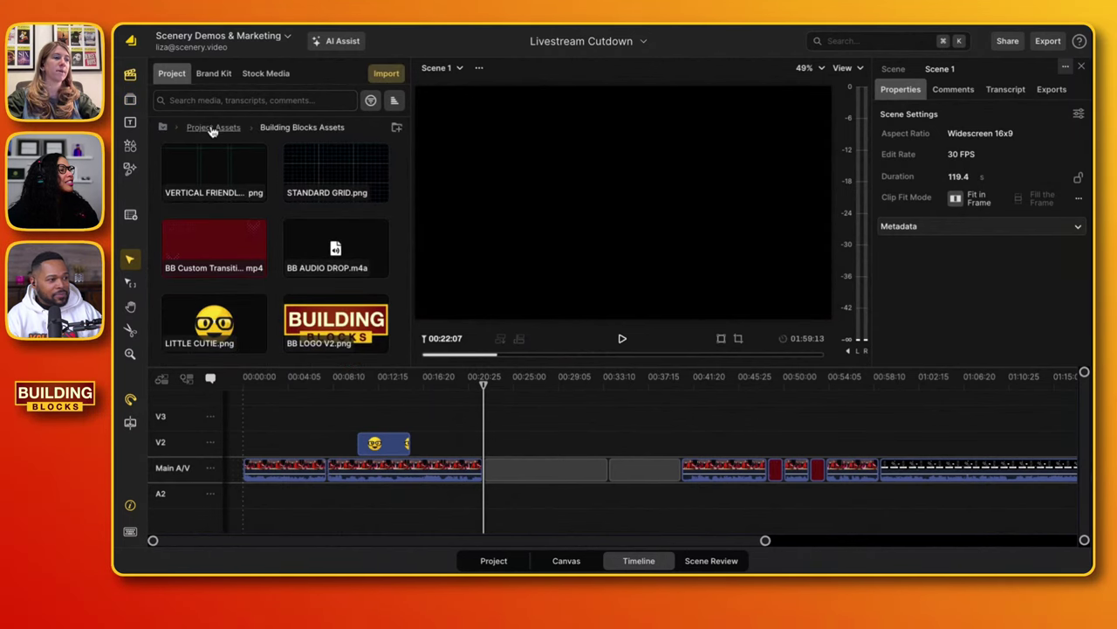
pyautogui.click(212, 128)
pyautogui.scroll(-2, 257, 270)
pyautogui.click(219, 300)
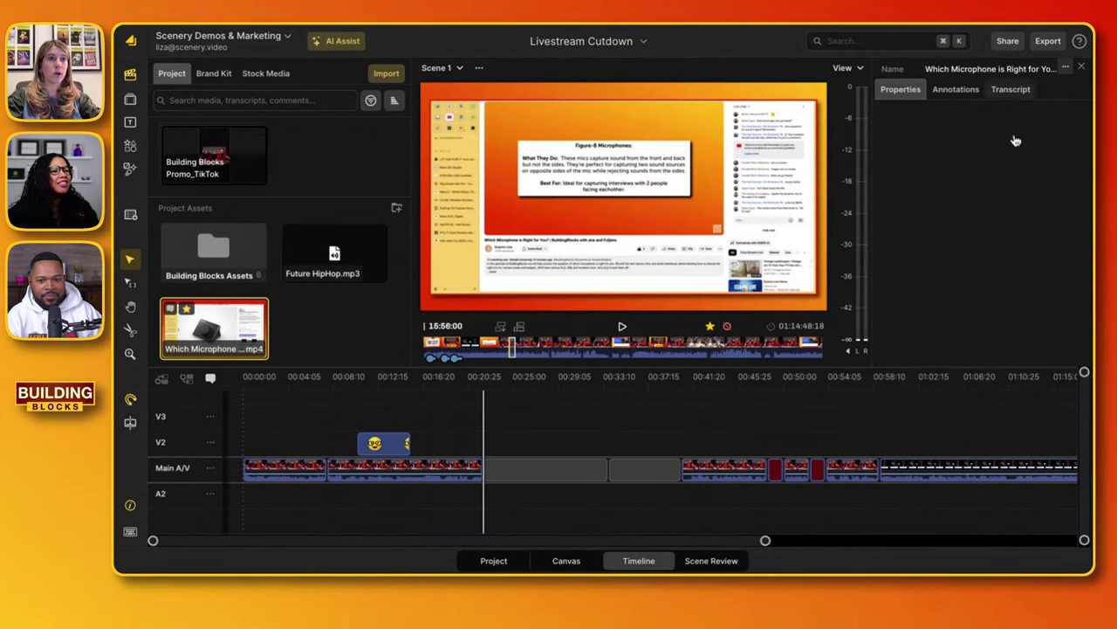
# - Append the recording's transcript passage from "big difference from my SM seven B" through "No," (18:37:08–18:52:20) to the end of the Main A/V track
pyautogui.click(1011, 89)
pyautogui.scroll(5, 958, 247)
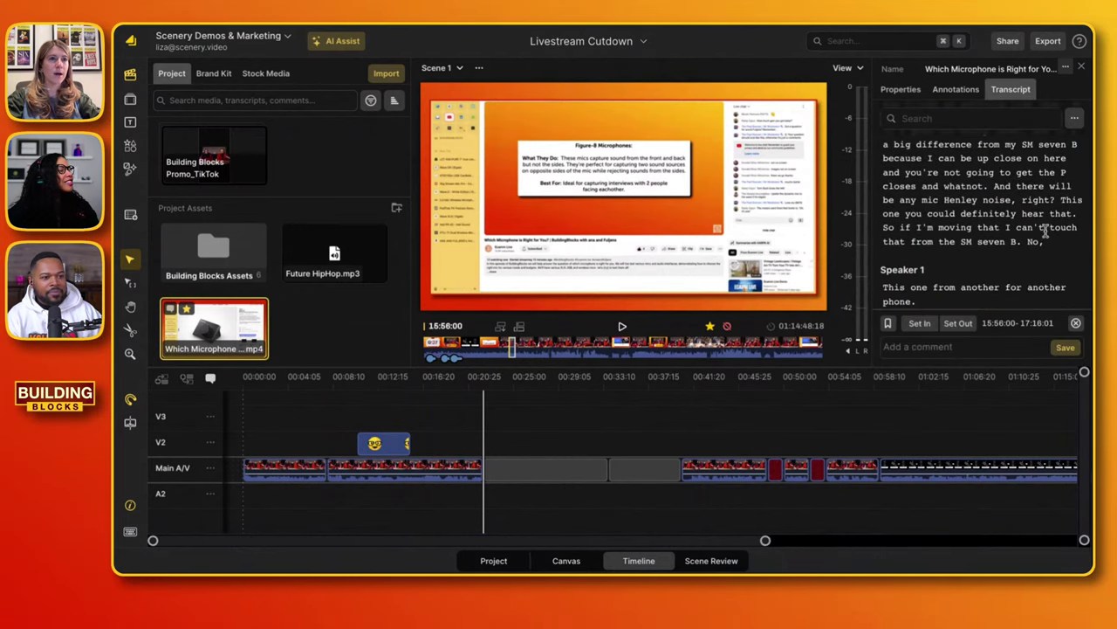
pyautogui.moveTo(1050, 246); pyautogui.dragTo(892, 145)
pyautogui.scroll(-3, 869, 491)
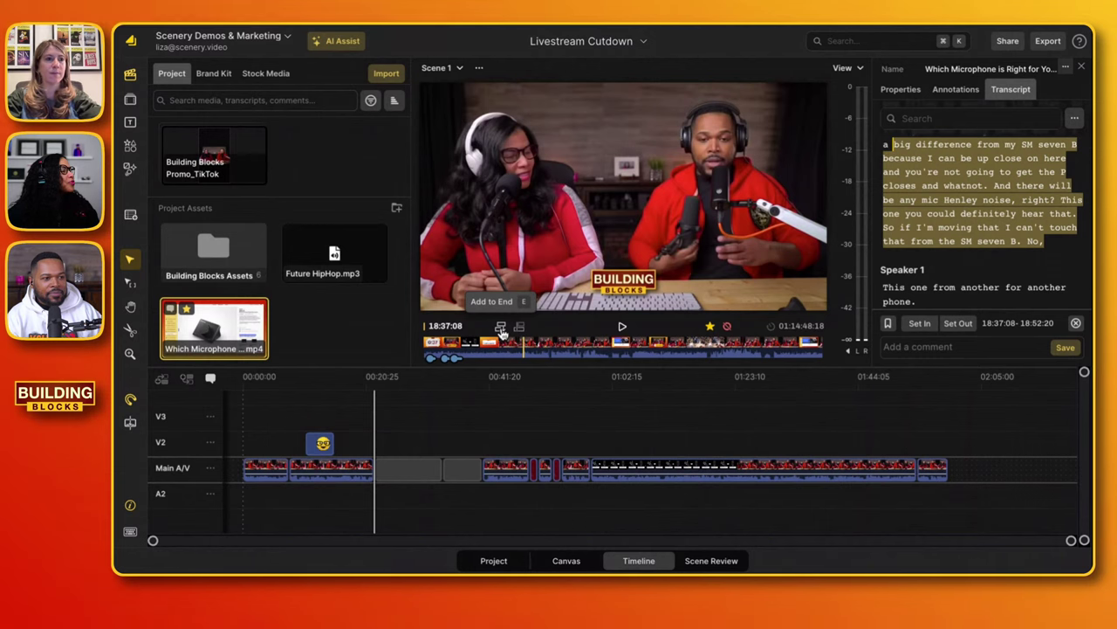
pyautogui.scroll(-5, 858, 439)
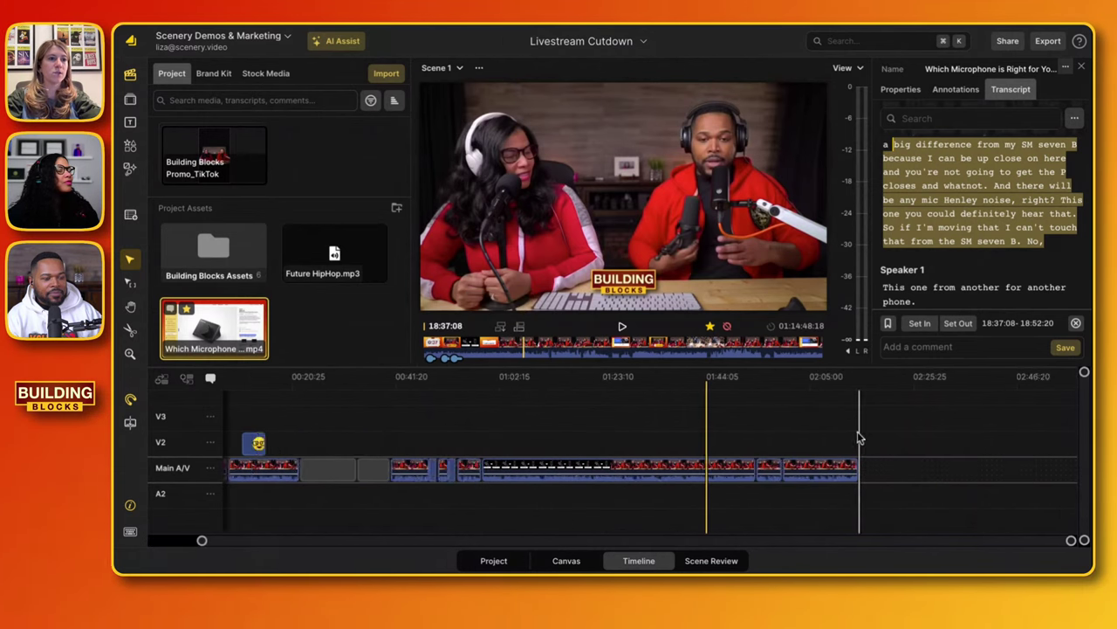
# - Append Speaker 1's transcript passage starting "What else can the road caster do" (19:28:04–20:58:24) to the end of the main track
pyautogui.scroll(-5, 995, 231)
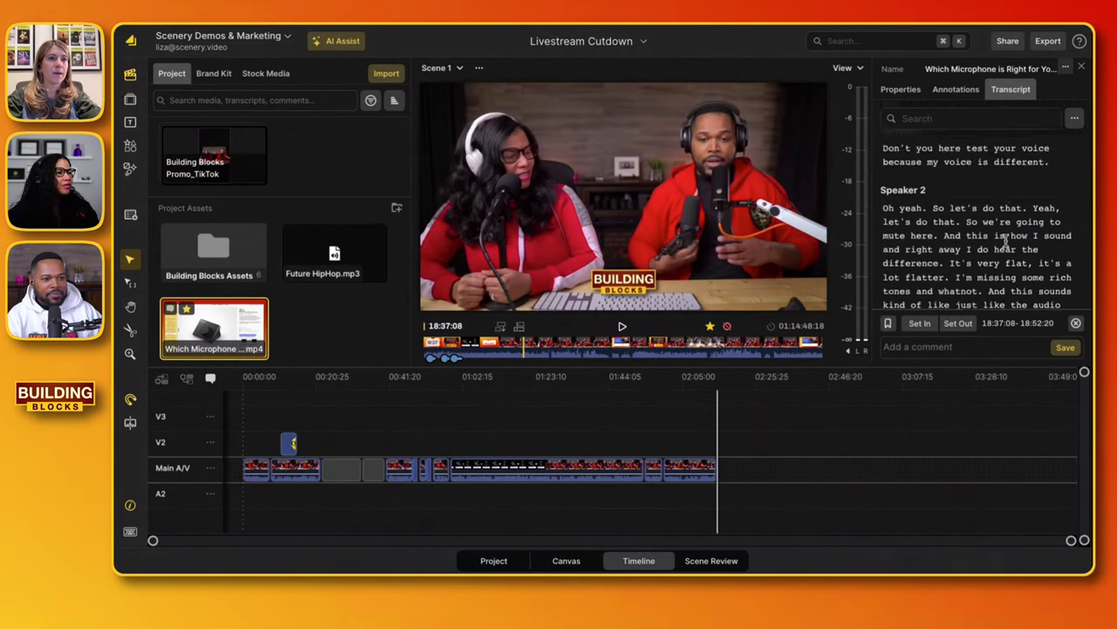
pyautogui.moveTo(945, 178); pyautogui.dragTo(1039, 262)
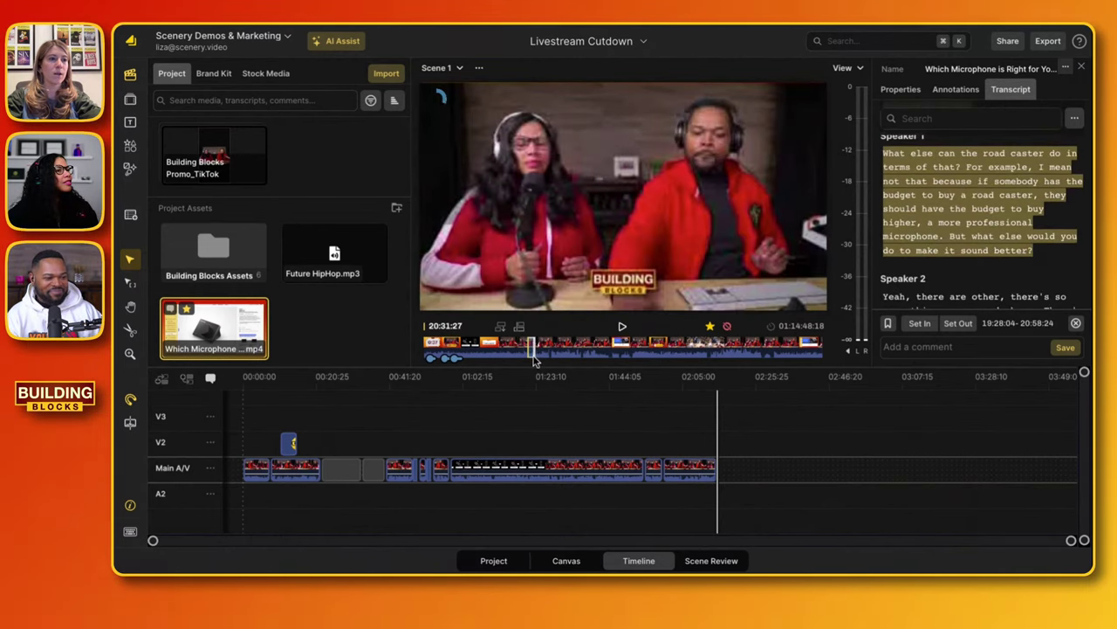
pyautogui.moveTo(535, 360); pyautogui.dragTo(768, 470)
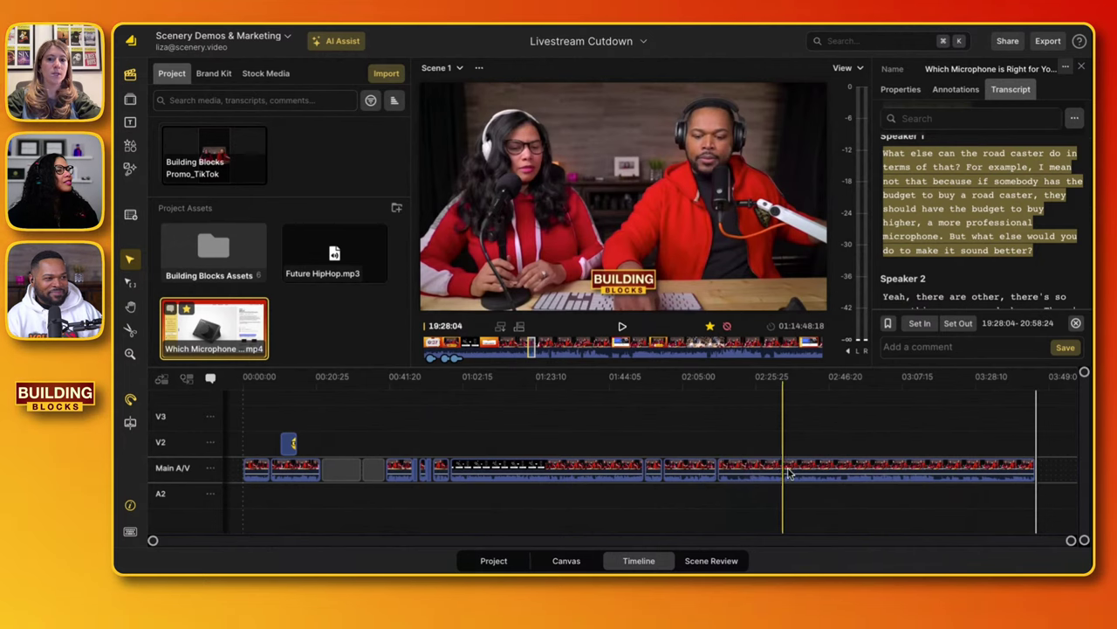
pyautogui.scroll(-5, 791, 472)
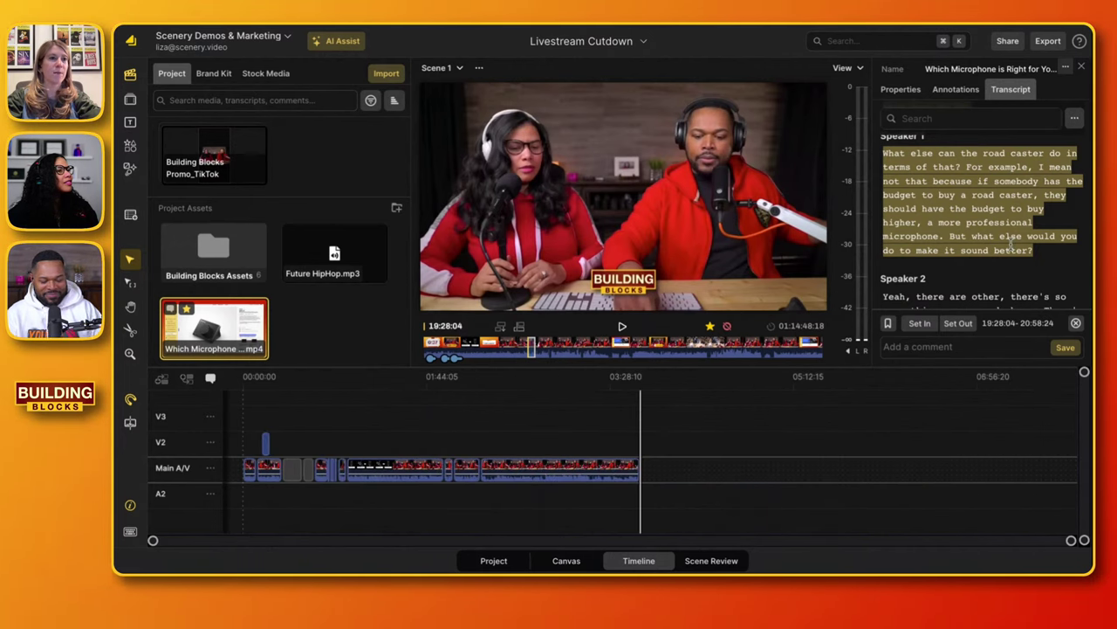
# - Append the transcript passage from "Hold on a second here" through "Turn this dial here. Go ahead." to the main track's end six times
pyautogui.scroll(-10, 1011, 247)
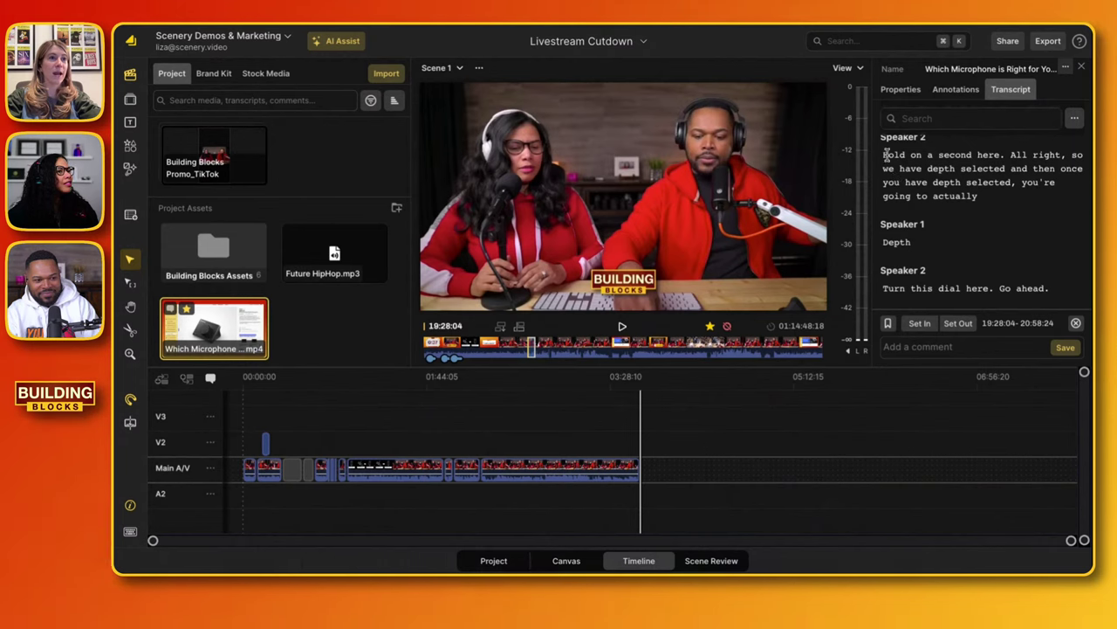
pyautogui.moveTo(887, 155); pyautogui.dragTo(886, 372)
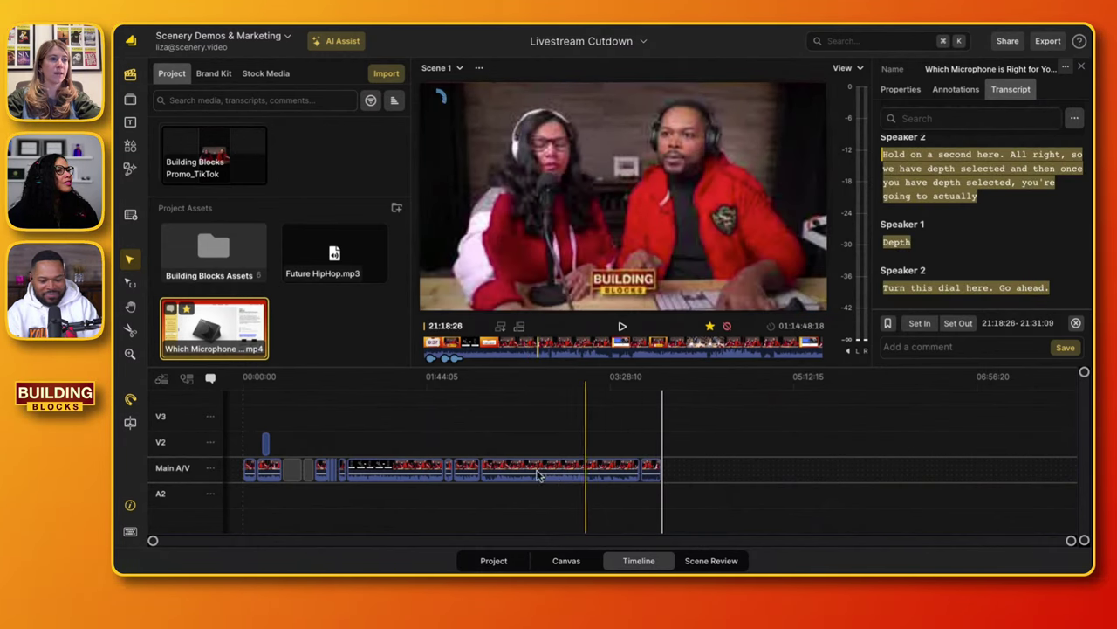
pyautogui.moveTo(539, 474); pyautogui.dragTo(648, 478)
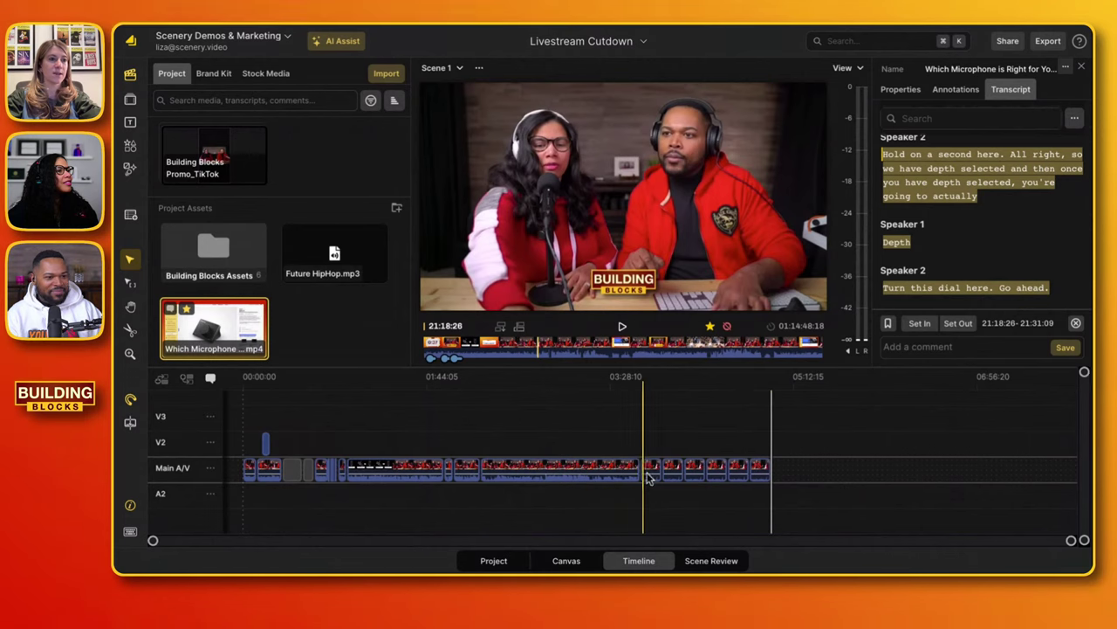
pyautogui.scroll(4, 648, 478)
pyautogui.moveTo(777, 476); pyautogui.dragTo(914, 489)
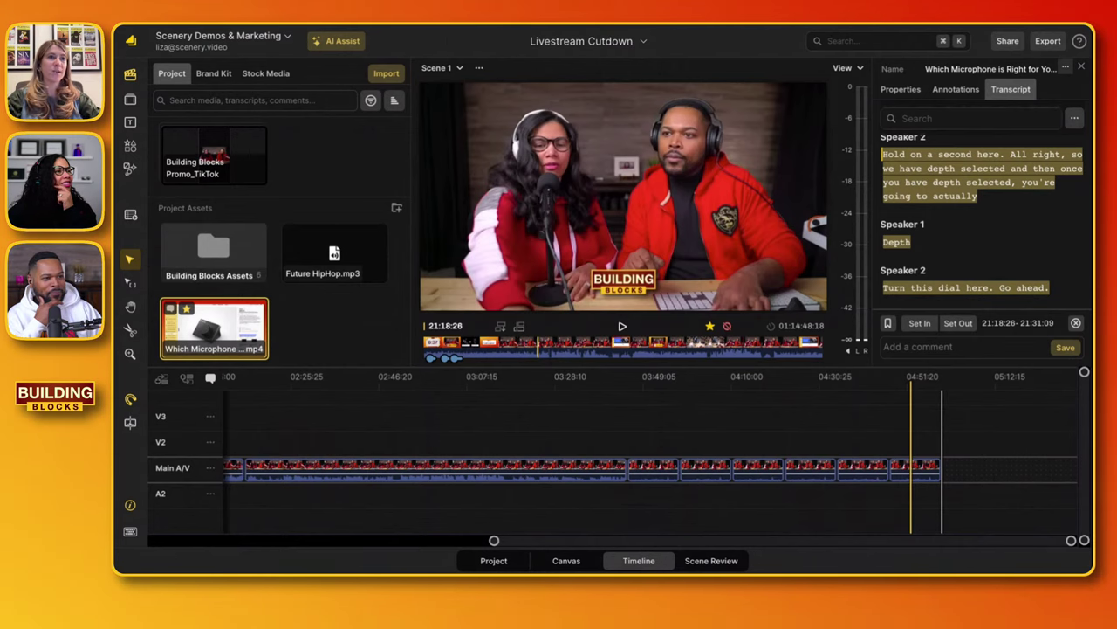
# - Show the help and support options, and return to Scene 1 to look over the assembled clips on the timeline
pyautogui.click(1078, 48)
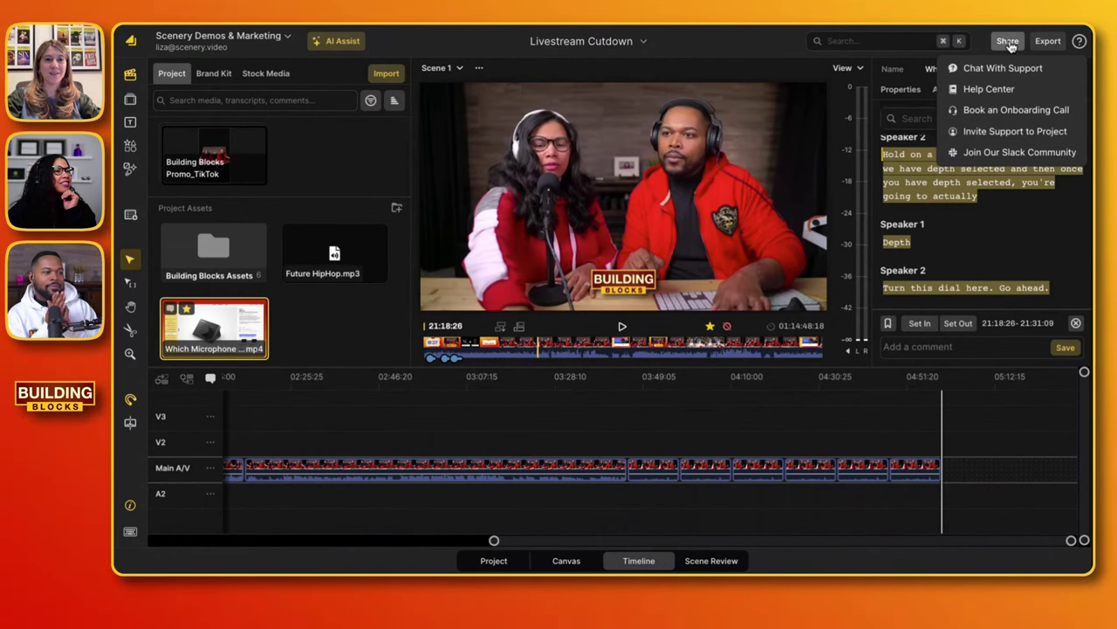
pyautogui.click(775, 441)
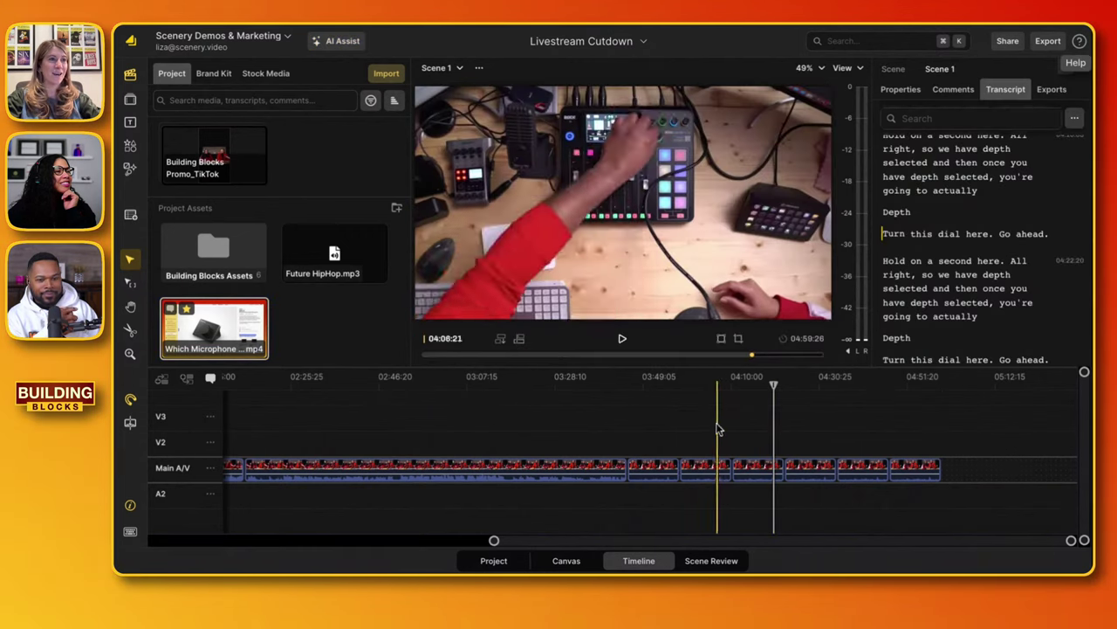
pyautogui.hscroll(-5, 517, 449)
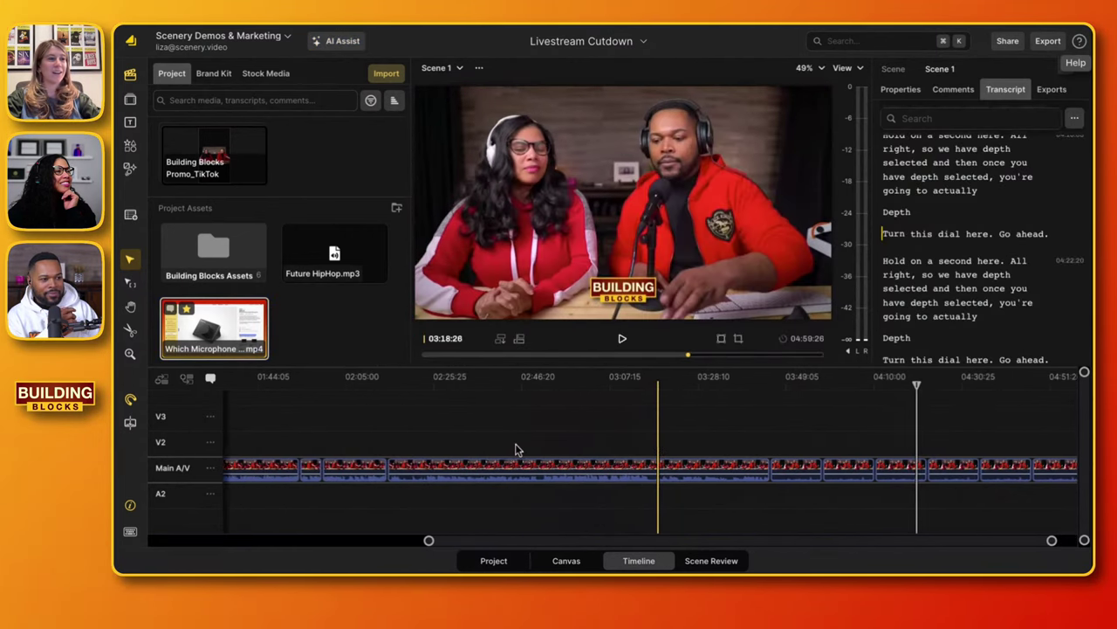
pyautogui.scroll(-5, 515, 448)
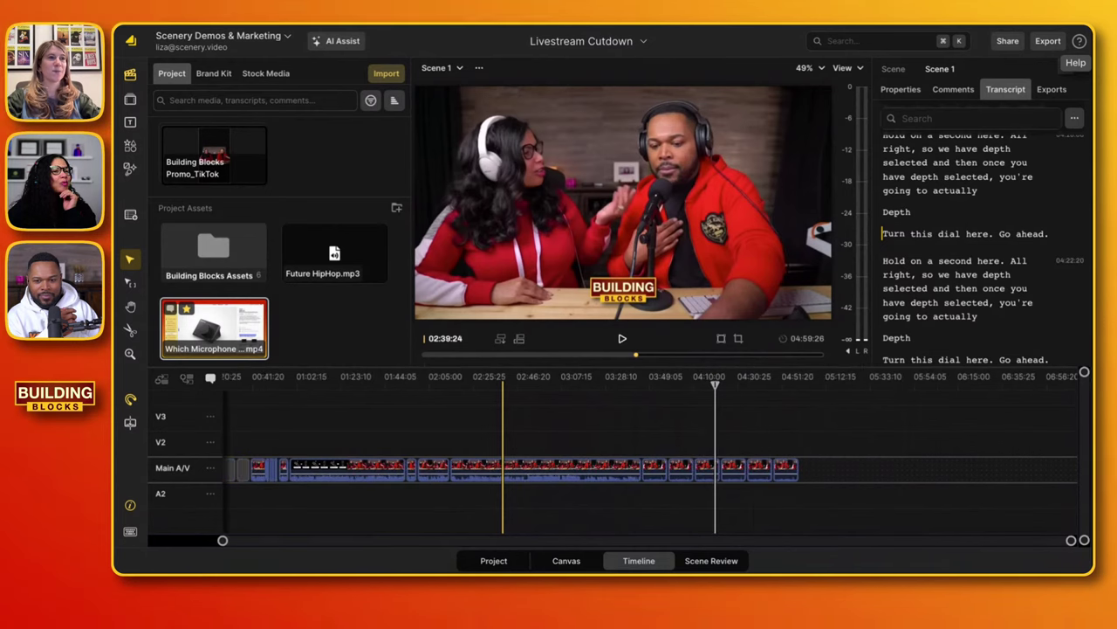